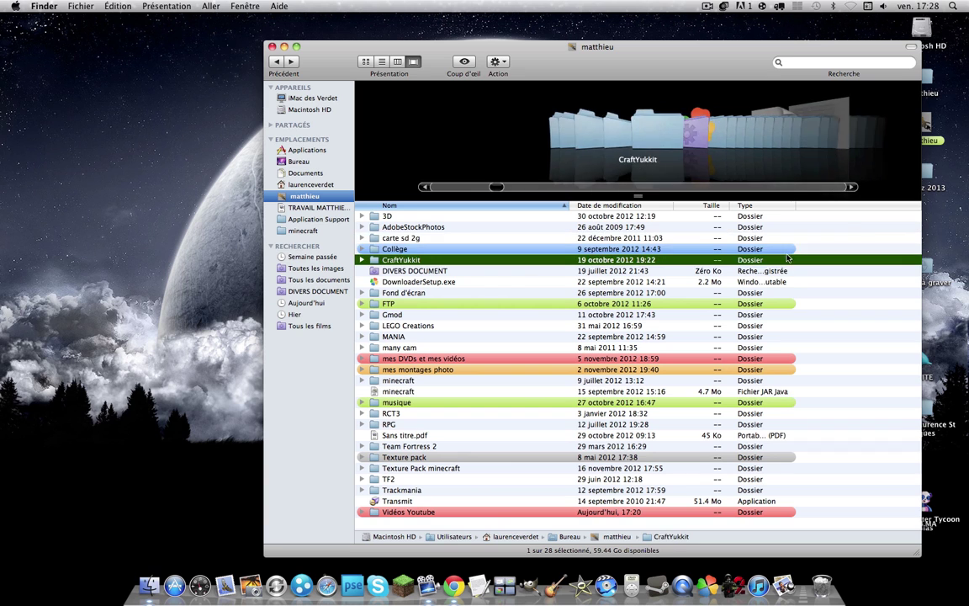
key("Down")
key("Down")
key("Down")
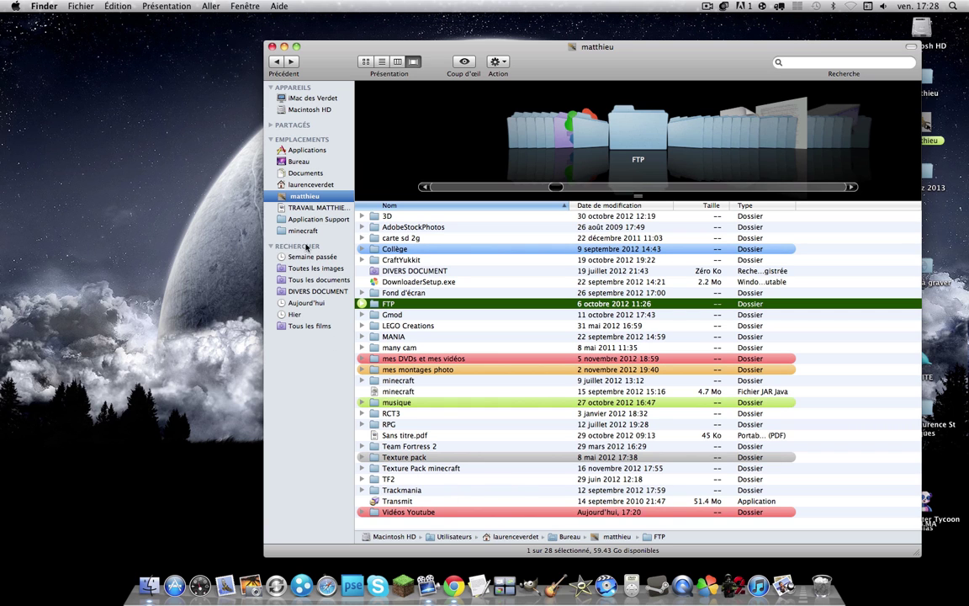
left_click(311, 218)
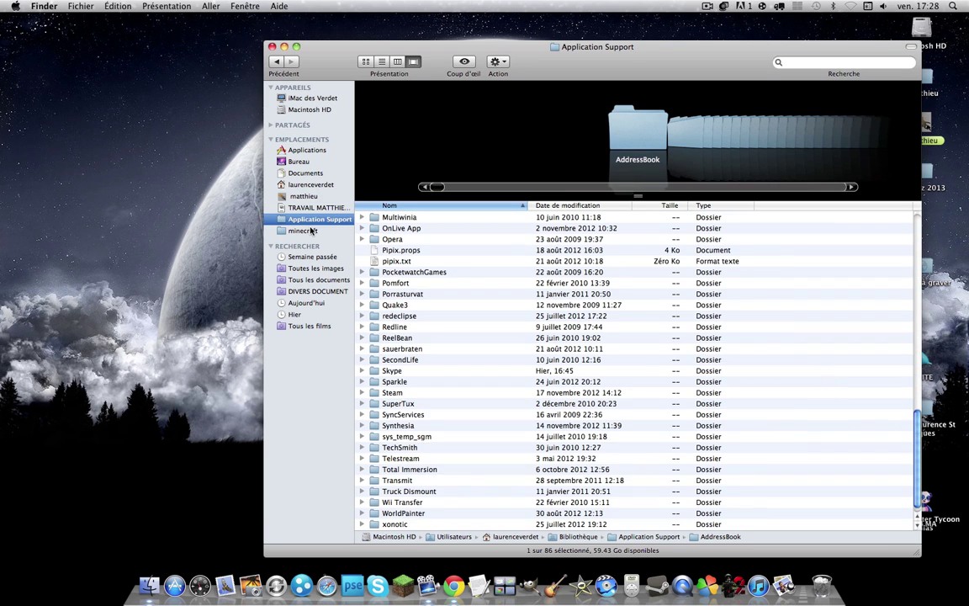
left_click(309, 231)
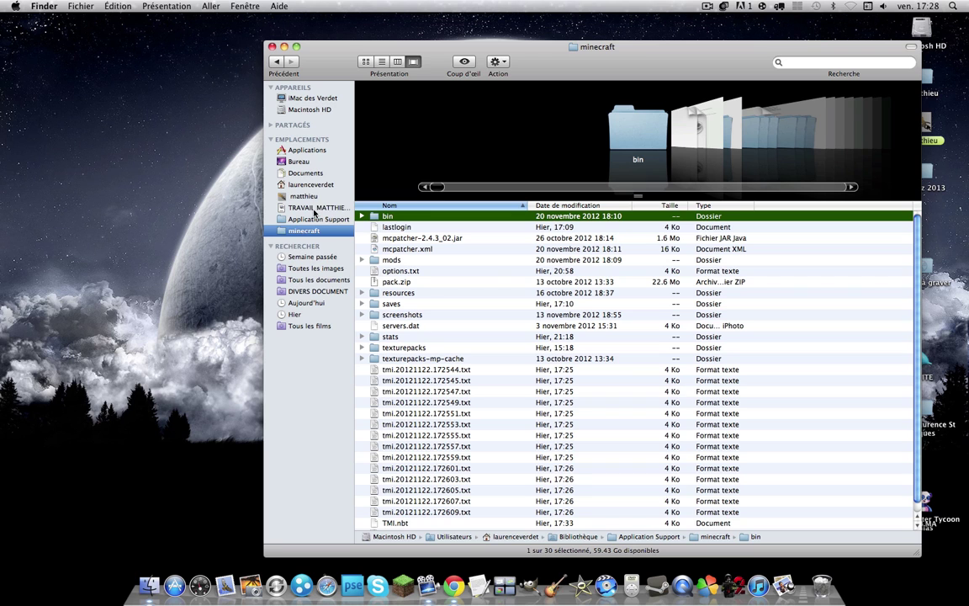
Open the Tuto texture pack folder inside Texture Pack minecraft and TUTO-Mac.
left_click(305, 196)
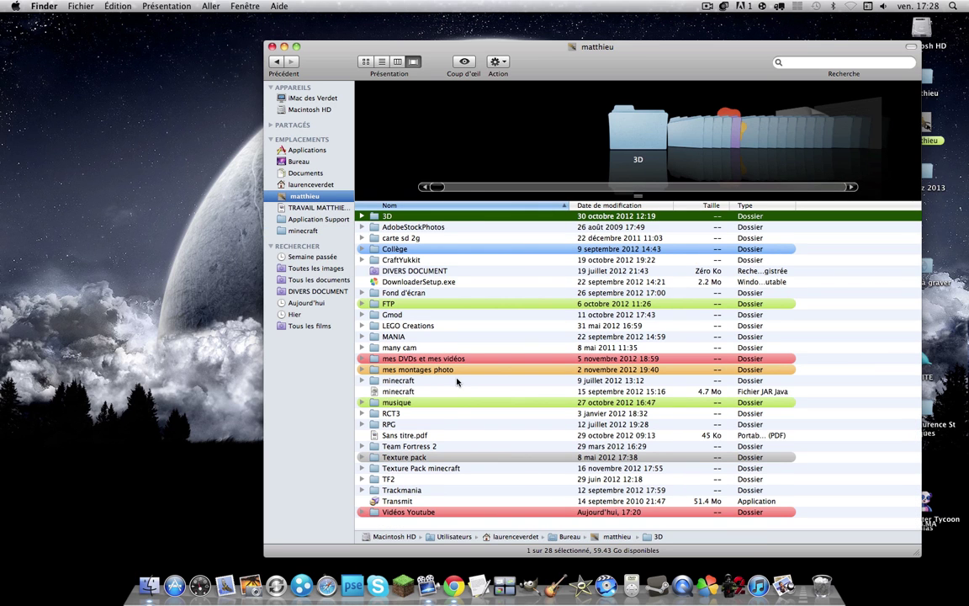
left_click(414, 458)
left_click(417, 468)
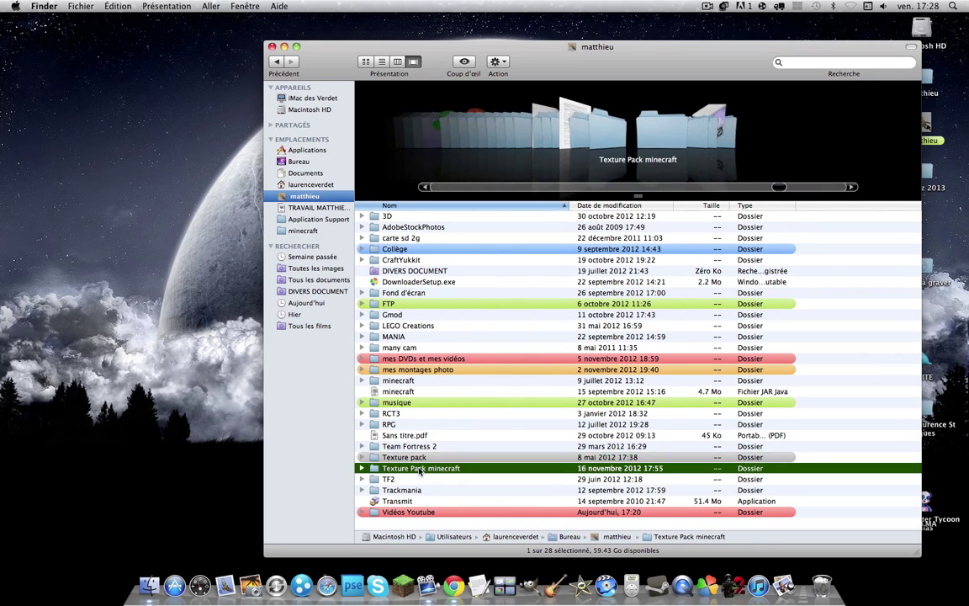
double_click(416, 467)
double_click(401, 238)
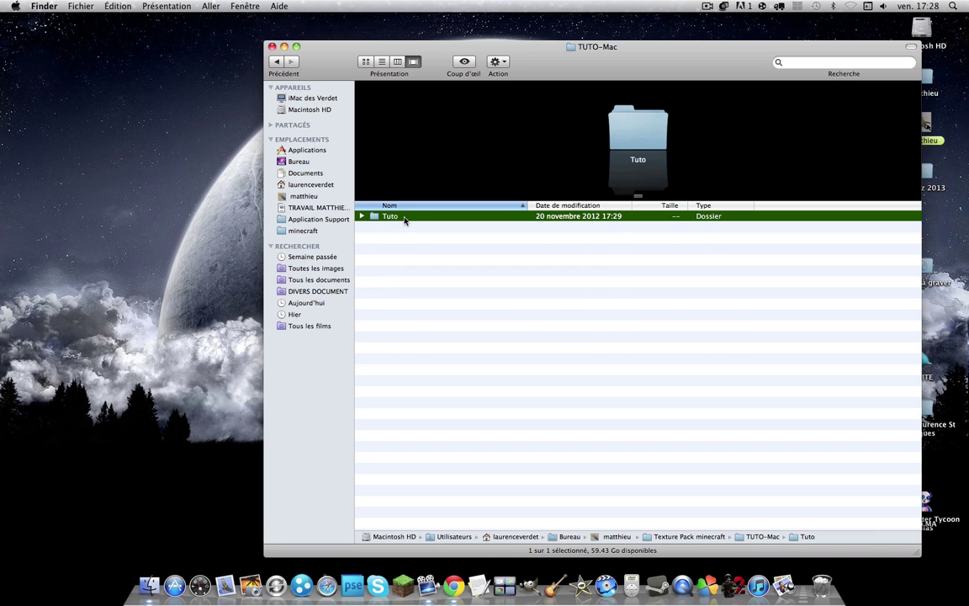
double_click(403, 217)
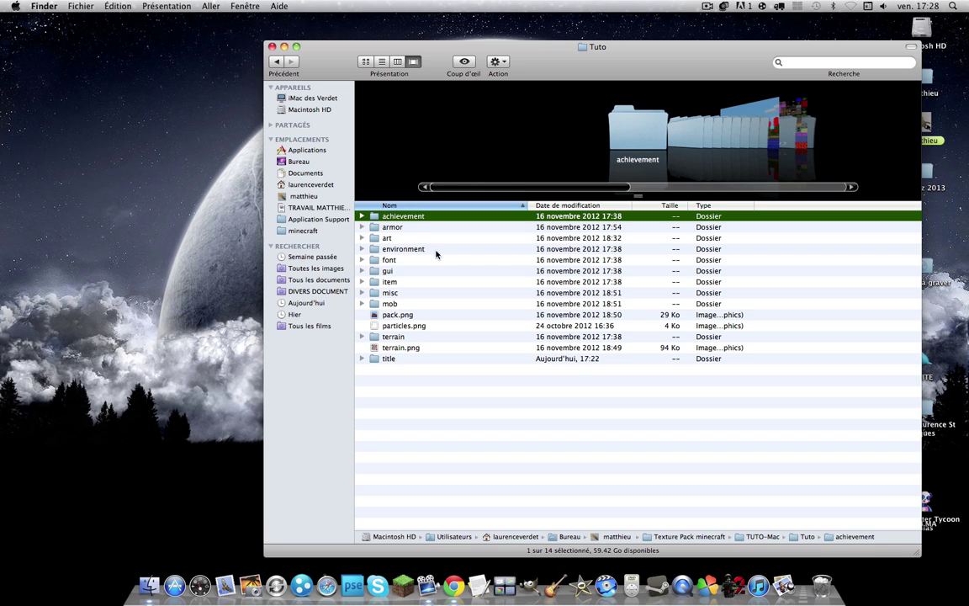
Launch GIMP and open the texture pack's armor folder, moving its window aside.
left_click(518, 503)
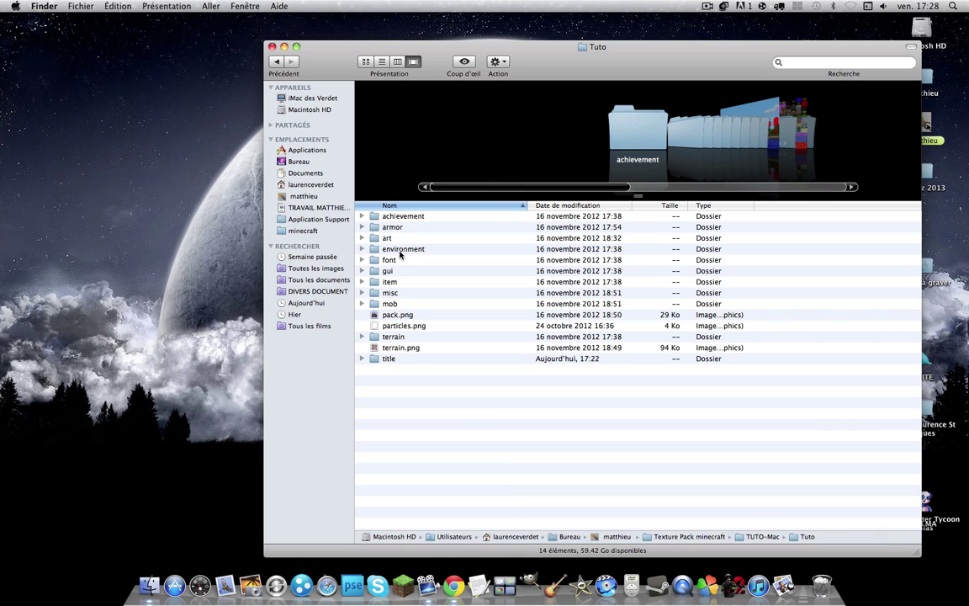
double_click(409, 229)
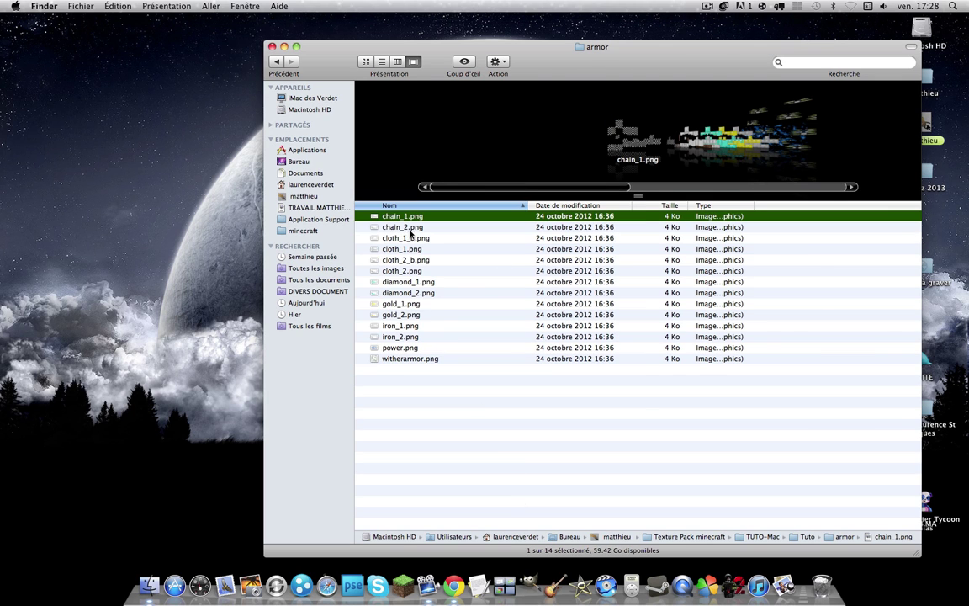
left_click(765, 410)
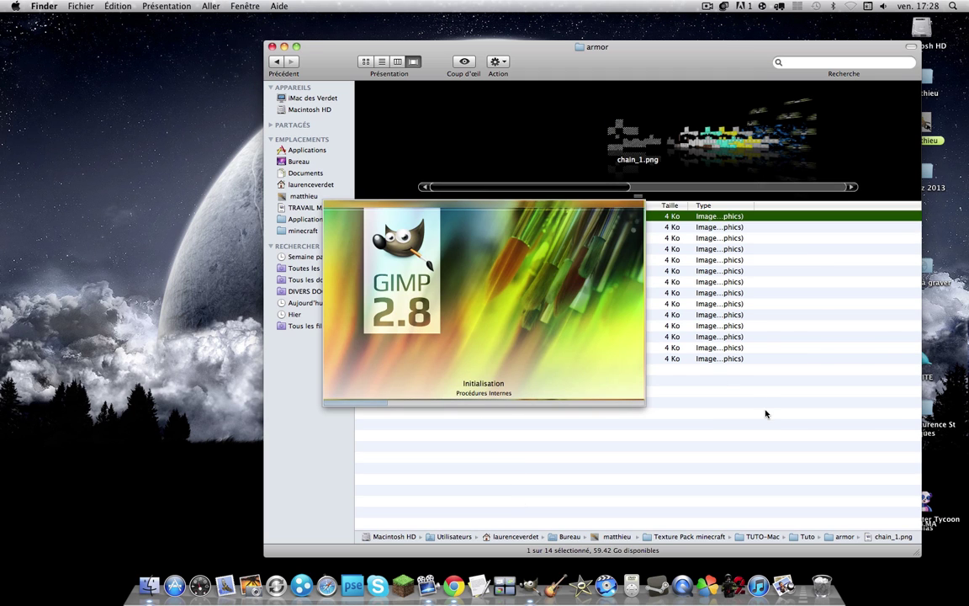
left_click(675, 337)
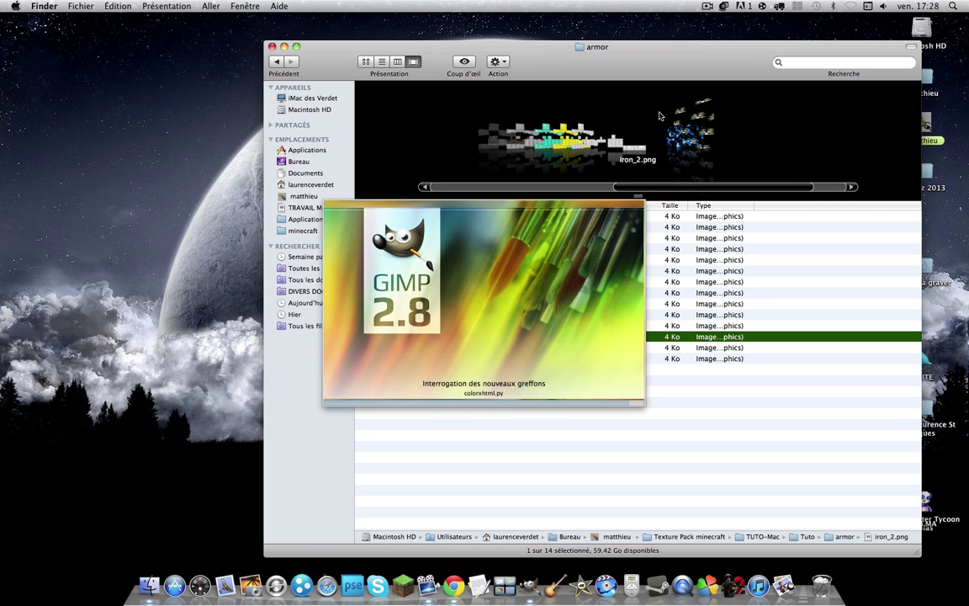
left_click_drag(655, 67, 311, 60)
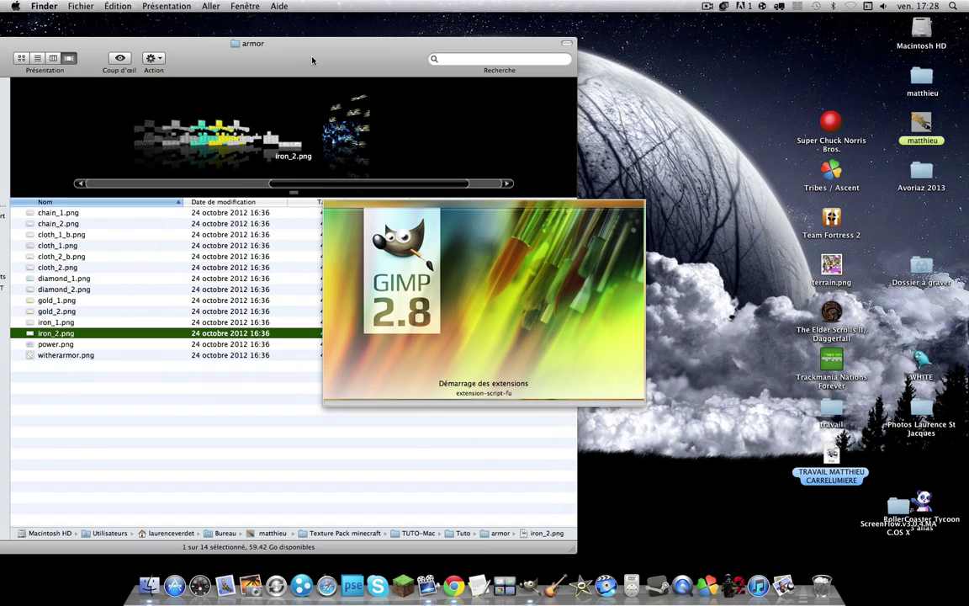
Compare the previews of the armor textures iron_1.png and iron_2.png.
left_click(42, 323)
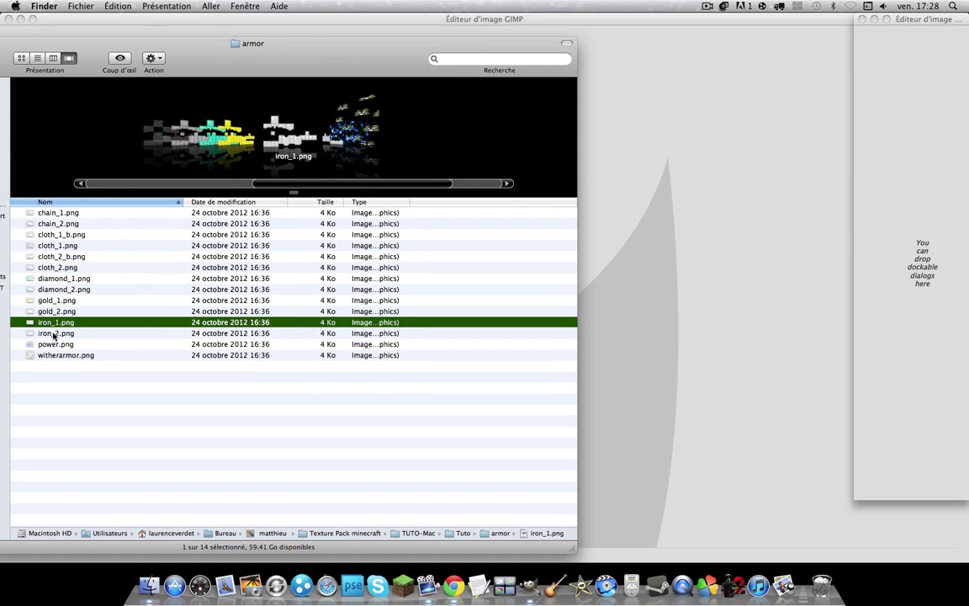
left_click(53, 333)
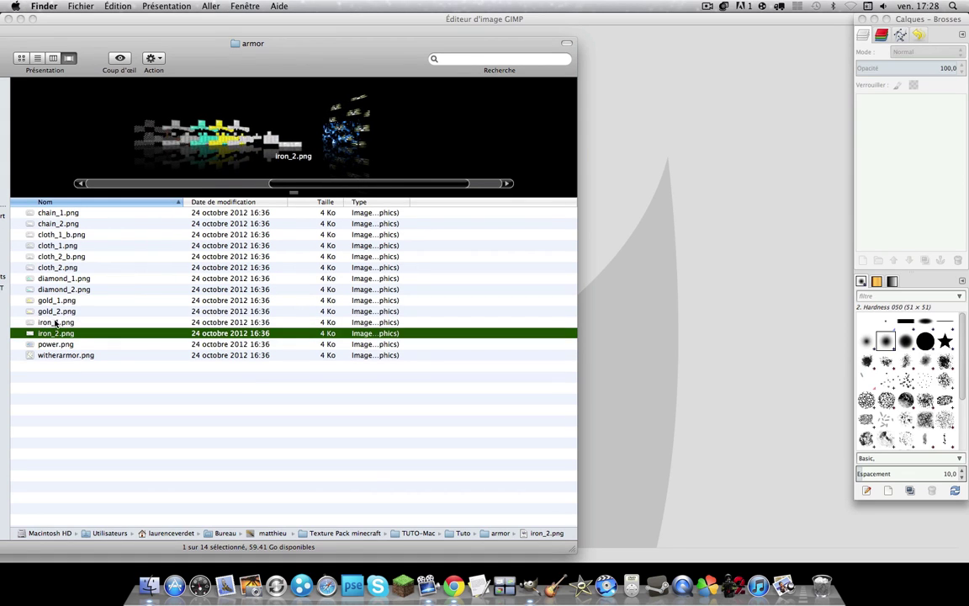
left_click(61, 323)
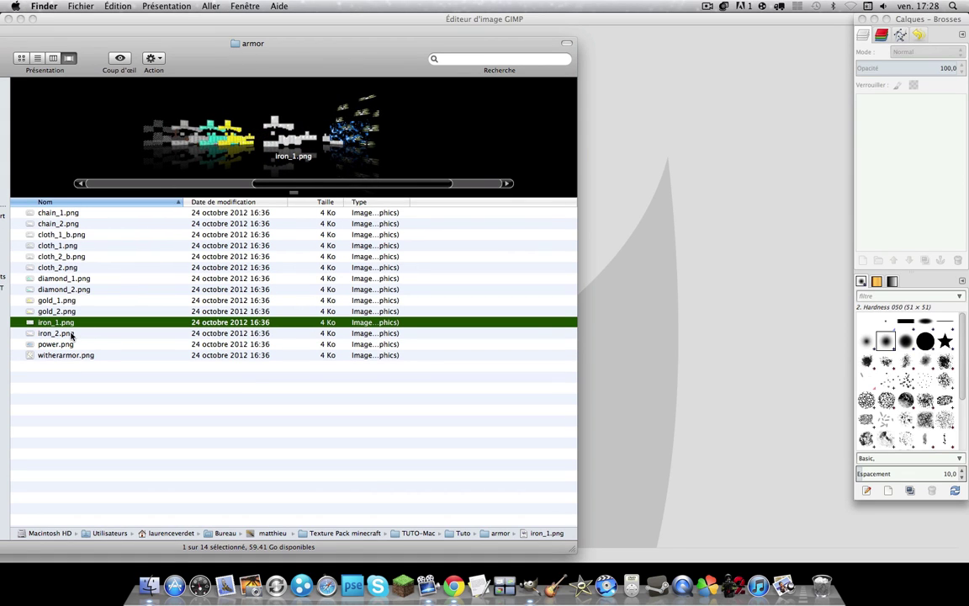
left_click(72, 334)
key("Up")
left_click(64, 334)
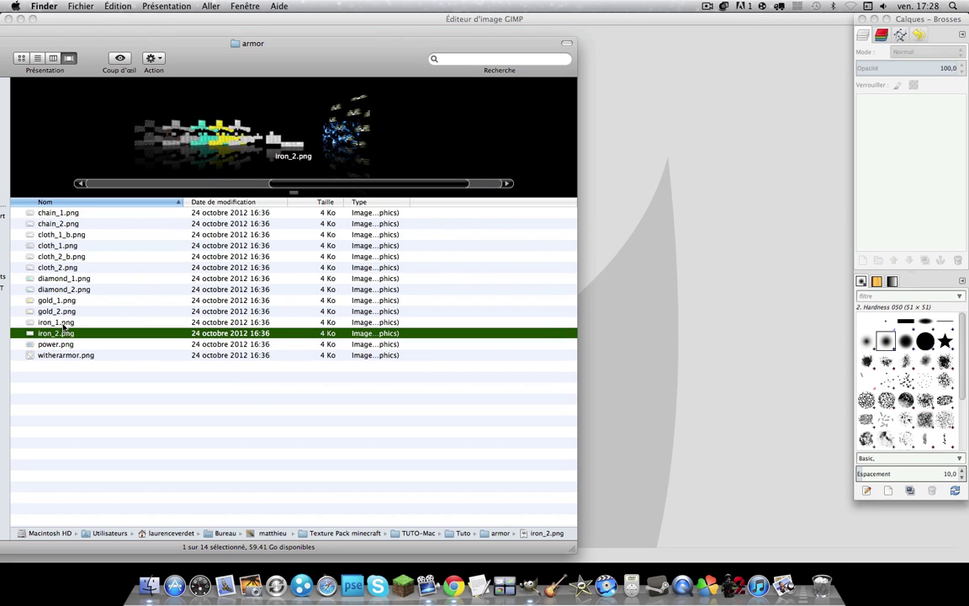
left_click(65, 327)
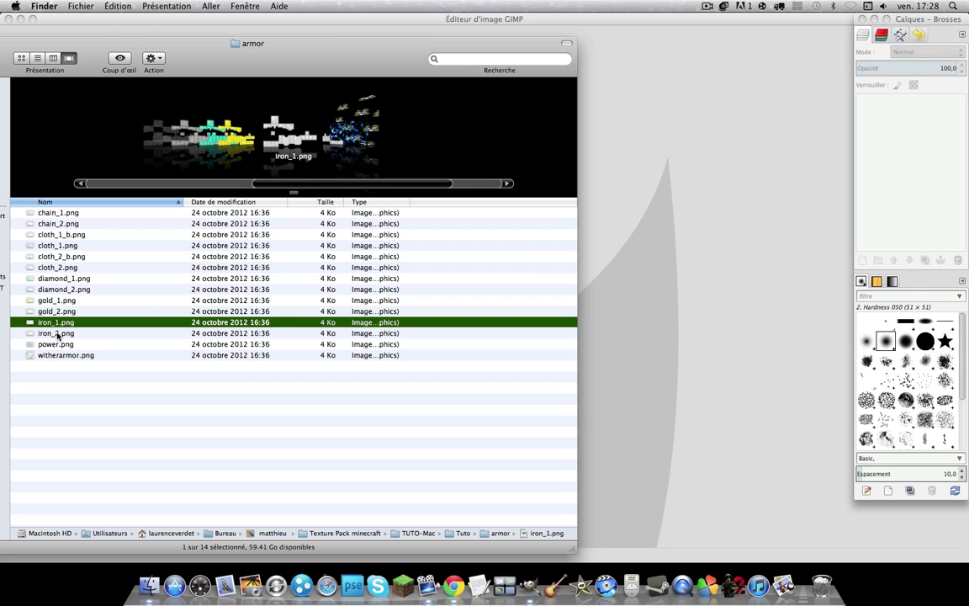
left_click(58, 334)
key("Up")
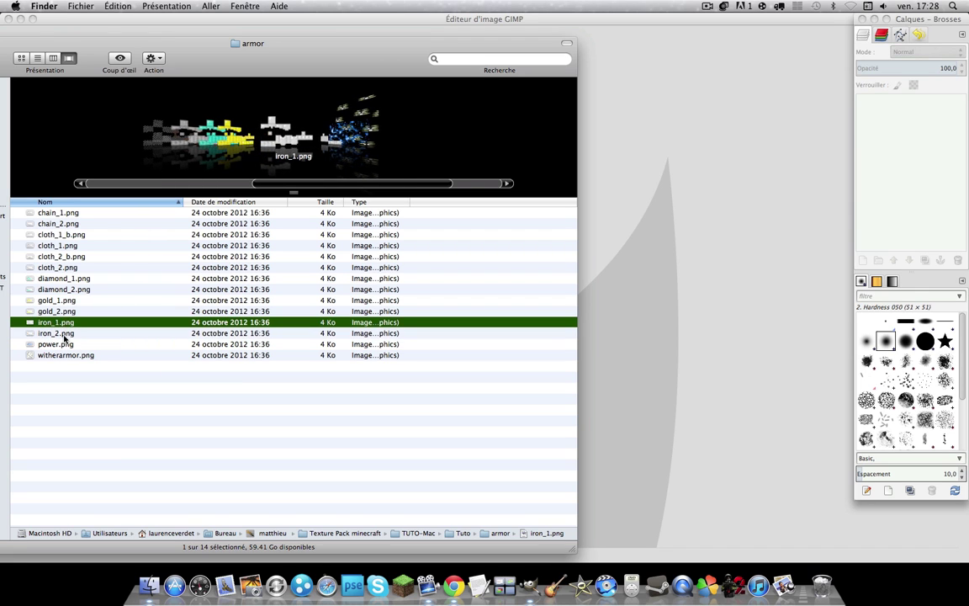
left_click(68, 335)
left_click(68, 324)
left_click(70, 332)
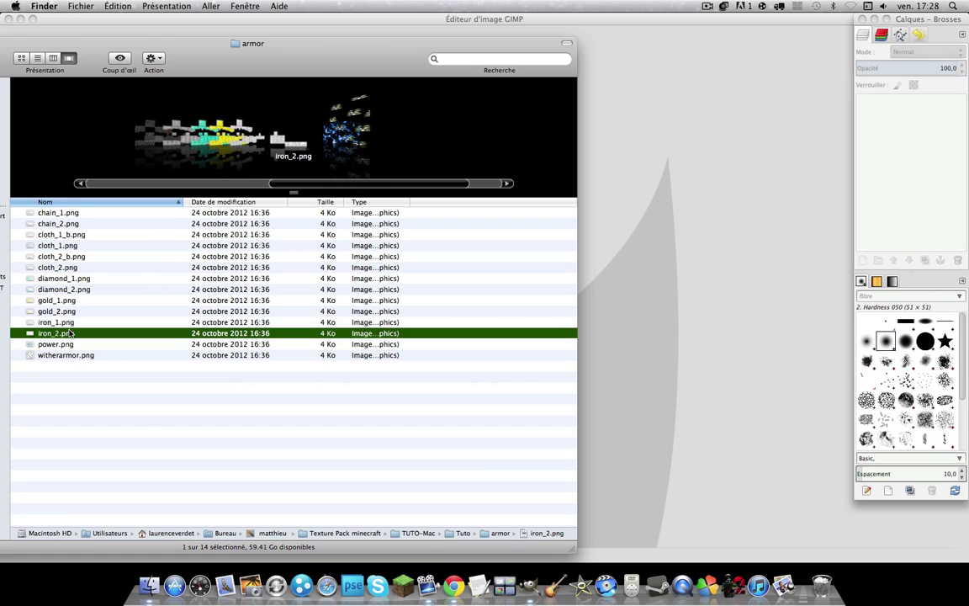
key("Up")
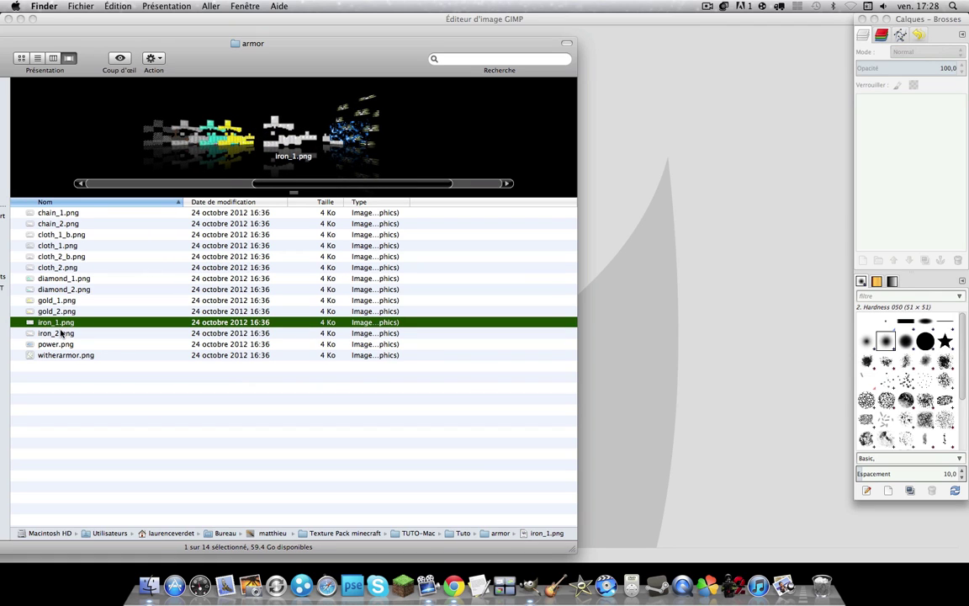
left_click(62, 333)
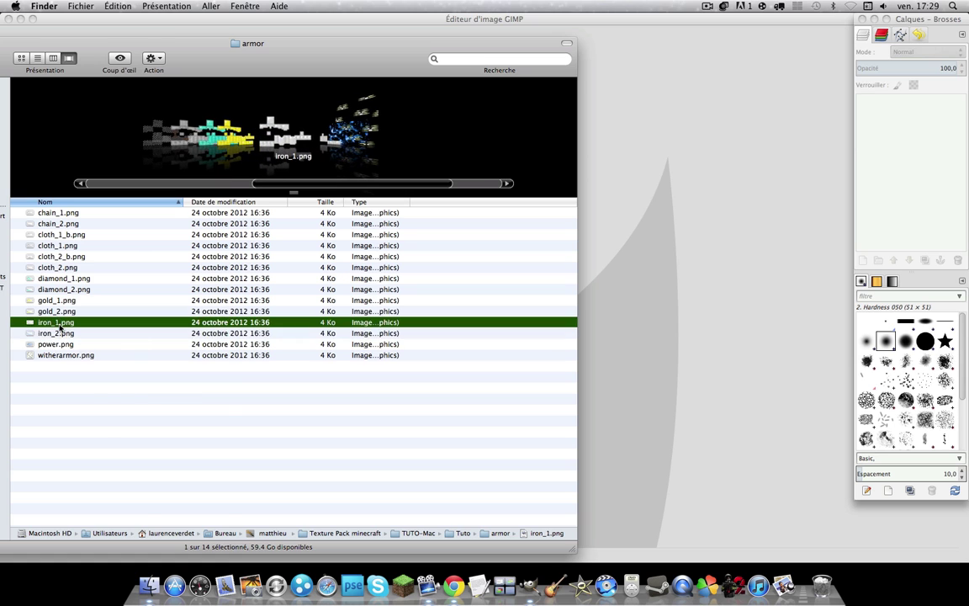
Open the armor texture iron_1.png in GIMP.
right_click(60, 324)
mouse_move(112, 340)
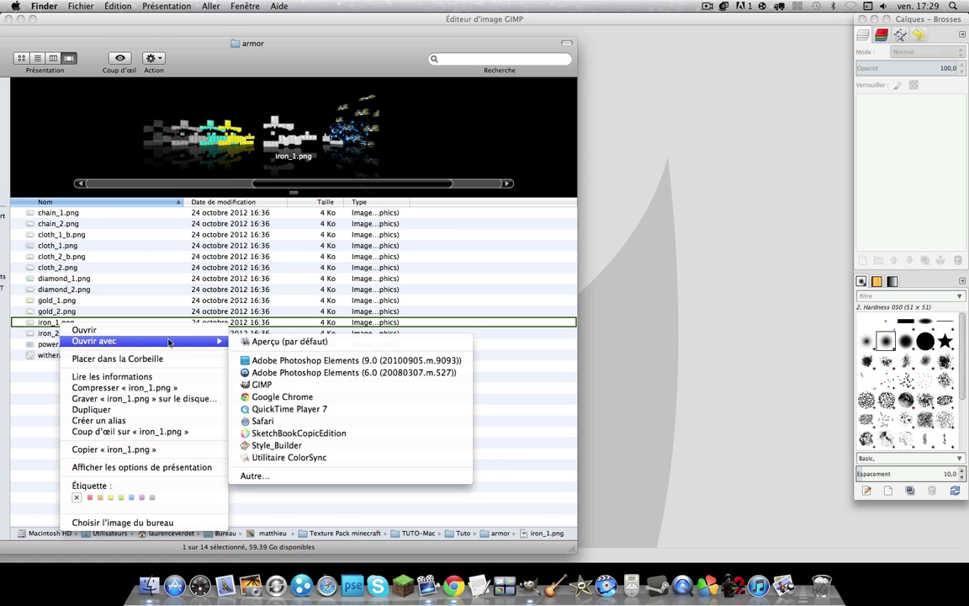
left_click(251, 387)
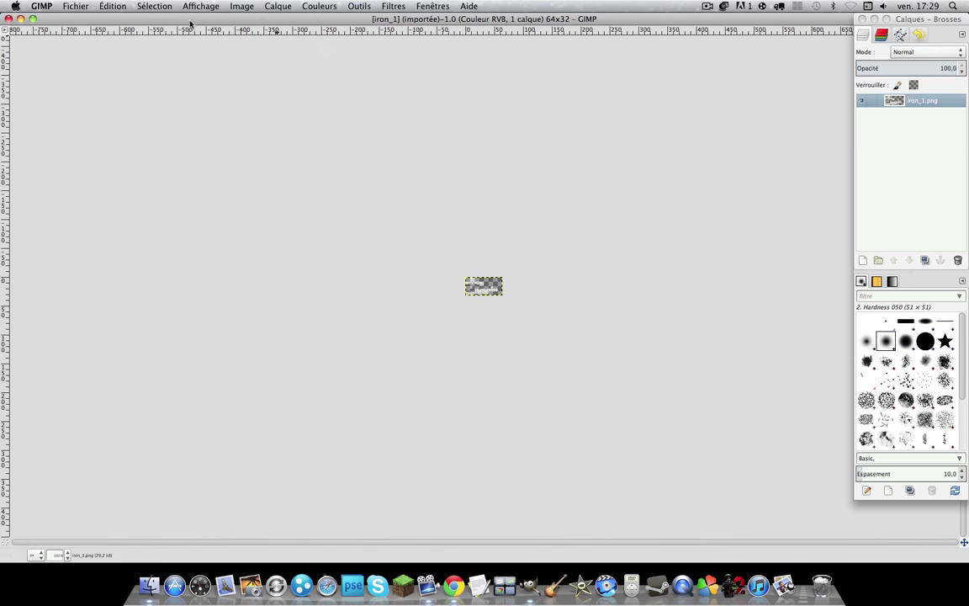
Restore the recently closed window group Boîte à outils - Options des outils.
left_click_drag(173, 19, 193, 23)
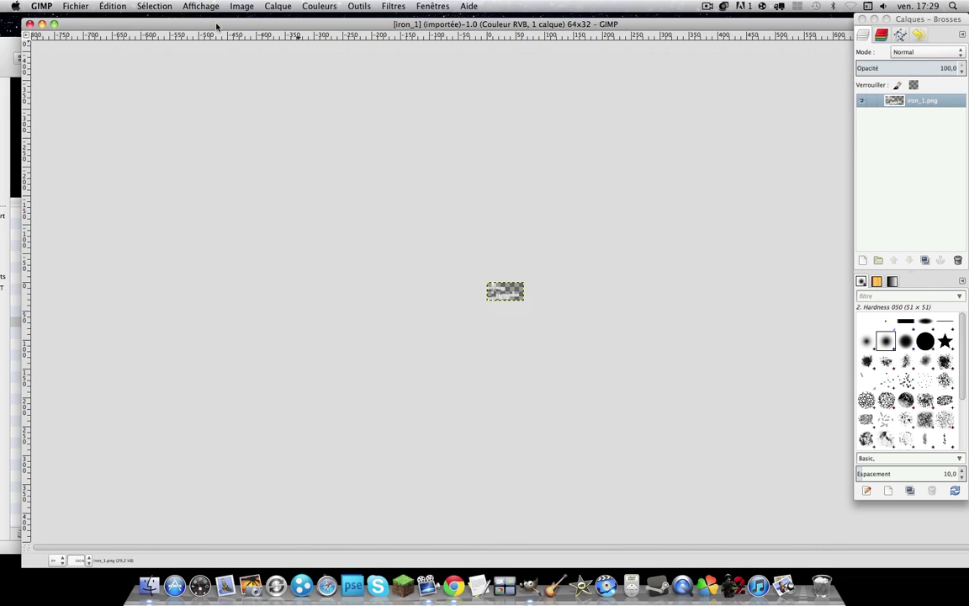
left_click(427, 6)
left_click(524, 63)
left_click(468, 7)
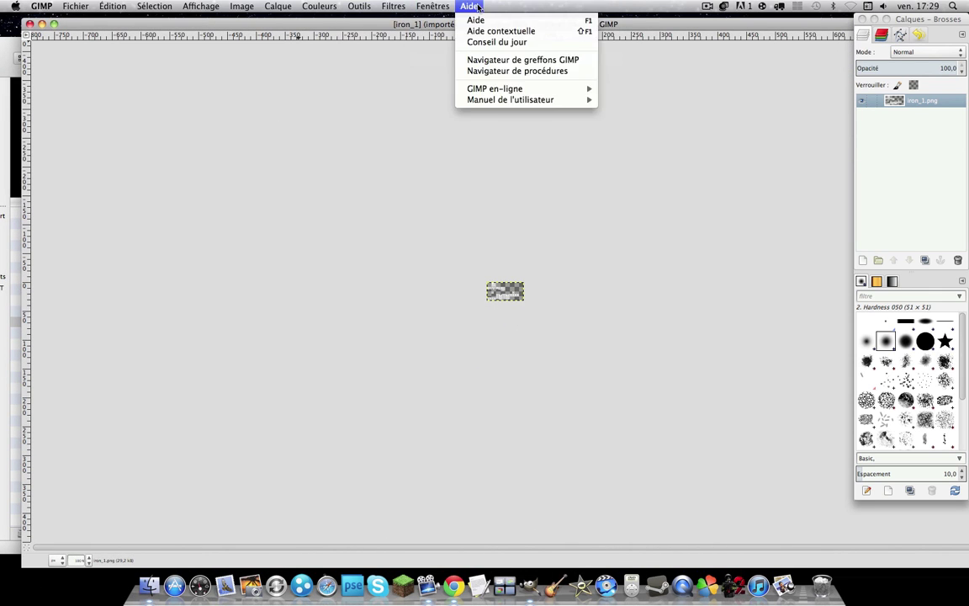
mouse_move(441, 7)
mouse_move(485, 23)
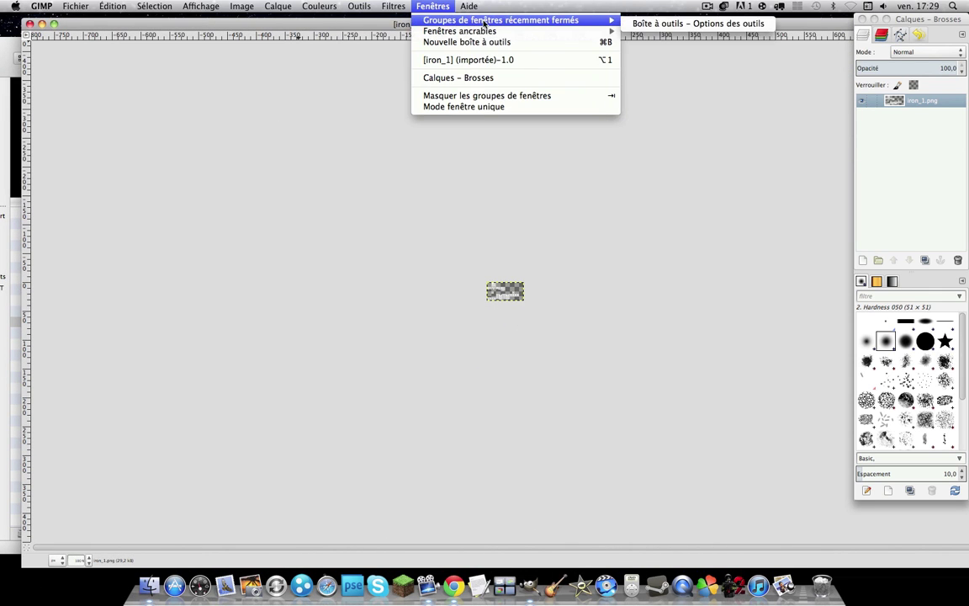
left_click(665, 23)
Place the toolbox beside the canvas, then enlarge it and the Calques - Brosses dock to nearly full screen height.
left_click_drag(134, 81, 58, 37)
left_click(53, 23)
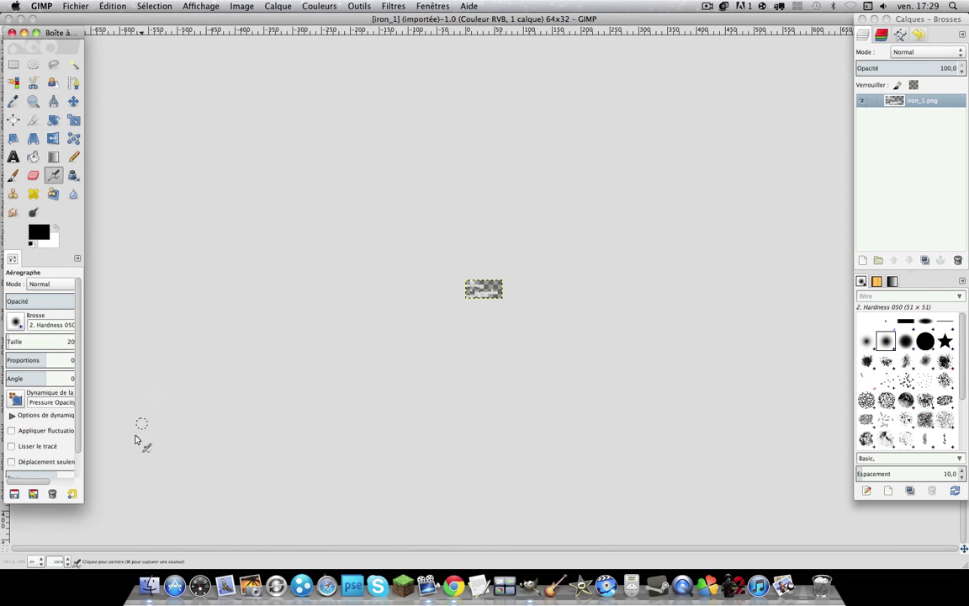
left_click_drag(82, 506, 148, 557)
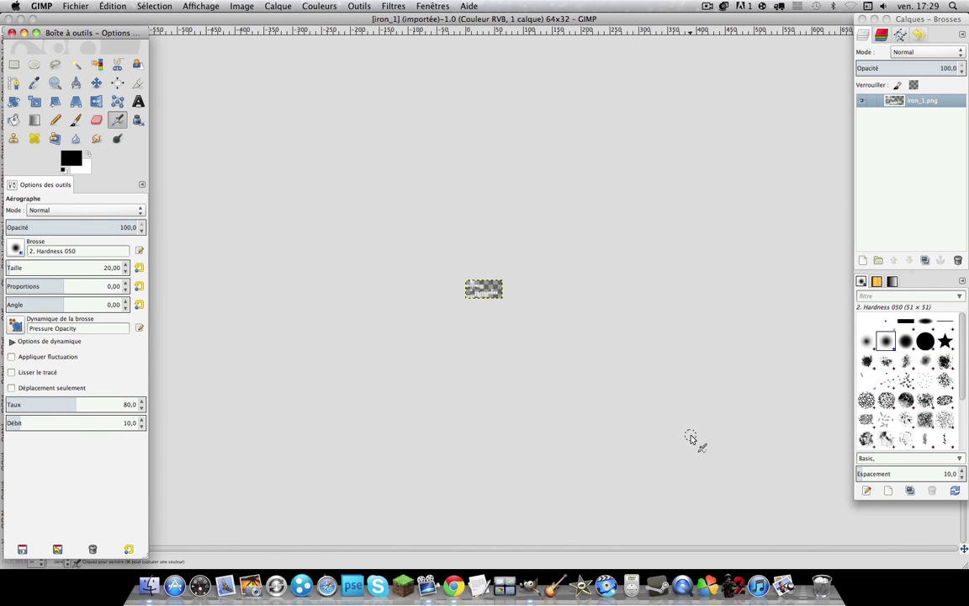
left_click_drag(961, 497, 964, 551)
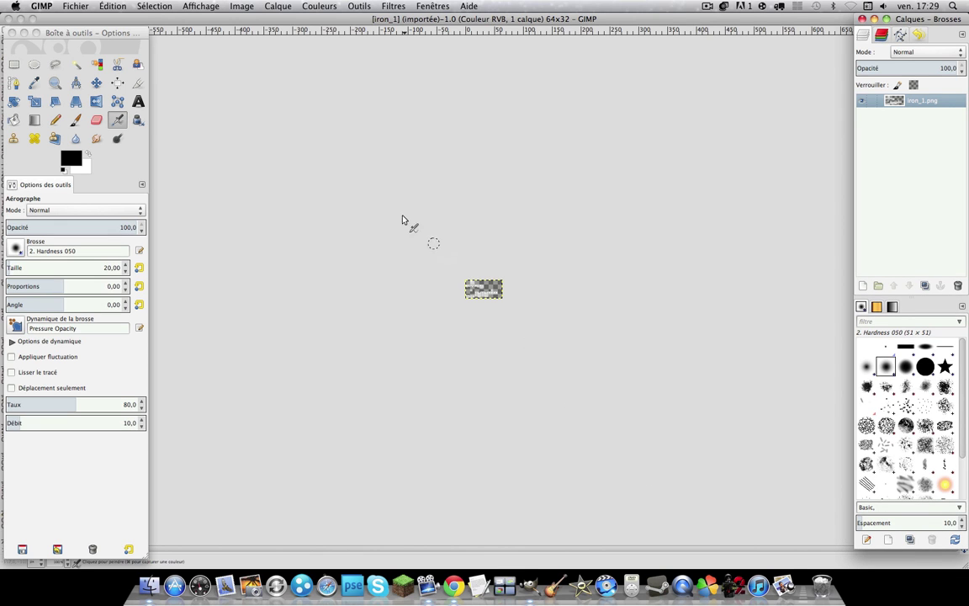
Magnify iron_1.png with the Zoom tool until the whole armor layout fits in the canvas for inspection.
left_click(55, 83)
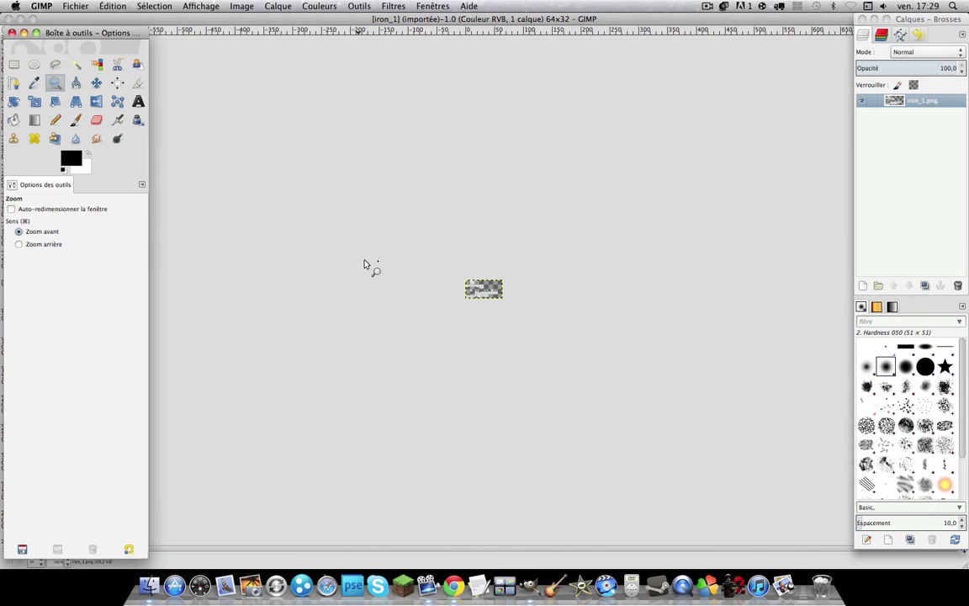
left_click(465, 285)
left_click(480, 287)
left_click_drag(491, 286, 496, 291)
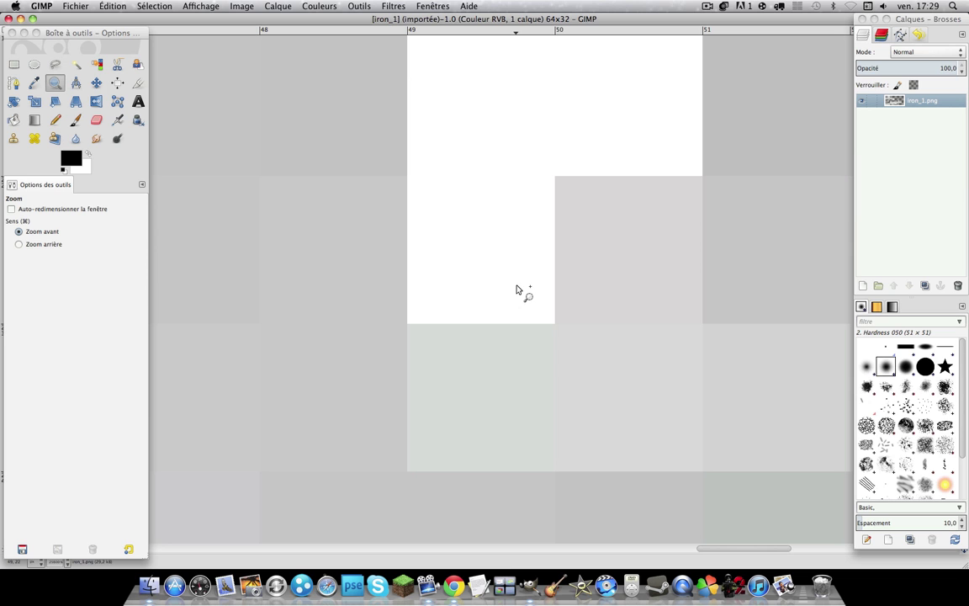
key("minus")
key("minus")
key("minus")
key("minus")
key("minus")
key("minus")
key("minus")
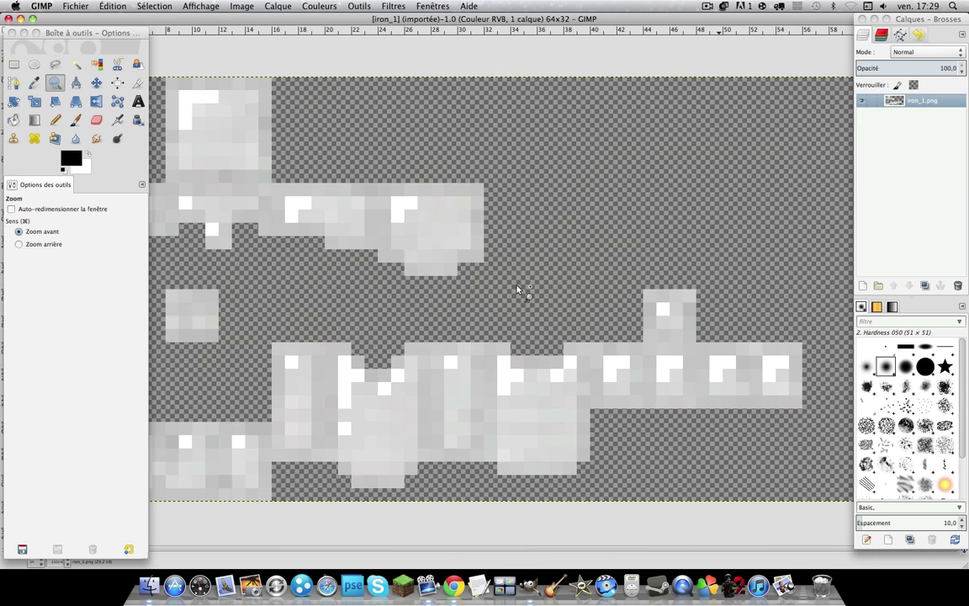
left_click(516, 290, "ctrl")
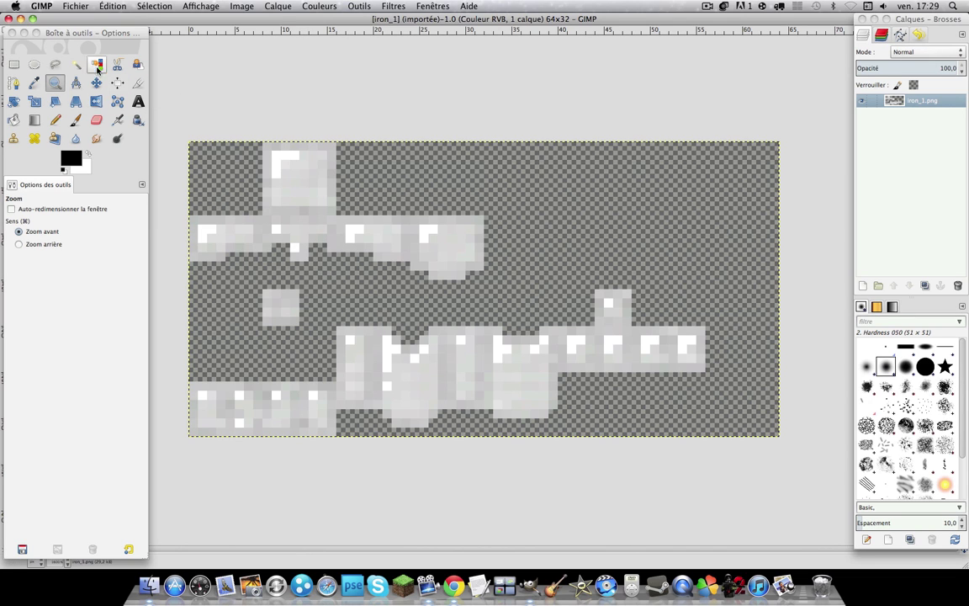
Activate the rectangular selection tool for marking the armor pieces.
left_click(20, 68)
left_click(17, 66)
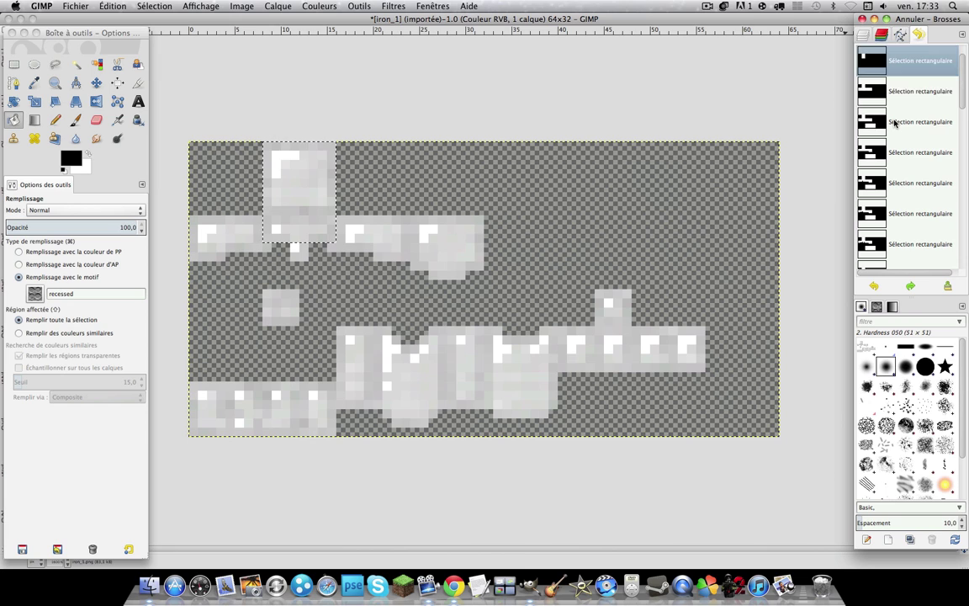
scroll(895, 123, "up", 2)
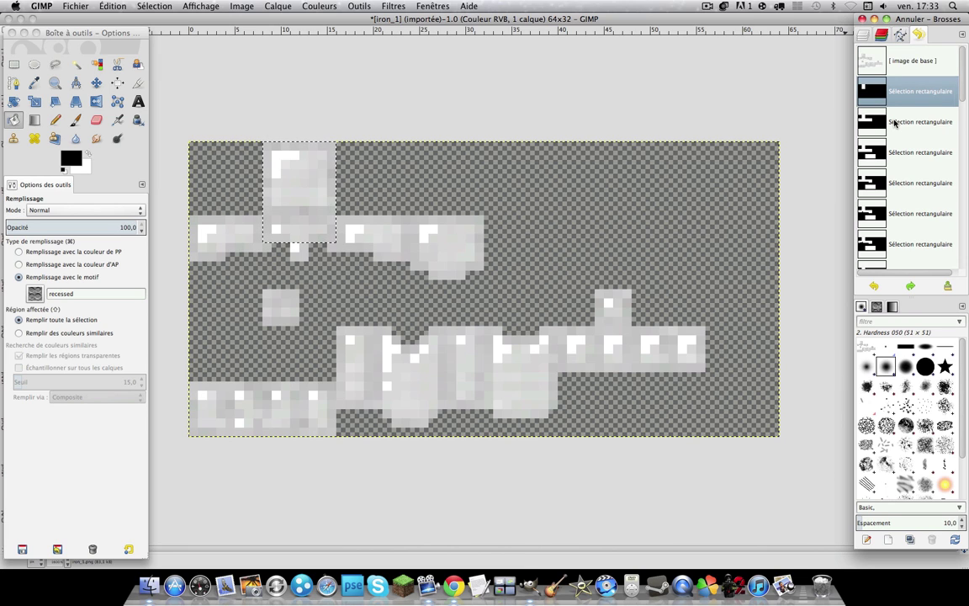
scroll(895, 123, "down", 2)
scroll(894, 125, "up", 2)
scroll(894, 123, "down", 2)
scroll(925, 84, "up", 2)
left_click(900, 35)
left_click(881, 34)
left_click(861, 36)
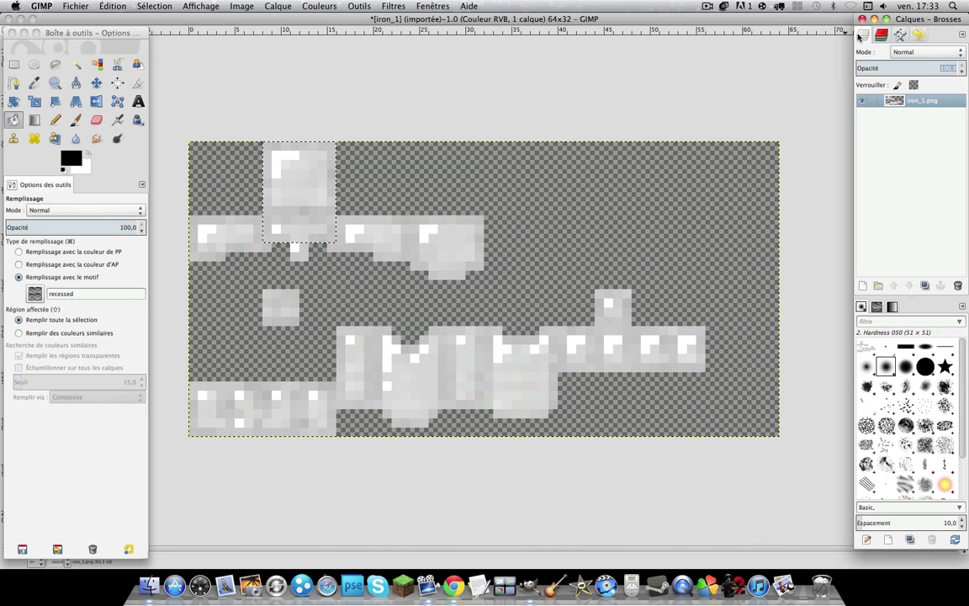
Advance through the undo history to the last rectangular selection, restoring the outline around all armor pieces.
left_click(916, 34)
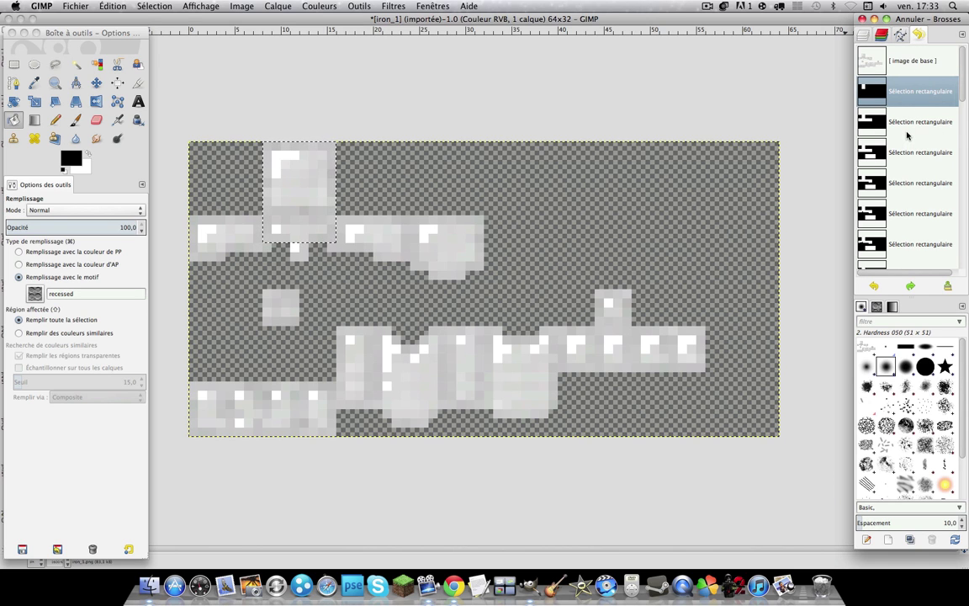
scroll(908, 134, "down", 5)
left_click(905, 157)
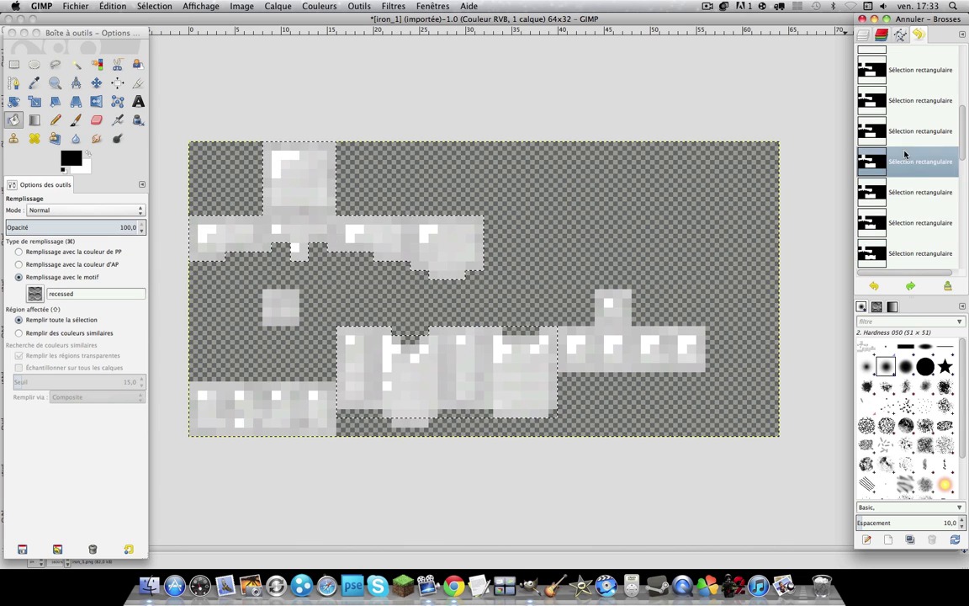
left_click(909, 190)
left_click(915, 223)
scroll(915, 217, "down", 6)
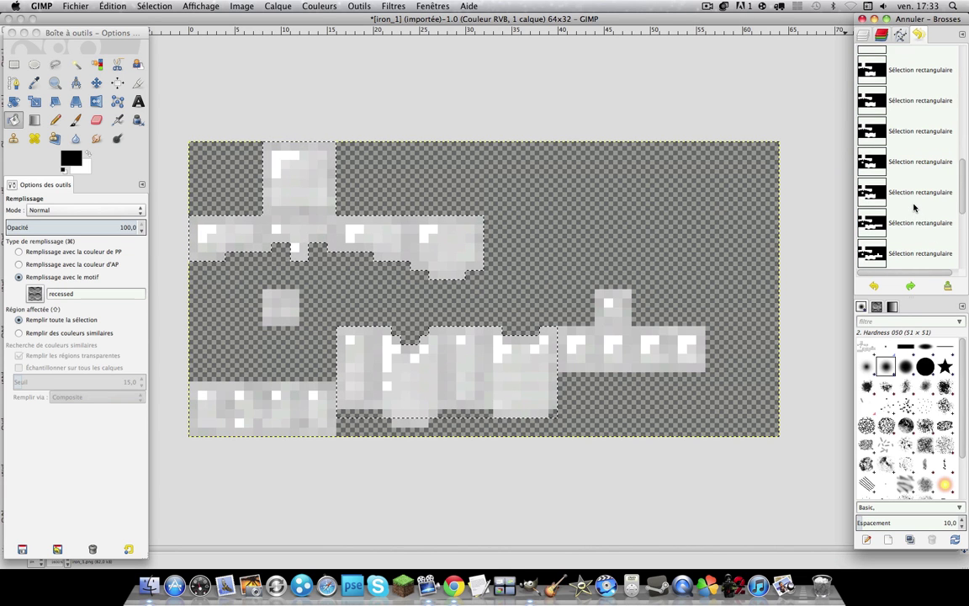
scroll(915, 206, "down", 4)
left_click(909, 142)
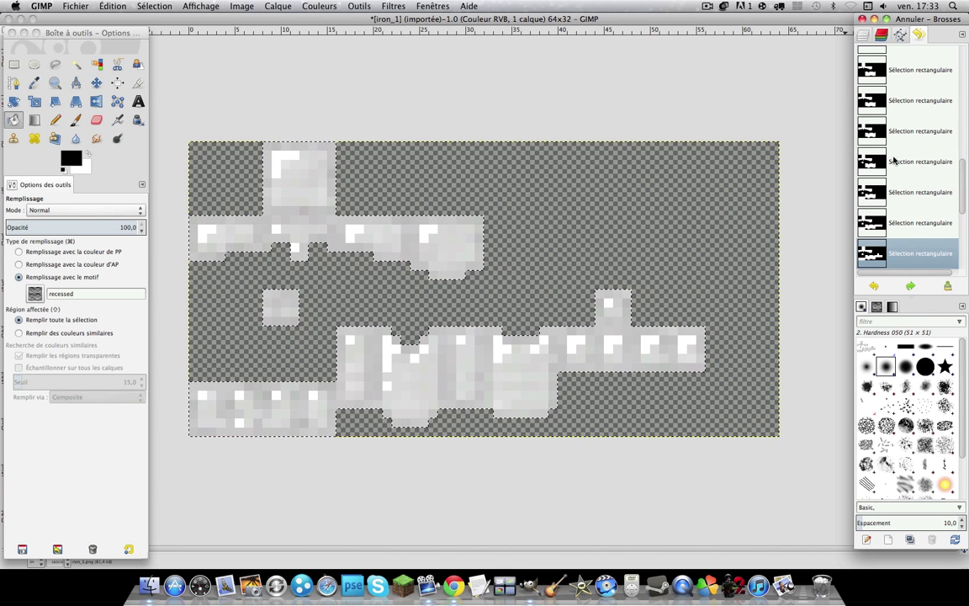
scroll(913, 194, "down", 3)
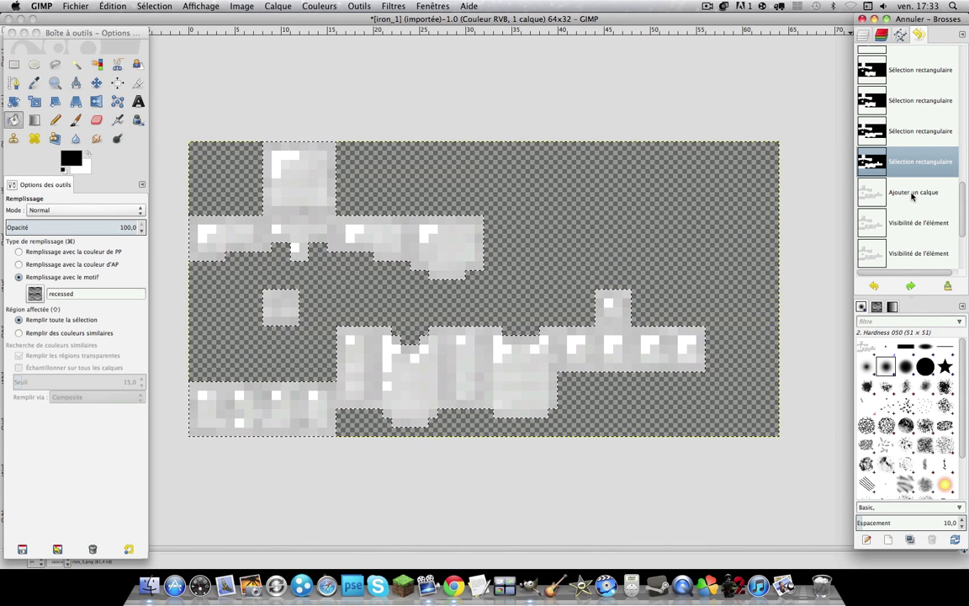
Reapply the Ajouter un calque state from the undo history and show the Coller comme options for pasting a copy as a layer.
left_click(112, 6)
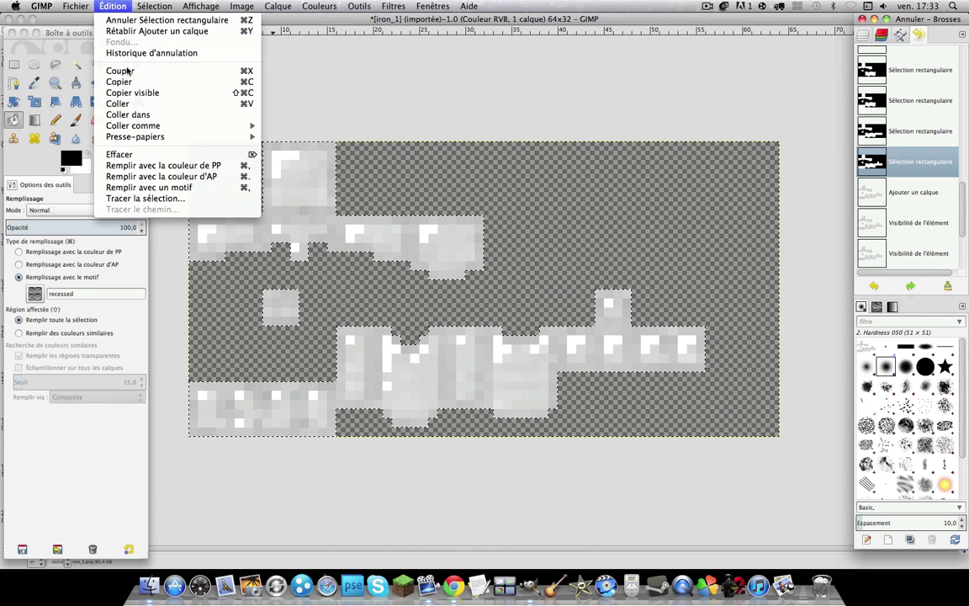
left_click(679, 101)
left_click(894, 194)
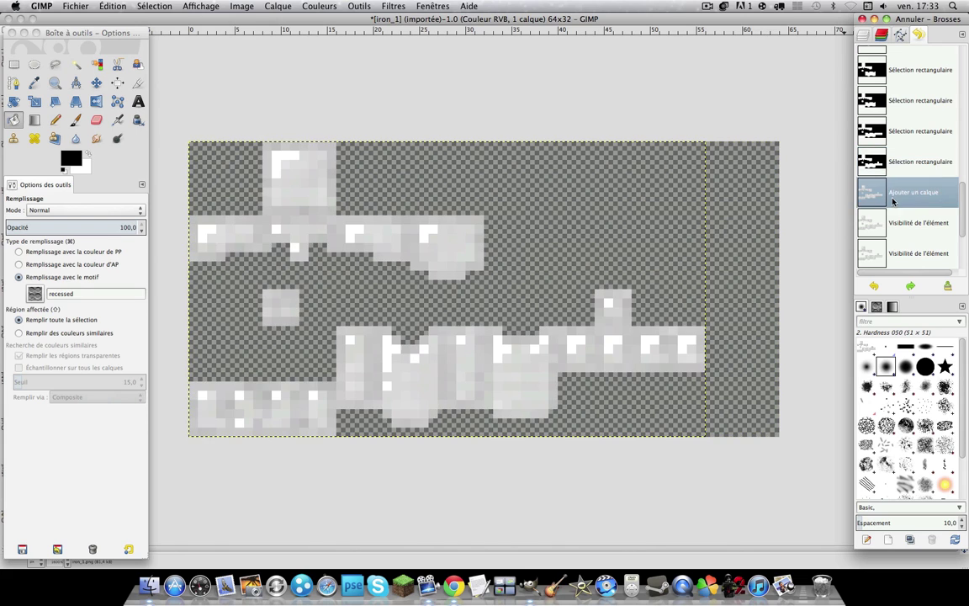
left_click(112, 6)
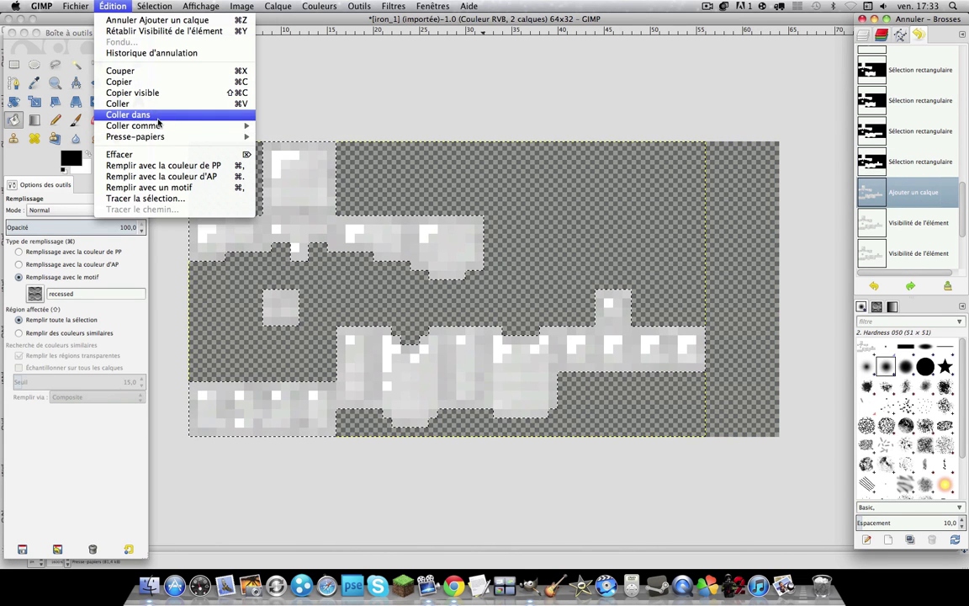
mouse_move(181, 125)
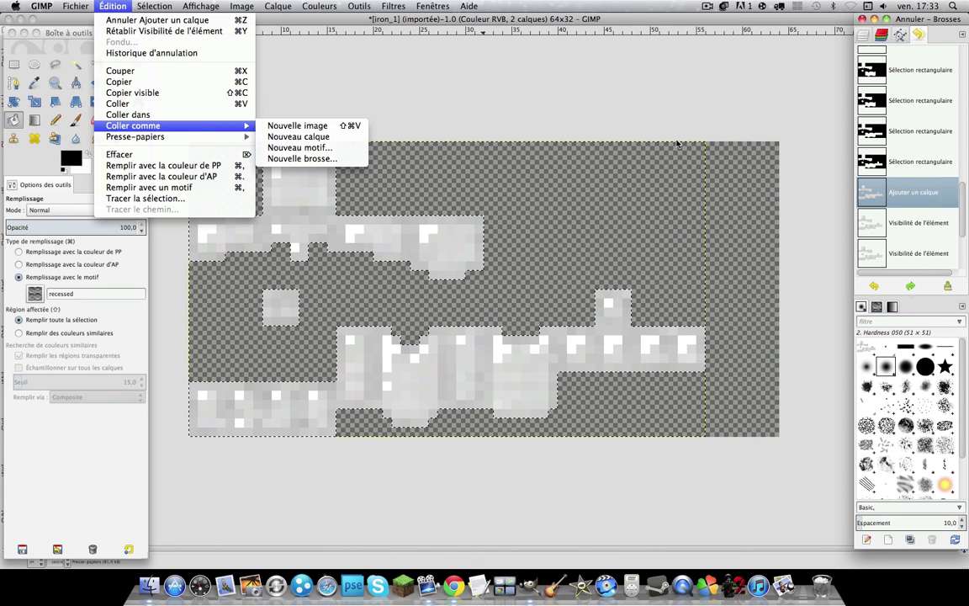
Reapply both Visibilité de l'élément changes from the undo history.
left_click(865, 217)
left_click(873, 220)
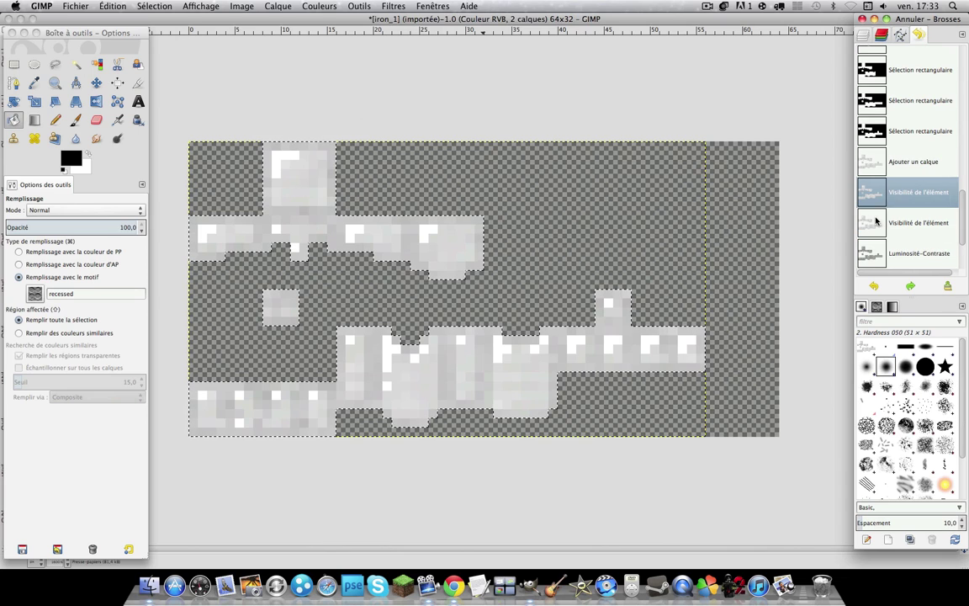
left_click(878, 220)
left_click(877, 204)
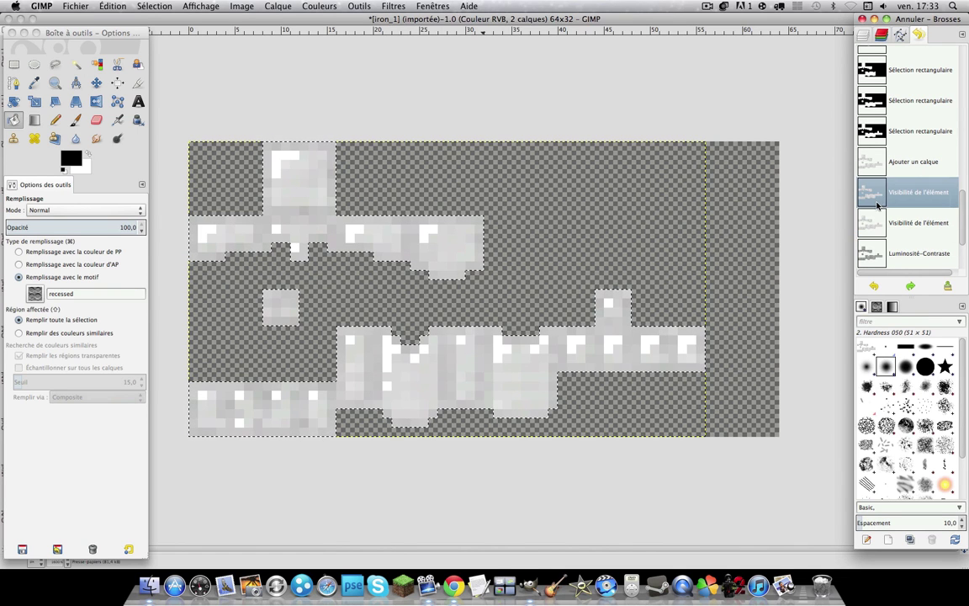
left_click(879, 218)
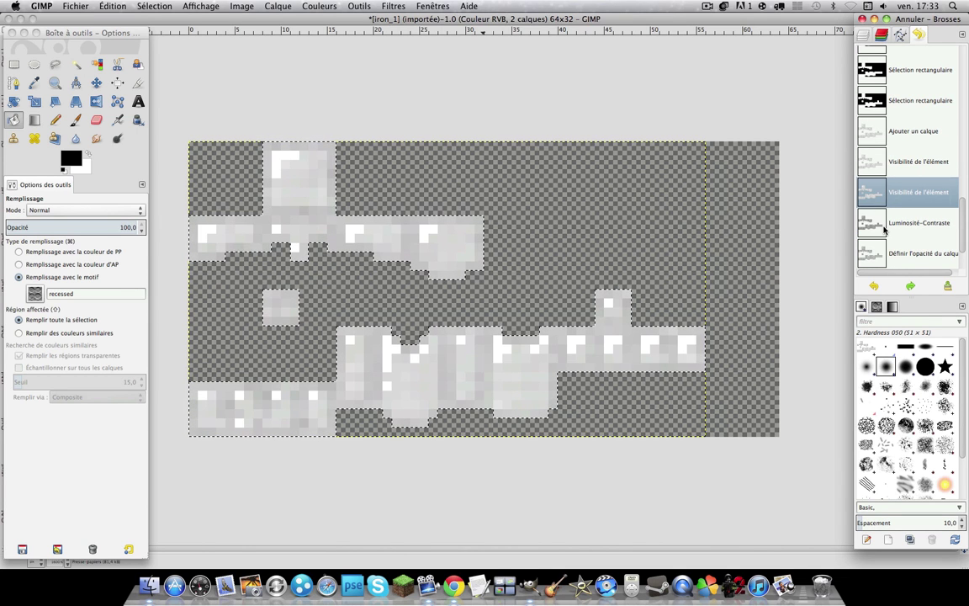
Reapply the Luminosité-Contraste adjustment and the first layer opacity change from the undo history.
left_click(881, 224)
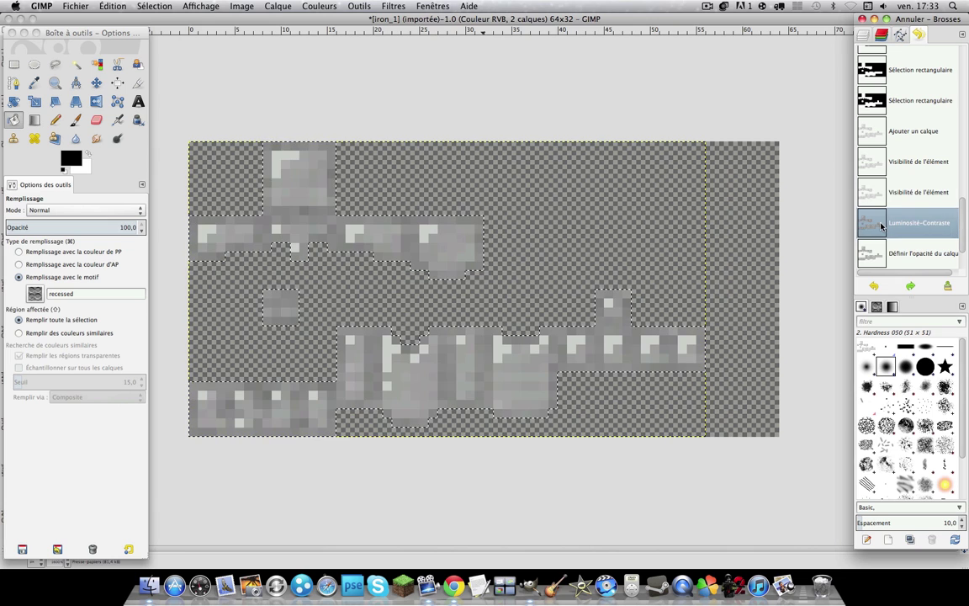
scroll(881, 227, "down", 1)
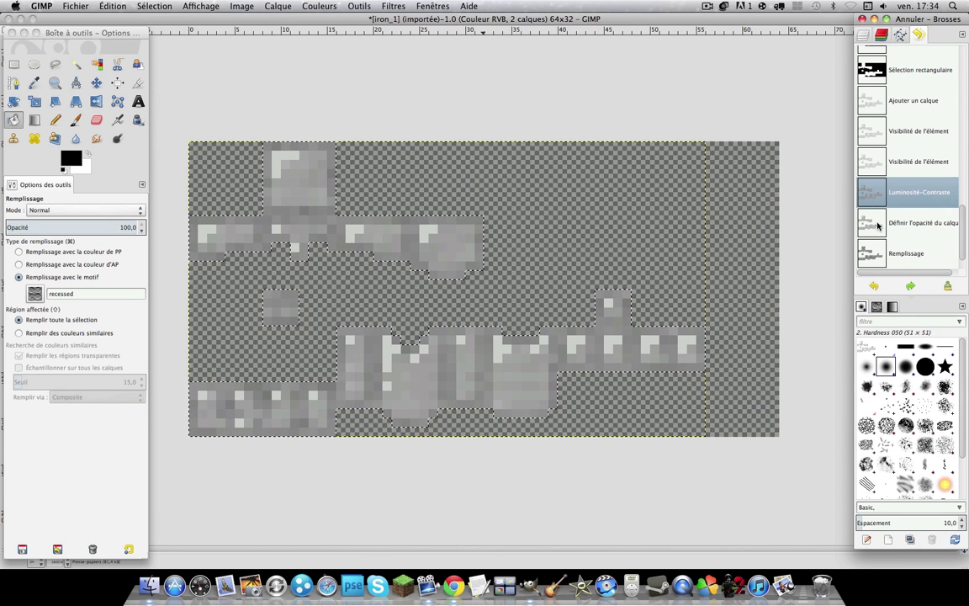
left_click(878, 224)
scroll(878, 224, "down", 1)
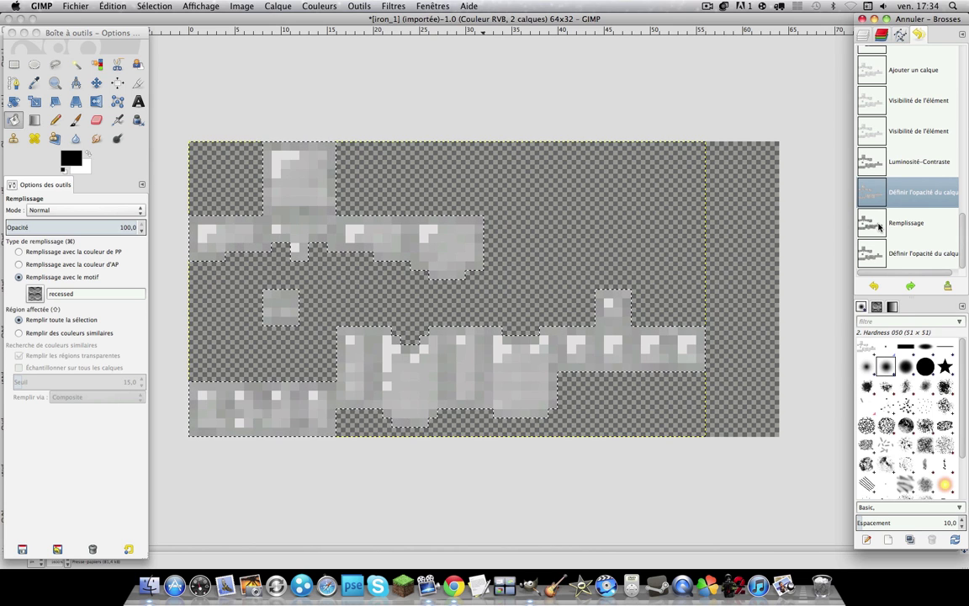
Make iron_1.png the active layer and show the pattern choices of the Bucket Fill tool, keeping the recessed pattern.
left_click(881, 35)
left_click(910, 115)
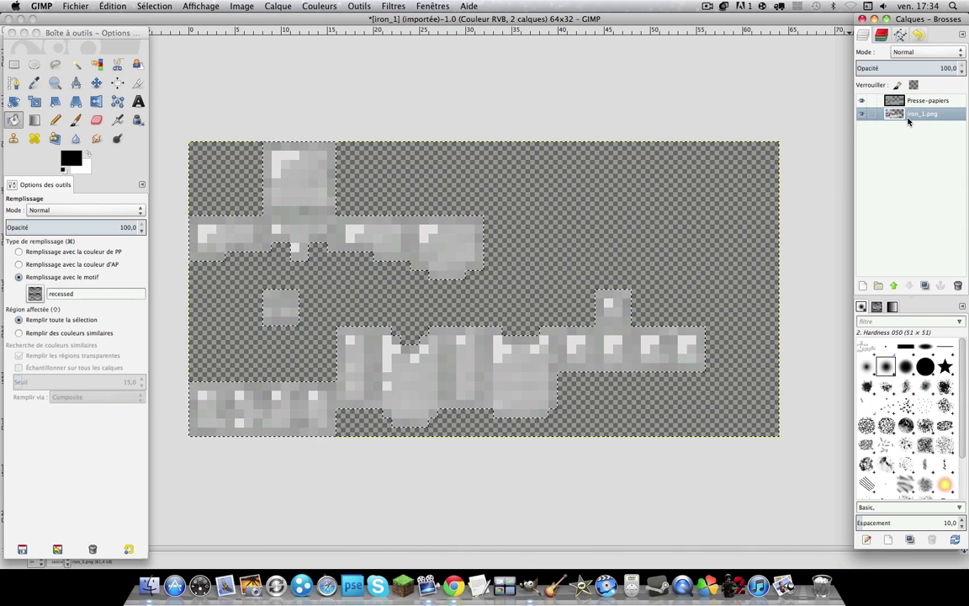
left_click(15, 122)
left_click(34, 294)
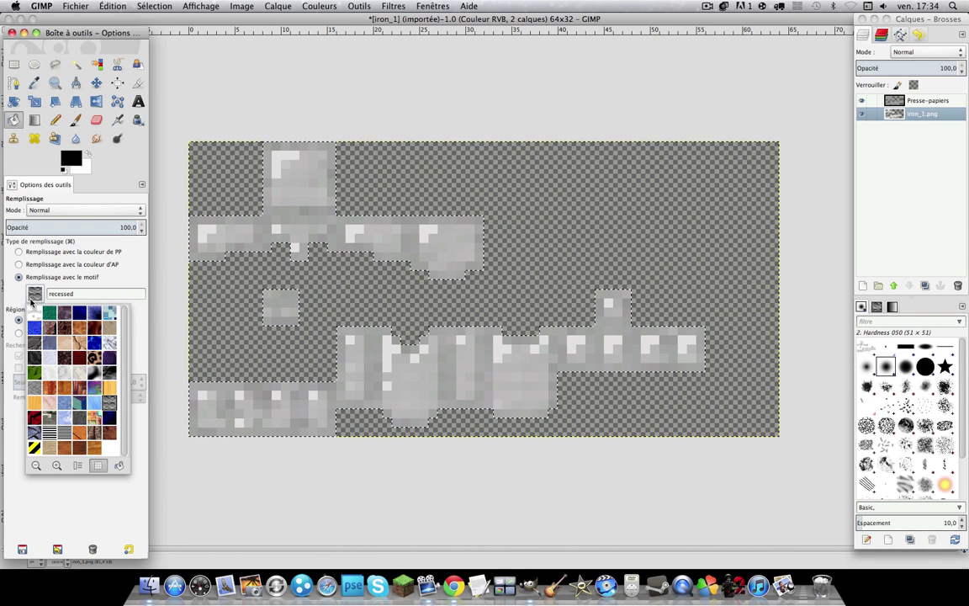
left_click(36, 269)
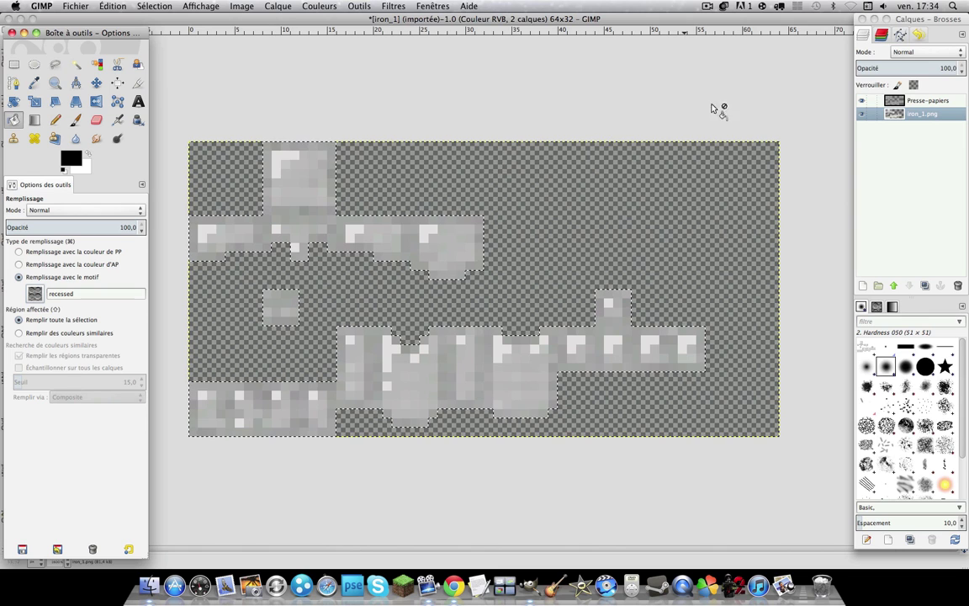
Reapply the pattern fill and the final layer opacity change from the undo history.
left_click(917, 35)
left_click(869, 235)
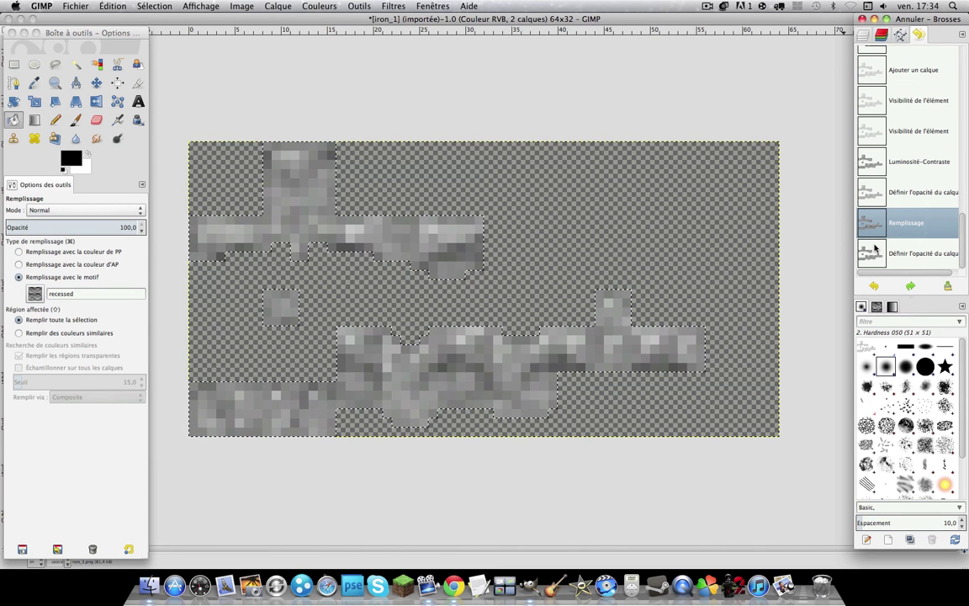
left_click(875, 251)
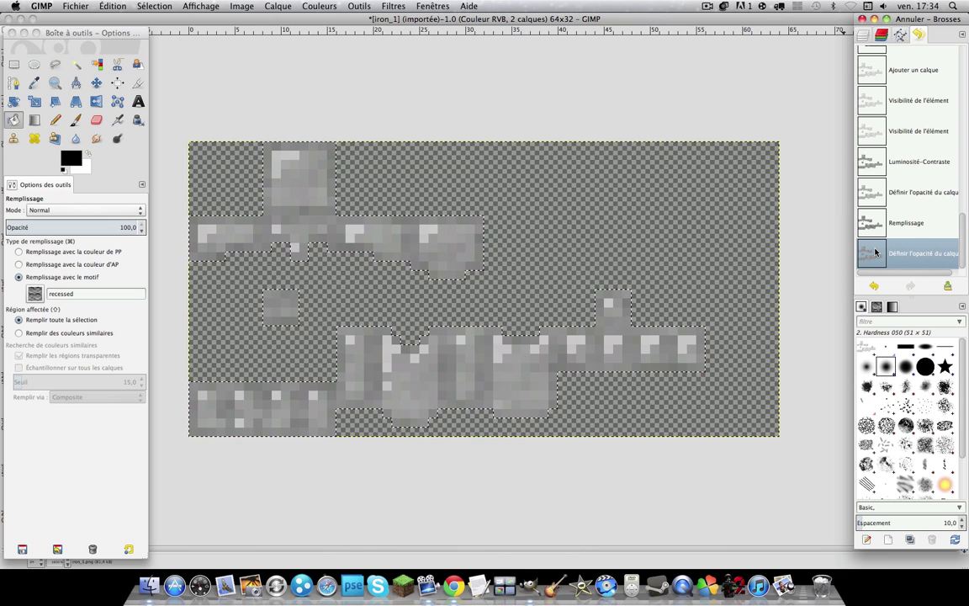
Lower the opacity of the Presse-papiers layer to 77.3 so the pattern beneath blends in.
left_click(864, 34)
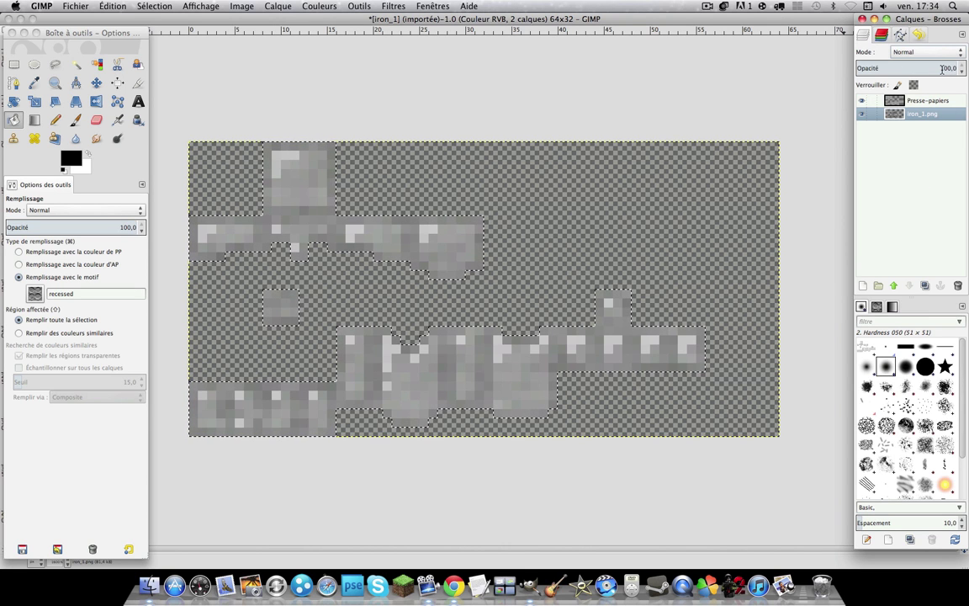
left_click(934, 100)
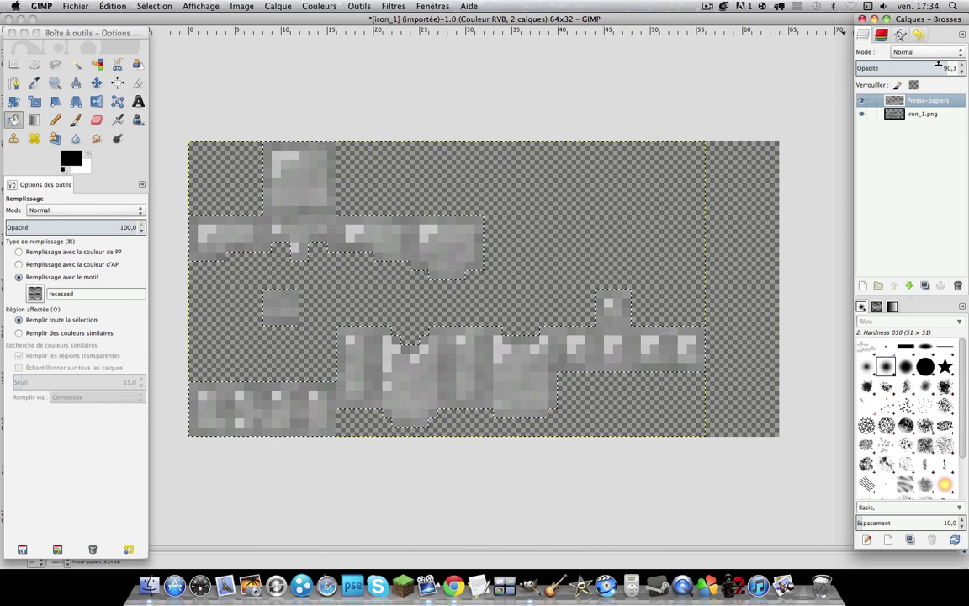
left_click_drag(935, 65, 935, 65)
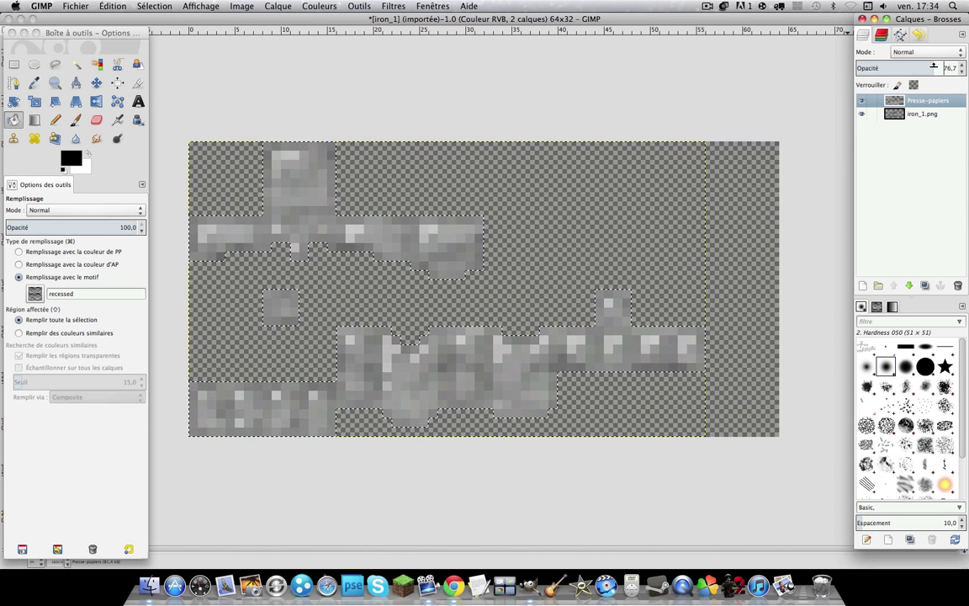
left_click_drag(924, 66, 919, 67)
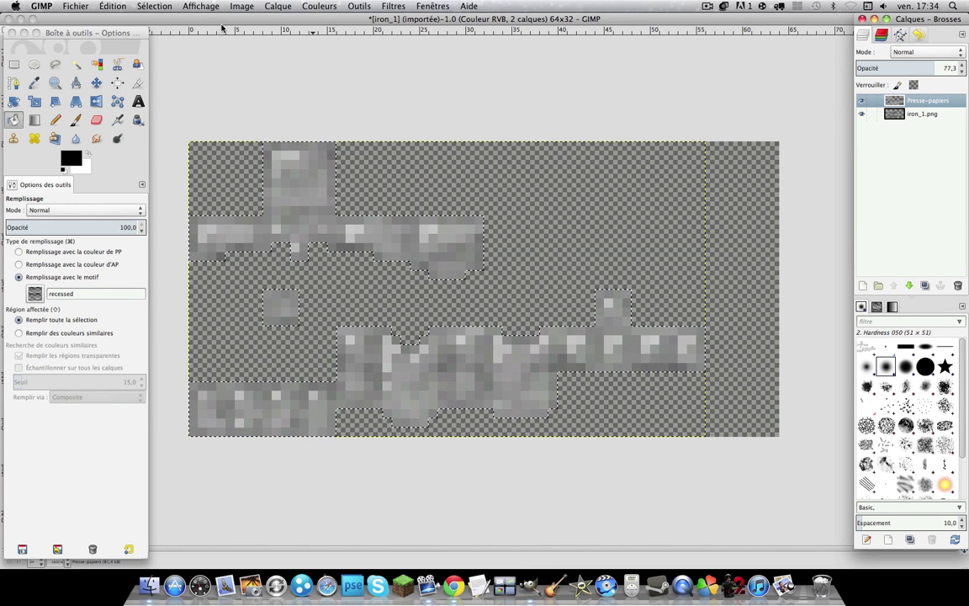
Overwrite the original iron_1.png with the edited texture and minimize its image window.
left_click(72, 5)
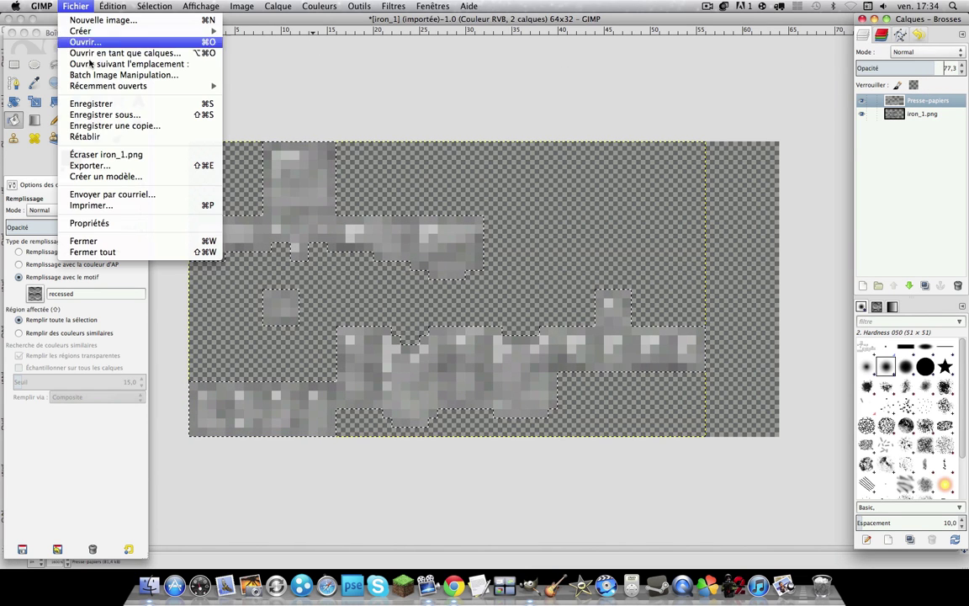
left_click(107, 155)
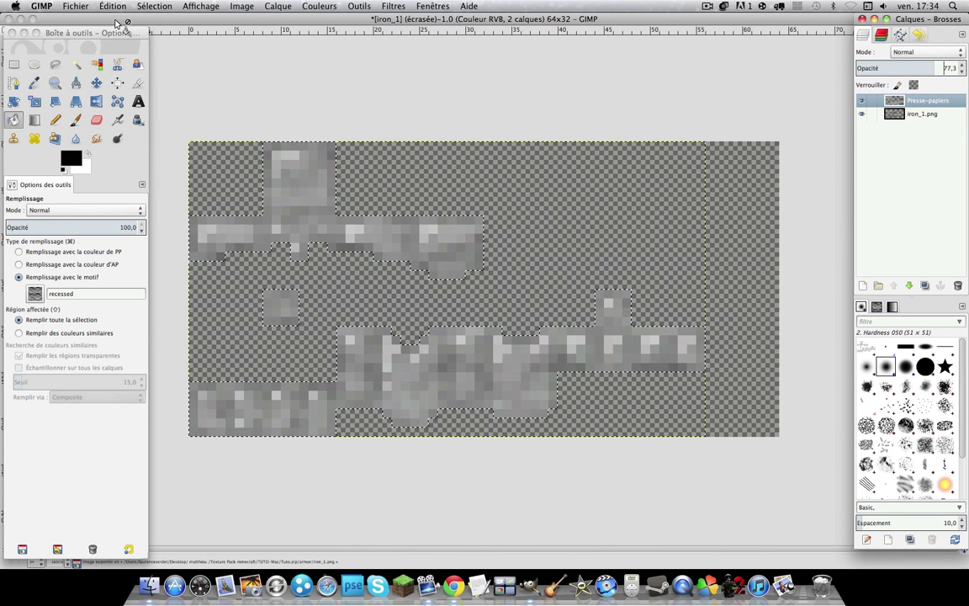
left_click(20, 19)
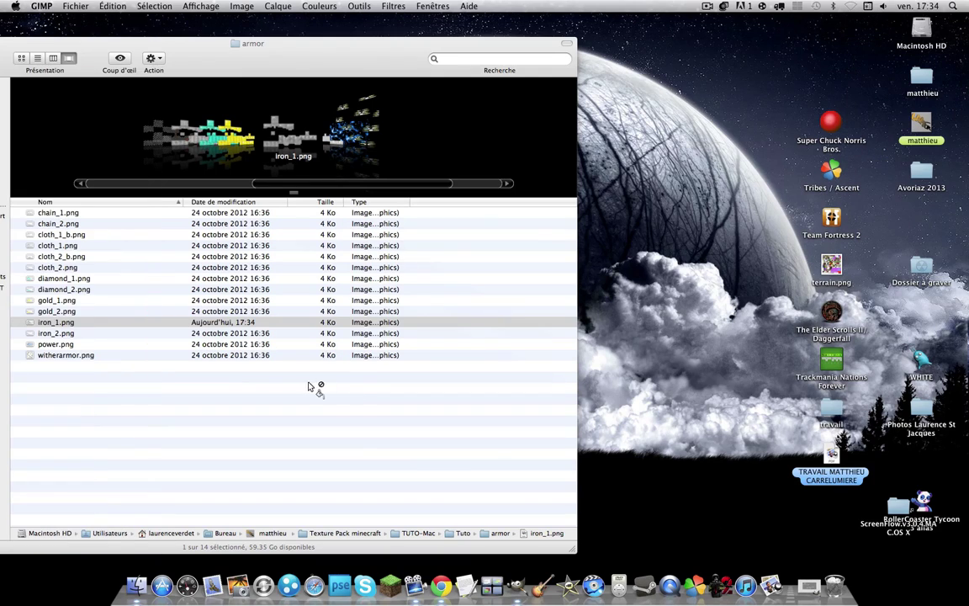
Open iron_2.png from the armor folder in GIMP and close the iron_1 image without saving.
right_click(75, 334)
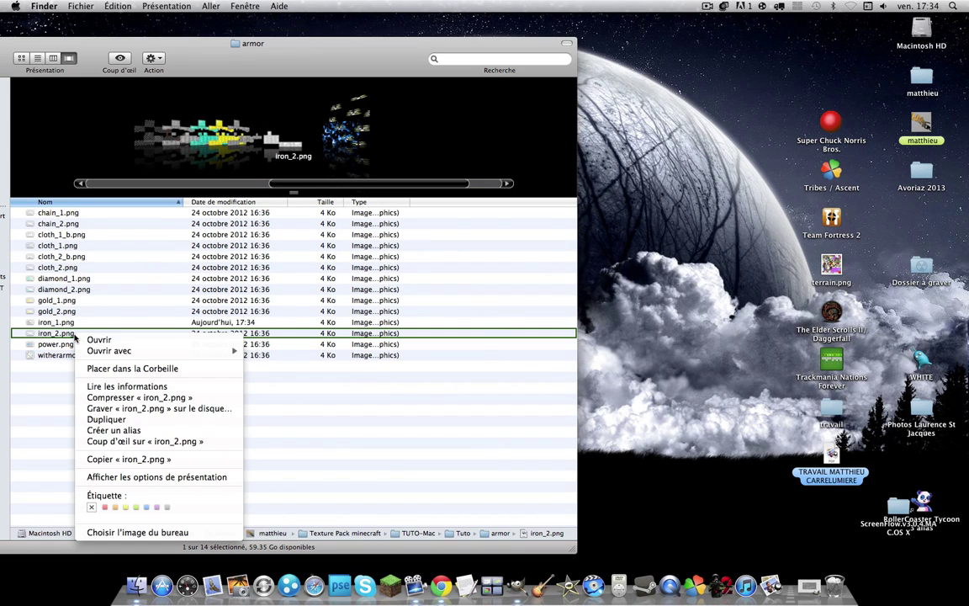
mouse_move(126, 350)
left_click(278, 394)
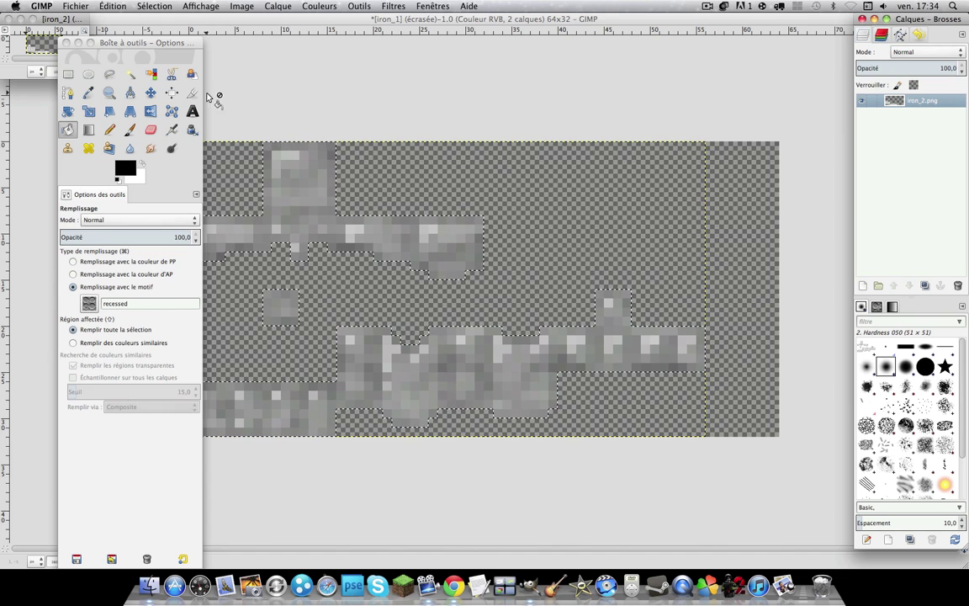
left_click(7, 18)
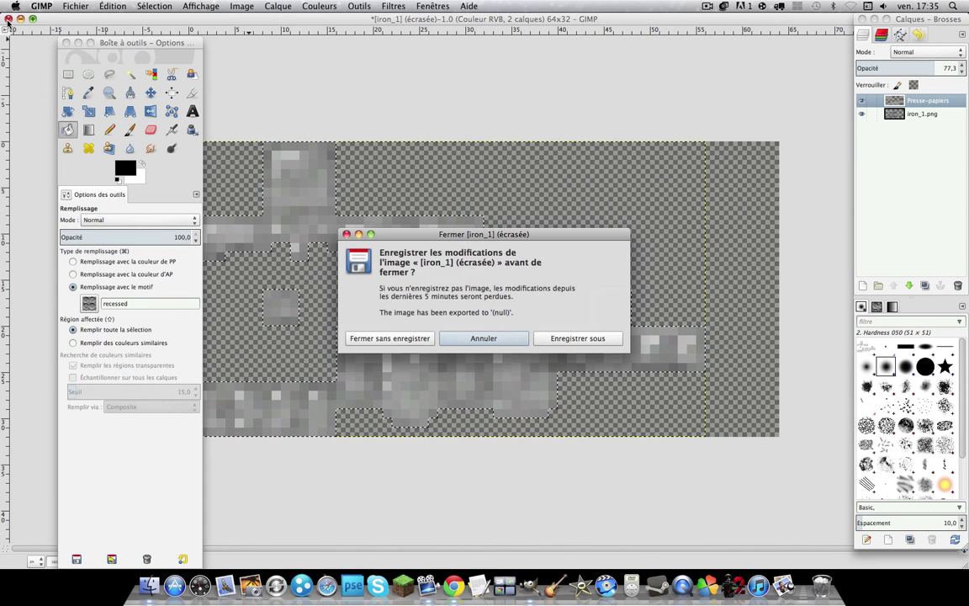
left_click(419, 340)
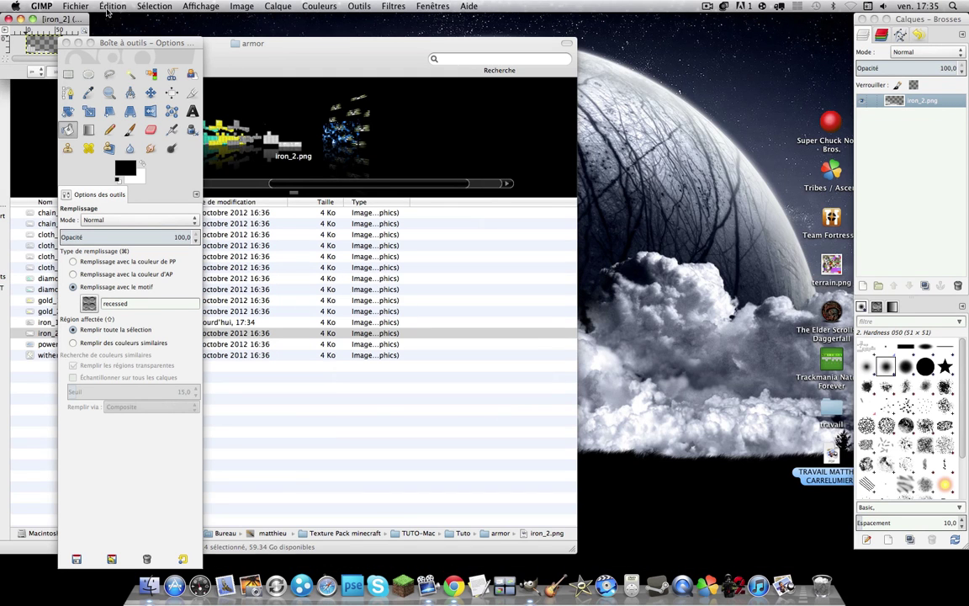
Maximize the iron_2 image window and magnify the texture with the Zoom tool.
left_click(32, 18)
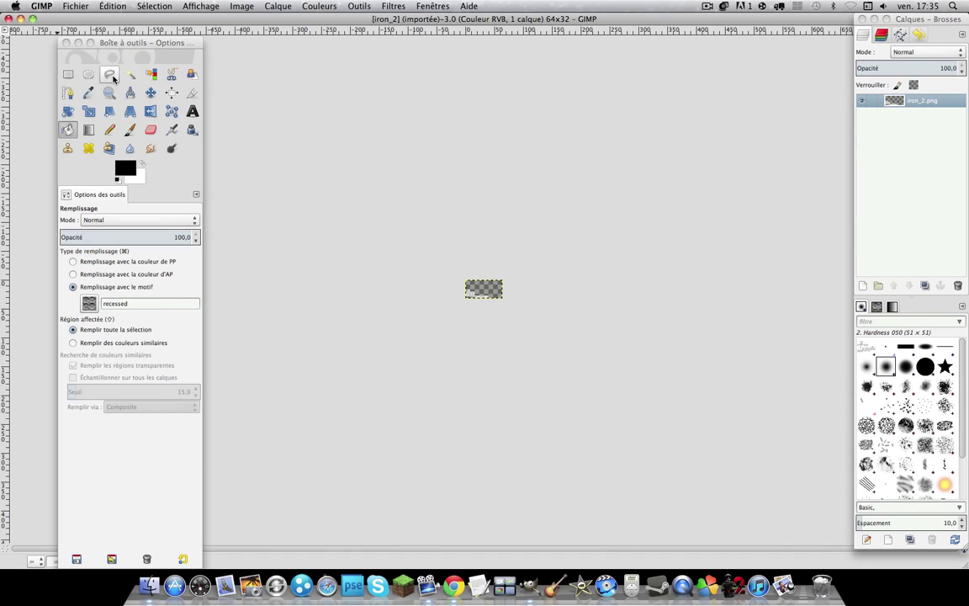
left_click(109, 92)
left_click_drag(458, 269, 542, 328)
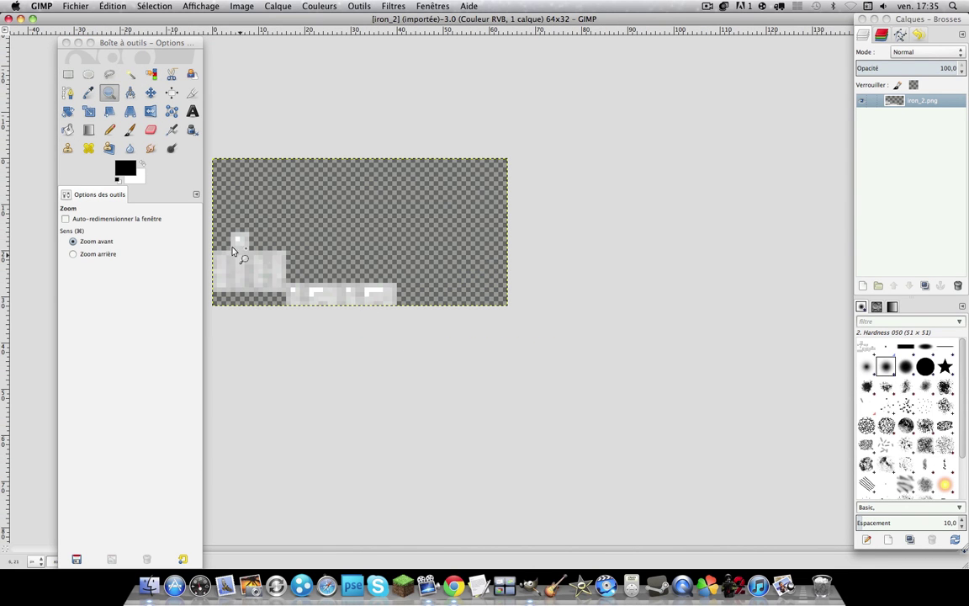
Select all the grey armor pieces with combined rectangular selections: the large block, the small tab above it and the 24 × 5 px strip.
left_click_drag(185, 199, 401, 327)
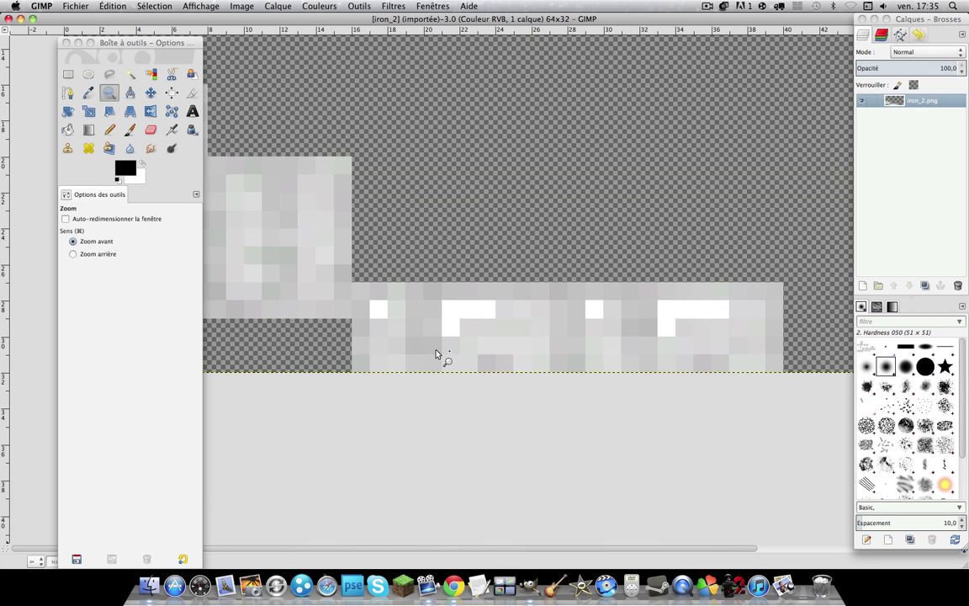
key("minus")
left_click_drag(155, 44, 94, 36)
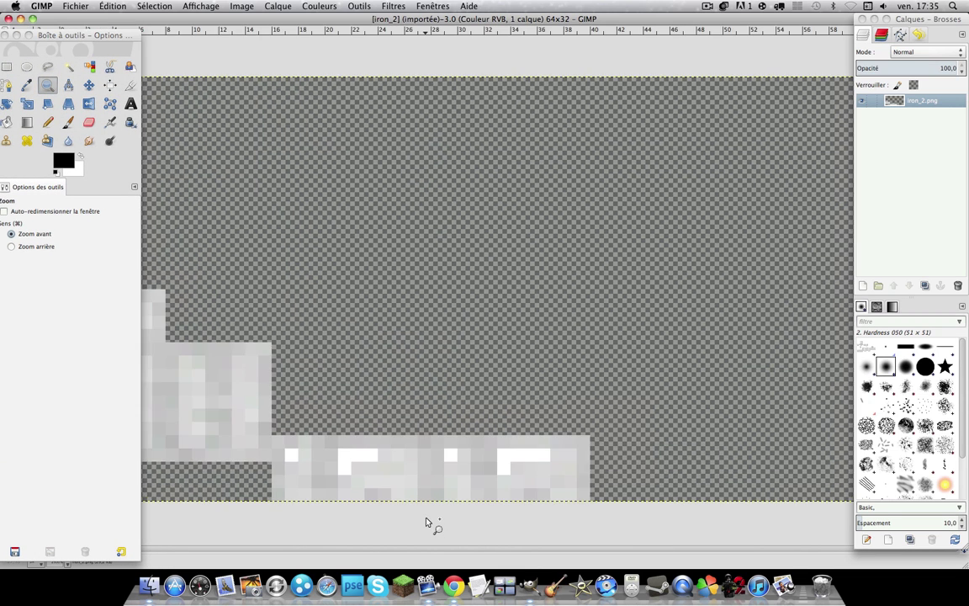
left_click(427, 520, "super")
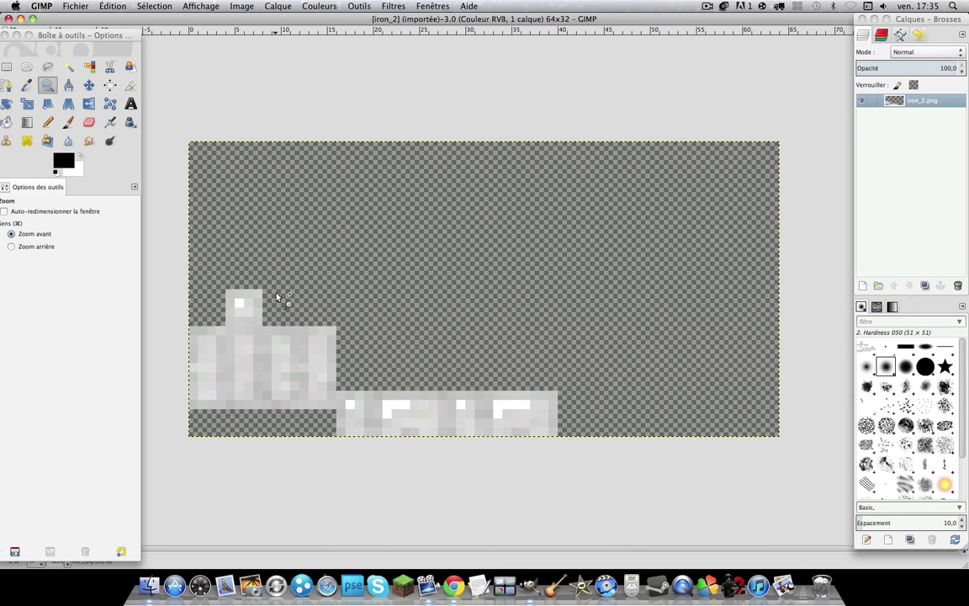
key("r")
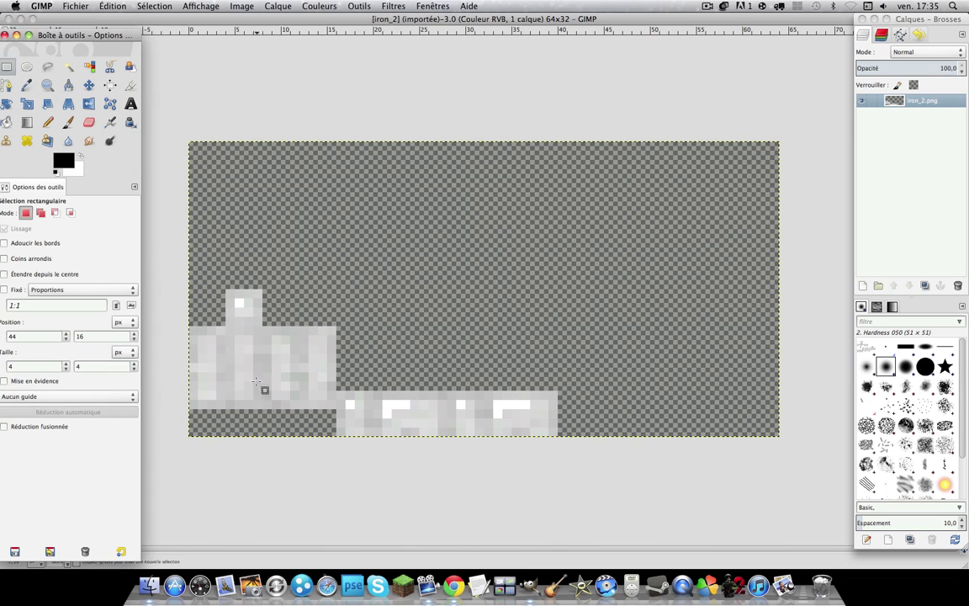
left_click_drag(197, 326, 336, 407)
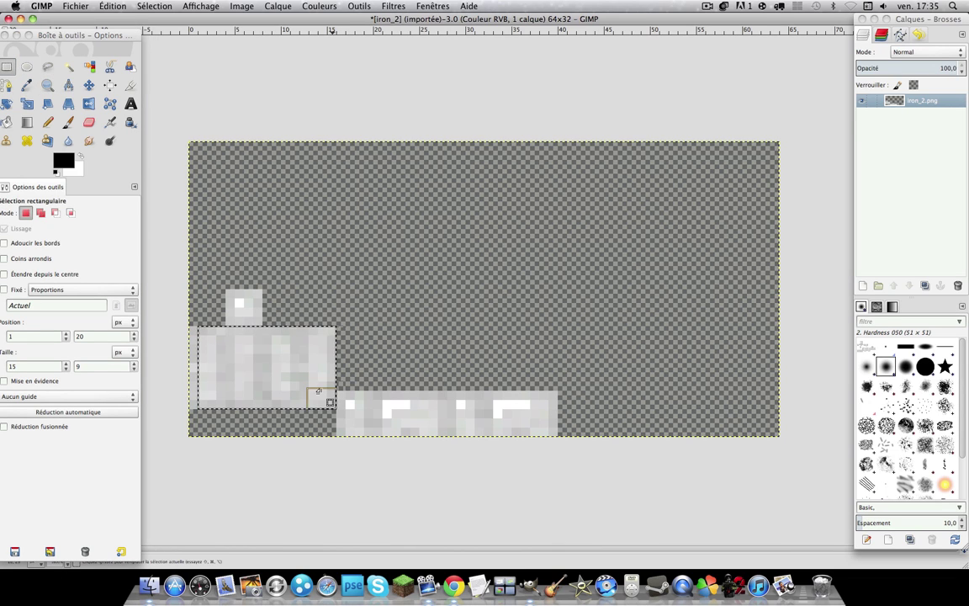
left_click_drag(189, 326, 216, 408)
left_click_drag(227, 291, 268, 335)
left_click_drag(338, 393, 563, 435)
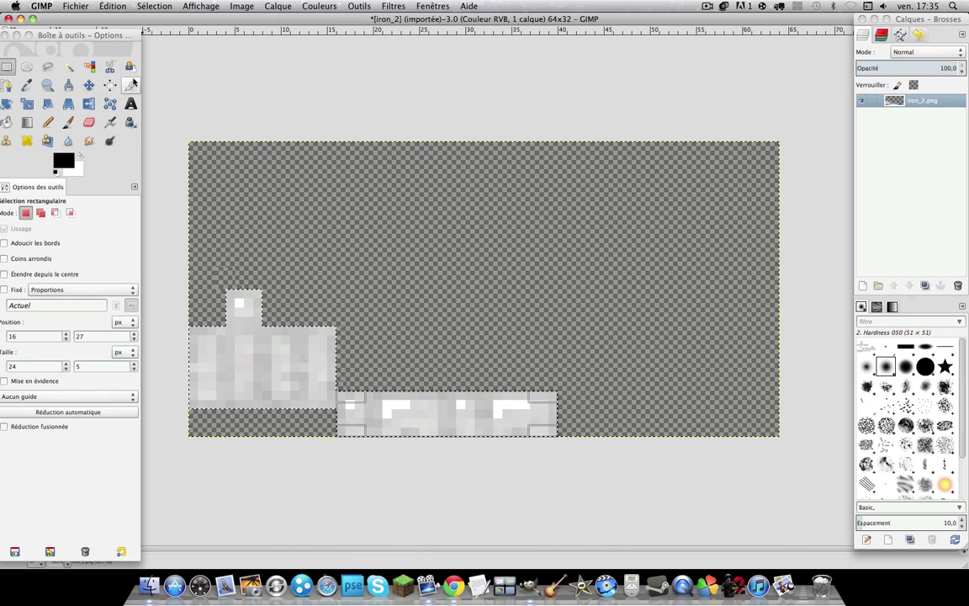
Copy the selected armor pieces and paste them as a new layer.
left_click(89, 7)
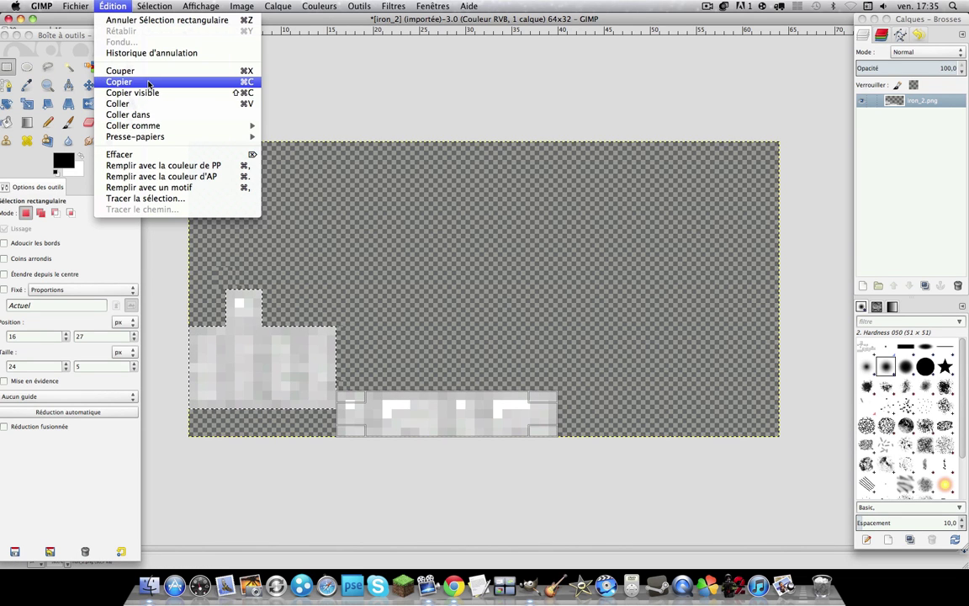
left_click(118, 80)
left_click(107, 6)
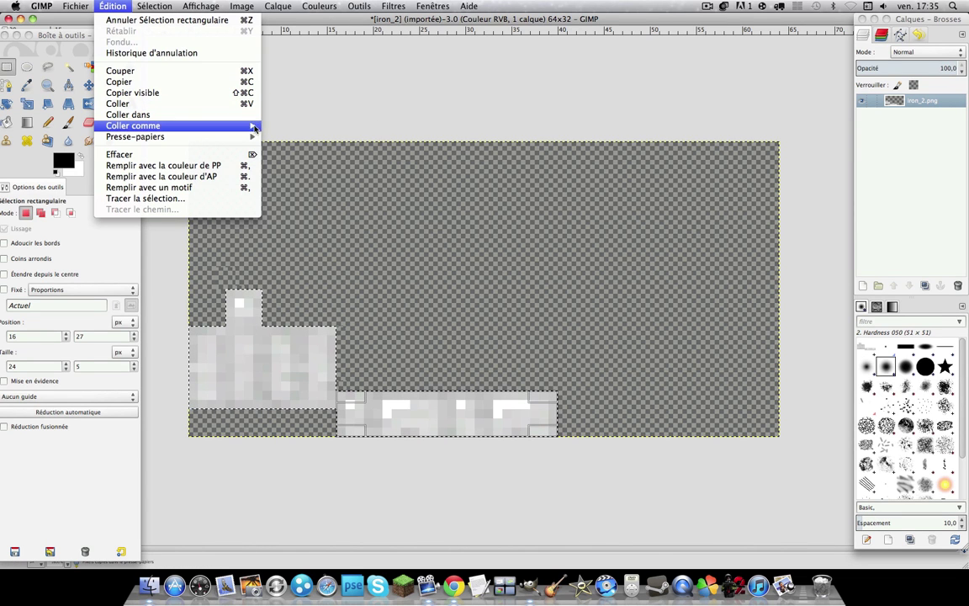
mouse_move(186, 126)
left_click(299, 138)
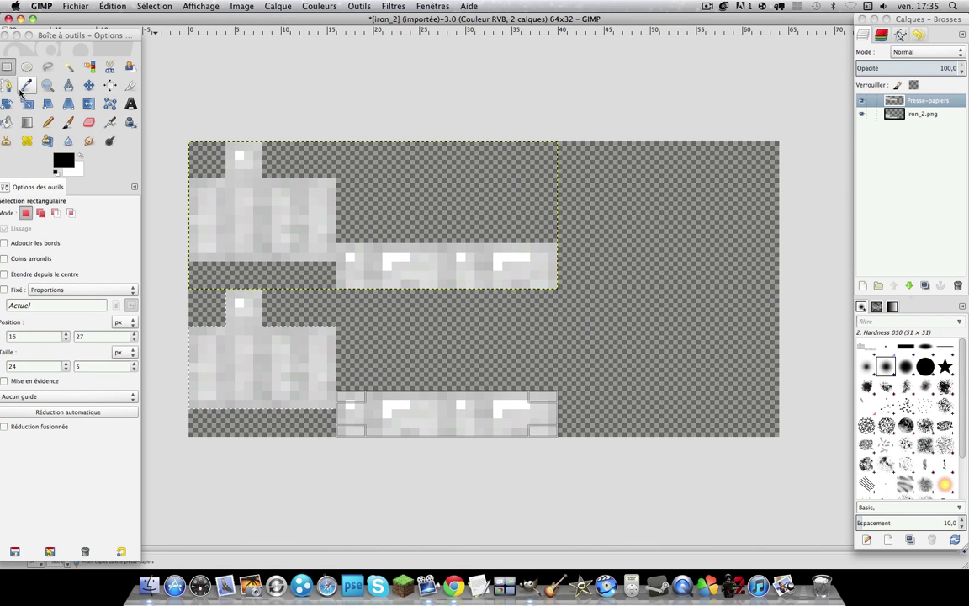
Move the pasted layer down so its pieces sit exactly over the original armor pieces.
left_click(88, 85)
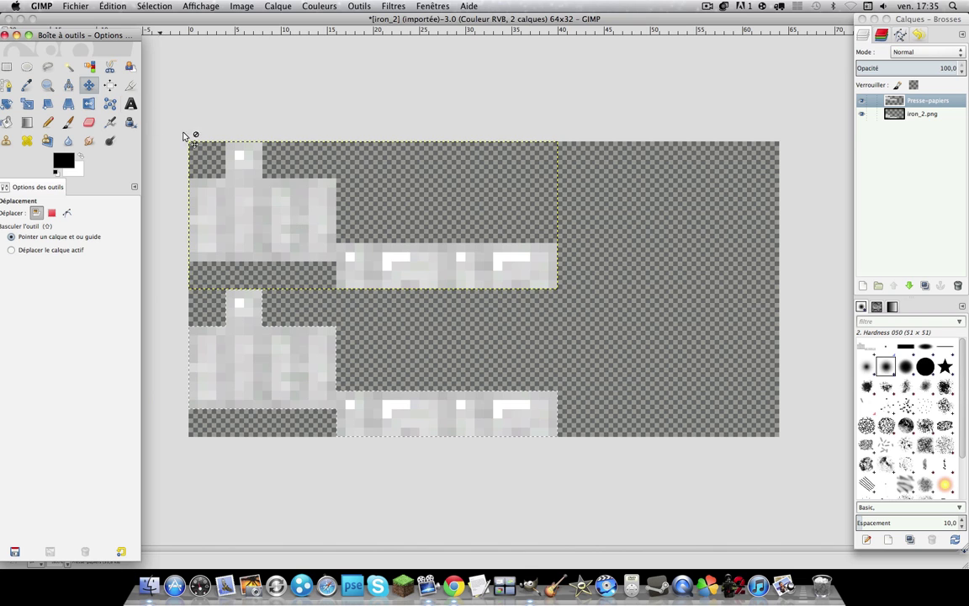
left_click_drag(269, 255, 265, 385)
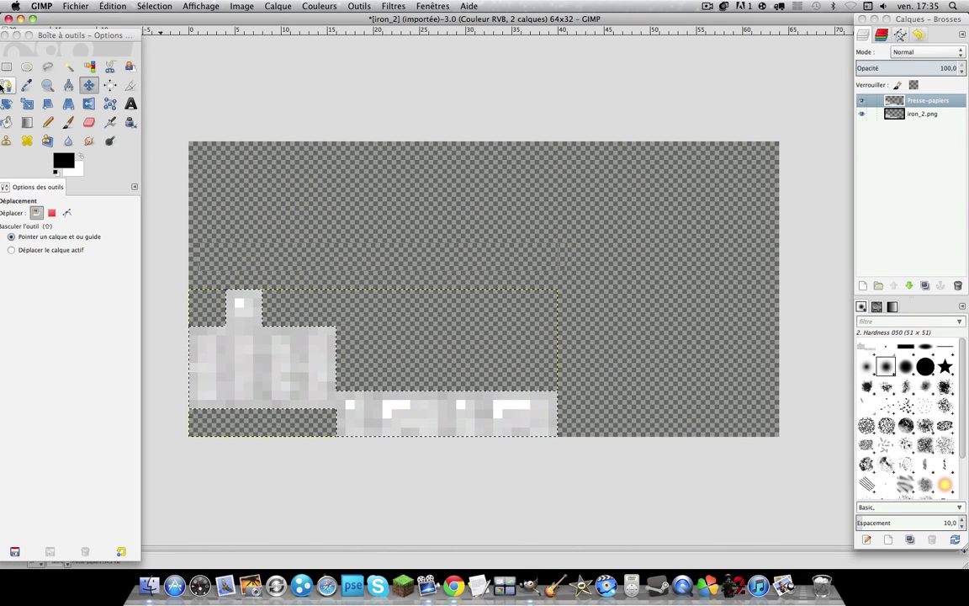
left_click(7, 67)
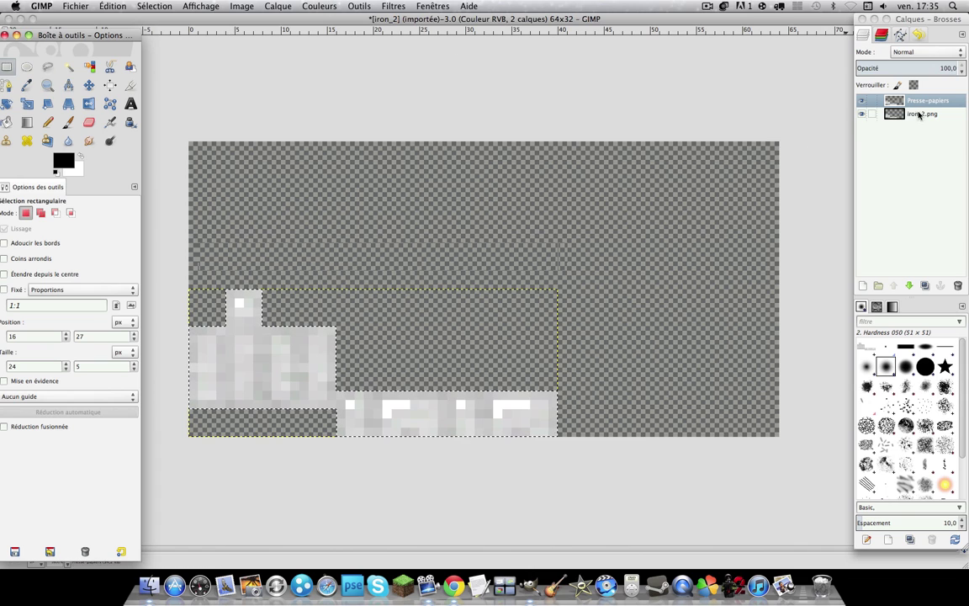
Adjust the Presse-papiers layer's brightness to -72 and contrast to 67.
left_click(916, 102)
left_click(249, 6)
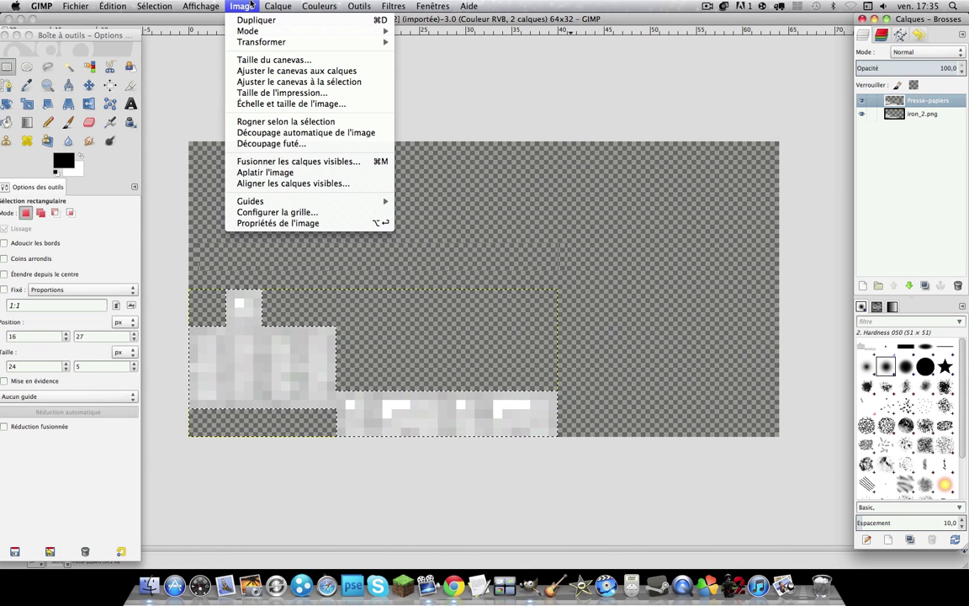
mouse_move(267, 4)
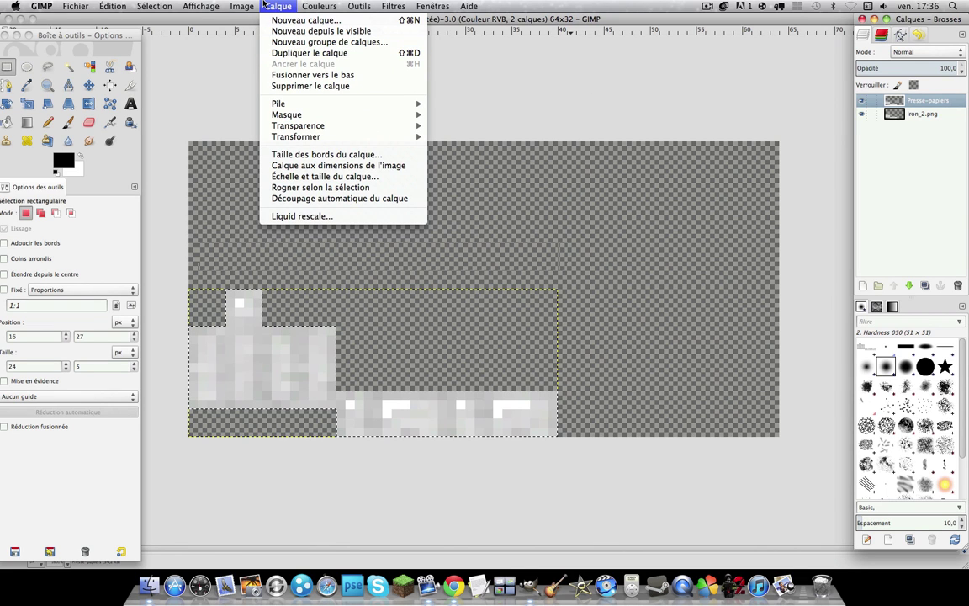
mouse_move(319, 6)
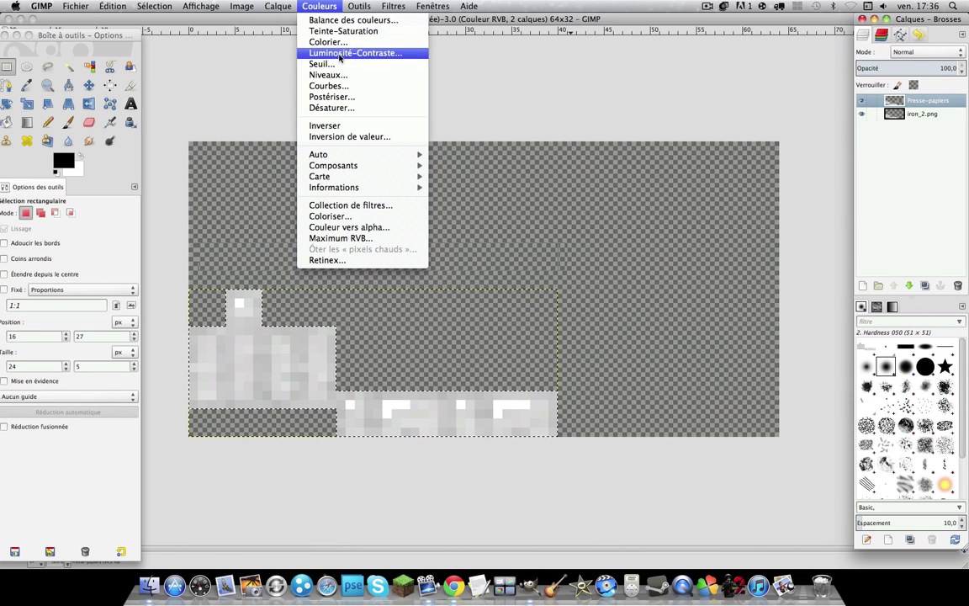
left_click(345, 60)
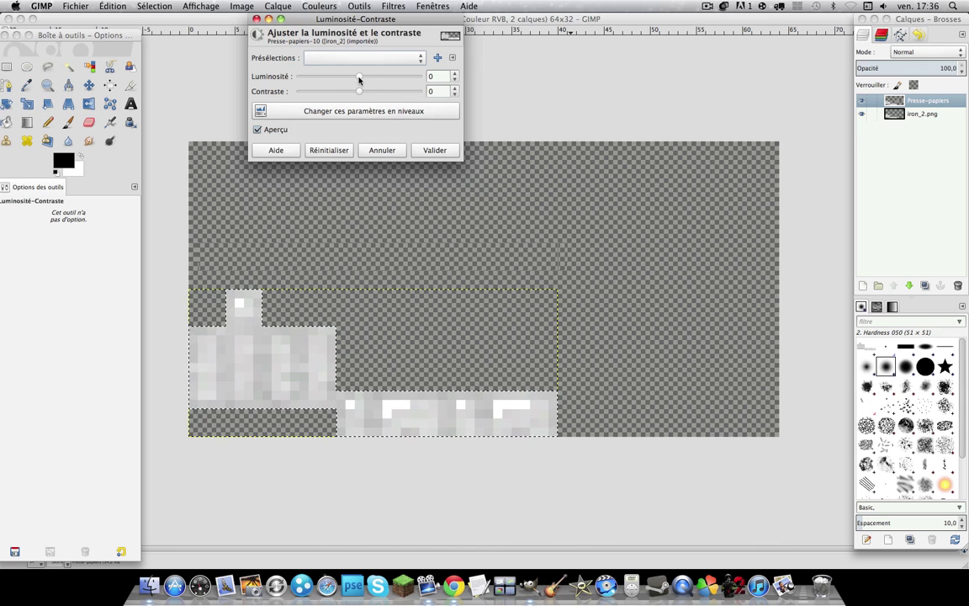
left_click_drag(336, 77, 379, 94)
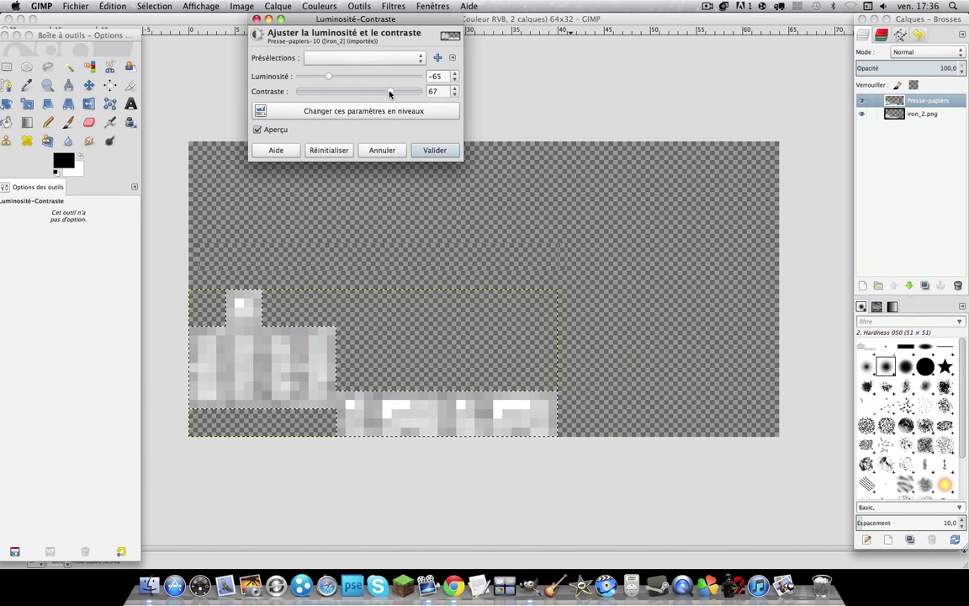
left_click_drag(328, 80, 325, 82)
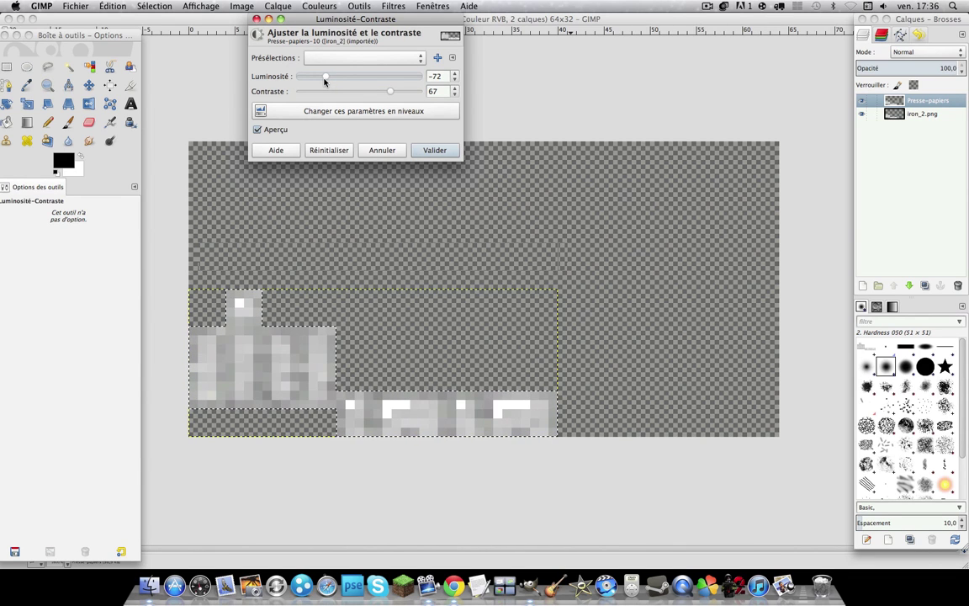
left_click(434, 149)
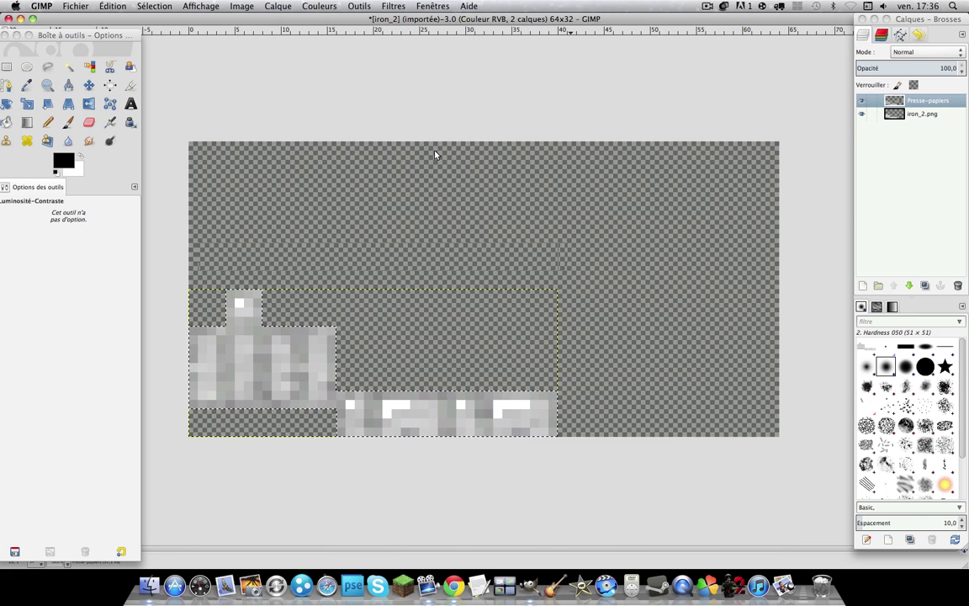
Fill the whole selection on the iron_2.png layer with the recessed pattern using Bucket Fill.
left_click(914, 115)
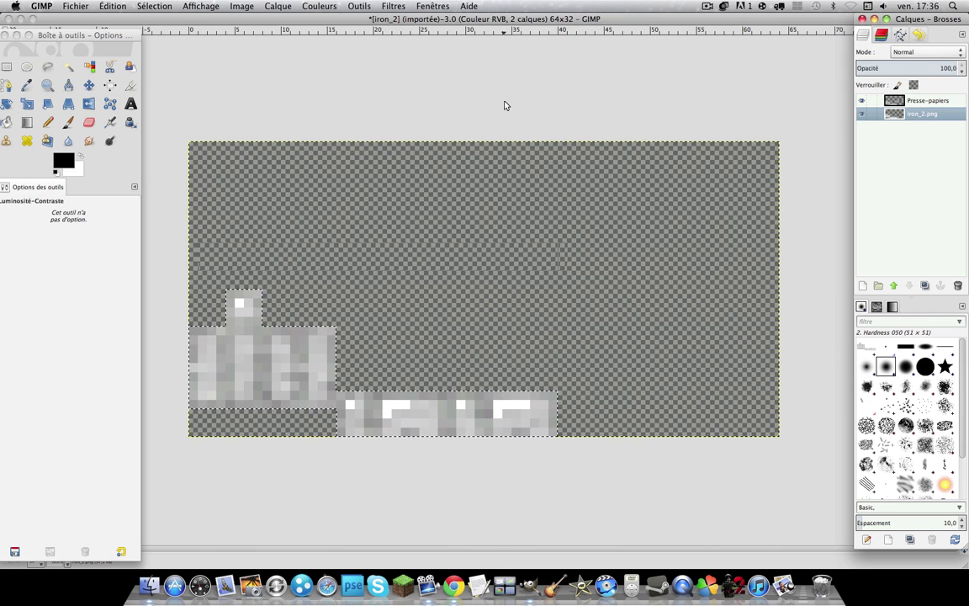
left_click(9, 122)
left_click_drag(33, 35, 41, 32)
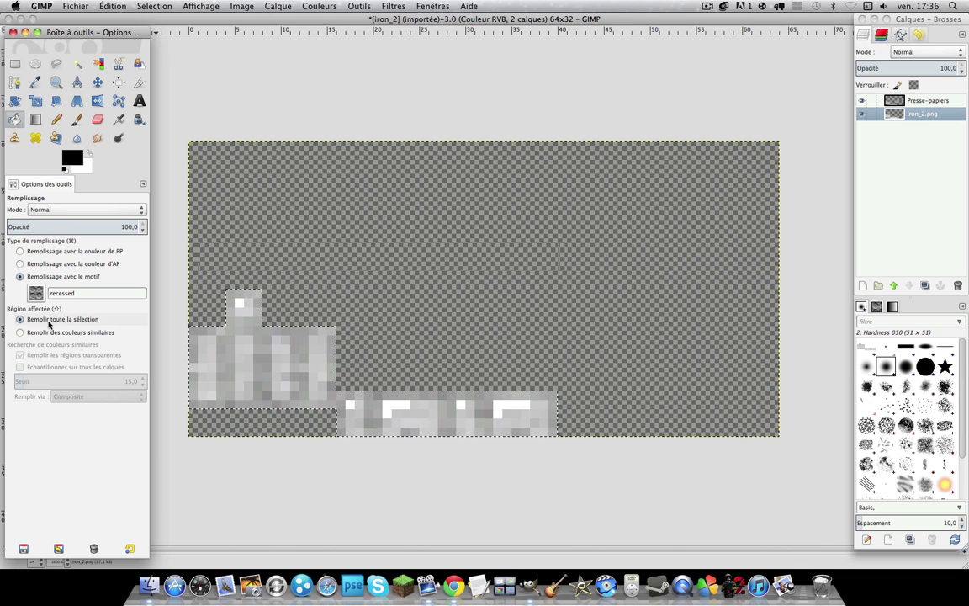
left_click(234, 350)
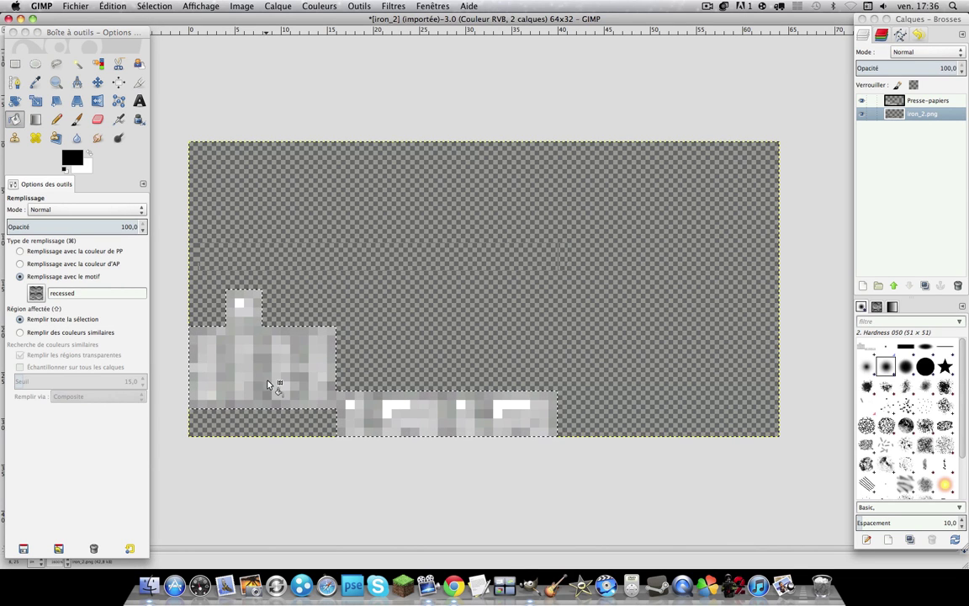
left_click(862, 101)
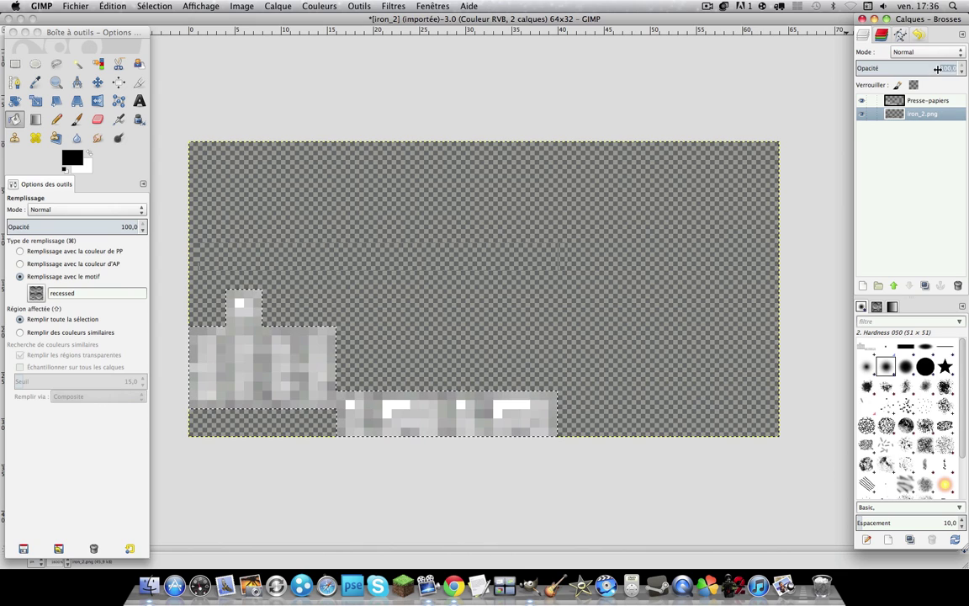
Lower the opacity of the iron_2.png layer below 70.
left_click_drag(937, 69, 923, 68)
left_click(919, 64)
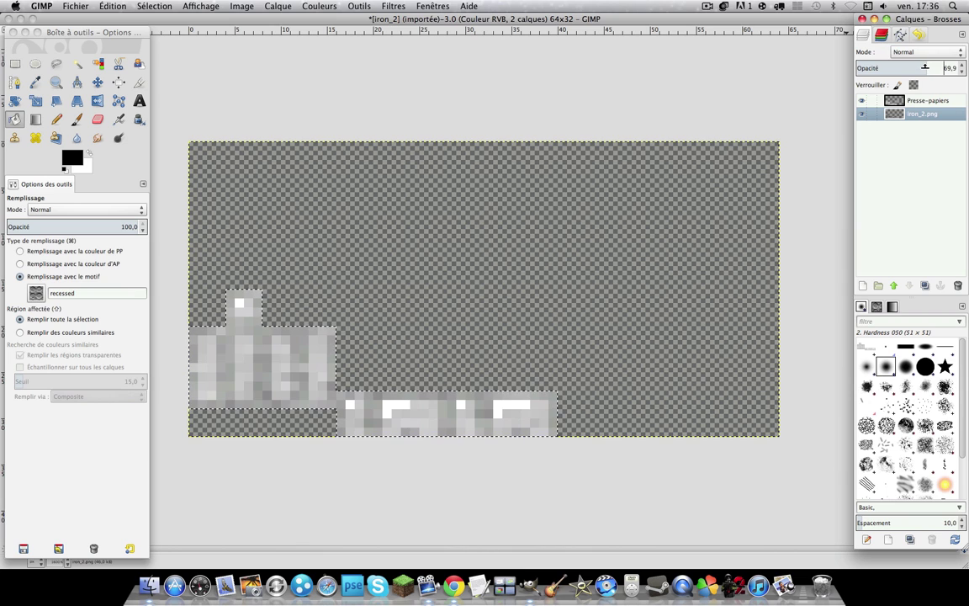
left_click_drag(925, 66, 891, 67)
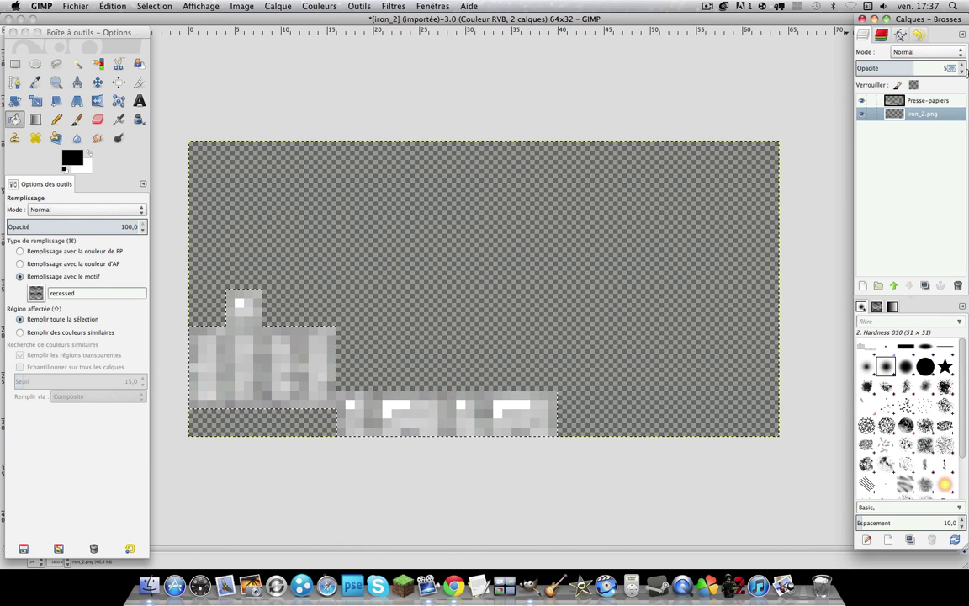
Set the opacity of the Presse-papiers layer to 61.9 so the pattern beneath blends in.
left_click(947, 102)
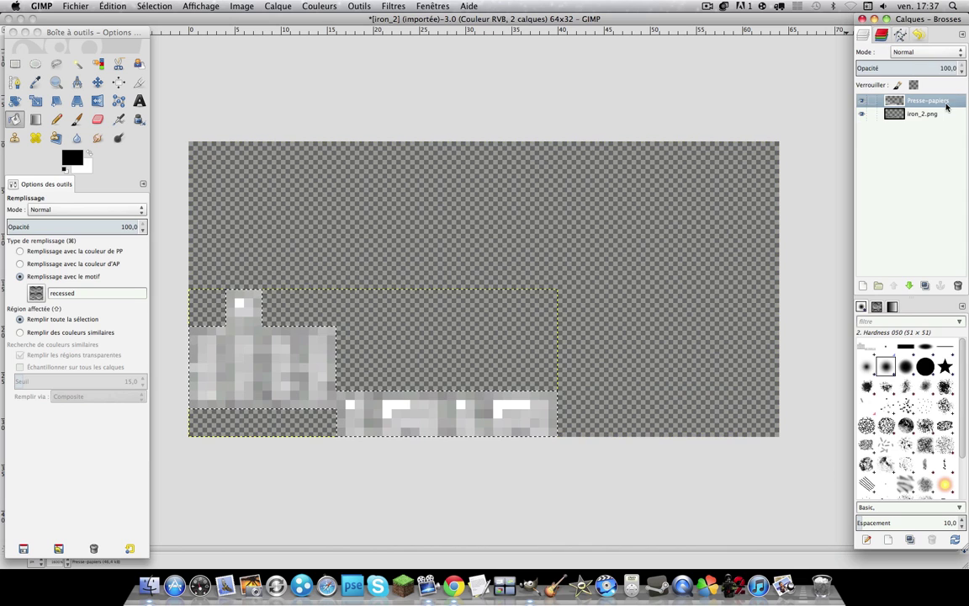
left_click(948, 69)
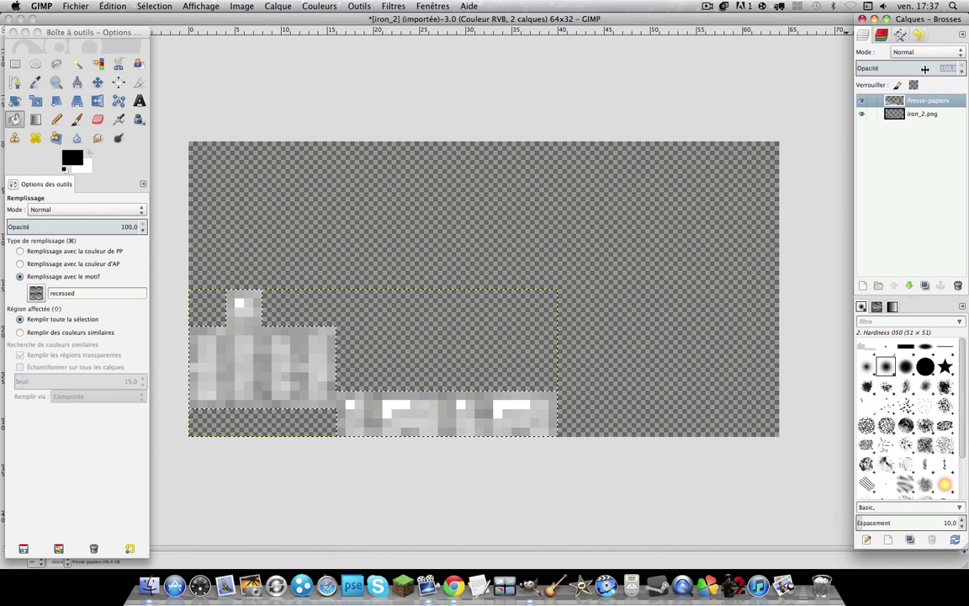
left_click_drag(924, 69, 906, 68)
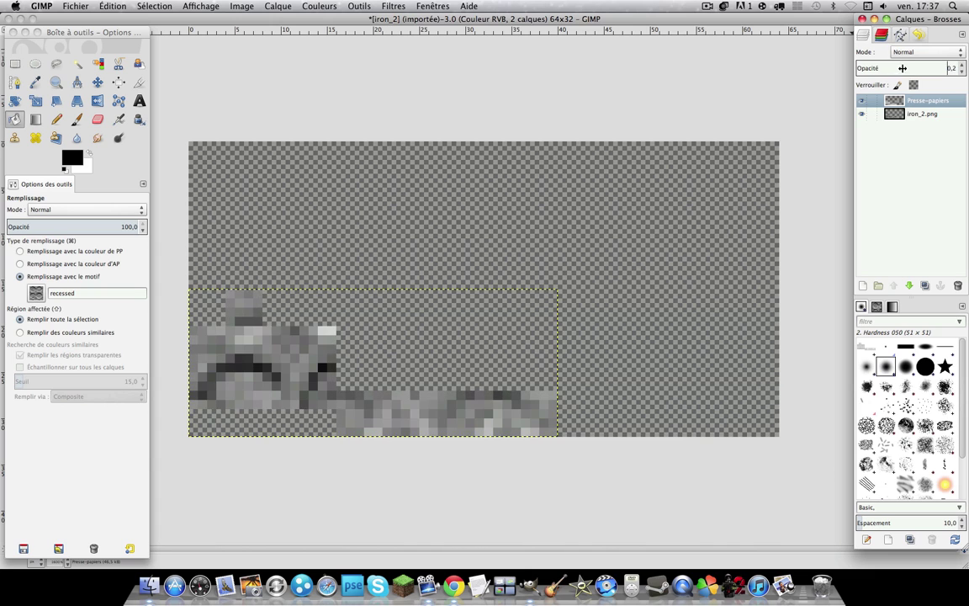
left_click(902, 65)
left_click_drag(901, 63, 917, 64)
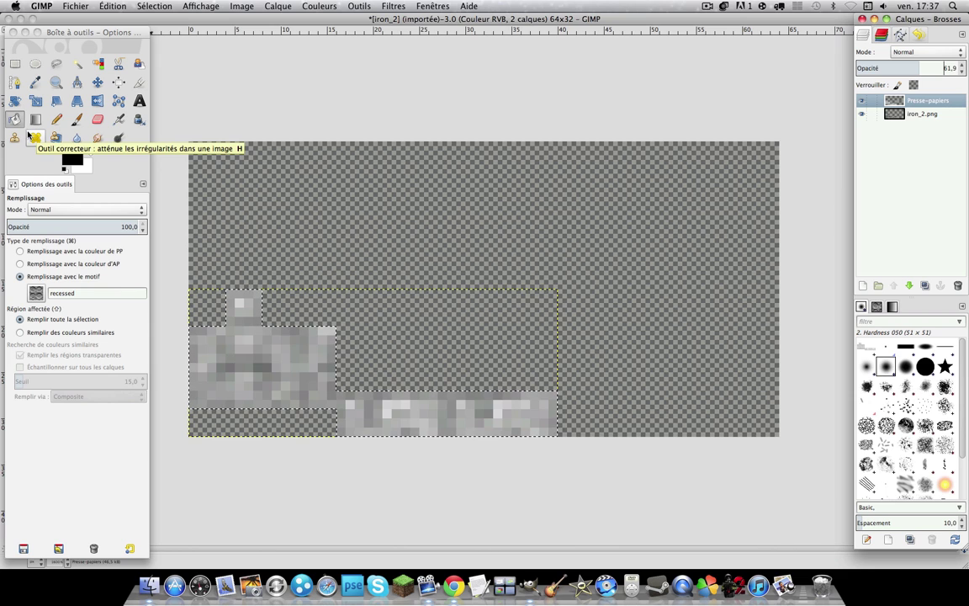
Set up the Pencil tool with a dark red foreground colour and a brush size of 1.
left_click(58, 120)
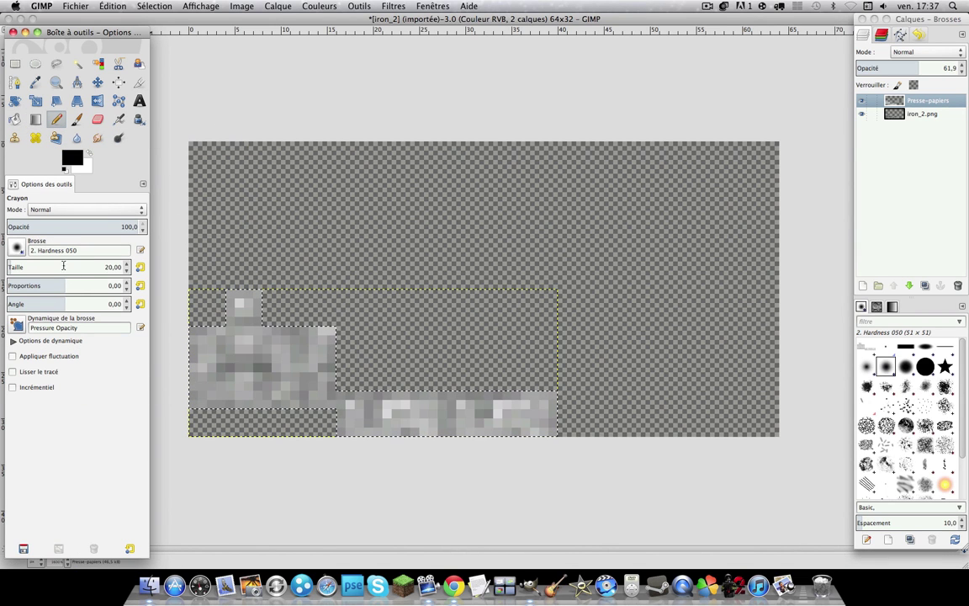
left_click(15, 249)
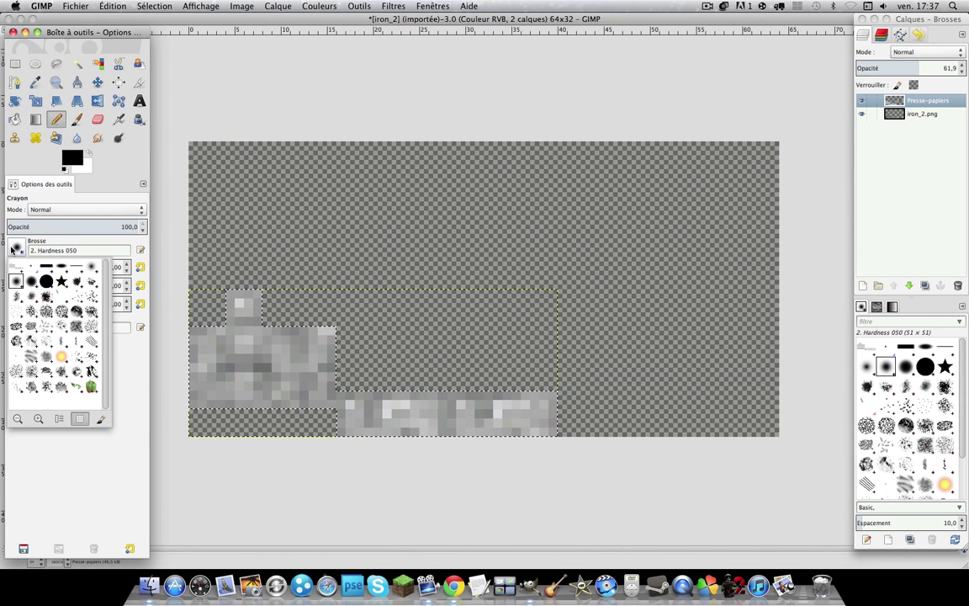
left_click(15, 249)
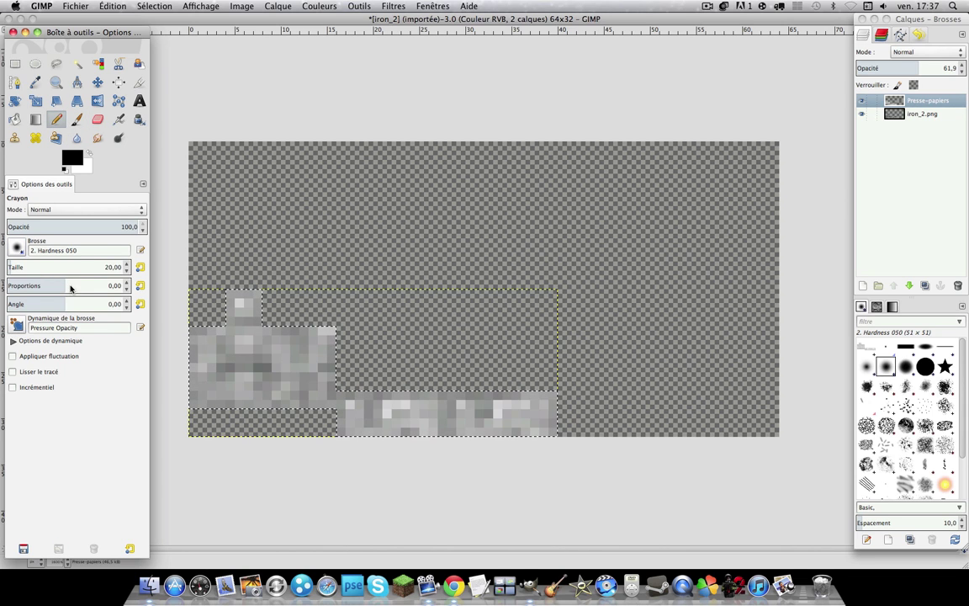
left_click(69, 157)
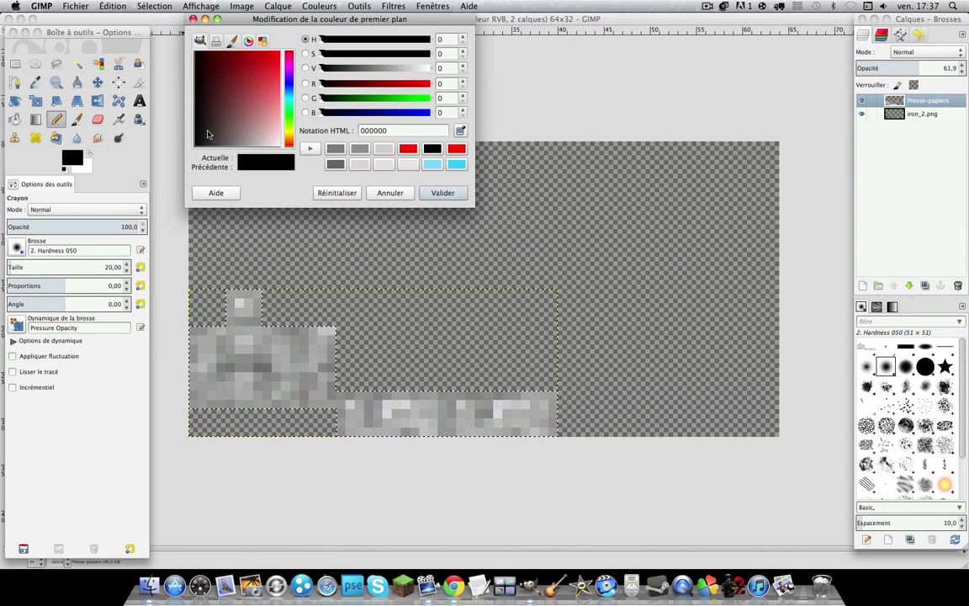
left_click_drag(208, 135, 278, 90)
left_click(435, 193)
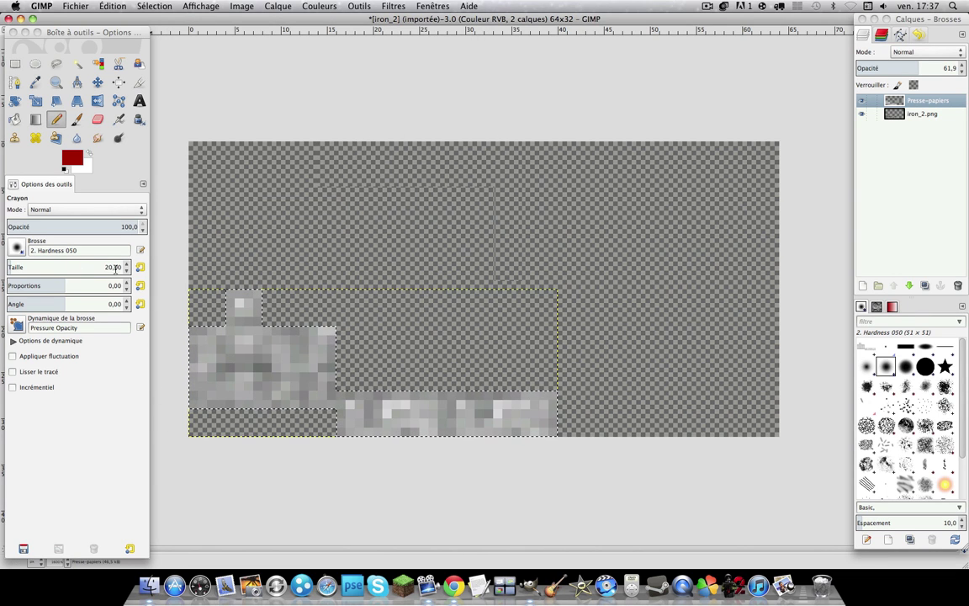
left_click_drag(16, 264, 1, 268)
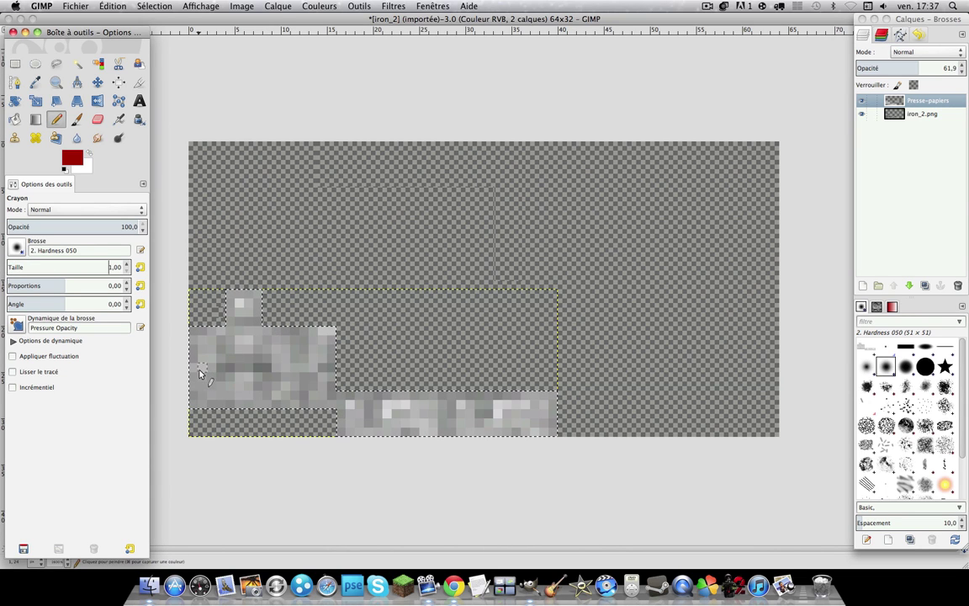
Draw a dark red band two pixels high across the full width of the leggings' large lower-left block.
left_click_drag(192, 371, 337, 370)
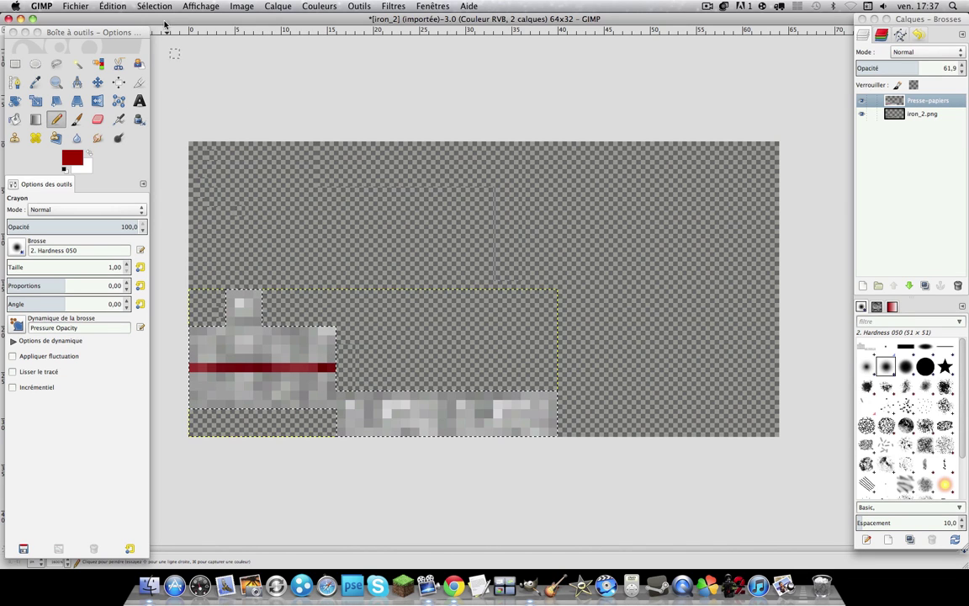
left_click(75, 6)
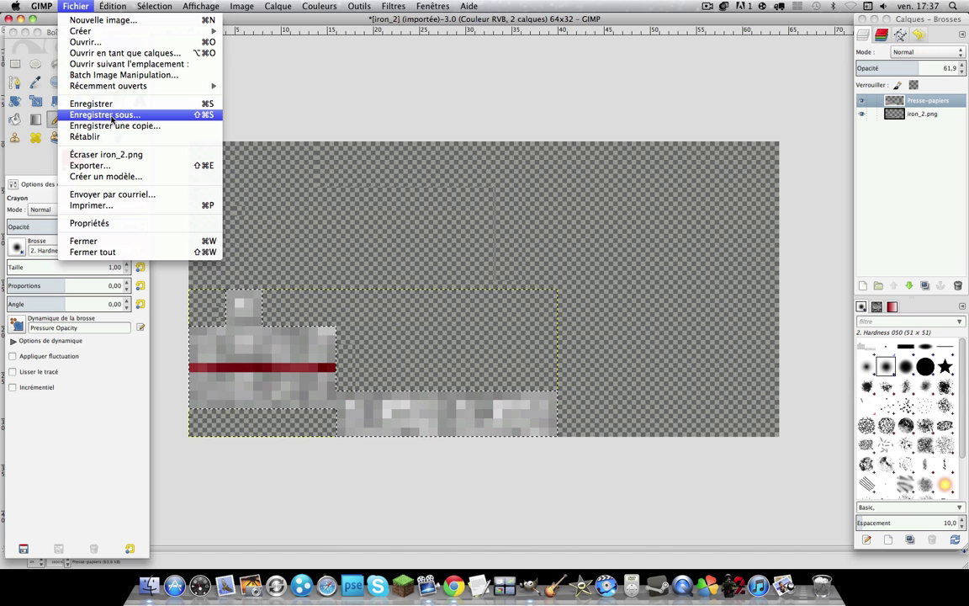
left_click(249, 372)
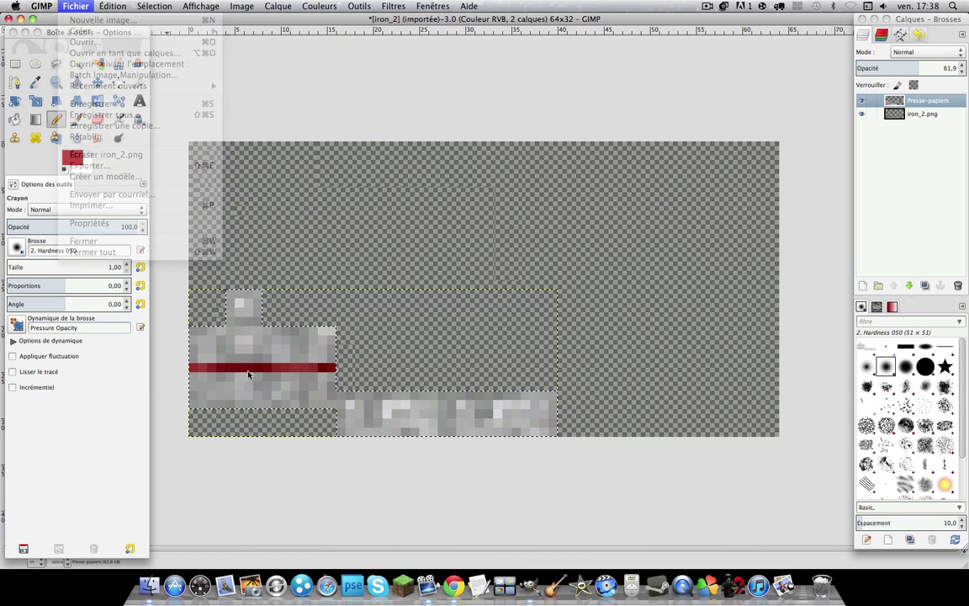
left_click_drag(195, 379, 335, 375)
Overwrite iron_2.png with the retextured version, then close the toolbox and the image without saving a project file.
left_click(154, 6)
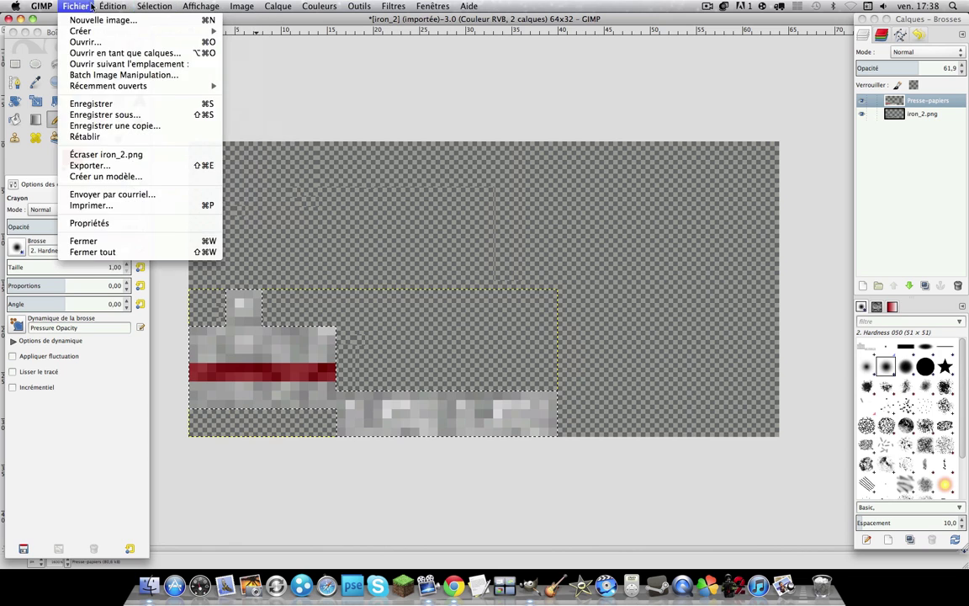
mouse_move(75, 6)
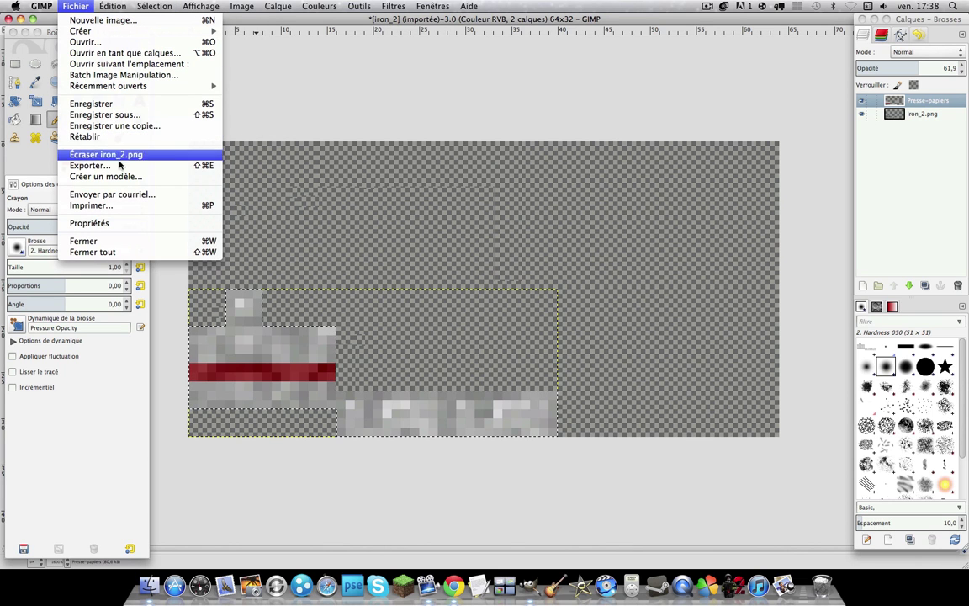
left_click(13, 32)
left_click(8, 19)
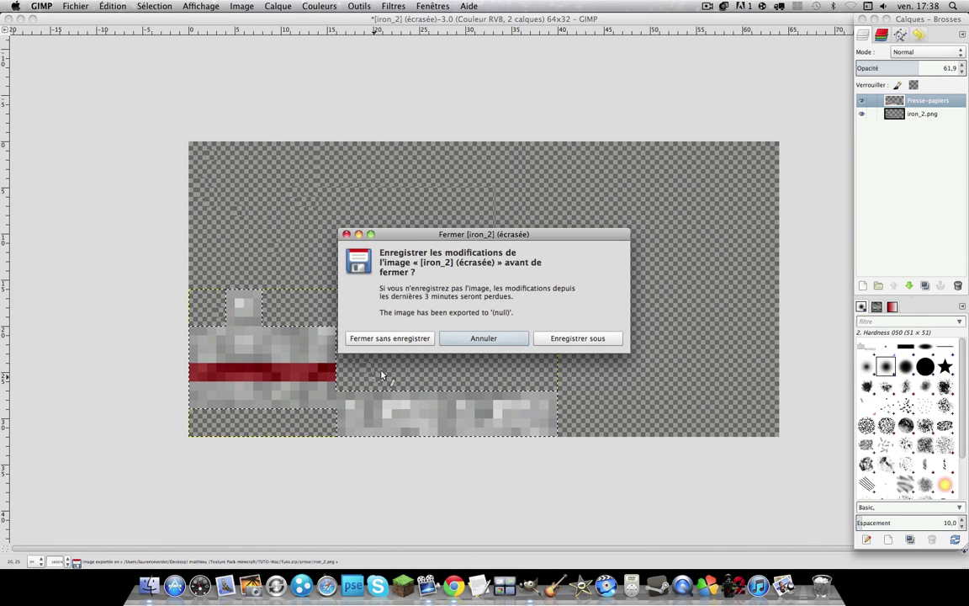
left_click(389, 335)
Switch to Finder and preview power.png and witherarmor.png in the armor folder.
key("F11")
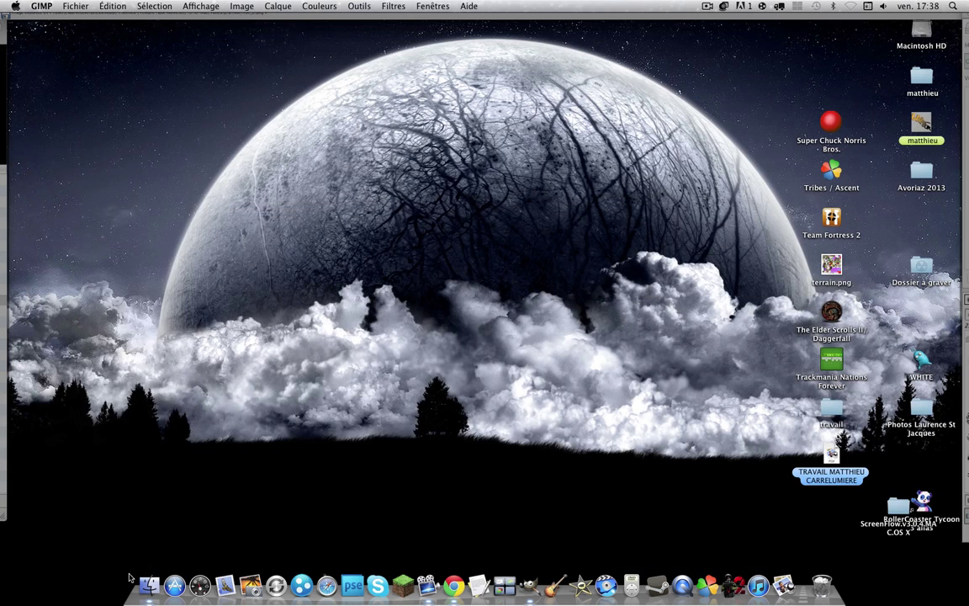
left_click(147, 583)
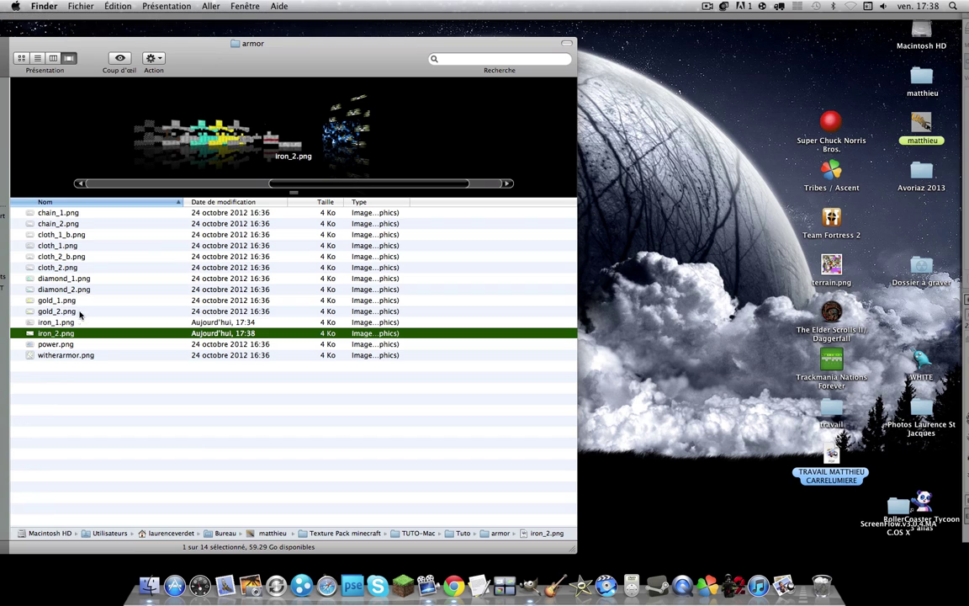
left_click(60, 345)
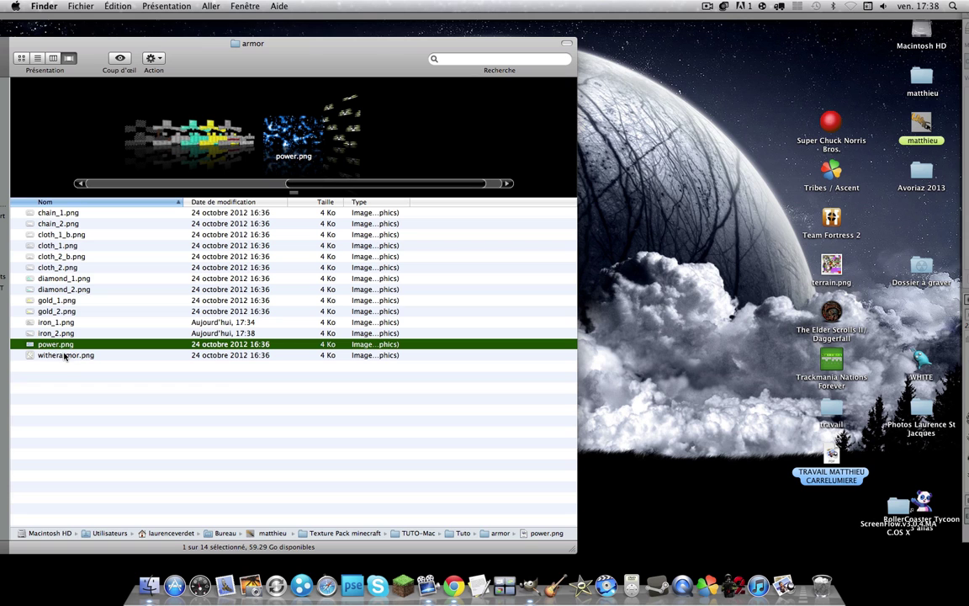
left_click(64, 357)
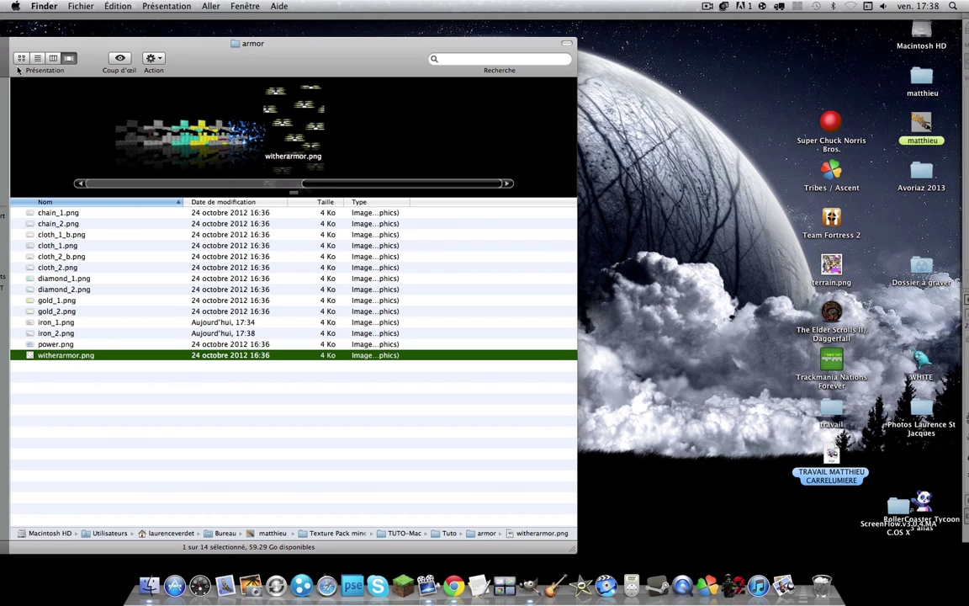
Return to the Tuto folder, enter its art folder and open kz.png with GIMP.
left_click_drag(130, 60, 297, 65)
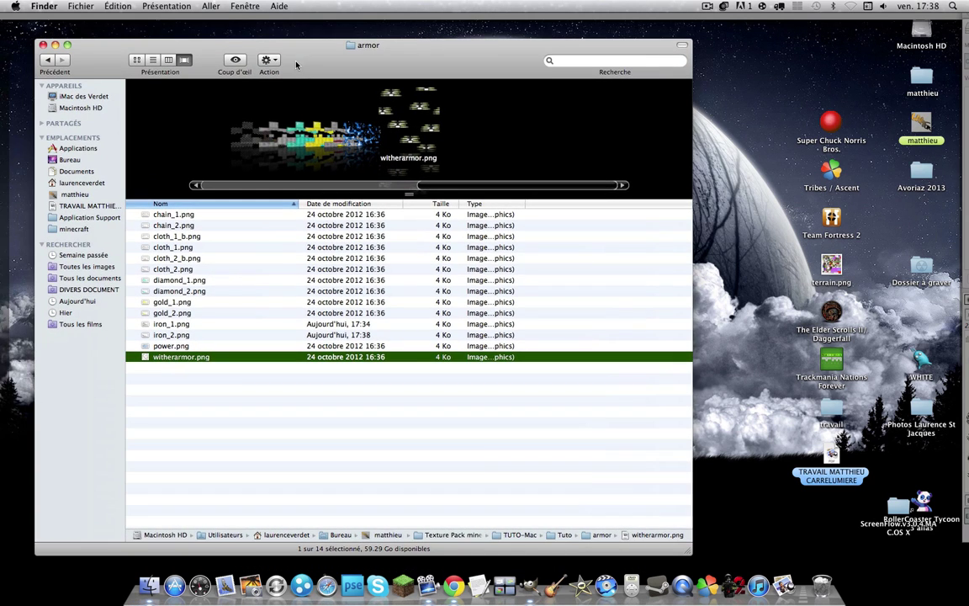
left_click(48, 60)
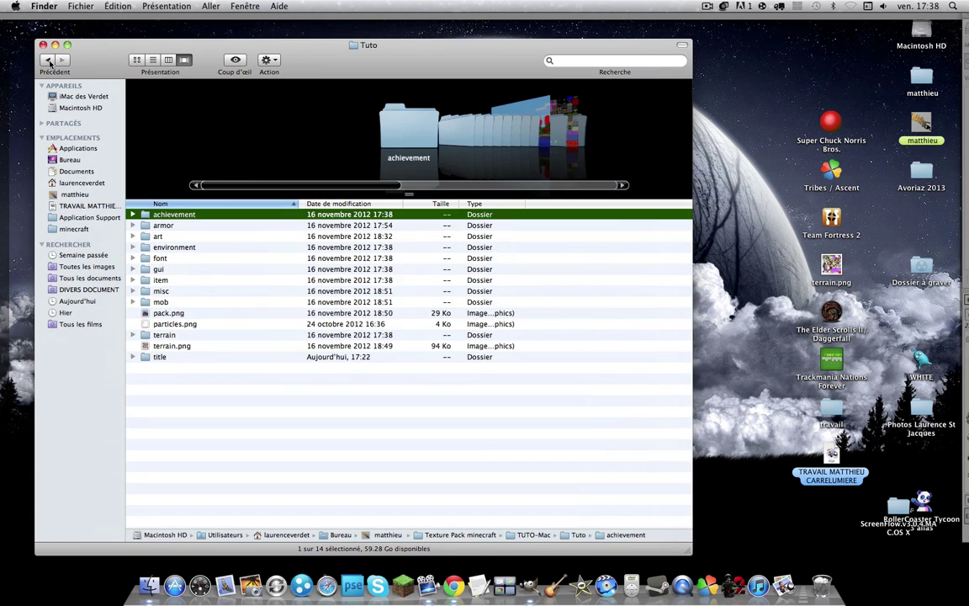
left_click(166, 237)
left_click(166, 248)
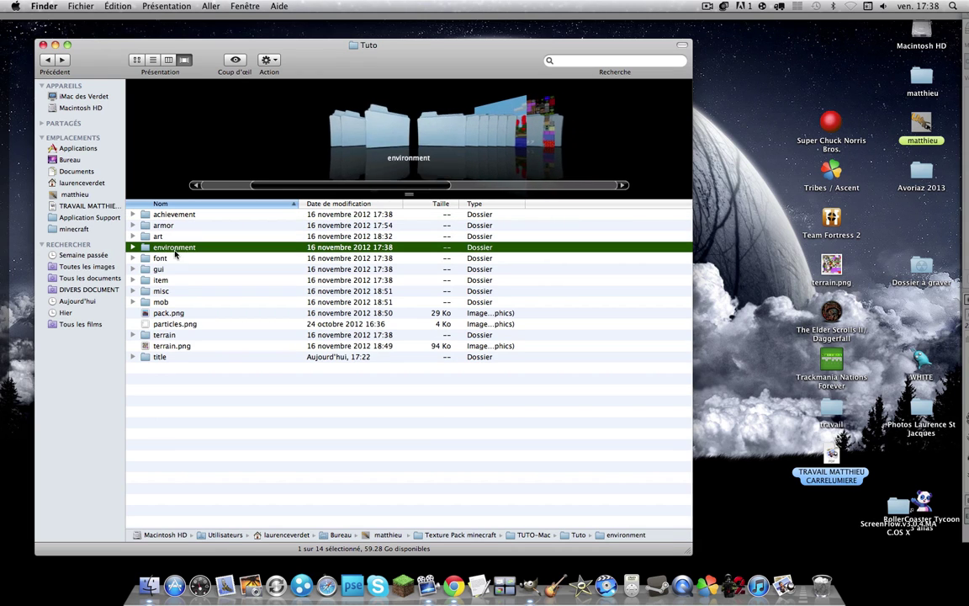
left_click(165, 236)
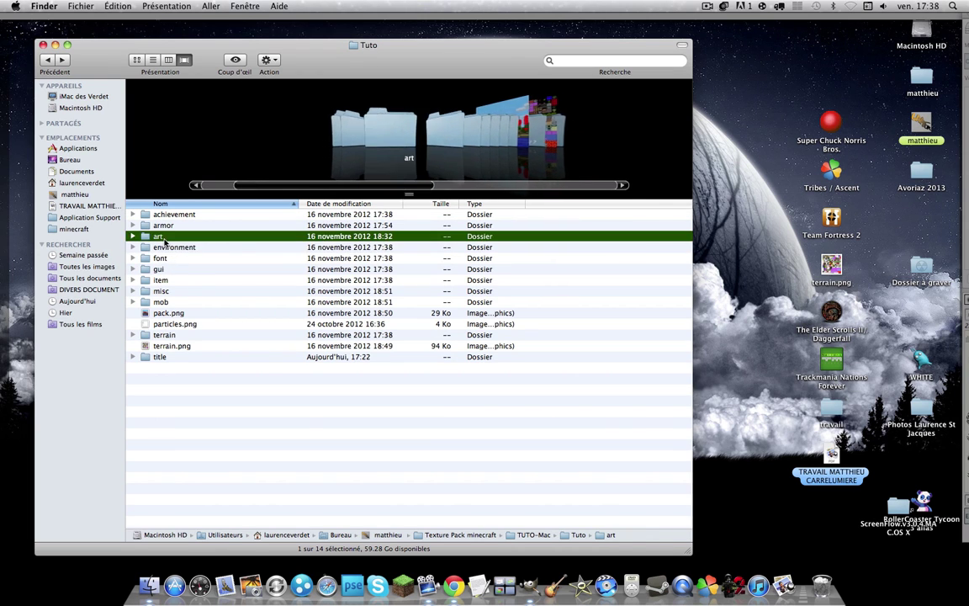
double_click(165, 237)
right_click(163, 214)
mouse_move(198, 231)
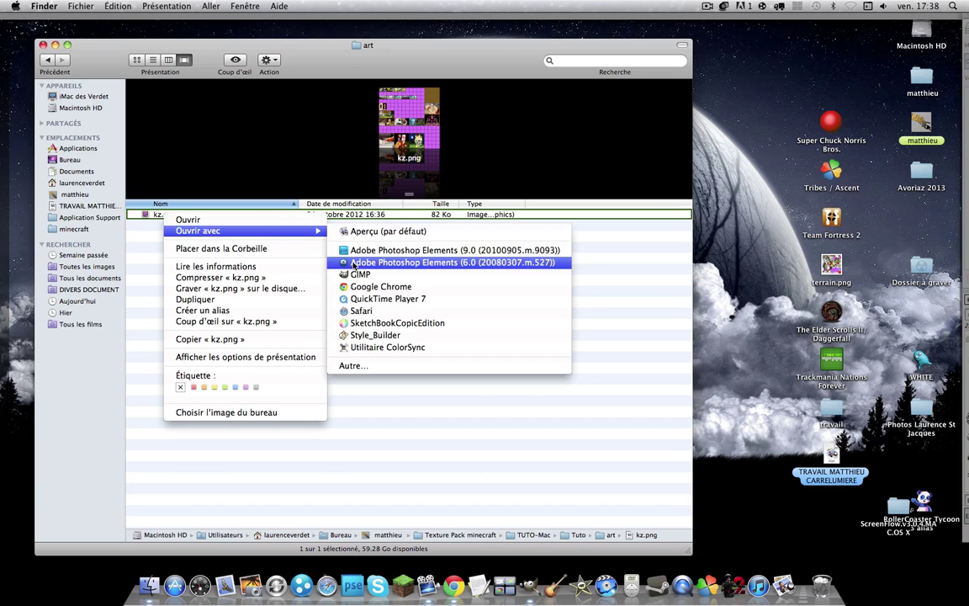
left_click(354, 276)
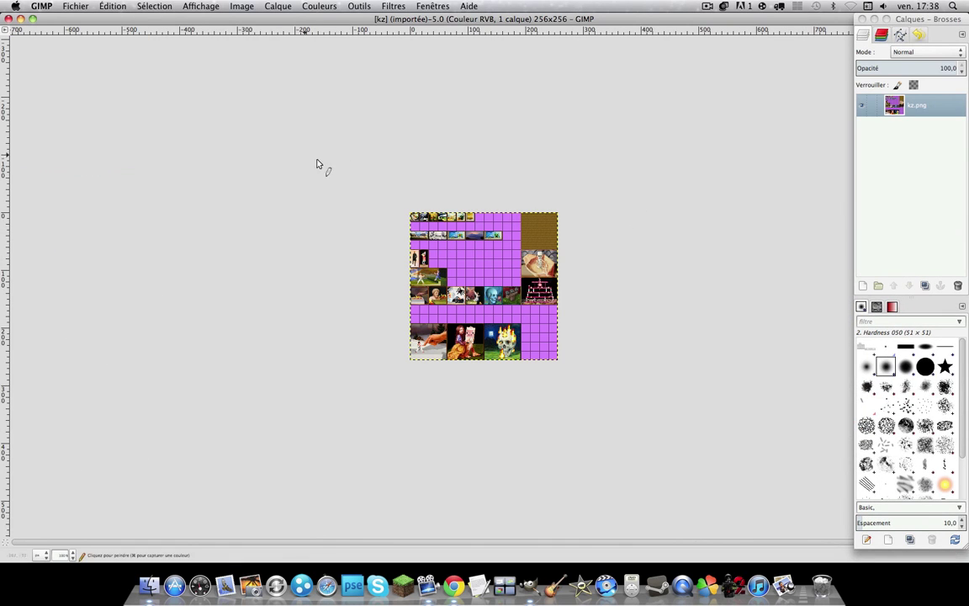
Restore the recently closed toolbox and tool options window.
left_click(433, 5)
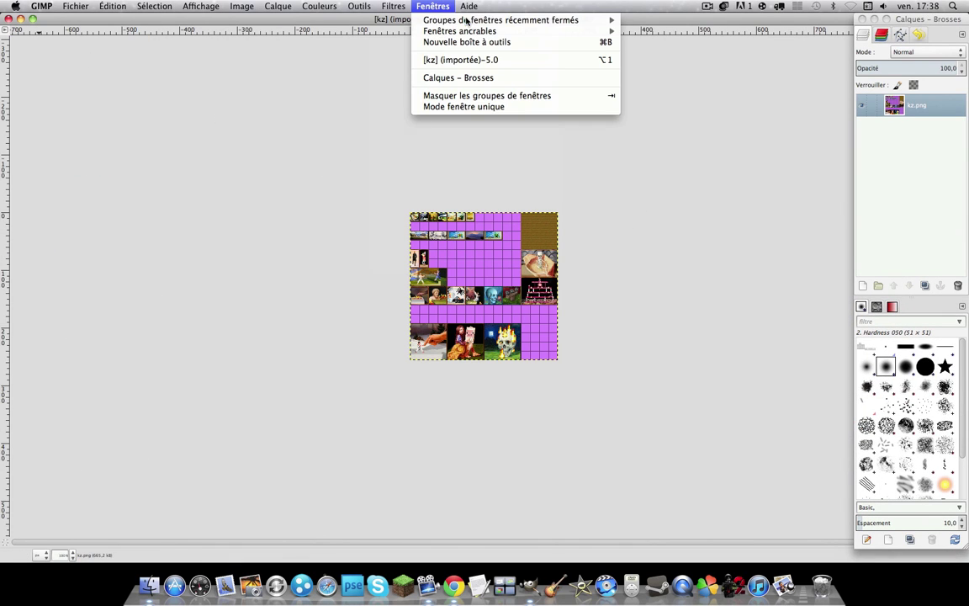
mouse_move(602, 20)
left_click(635, 25)
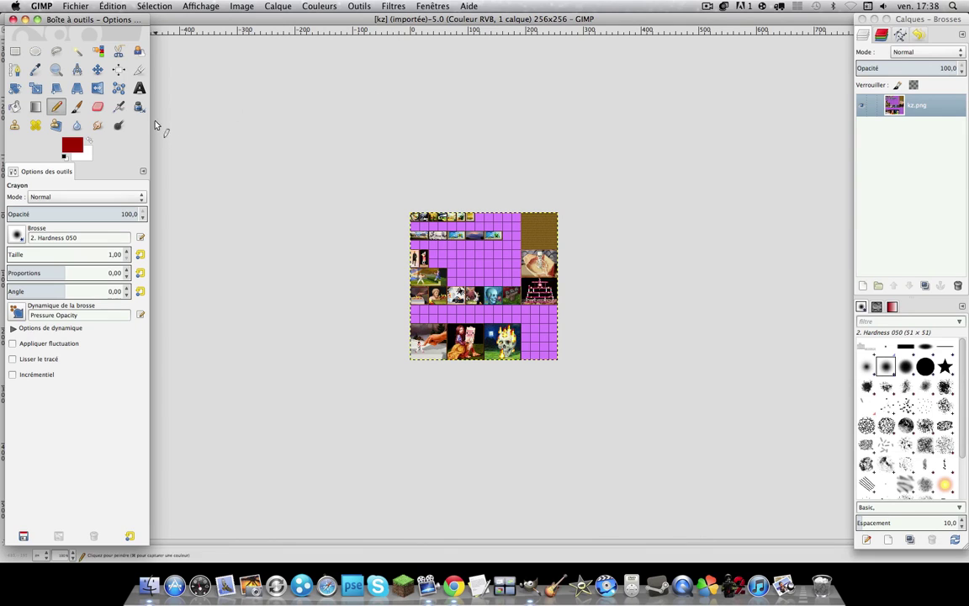
Select the 64 × 64 px wooden plank block at 192, 0, erase it with an eraser size of 590.41, and clear the selection.
left_click(56, 69)
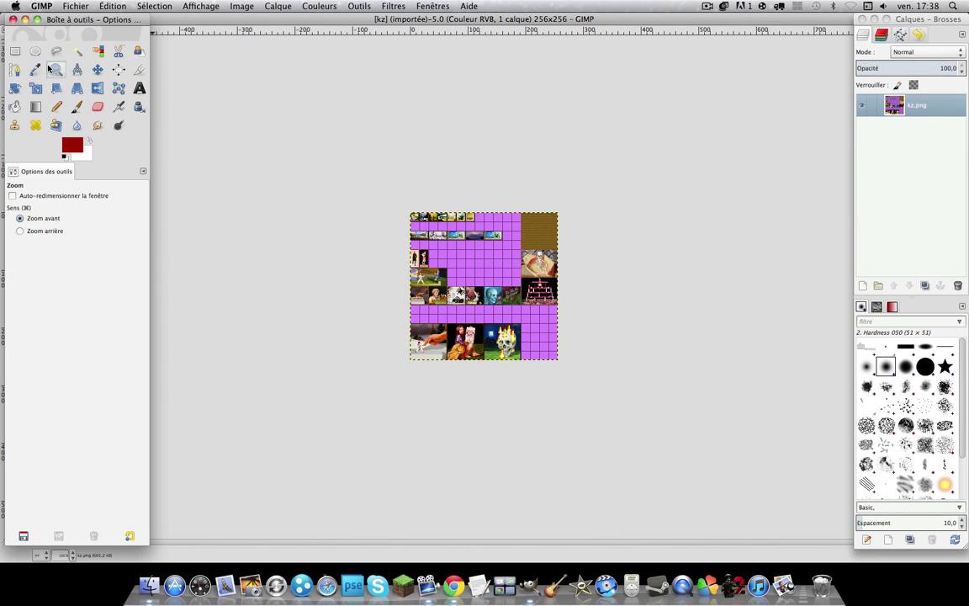
left_click(558, 232)
left_click(559, 231)
left_click(574, 232)
left_click(575, 233)
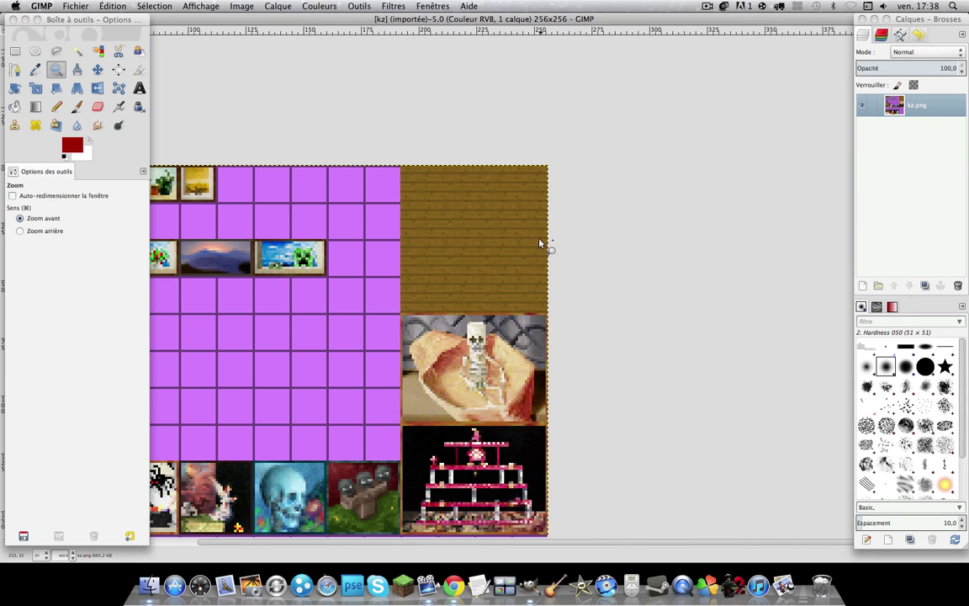
left_click(479, 218)
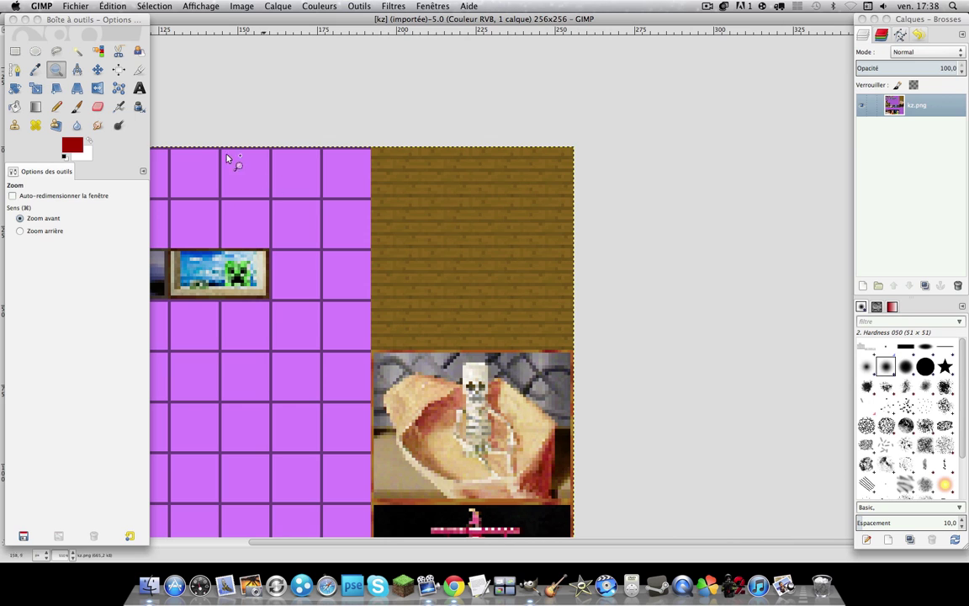
left_click(14, 51)
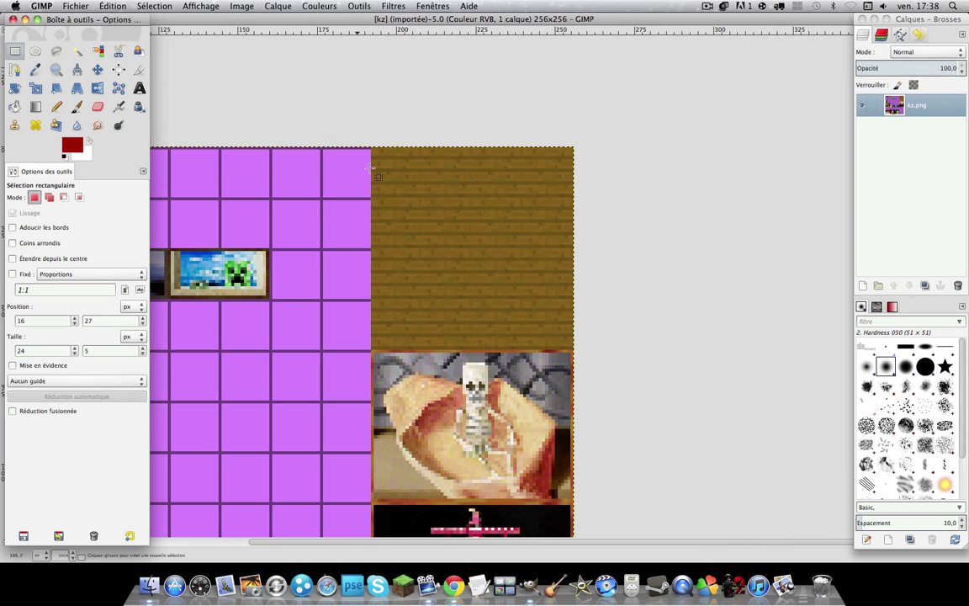
left_click_drag(372, 148, 572, 351)
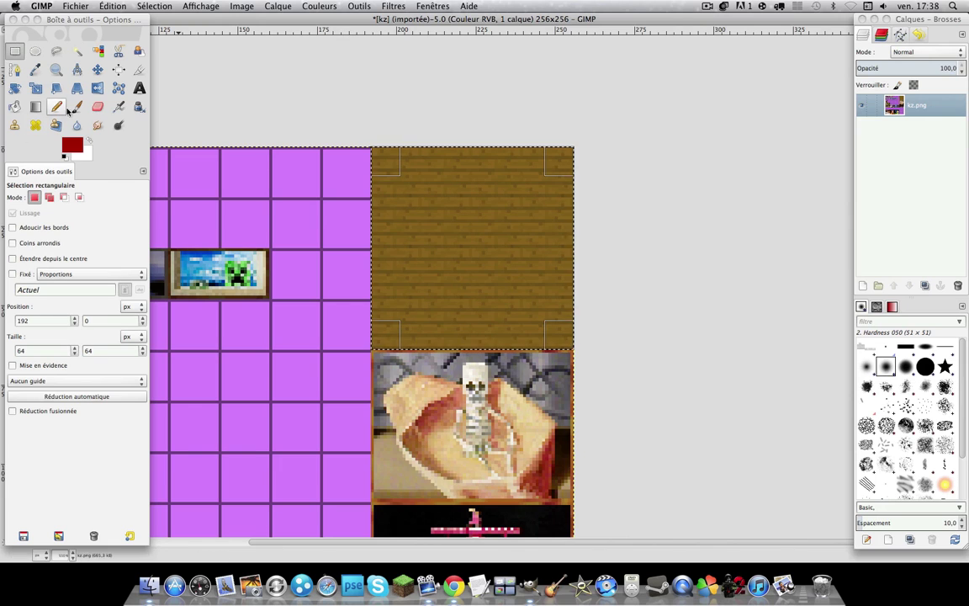
left_click(97, 106)
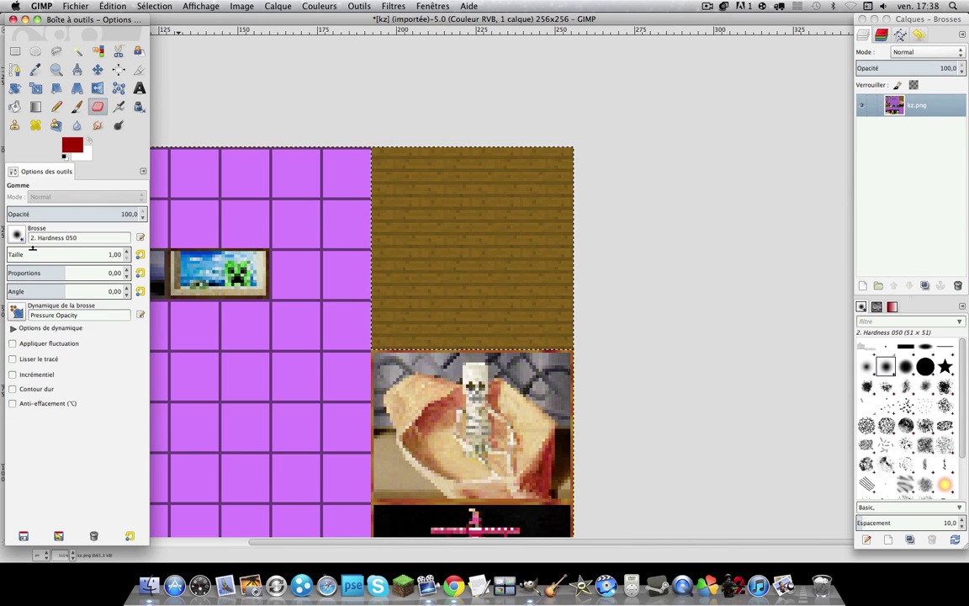
left_click(76, 252)
left_click(478, 236)
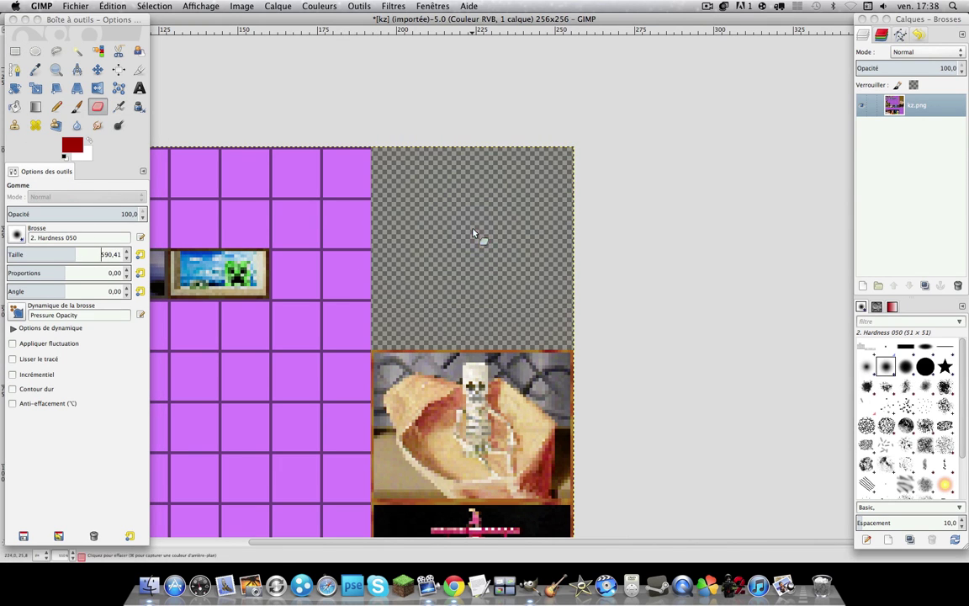
left_click(14, 51)
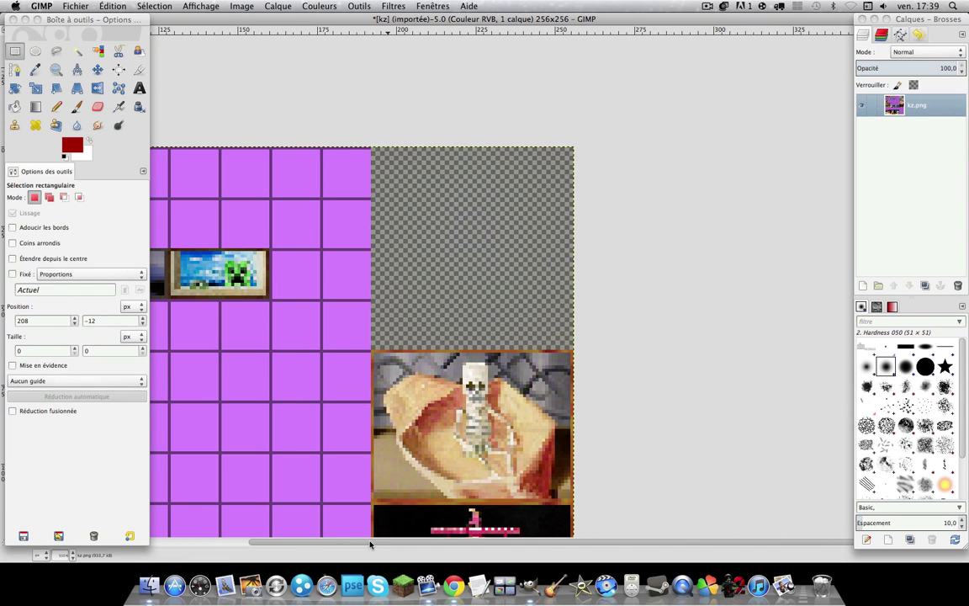
Look over the paintings and empty grid areas across the whole kz.png image.
left_click_drag(373, 542, 271, 543)
scroll(271, 545, "left", 6)
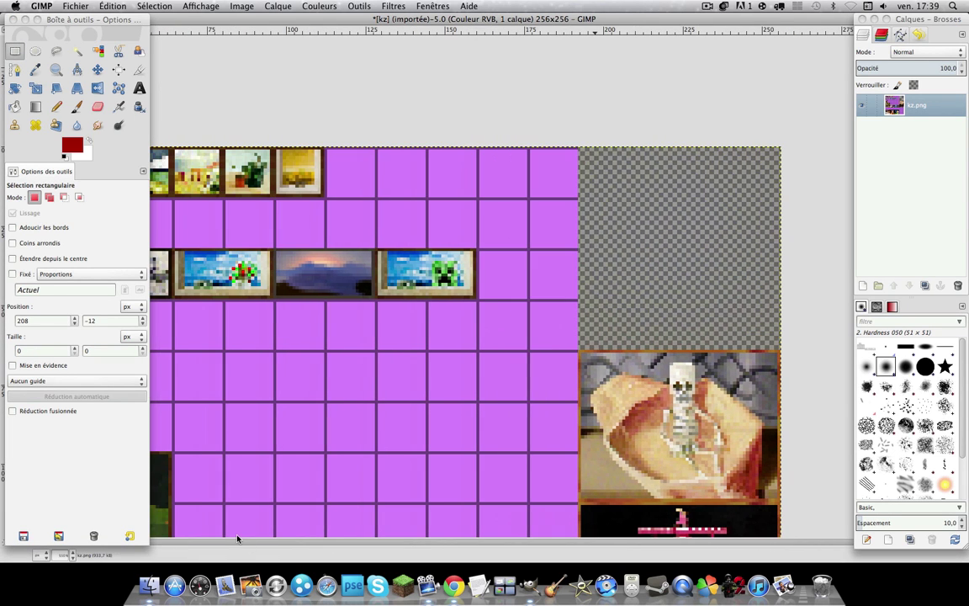
scroll(168, 533, "left", 6)
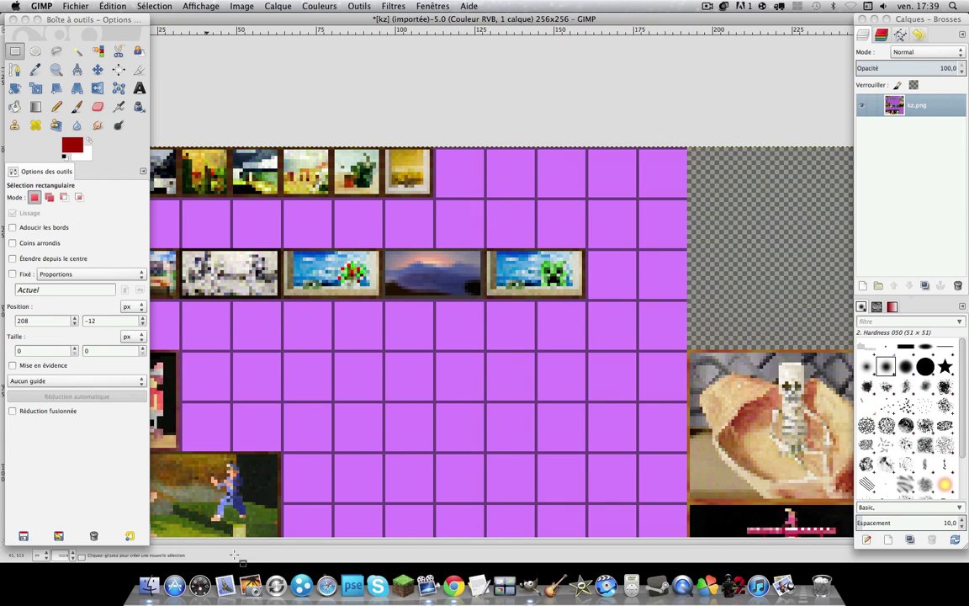
scroll(246, 547, "down", 7)
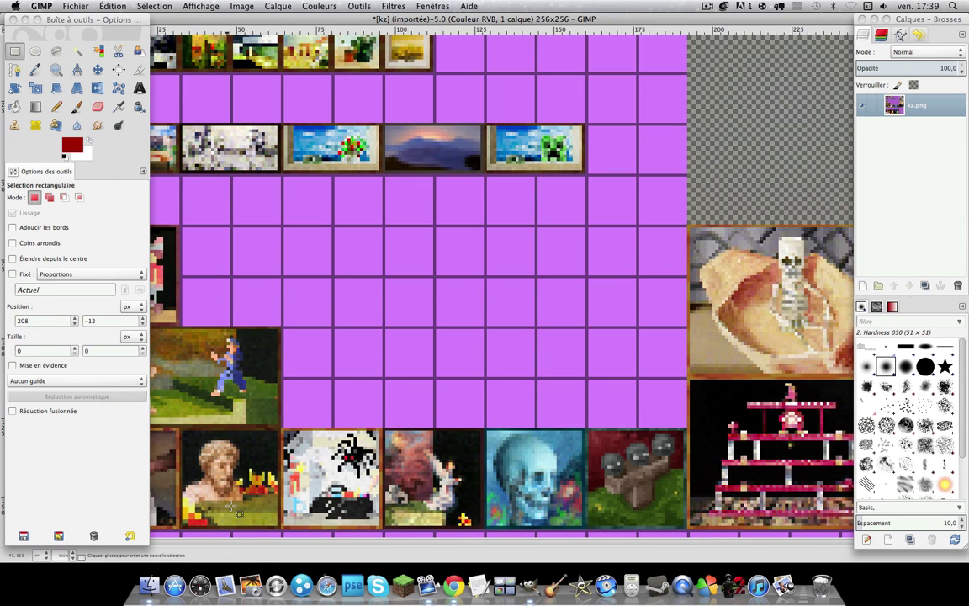
scroll(390, 162, "down", 14)
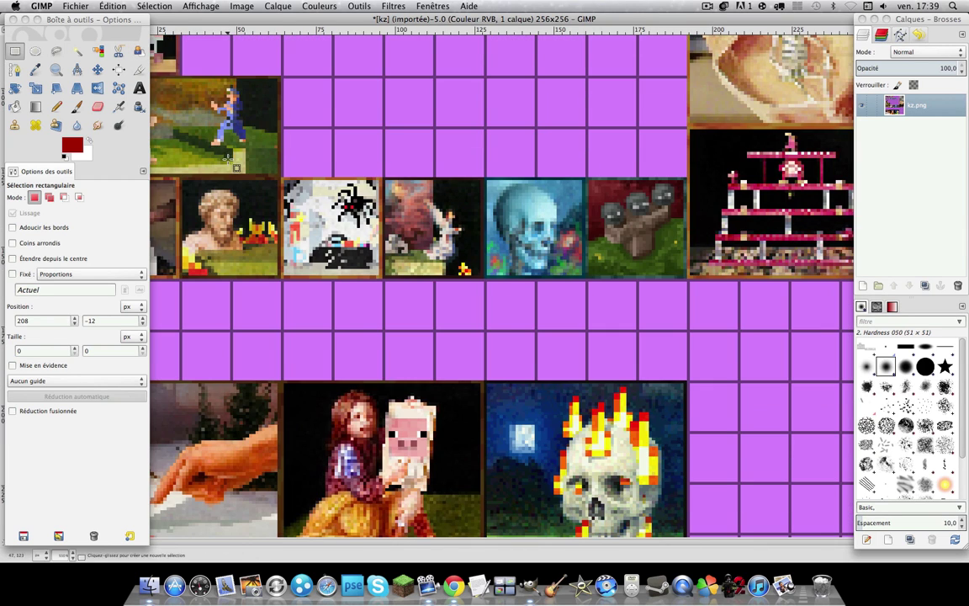
scroll(215, 149, "up", 10)
scroll(236, 165, "down", 1)
scroll(478, 328, "down", 1)
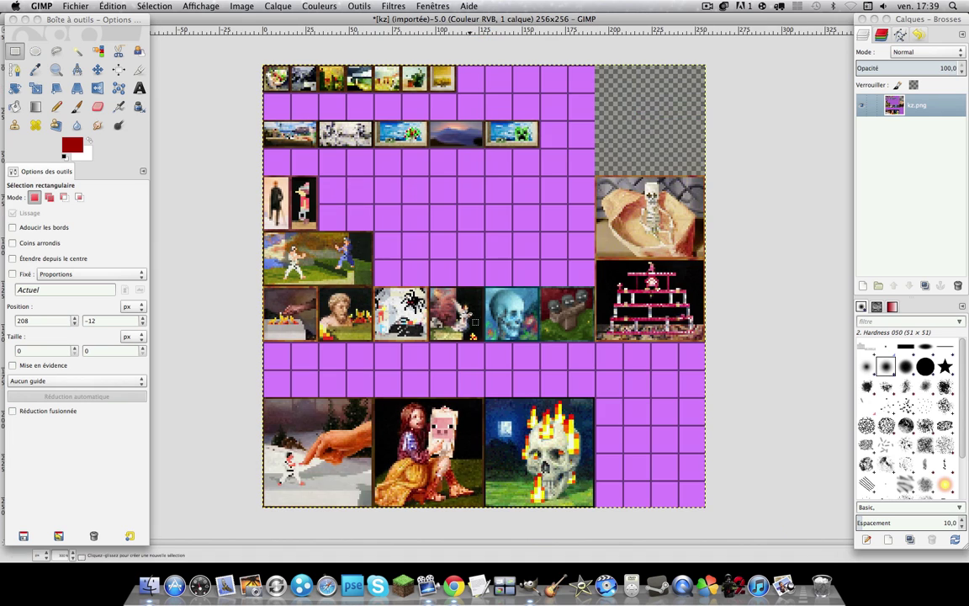
Select the 32 × 32 px painting at 0, 128 and erase it with an eraser size of 590.41.
left_click(56, 70)
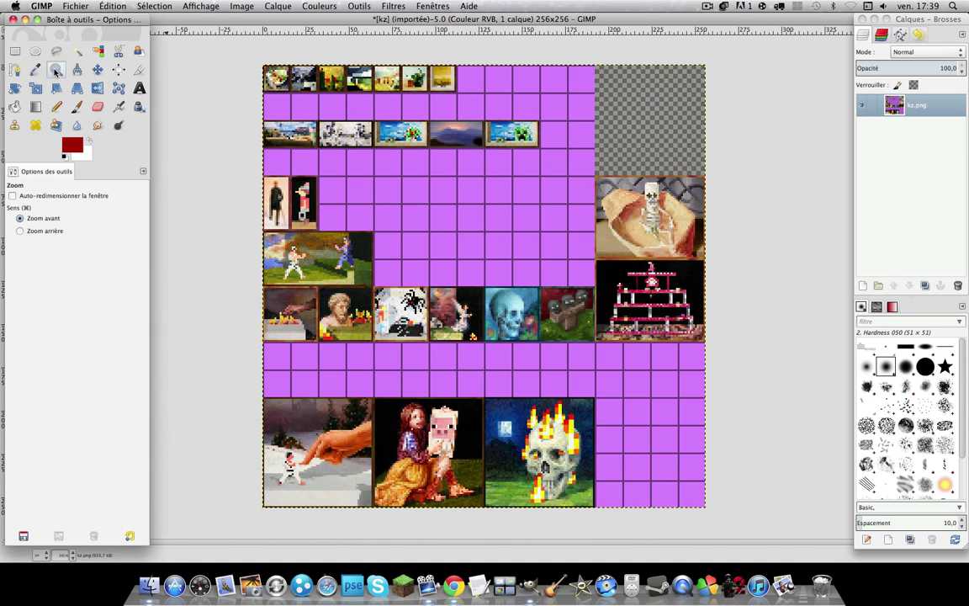
left_click_drag(199, 113, 727, 521)
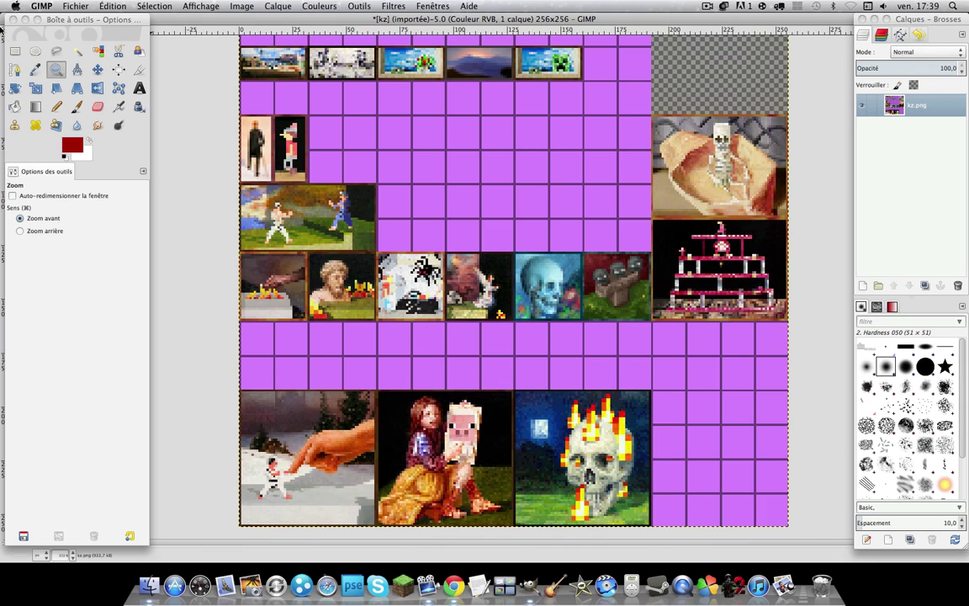
left_click(14, 51)
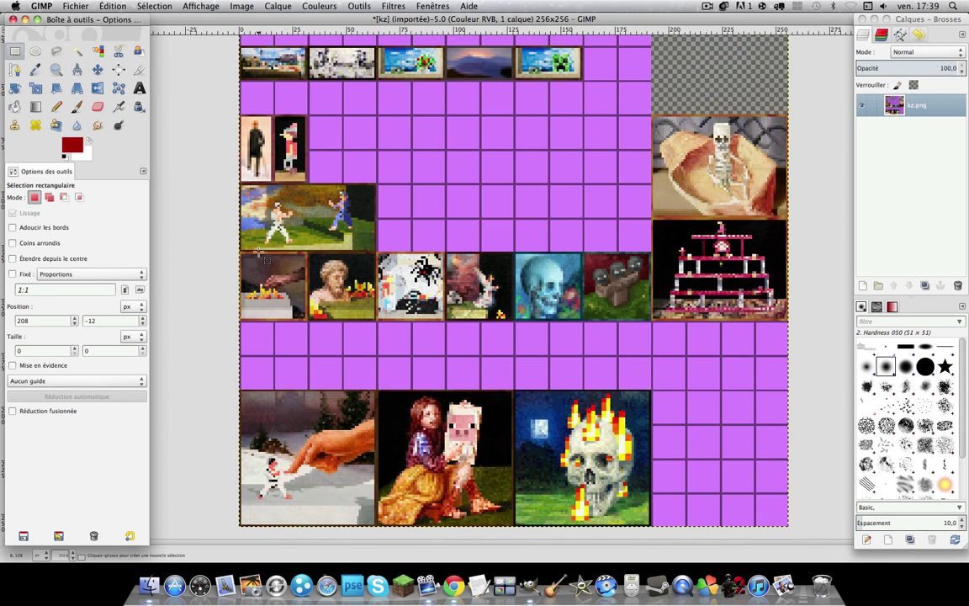
left_click_drag(241, 251, 308, 323)
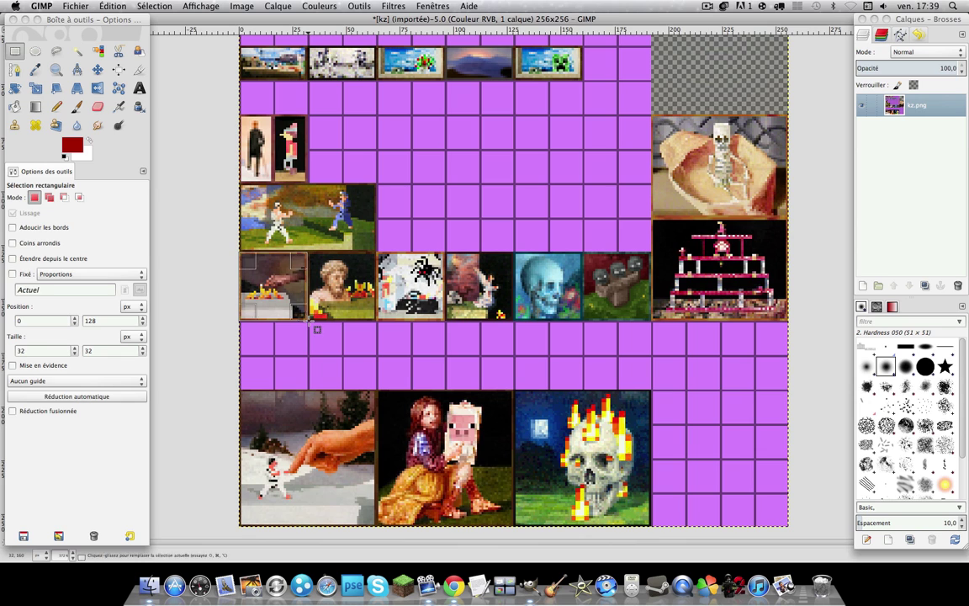
left_click(96, 107)
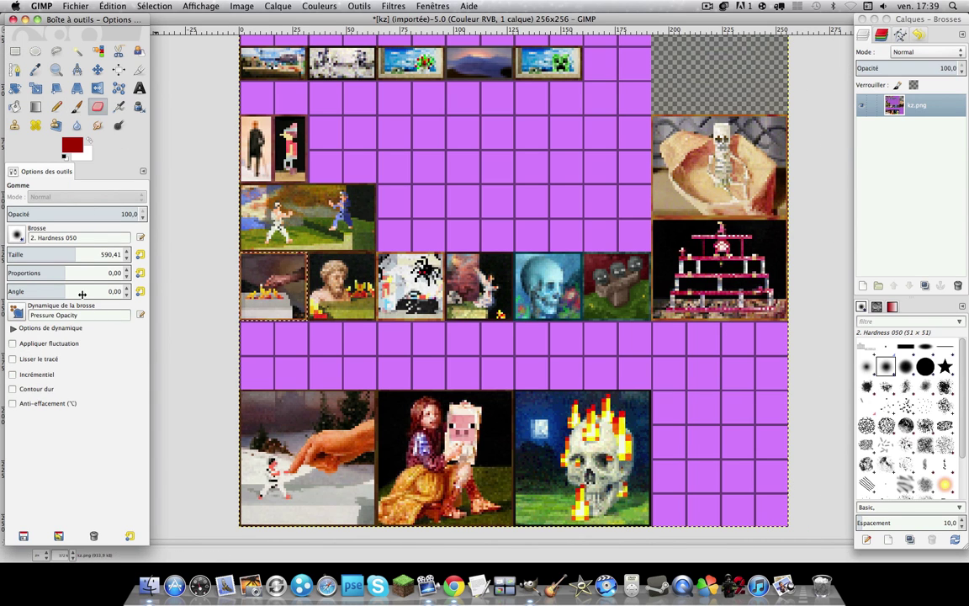
left_click(274, 282)
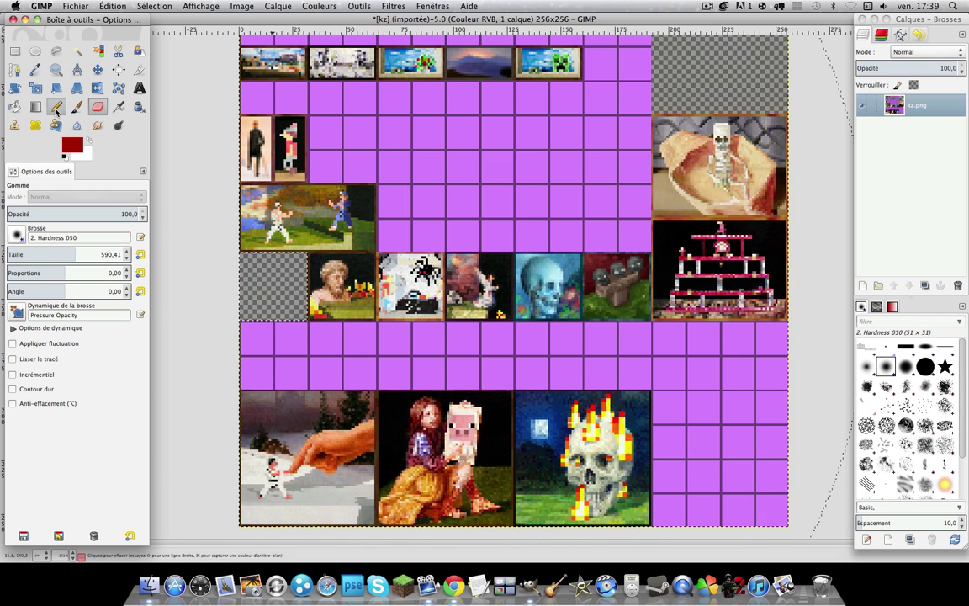
Set the Pencil size to 1 and enlarge the erased 32 × 32 px cell for pixel-level drawing.
left_click(55, 106)
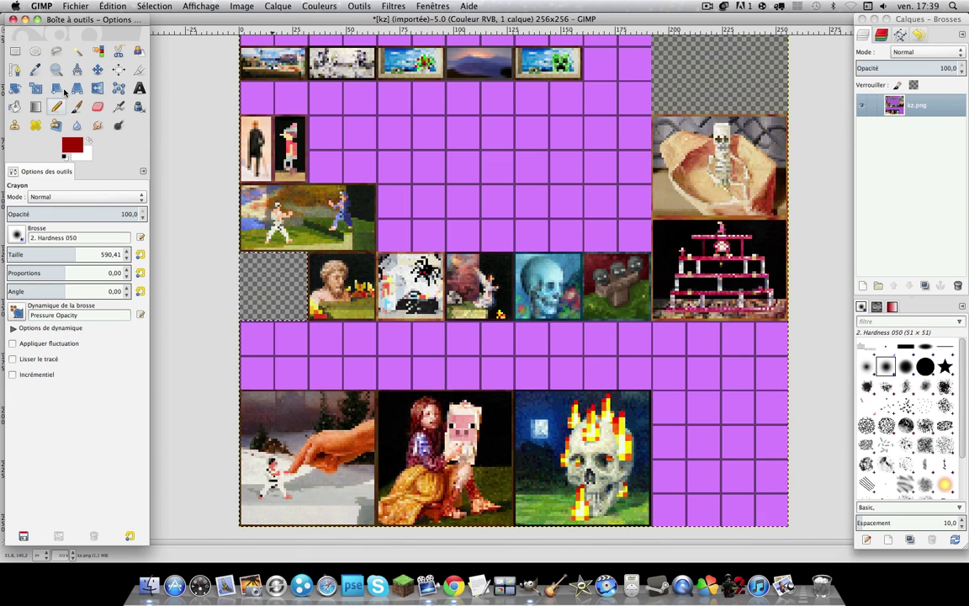
mouse_move(63, 256)
left_mouse_down()
mouse_move(25, 244)
mouse_move(4, 220)
left_mouse_up()
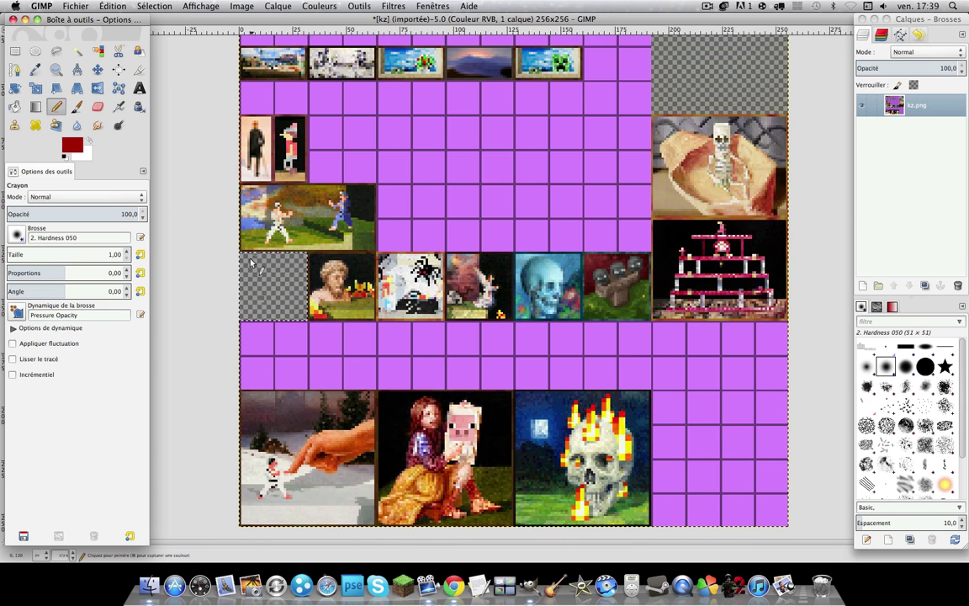
left_click(55, 69)
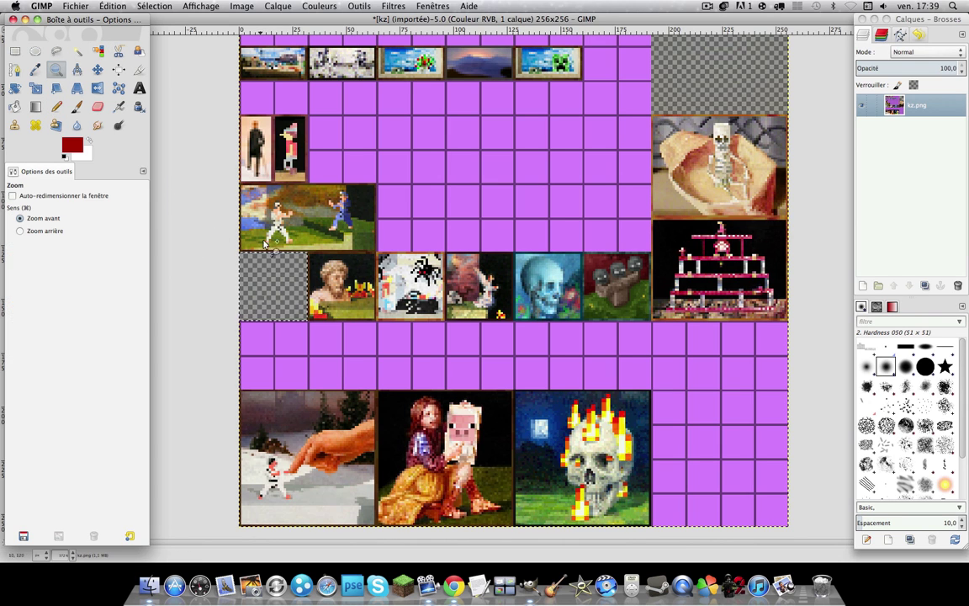
left_click(253, 277)
left_click(240, 286)
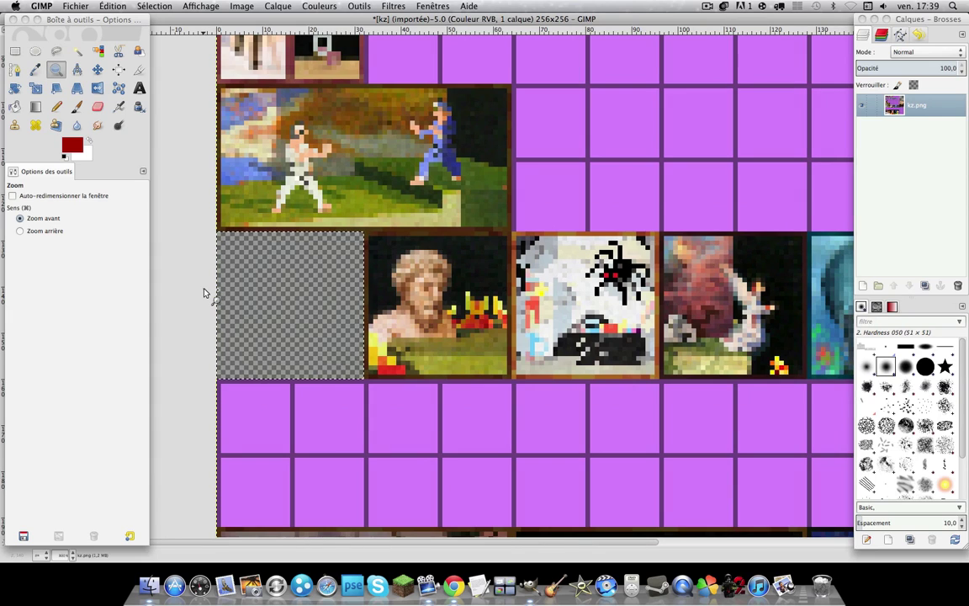
left_click(207, 290)
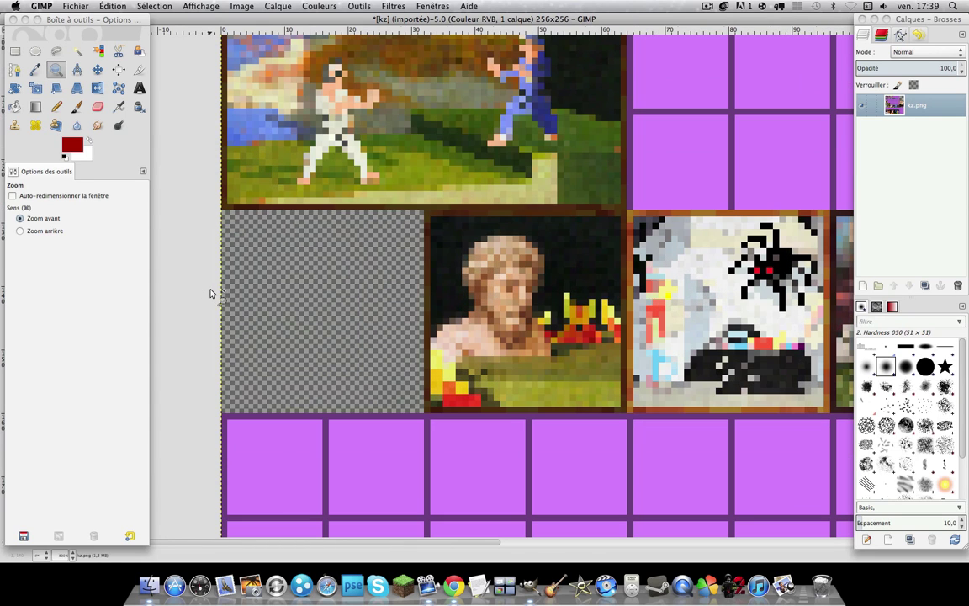
left_click(56, 106)
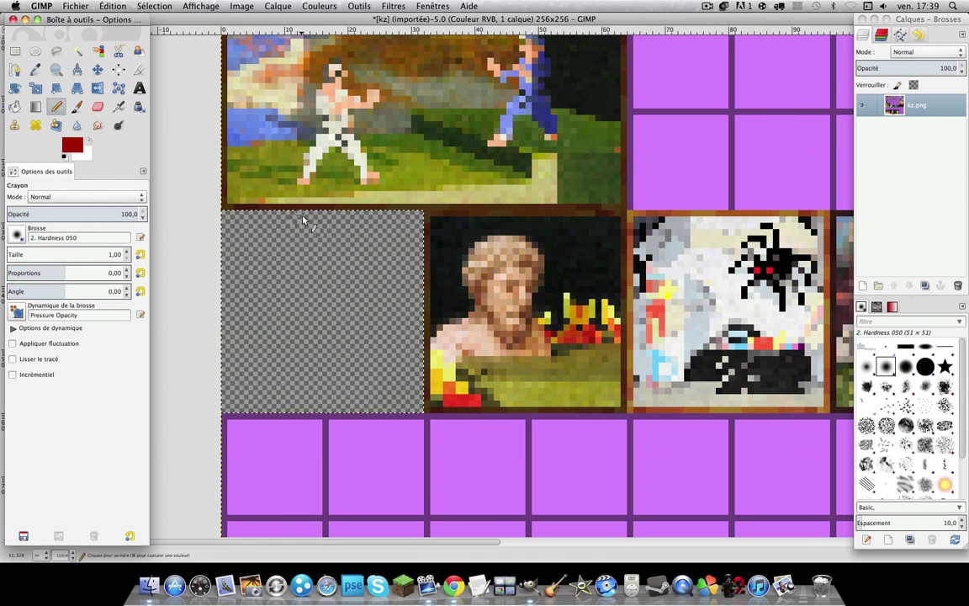
left_click(56, 51)
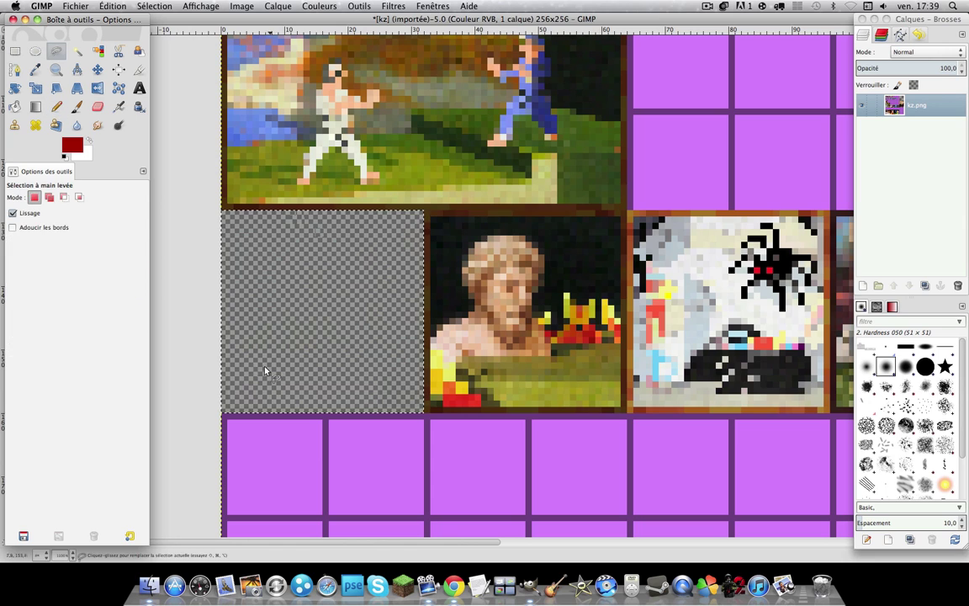
left_click(222, 375)
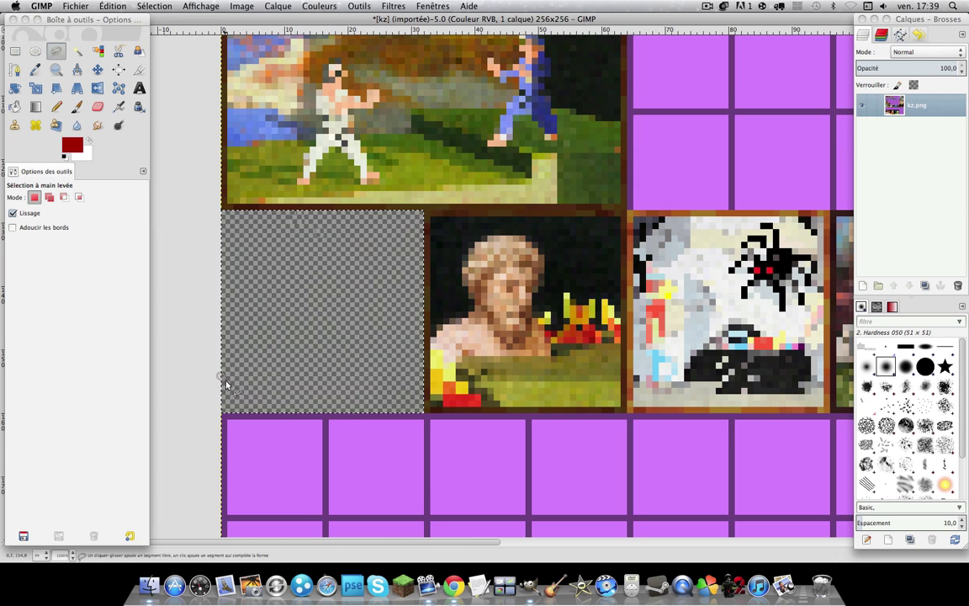
left_click(253, 393)
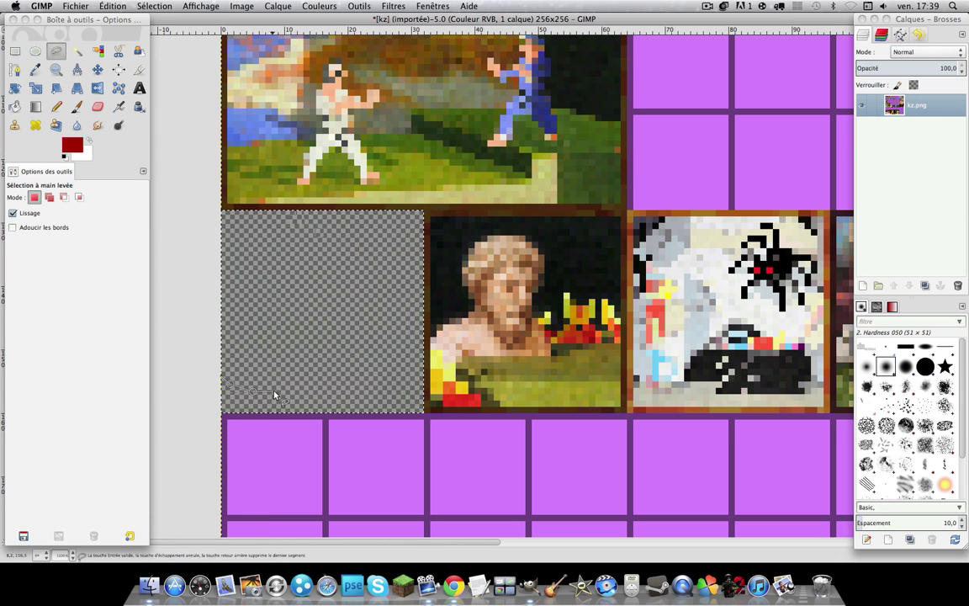
left_click(276, 387)
mouse_move(292, 383)
left_mouse_down()
mouse_move(314, 292)
mouse_move(313, 244)
left_mouse_up()
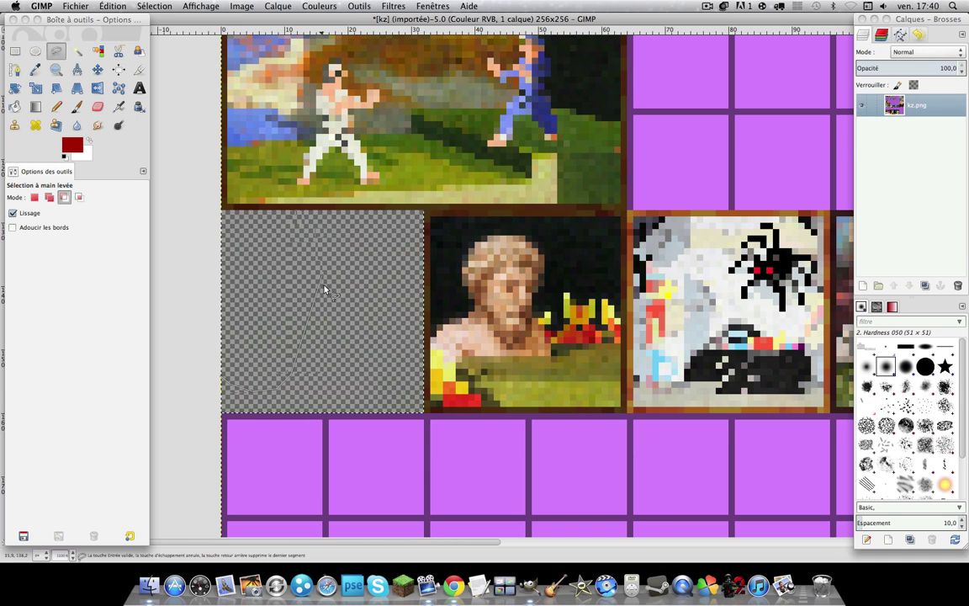
key("ctrl+z")
key("ctrl")
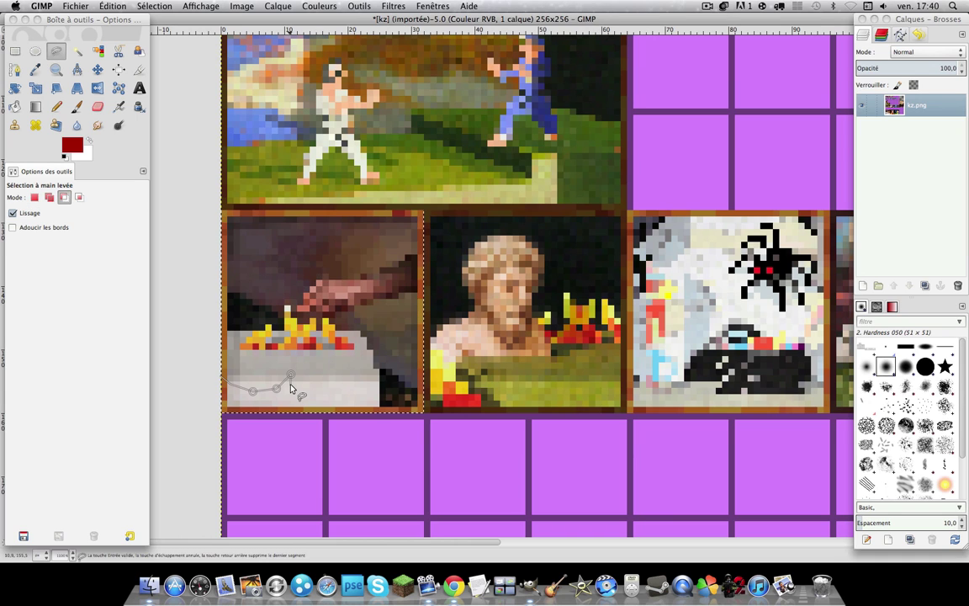
key("ctrl+x")
left_click(227, 378)
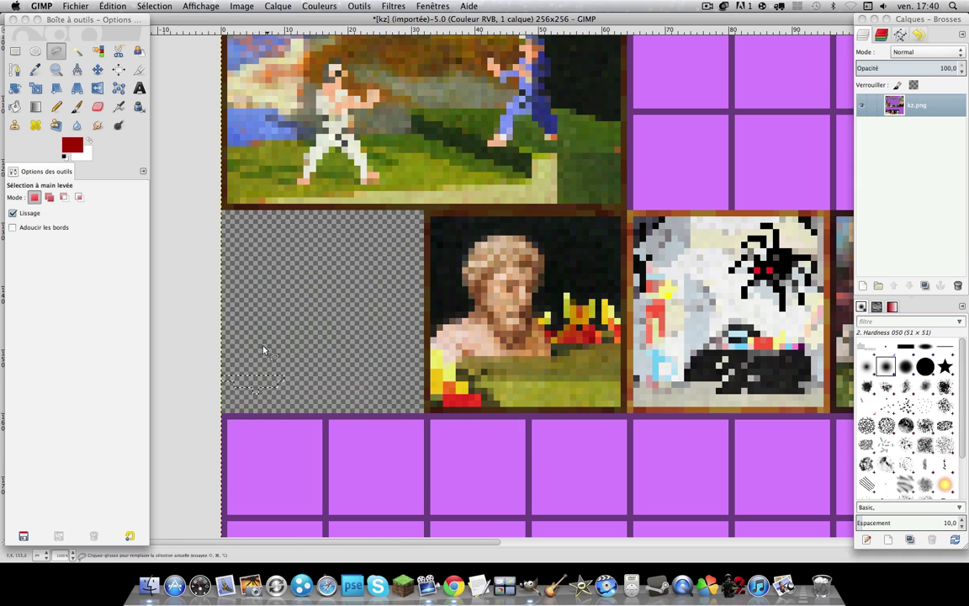
key("ctrl+z")
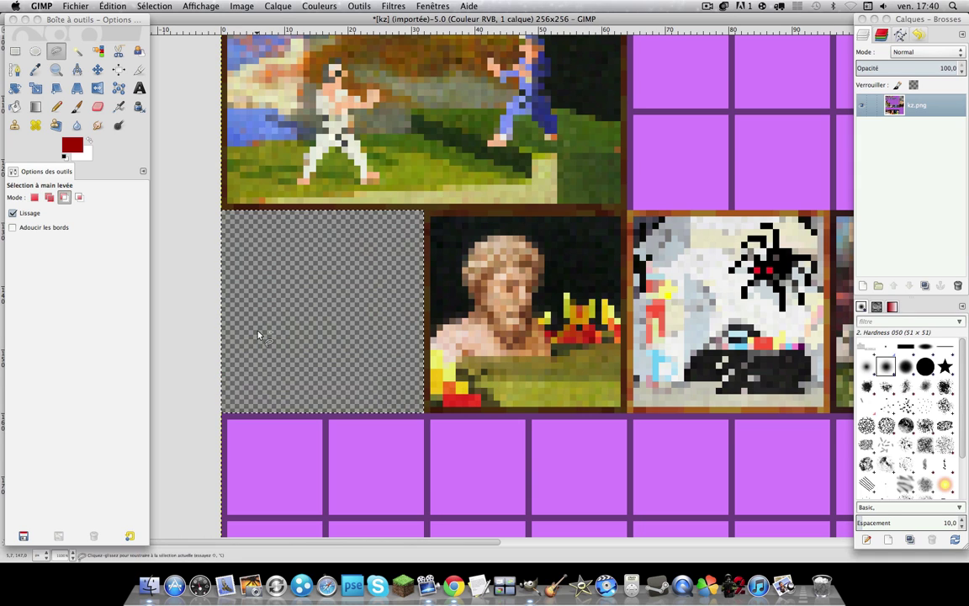
Outline a freehand selection over the left part of the erased cell, curving from its top edge down to its lower left edge.
left_click(320, 210)
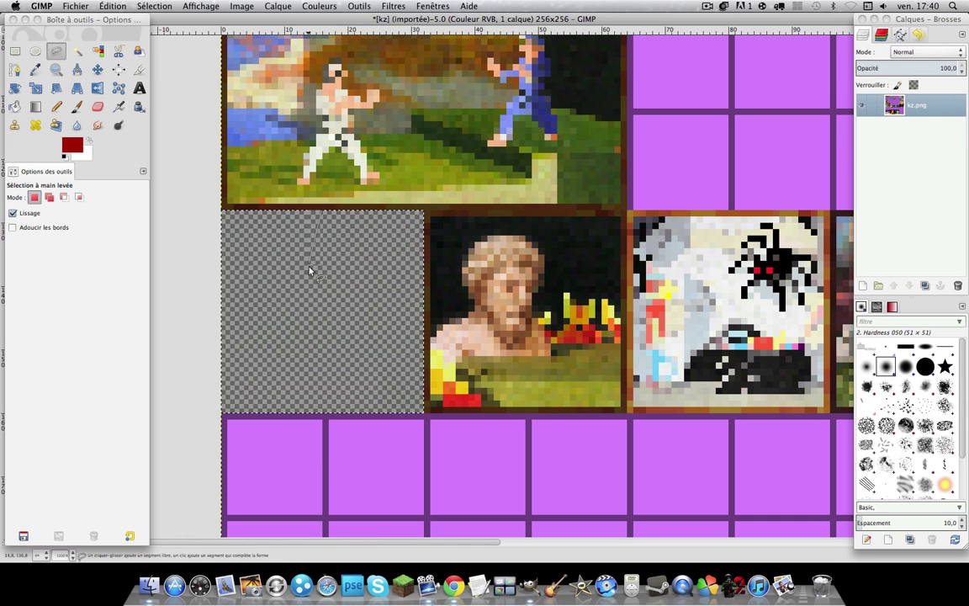
left_click_drag(313, 266, 252, 367)
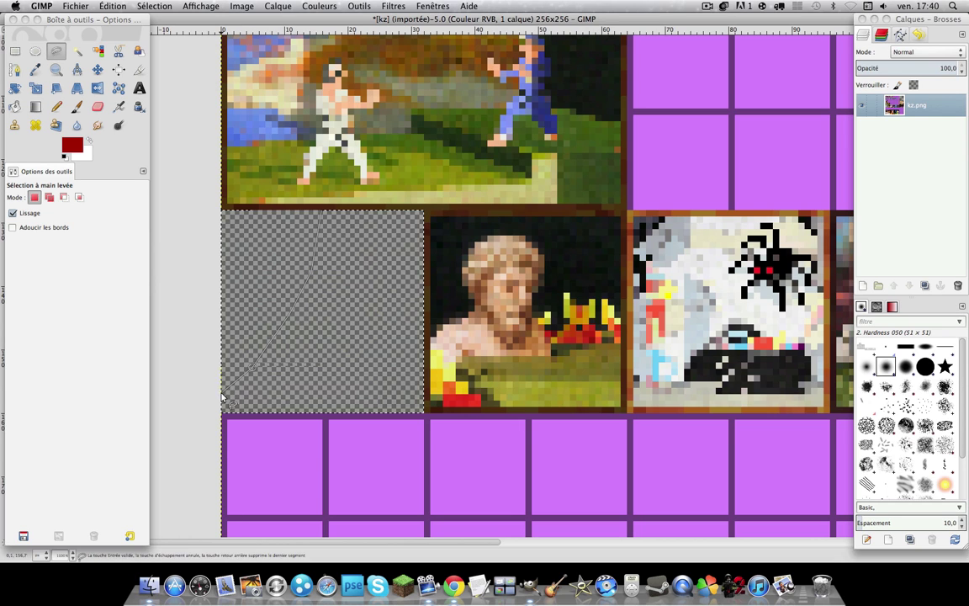
left_click(223, 397)
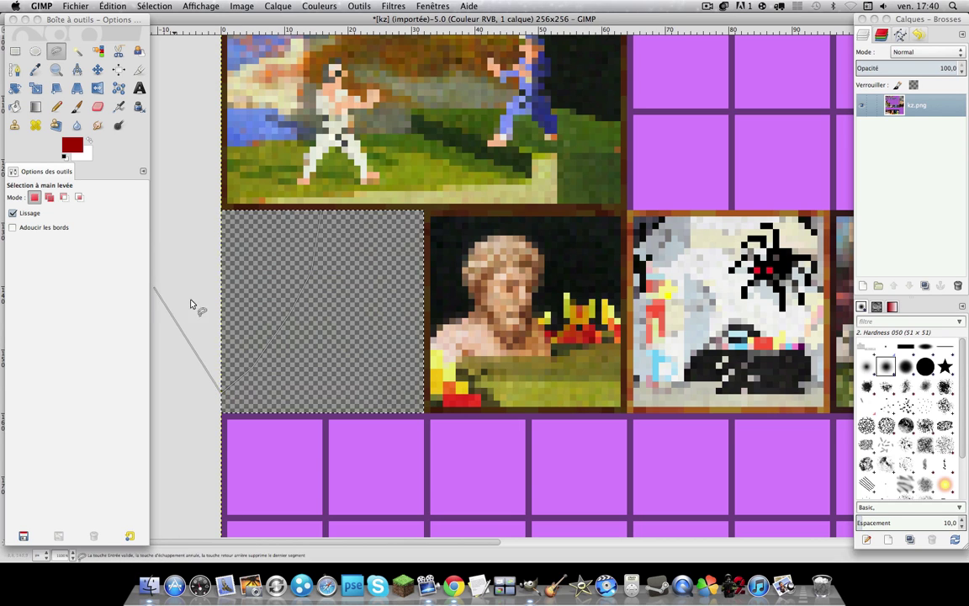
left_click(212, 206)
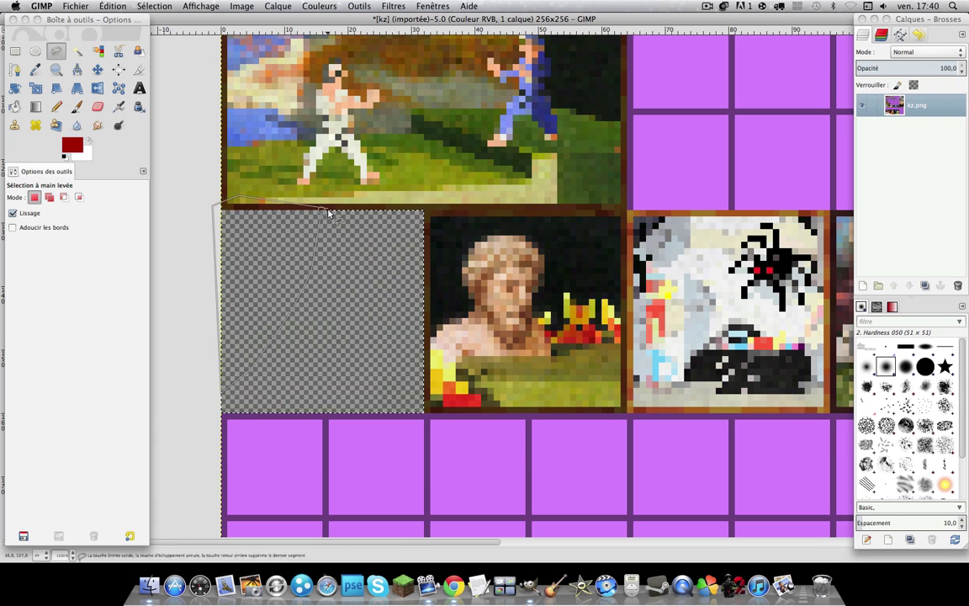
left_click(303, 207)
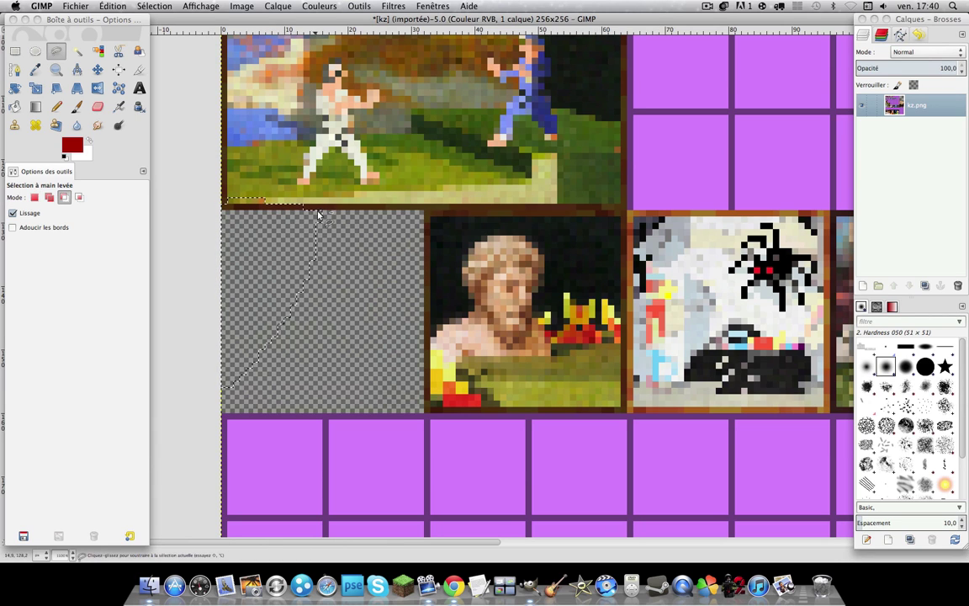
Subtract the part of the freehand selection that overlaps the fighters painting above the erased cell.
left_click(318, 208, "ctrl")
left_click(219, 208)
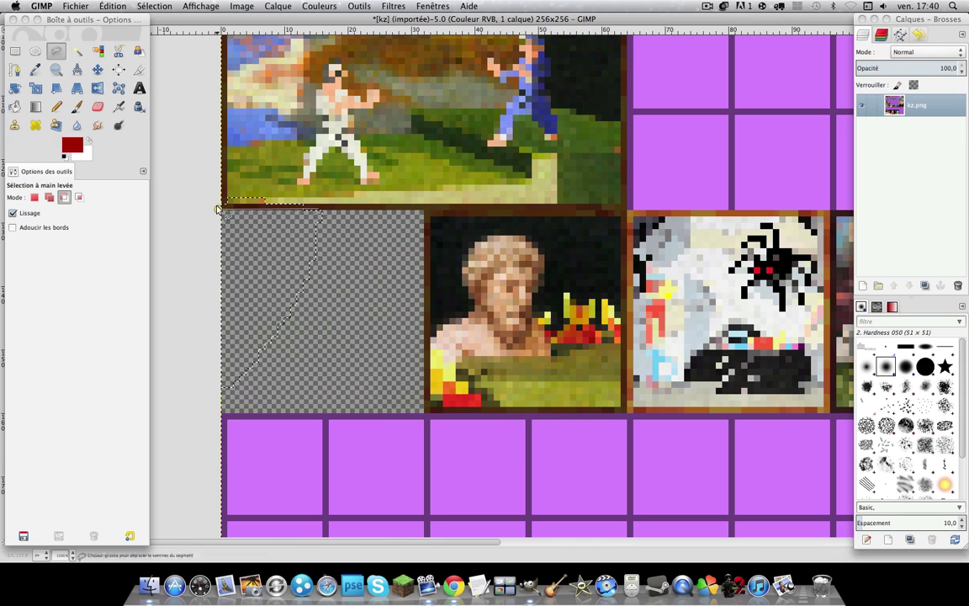
left_click(222, 186)
left_click(295, 185)
left_click(317, 207)
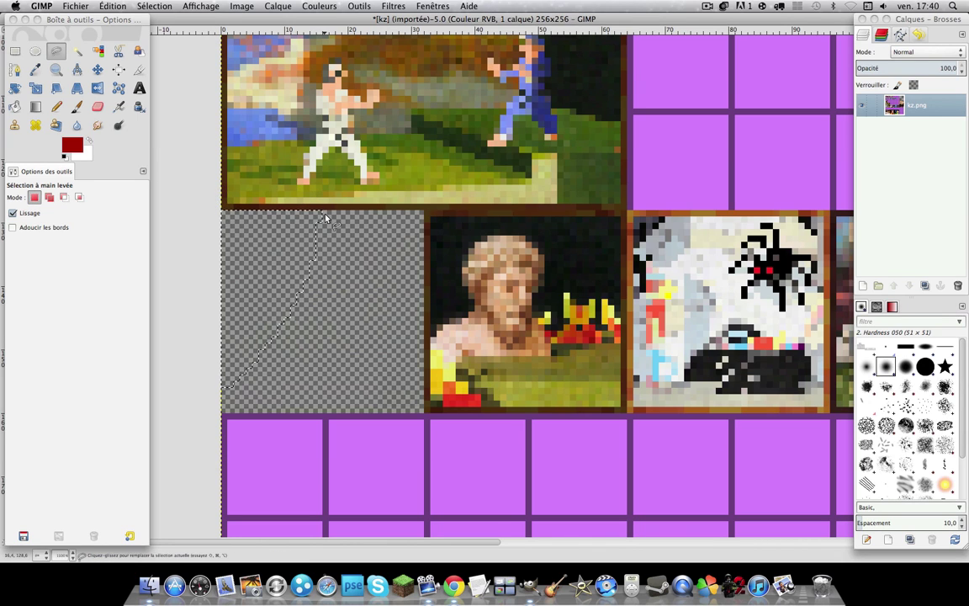
Switch to the Pencil and set the foreground colour to a darker red.
left_click(56, 106)
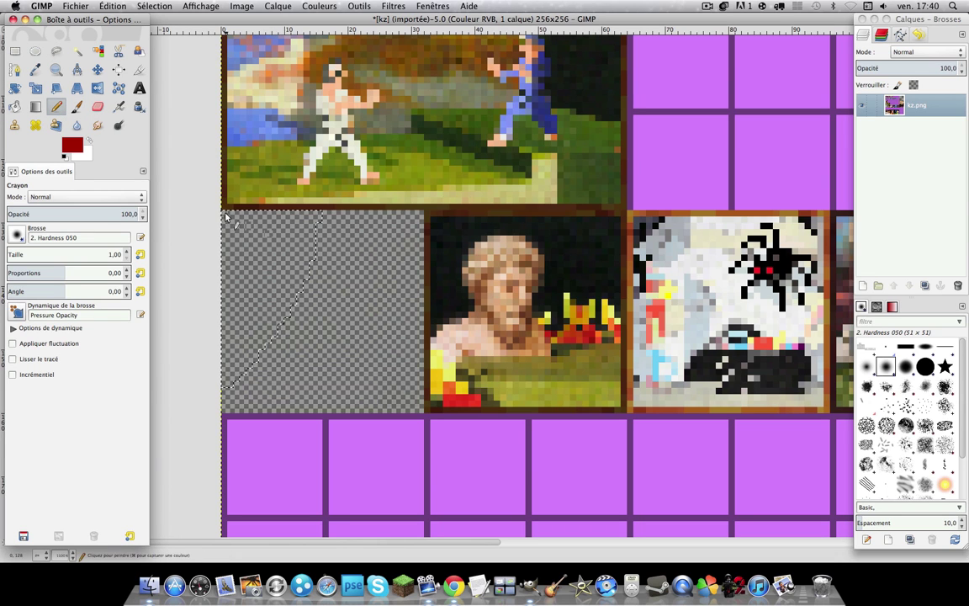
left_click(74, 148)
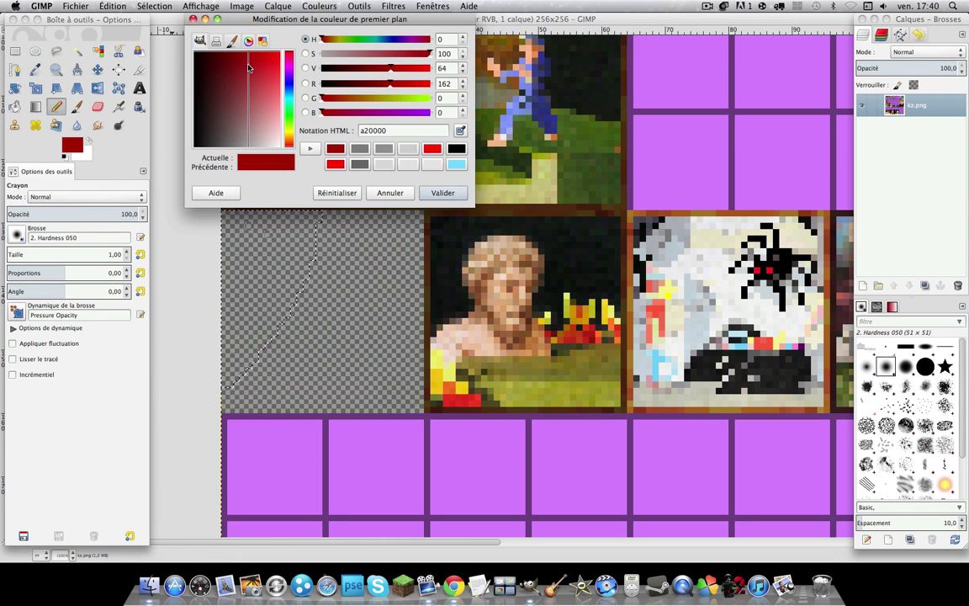
left_click(441, 192)
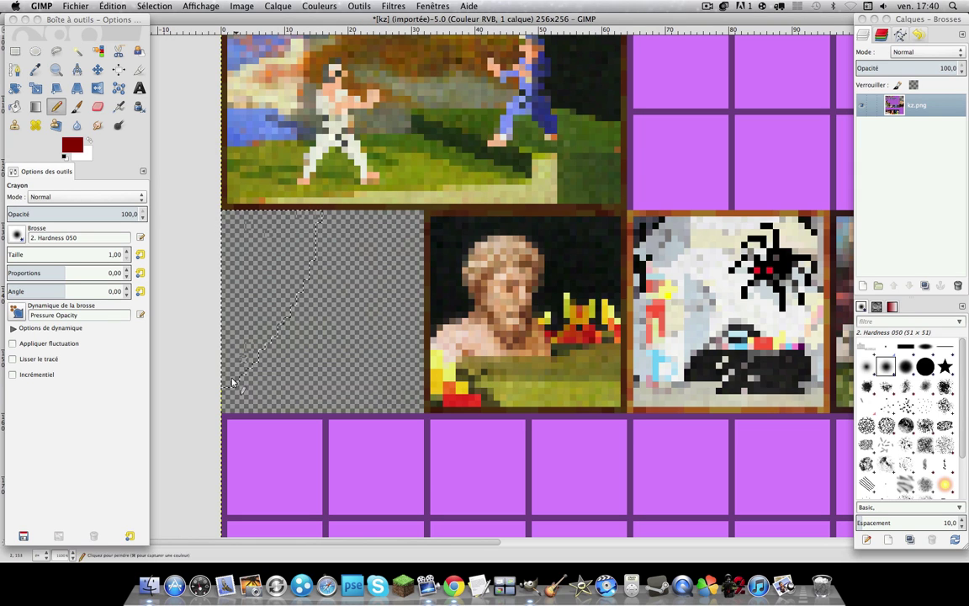
mouse_move(241, 383)
left_mouse_down()
mouse_move(276, 338)
mouse_move(268, 361)
mouse_move(263, 346)
mouse_move(303, 264)
left_mouse_up()
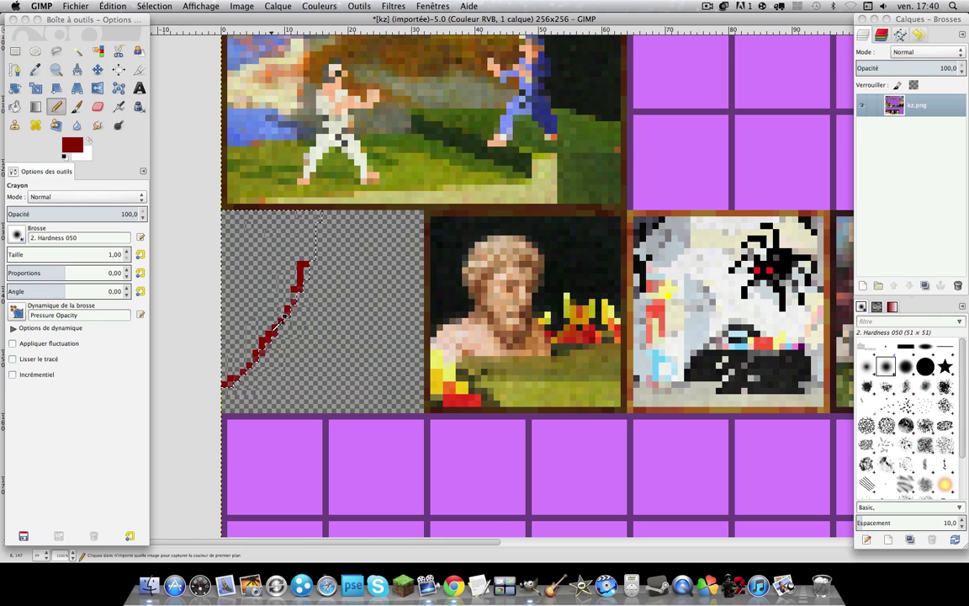
key("super+z")
key("super+z")
key("super+z")
key("super+z")
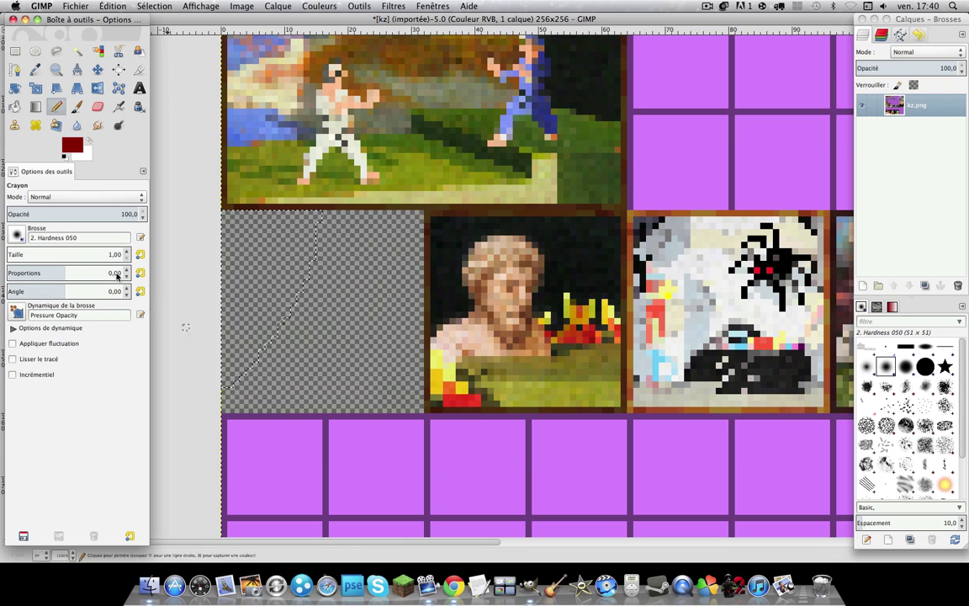
Trace the curved selection edge with a one-pixel dark red Pencil line using the 2. Hardness 100 brush, from lower end to top.
left_click(17, 236)
left_click(46, 249)
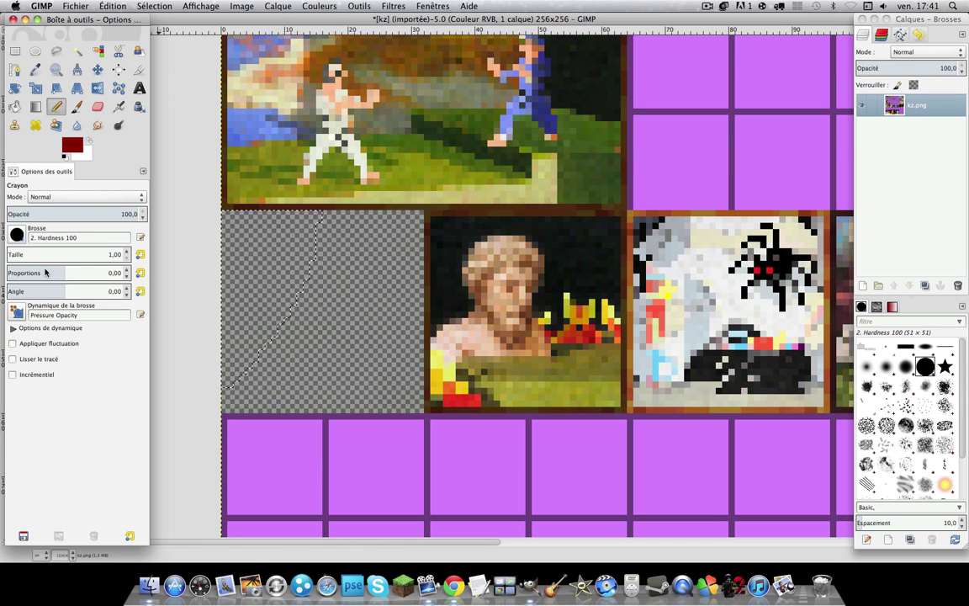
left_click(225, 386)
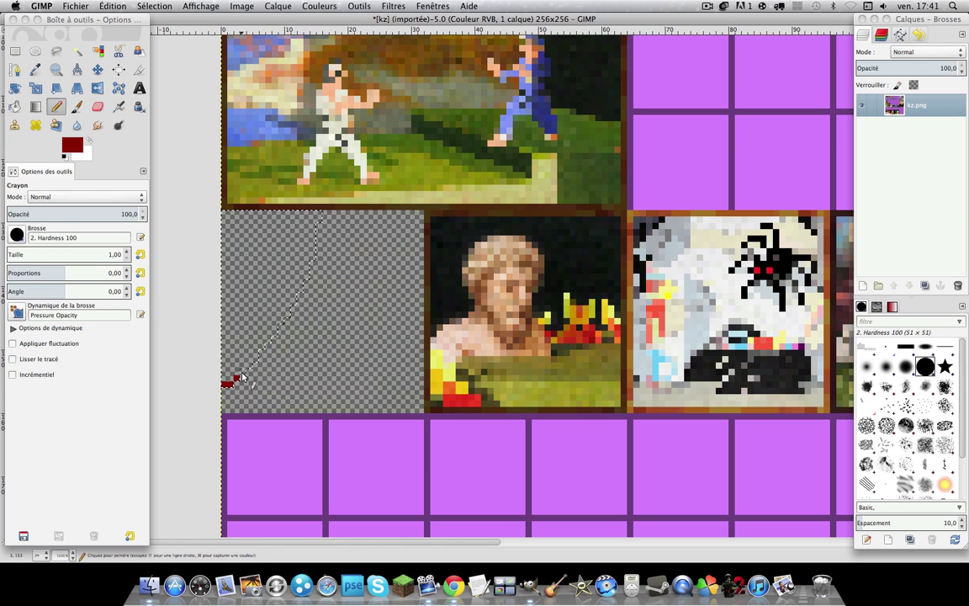
left_click_drag(242, 377, 272, 343)
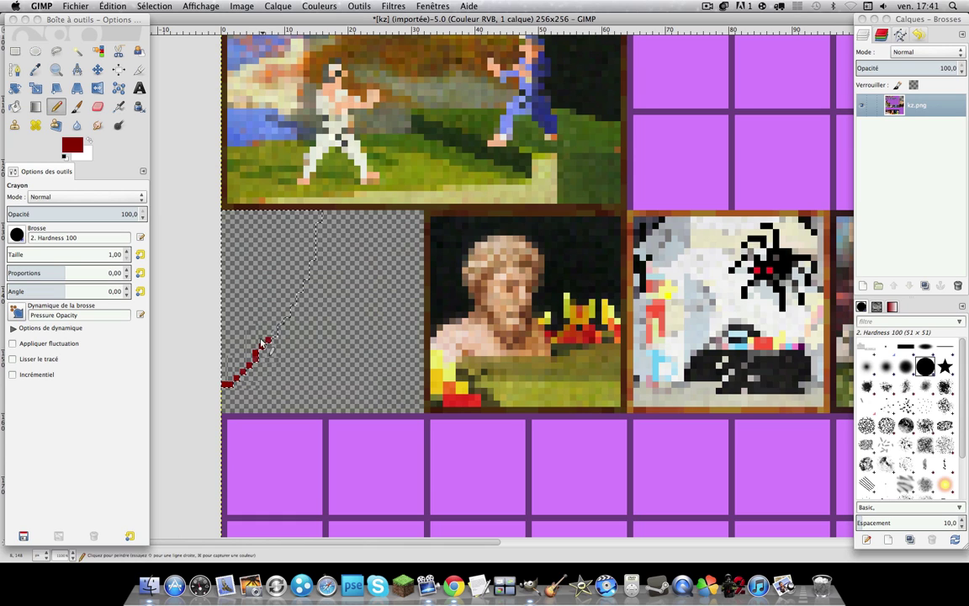
left_click(275, 328)
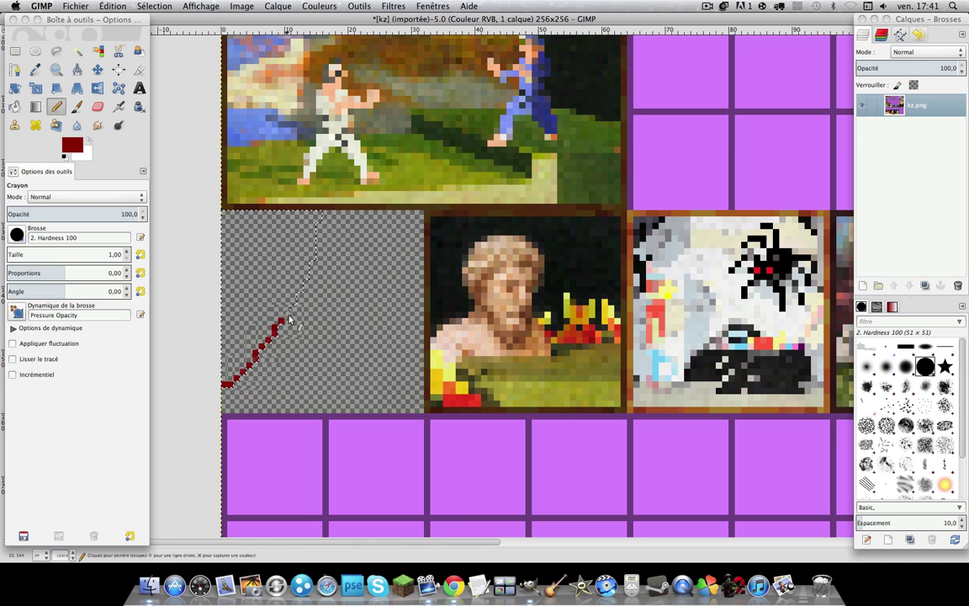
left_click_drag(287, 310, 294, 299)
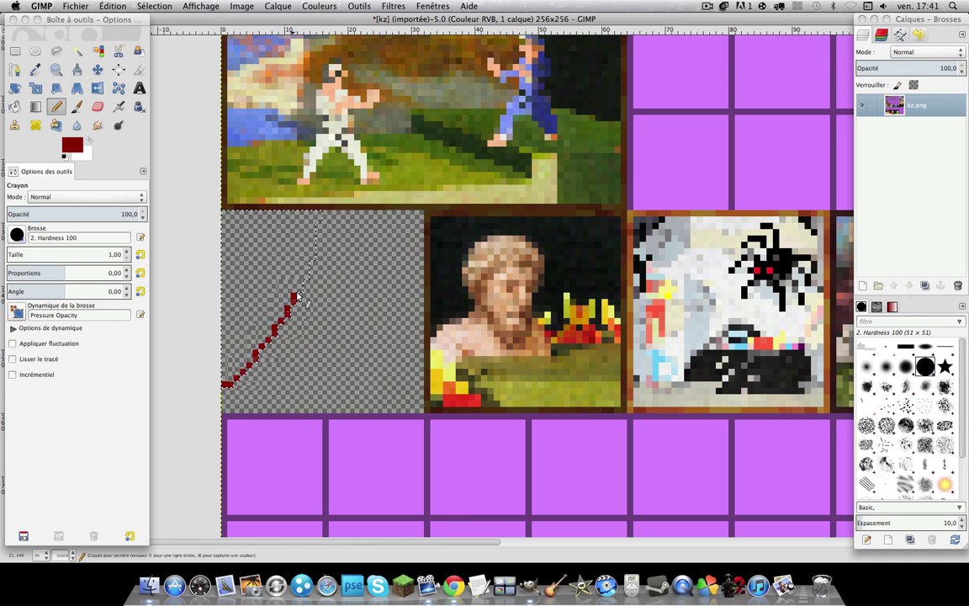
left_click_drag(297, 294, 301, 281)
left_click(307, 263)
left_click_drag(313, 261, 320, 218)
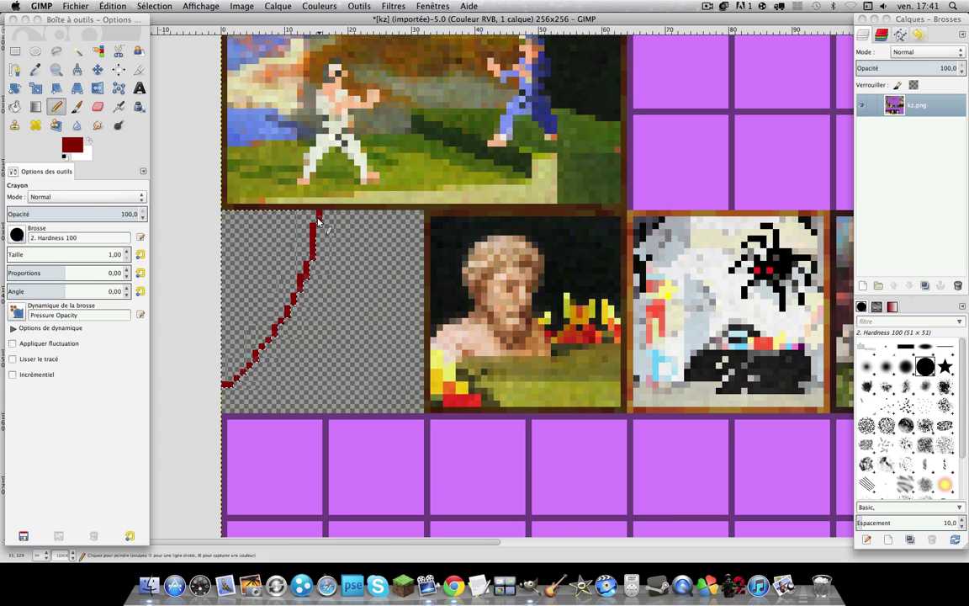
Try shading inside the lower part of the curve with the brighter red b30000, and undo the strokes.
left_click(72, 147)
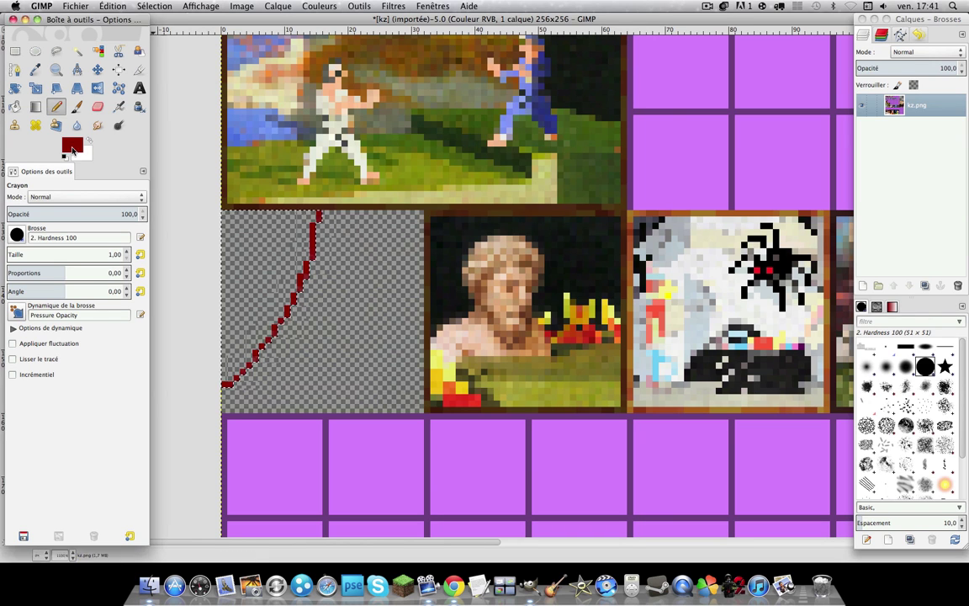
left_click_drag(245, 64, 256, 40)
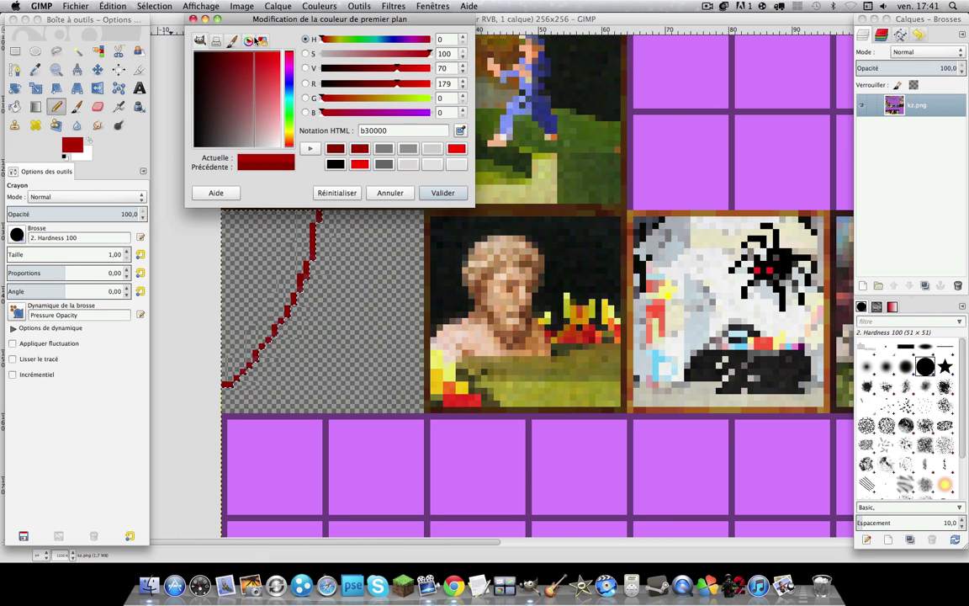
left_click(444, 192)
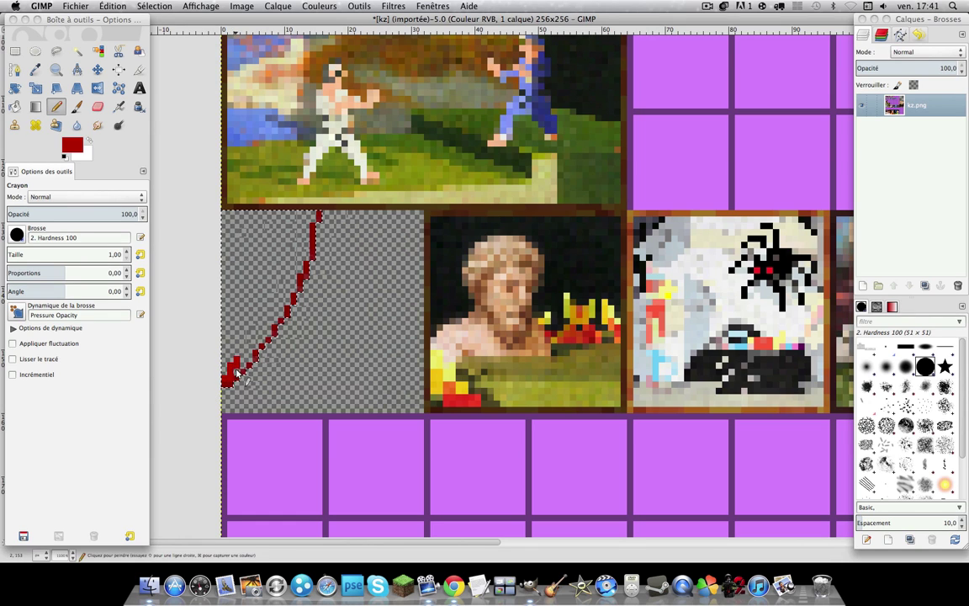
key("ctrl")
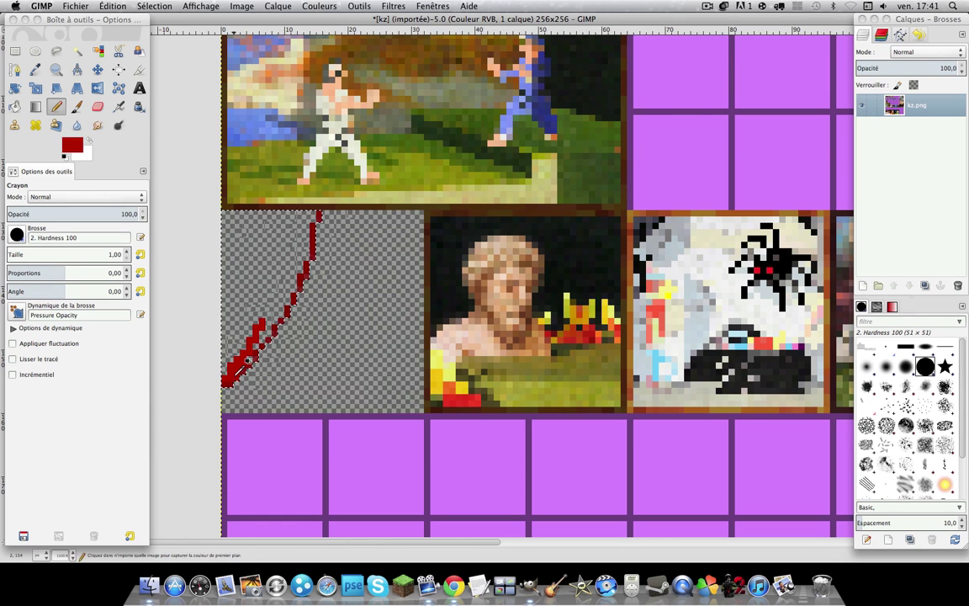
key("ctrl+z")
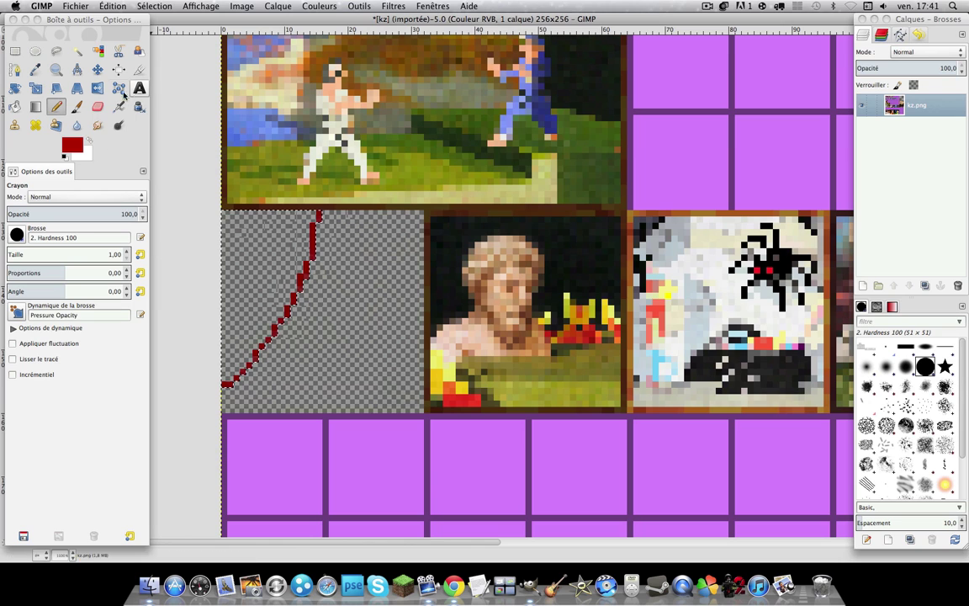
Sample the dark red from the curve and pencil the cell's left and top edges to close the outline.
left_click(100, 52)
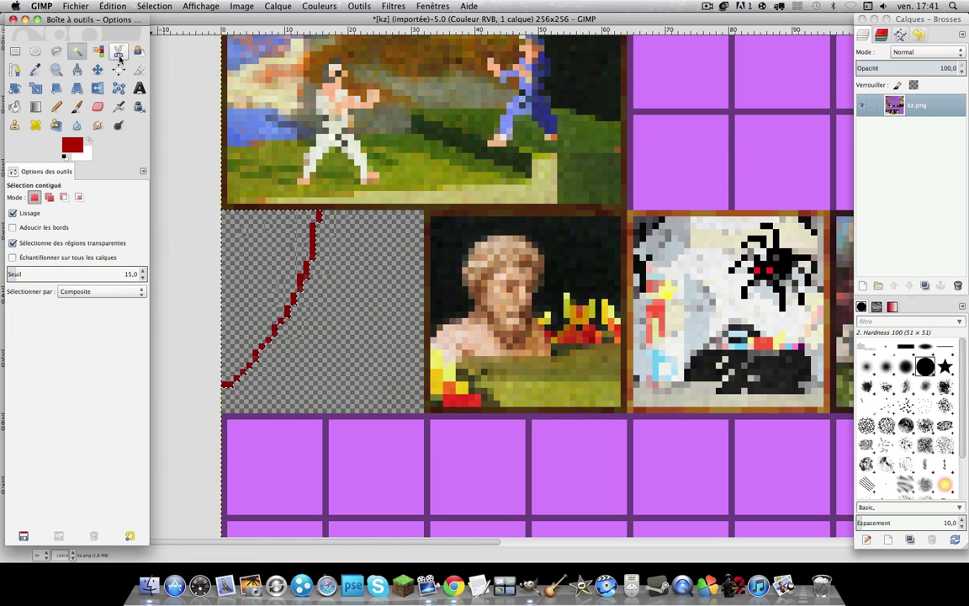
left_click(34, 69)
left_click(319, 224)
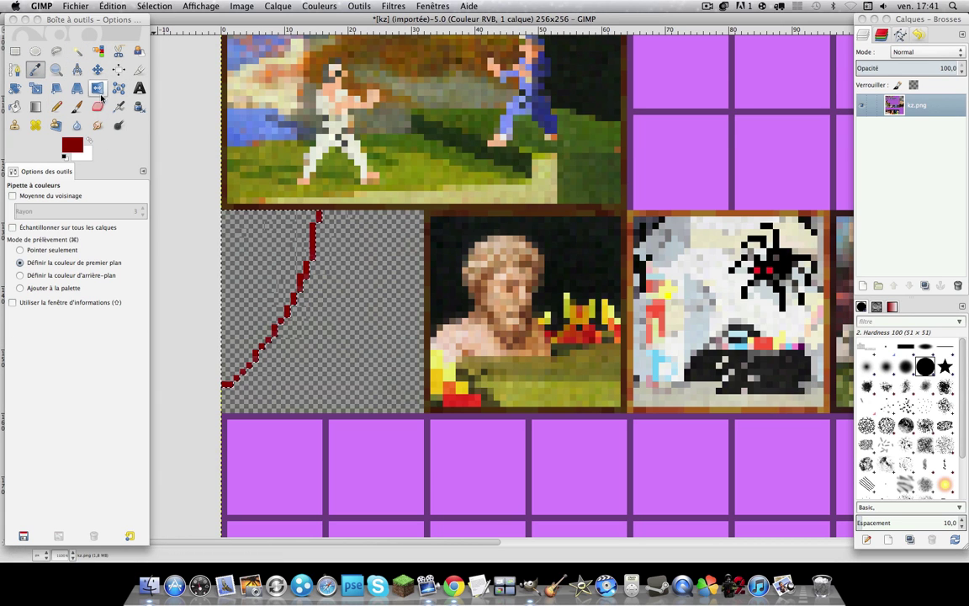
left_click(55, 107)
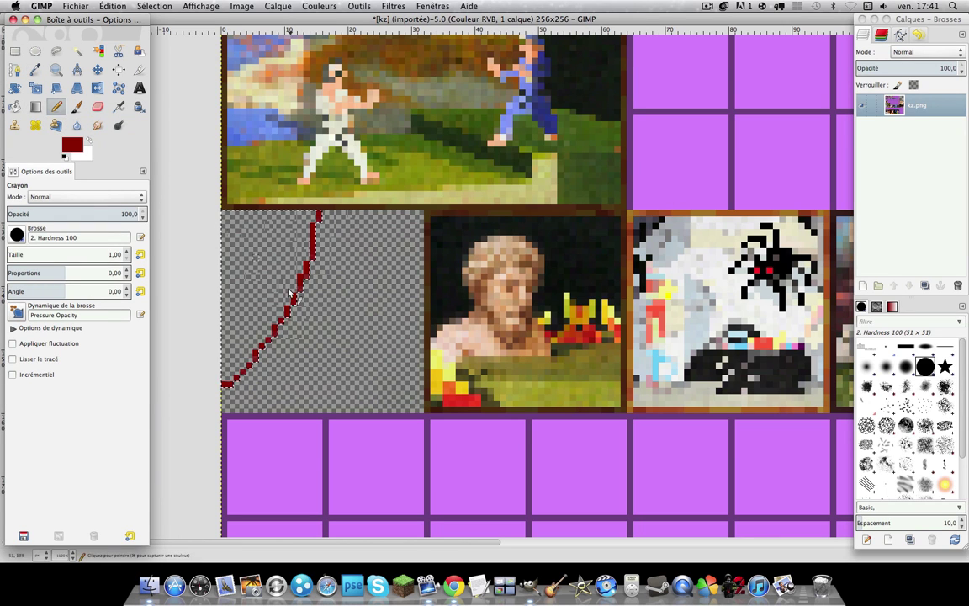
mouse_move(226, 385)
left_mouse_down()
mouse_move(227, 217)
mouse_move(225, 259)
left_mouse_up()
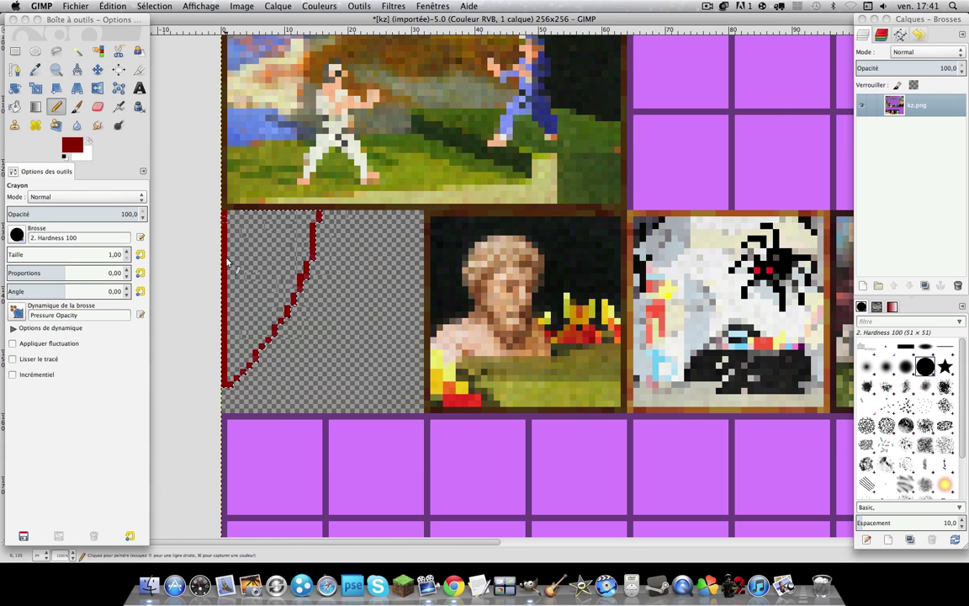
left_click_drag(229, 217, 315, 217)
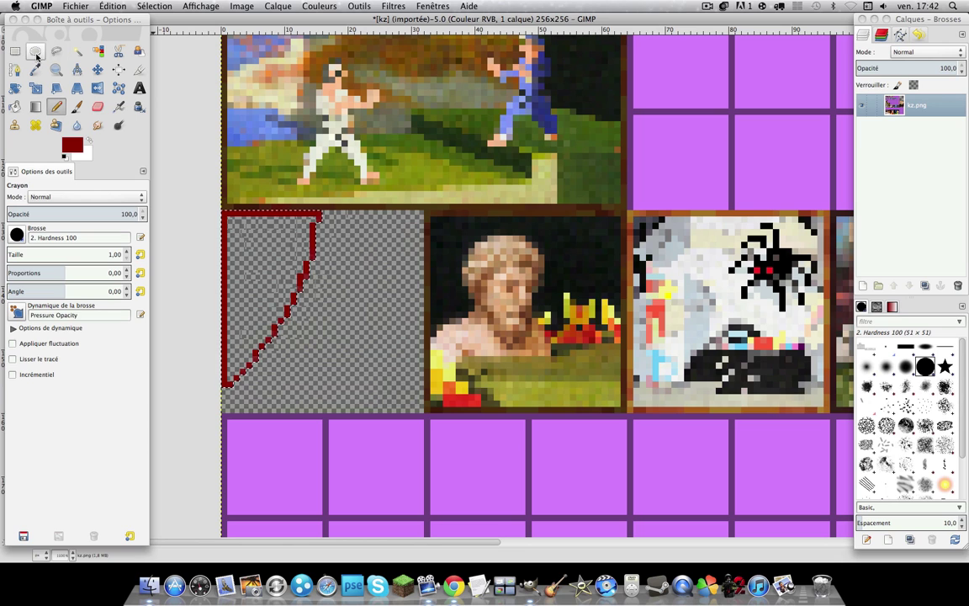
Select the whole transparent interior of the dark red outline with Fuzzy Select, adding each remaining region to the selection.
left_click(78, 53)
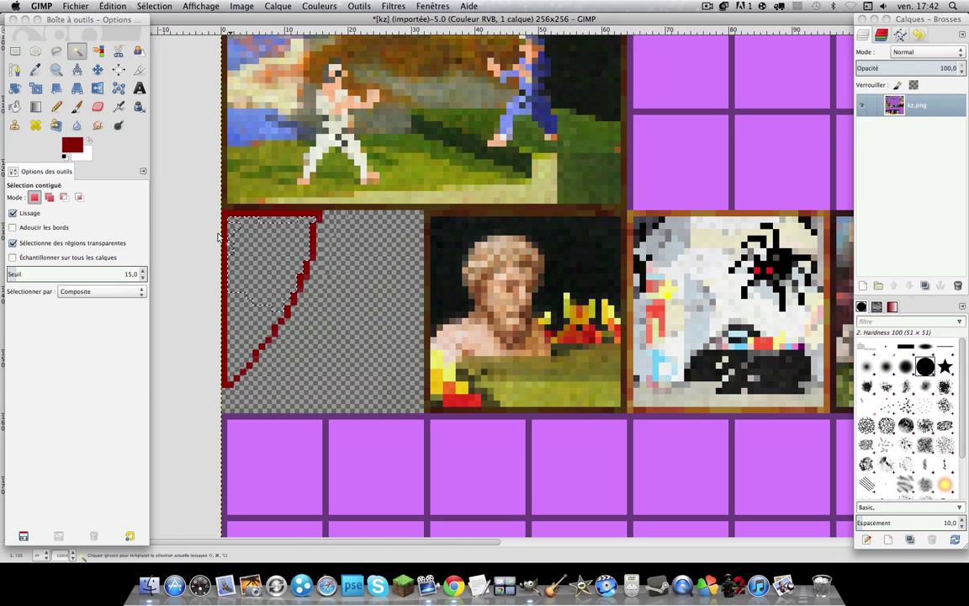
scroll(253, 313, "down", 1)
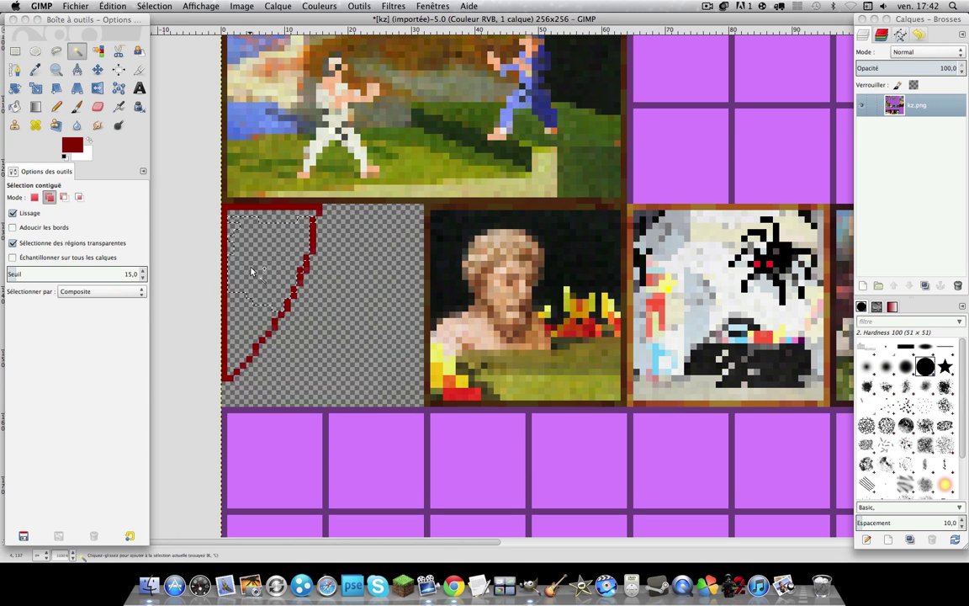
left_click(250, 271)
scroll(250, 271, "up", 1)
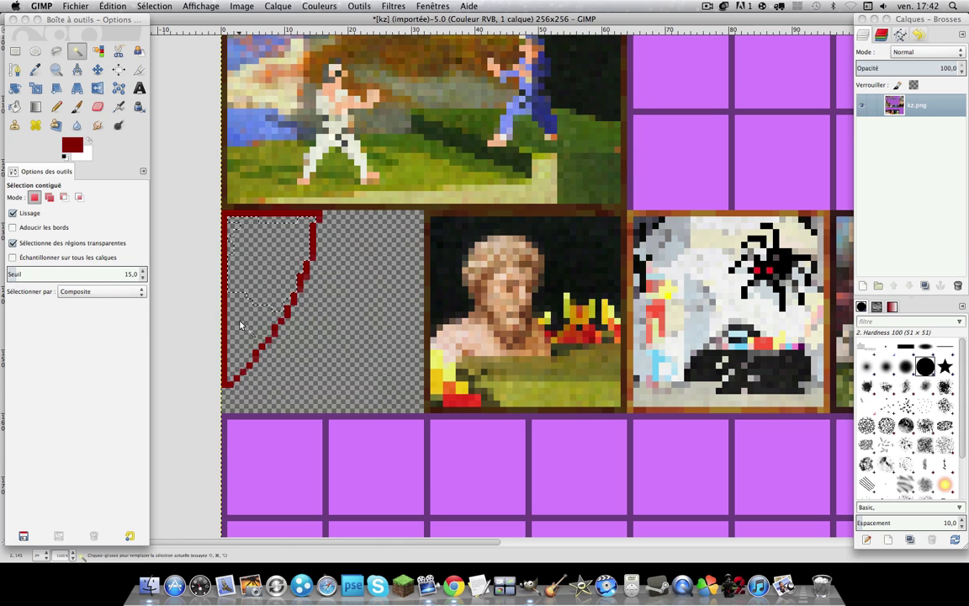
key("ctrl")
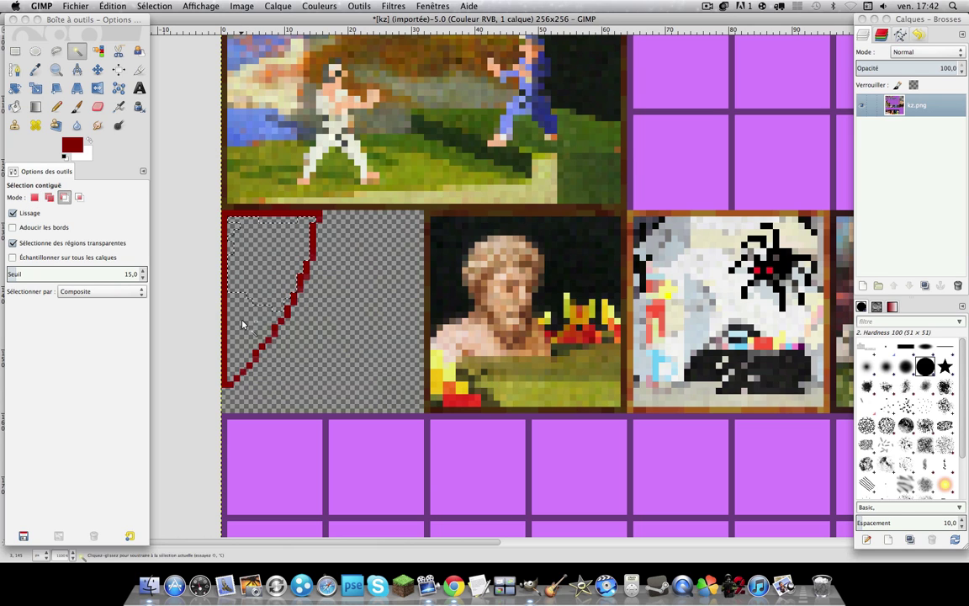
left_click(241, 324, "ctrl")
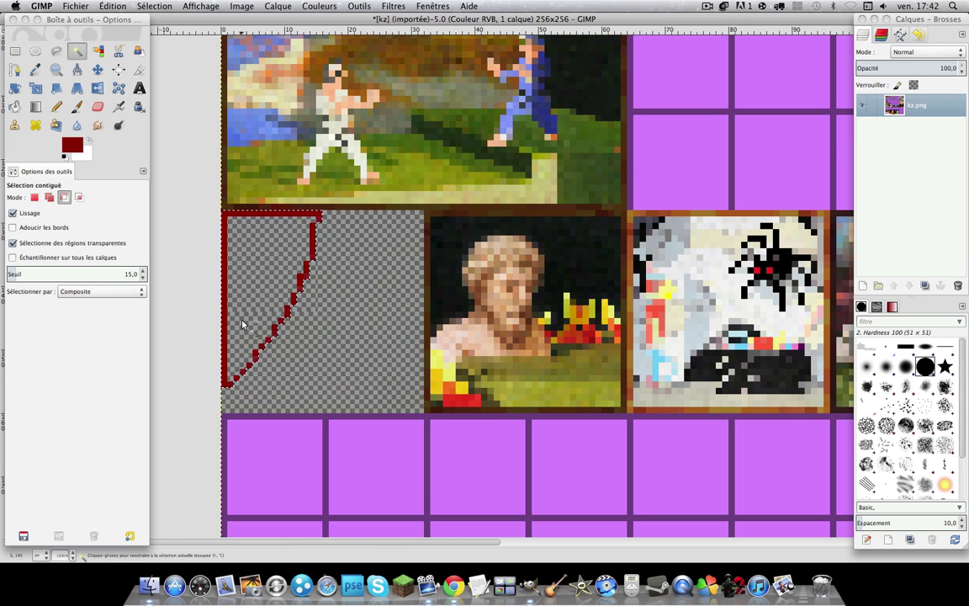
left_click(249, 352)
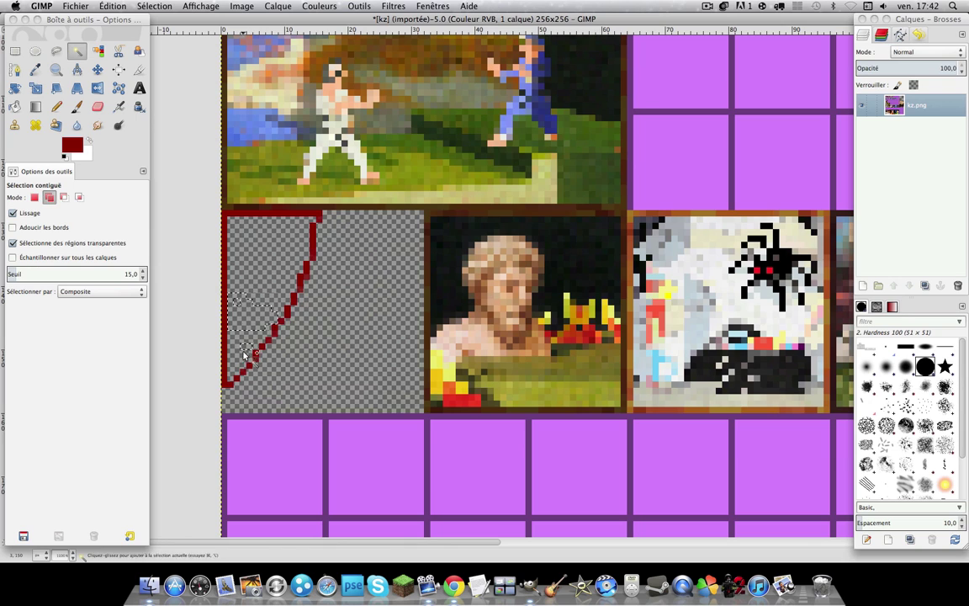
left_click(235, 376, "shift")
left_click(248, 360, "shift")
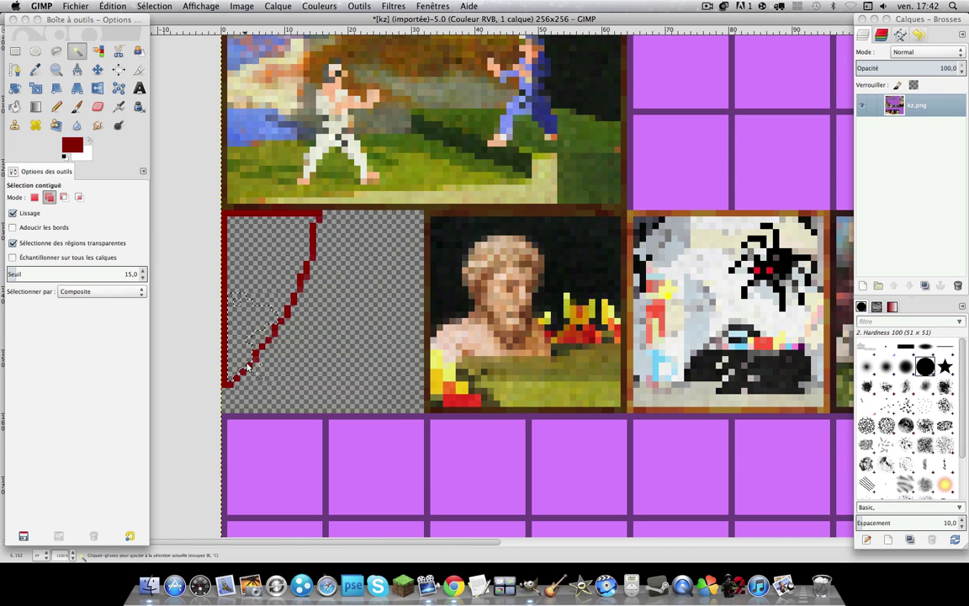
left_click(255, 346, "shift")
left_click(264, 337, "shift")
left_click(238, 305, "shift")
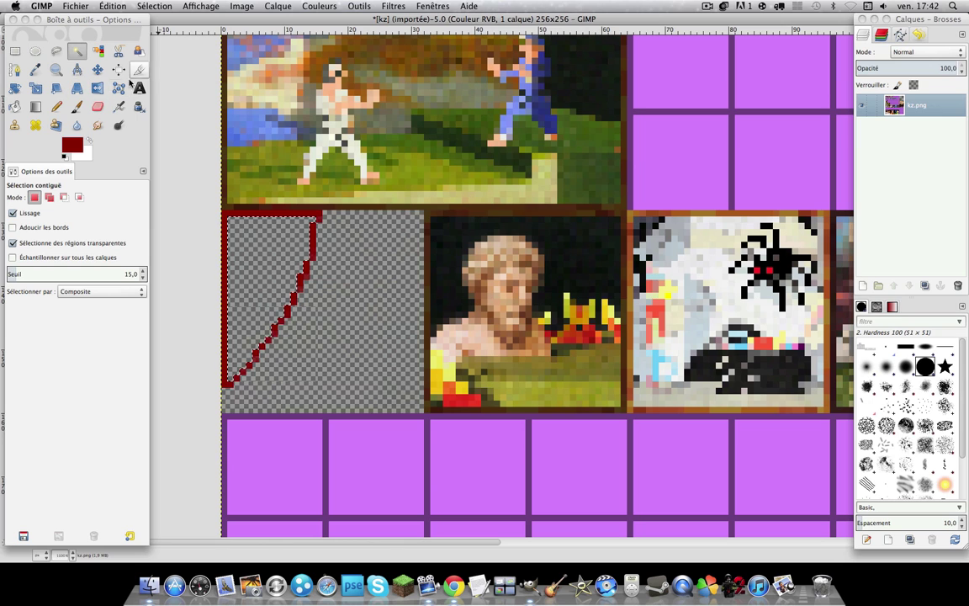
Set the background colour to the recently used brighter red and fill the selection with a diagonal linear foreground-to-background gradient.
left_click(84, 150)
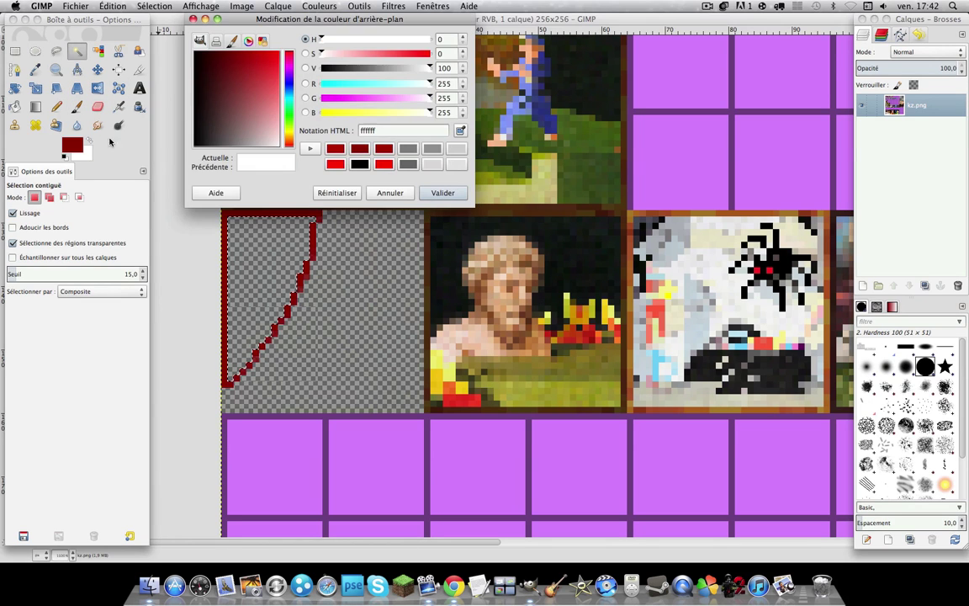
left_click(335, 149)
left_click(439, 193)
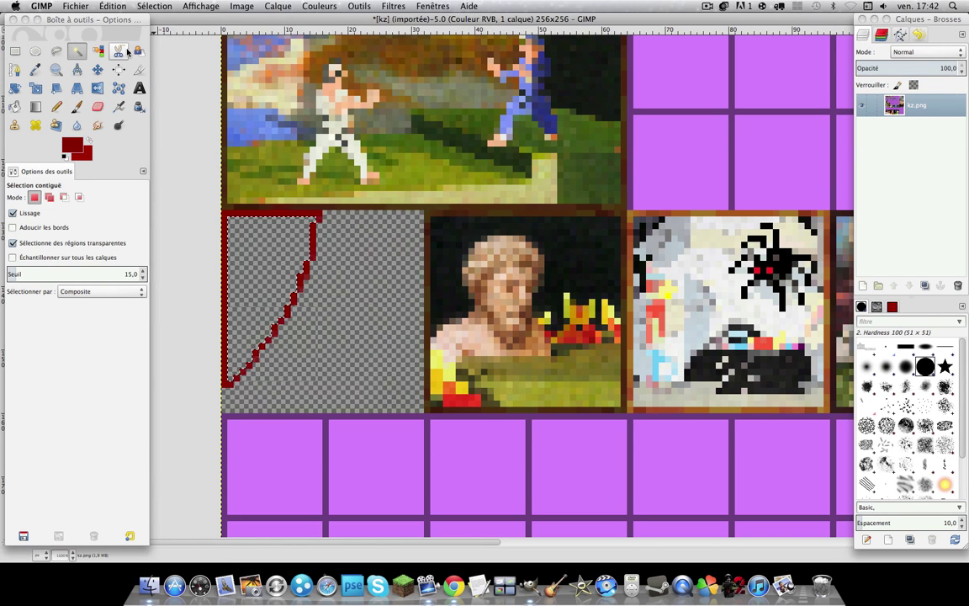
left_click(40, 106)
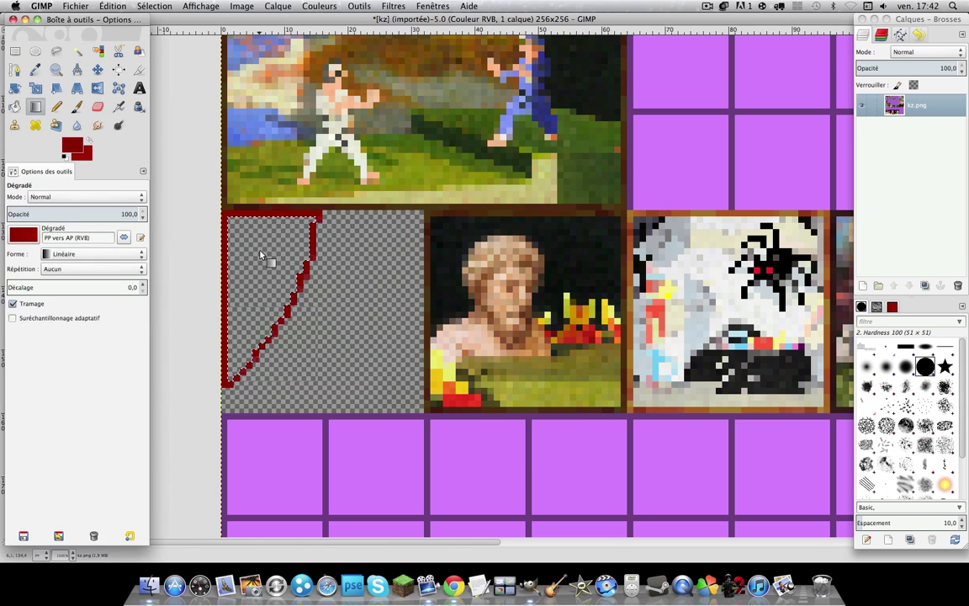
left_click_drag(264, 299, 298, 335)
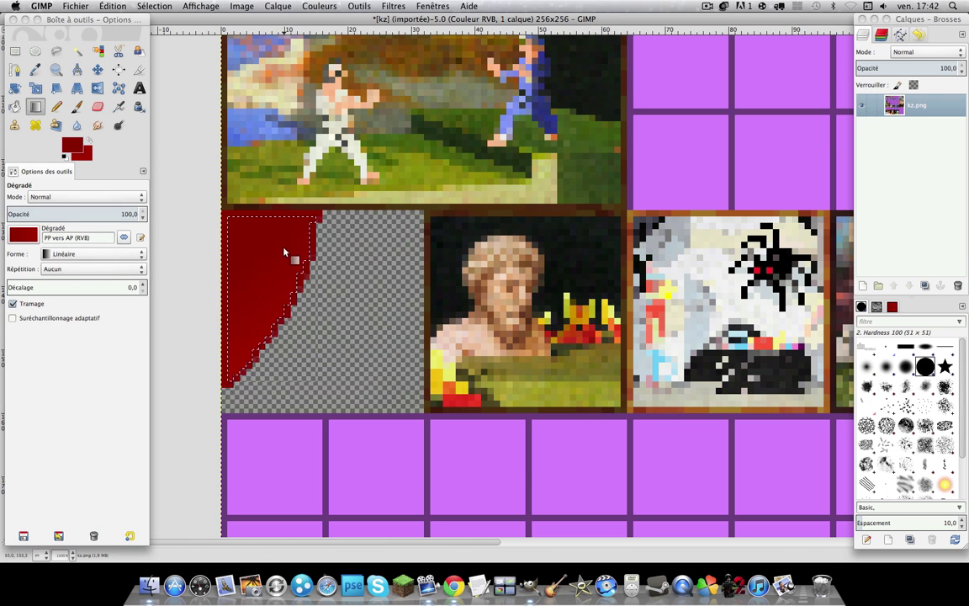
Refill the curtain-shaped selection with a diagonal bilinear gradient of the two reds, and clear the selection.
left_click(80, 253)
left_click(75, 266)
left_click_drag(274, 284, 340, 350)
left_click_drag(266, 283, 344, 330)
left_click_drag(266, 277, 310, 316)
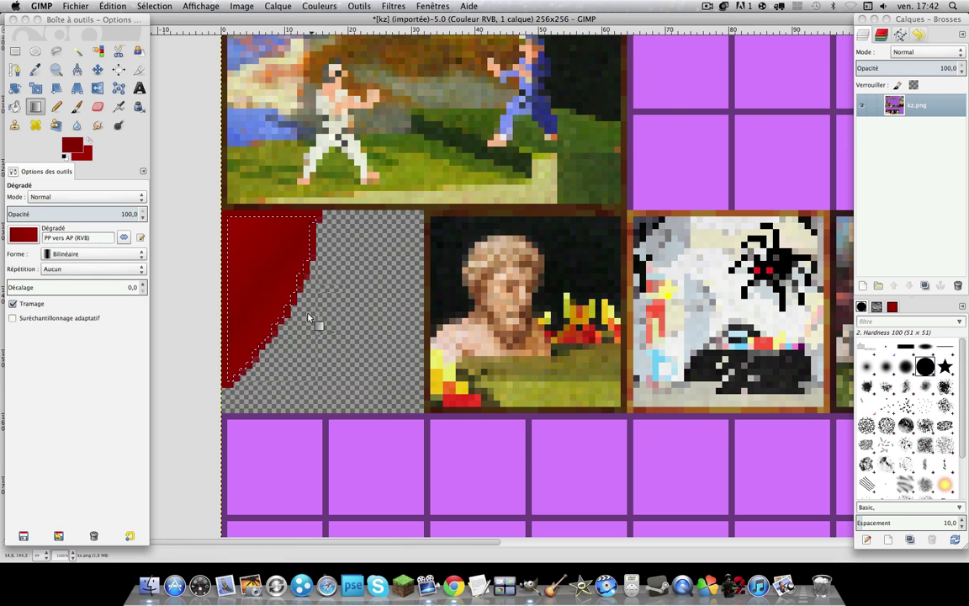
left_click_drag(261, 272, 305, 310)
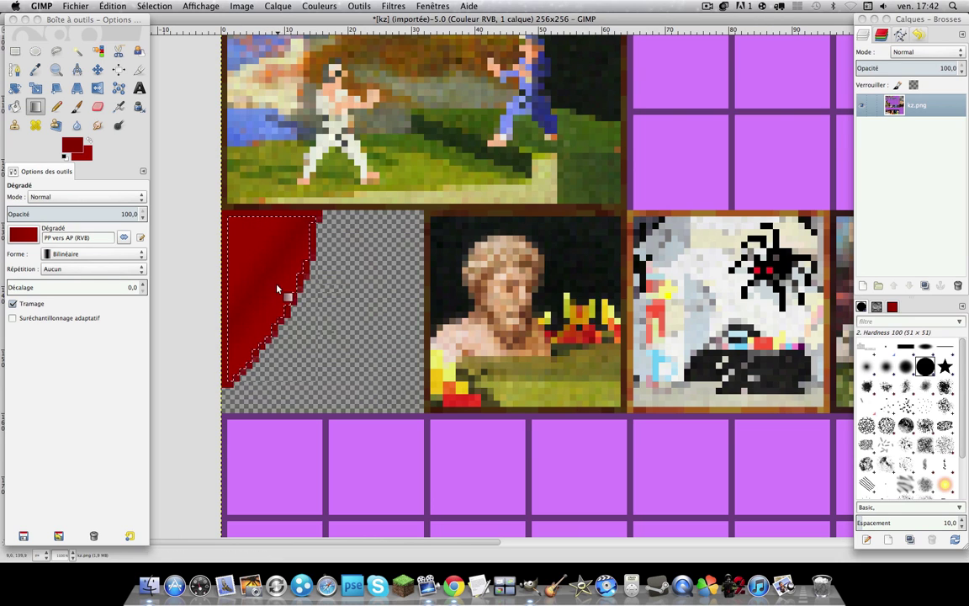
left_click_drag(269, 278, 311, 315)
left_click_drag(253, 262, 290, 303)
left_click_drag(265, 264, 305, 296)
left_click_drag(260, 250, 310, 308)
key("r")
left_click(277, 256)
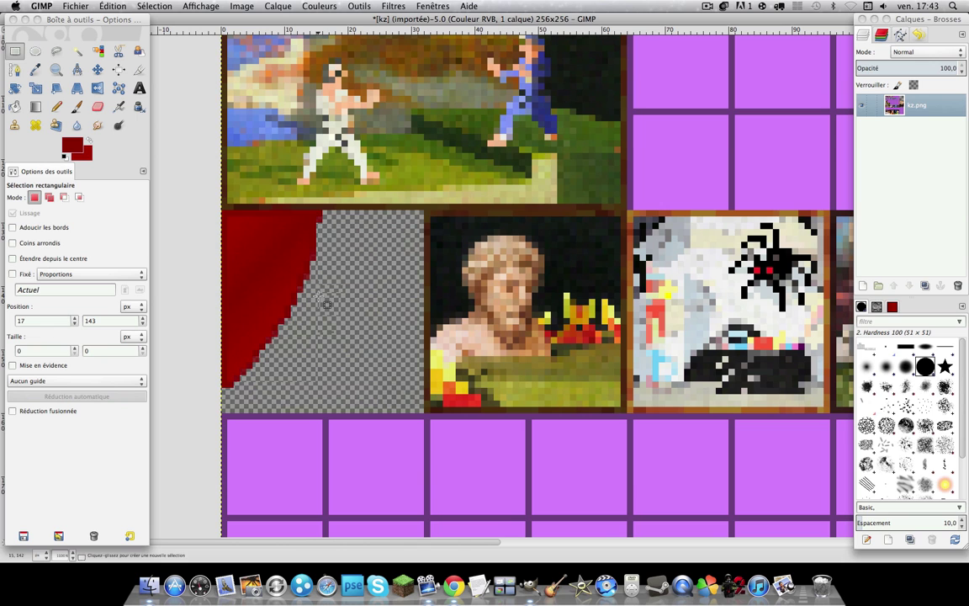
scroll(434, 369, "up", 10)
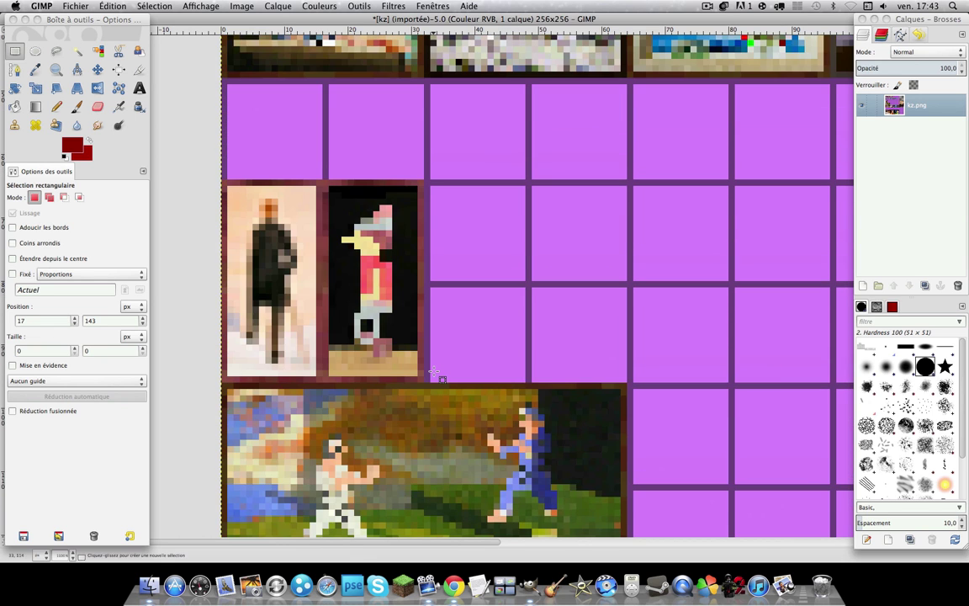
scroll(442, 380, "down", 4)
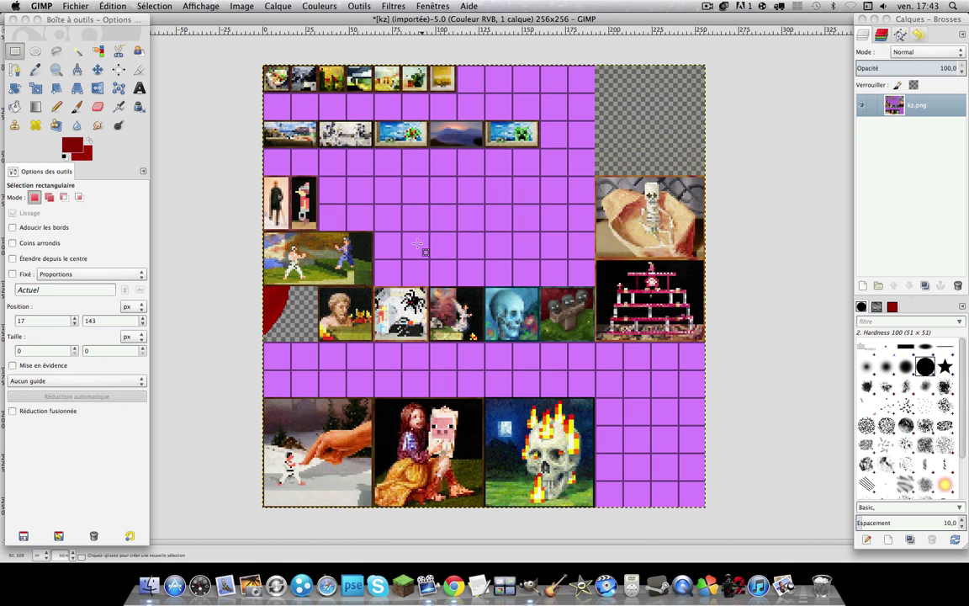
left_click(75, 6)
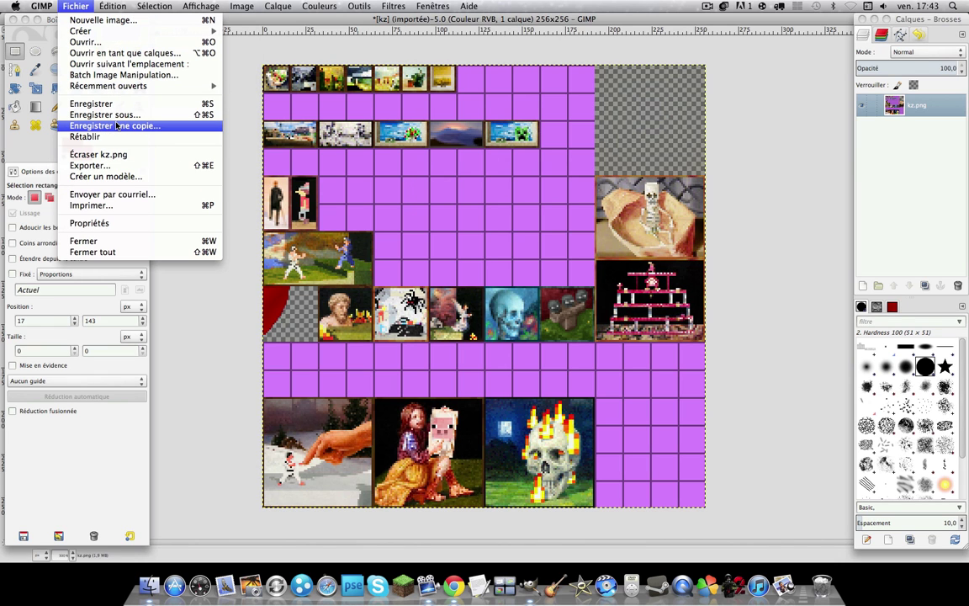
left_click(50, 28)
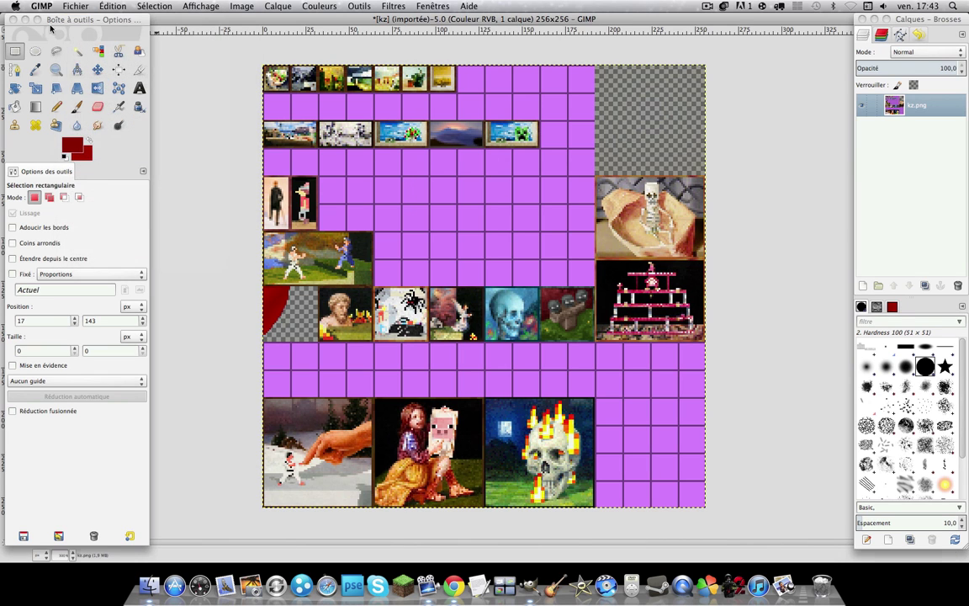
Overwrite kz.png with the edited image and close it without saving a separate GIMP project.
left_click_drag(37, 20, 42, 31)
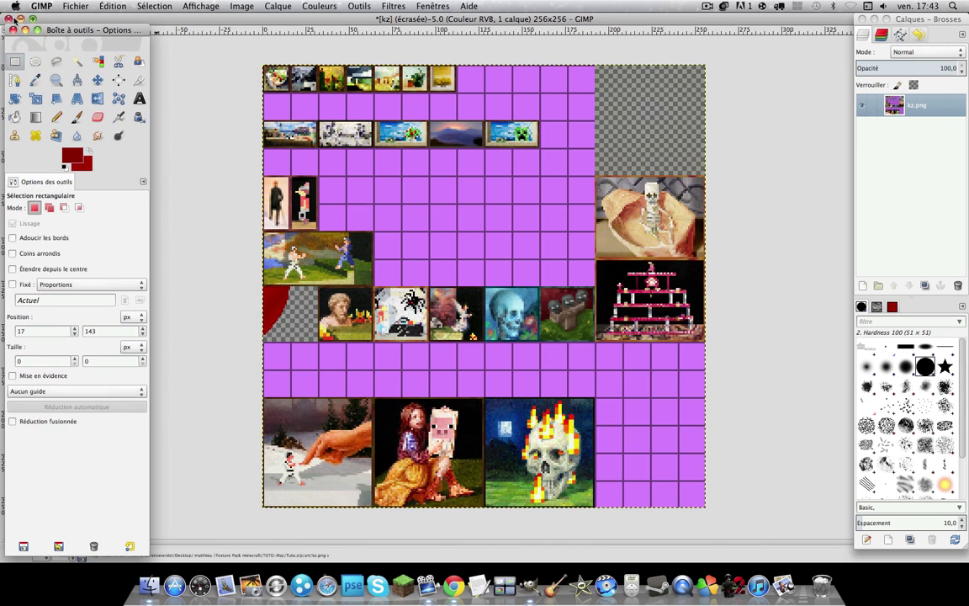
left_click(8, 18)
left_click(336, 299)
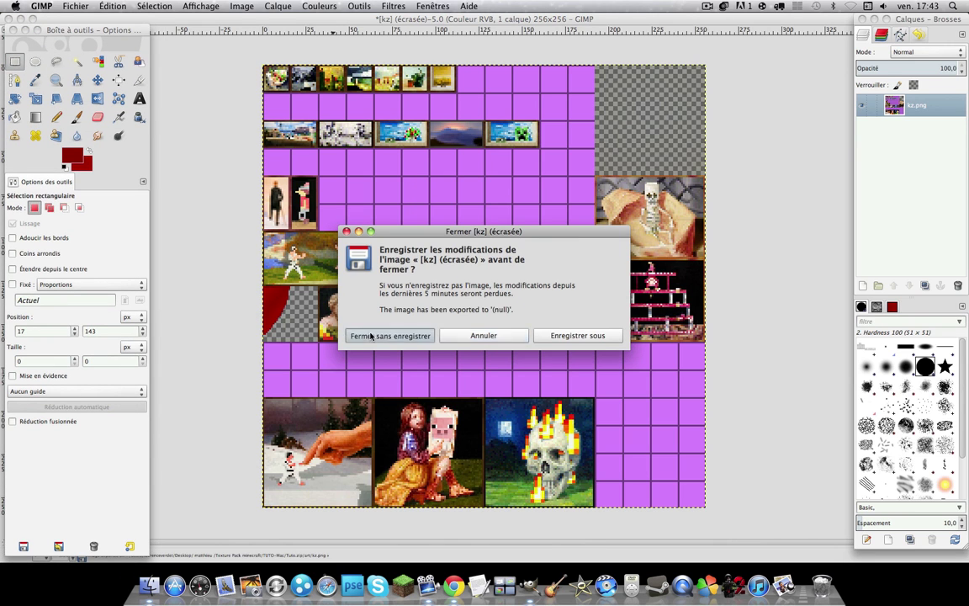
Switch to Finder and go back from the art folder to the Tuto folder.
left_click(149, 585)
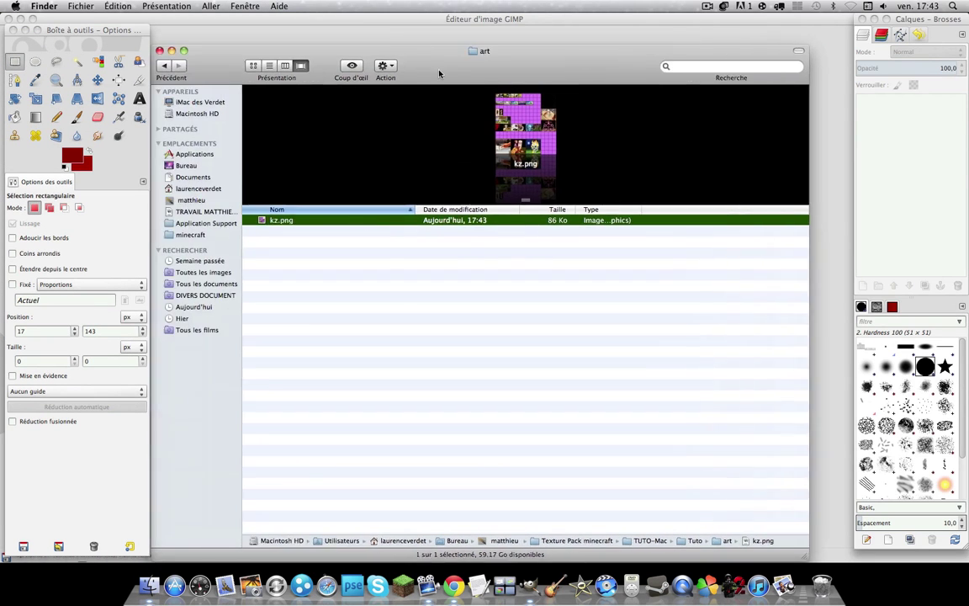
left_click_drag(439, 74, 466, 68)
left_click(192, 61)
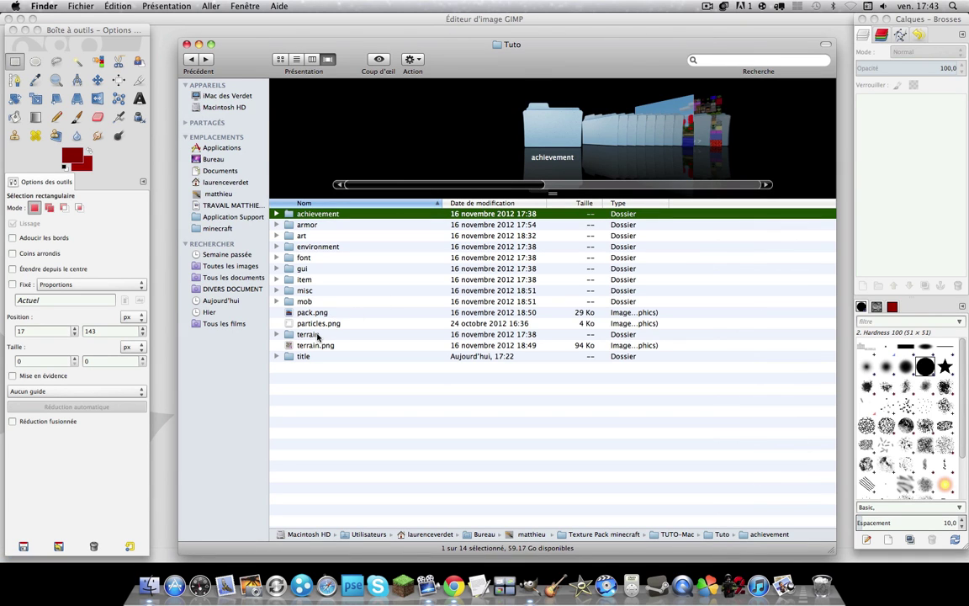
double_click(308, 335)
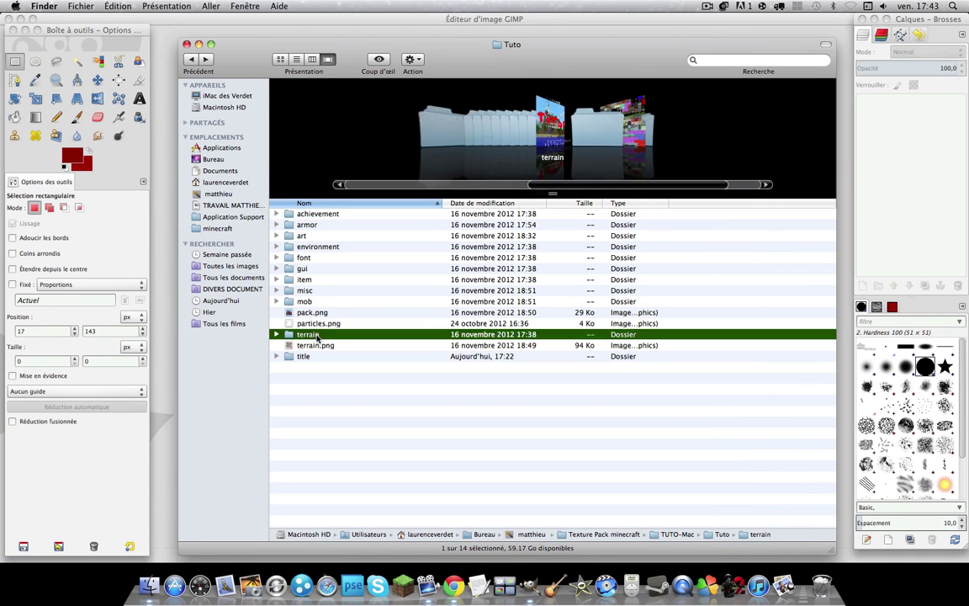
left_click(189, 61)
left_click(312, 365)
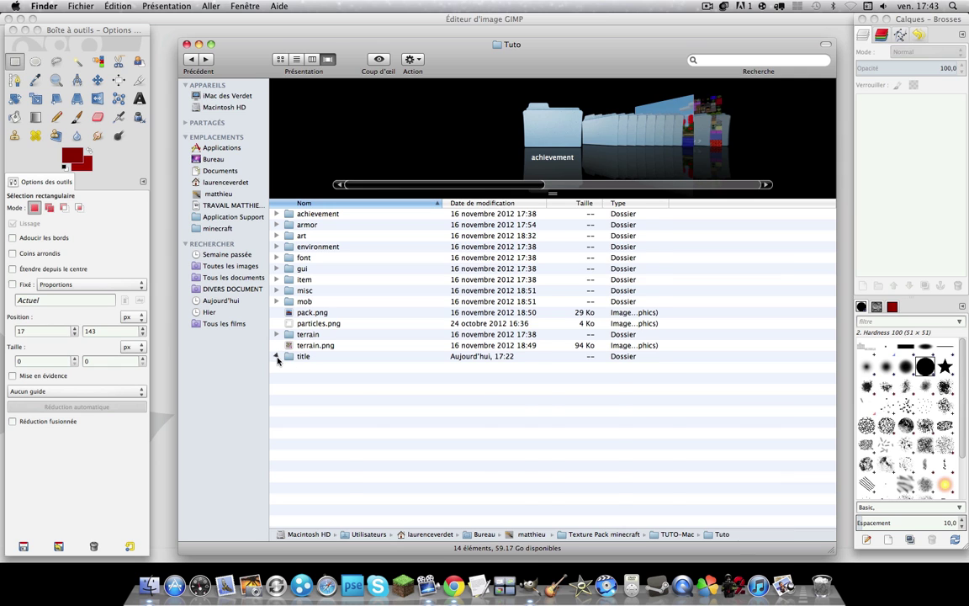
Open the title folder and examine the previews of its panorama and logo images down to mojang.png.
left_click(277, 357)
double_click(303, 357)
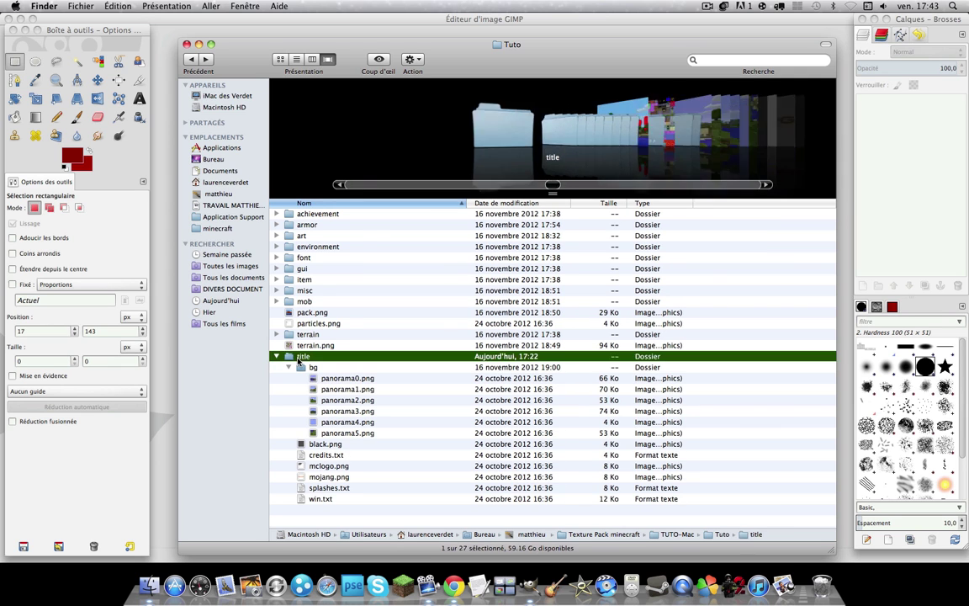
key("Down")
key("Down")
key("Down")
key("Down")
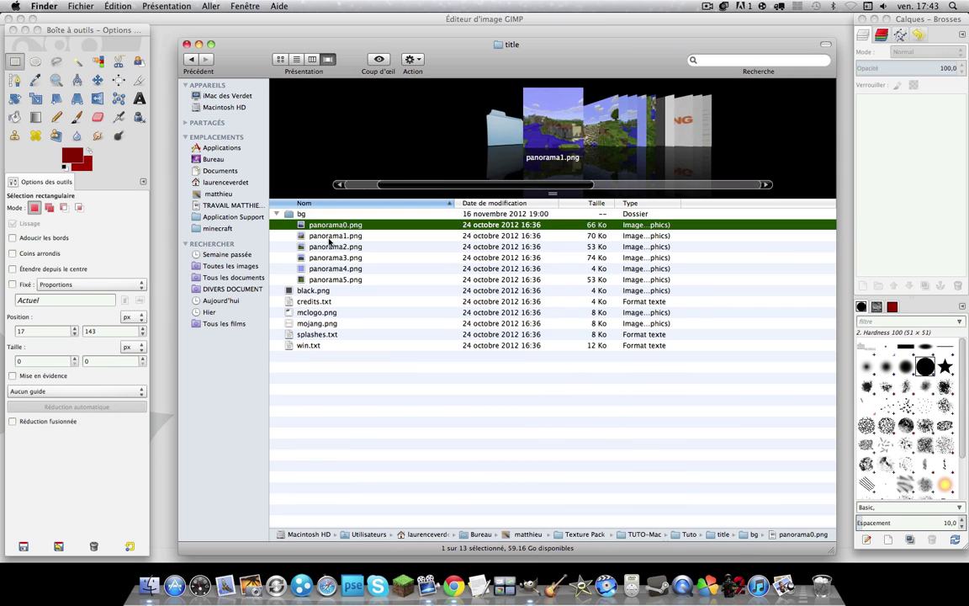
key("Down")
key("Down")
key("Down")
key("Down")
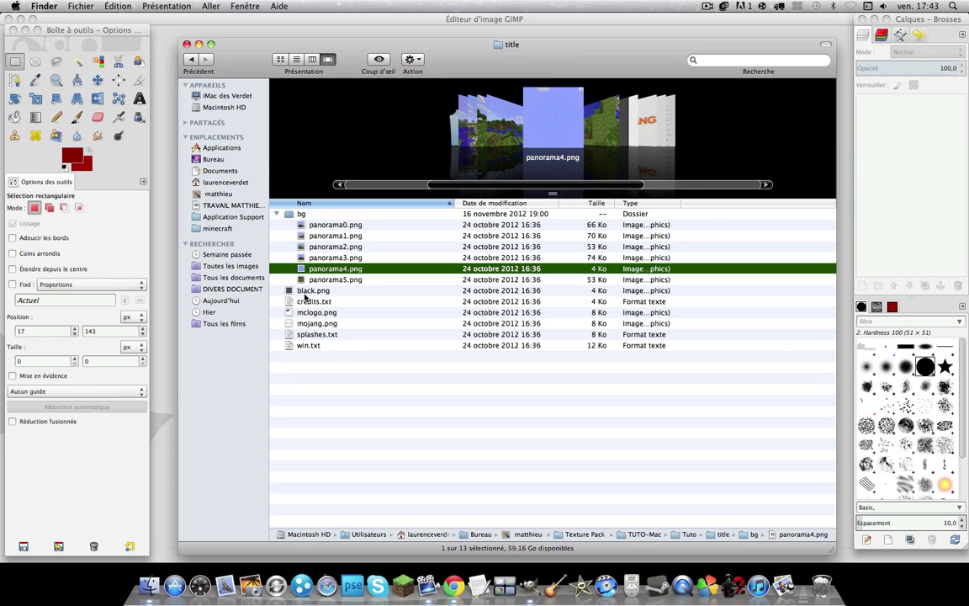
key("Down")
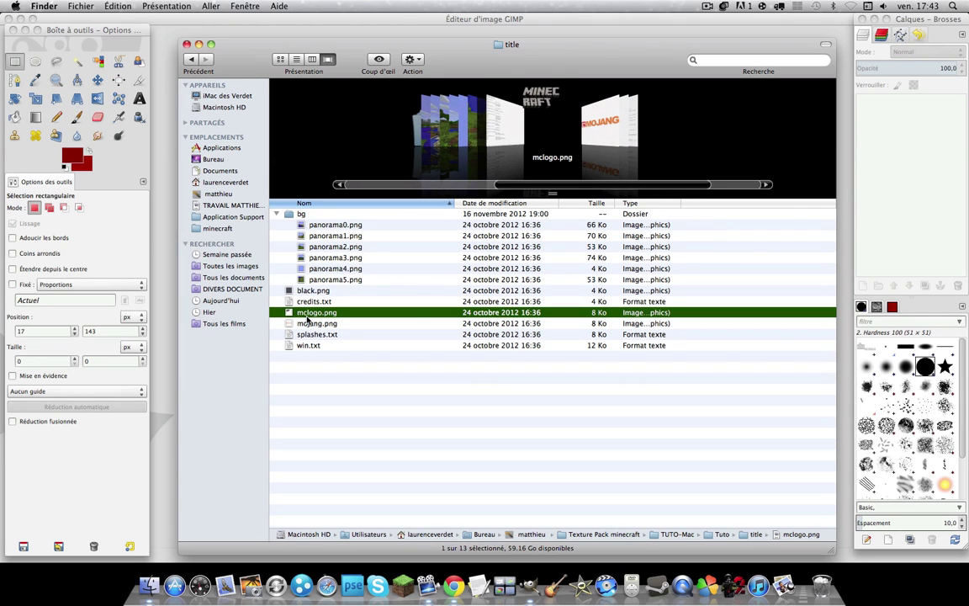
key("Down")
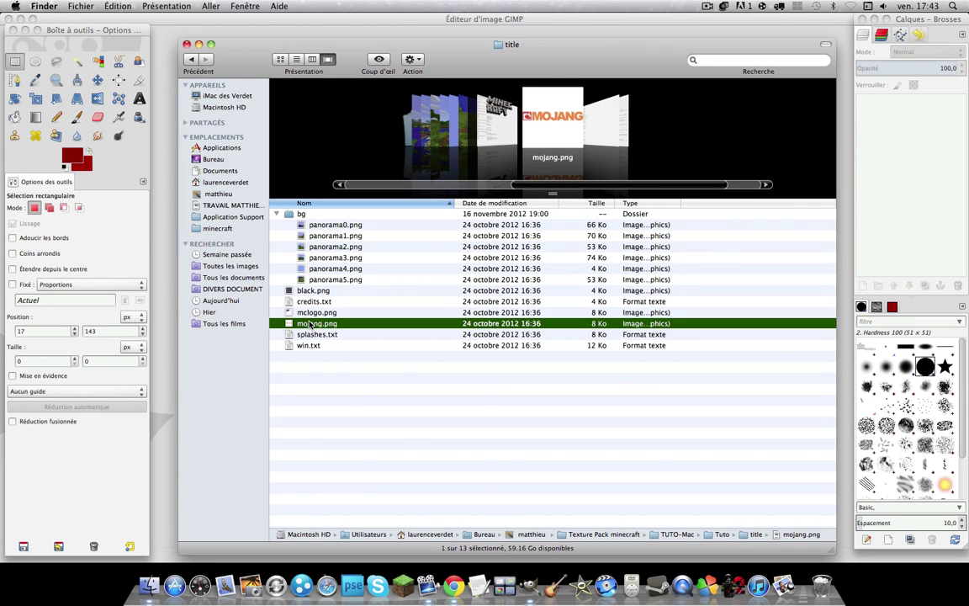
Open mojang.png from the title folder in GIMP.
right_click(310, 325)
mouse_move(343, 337)
left_click(556, 425)
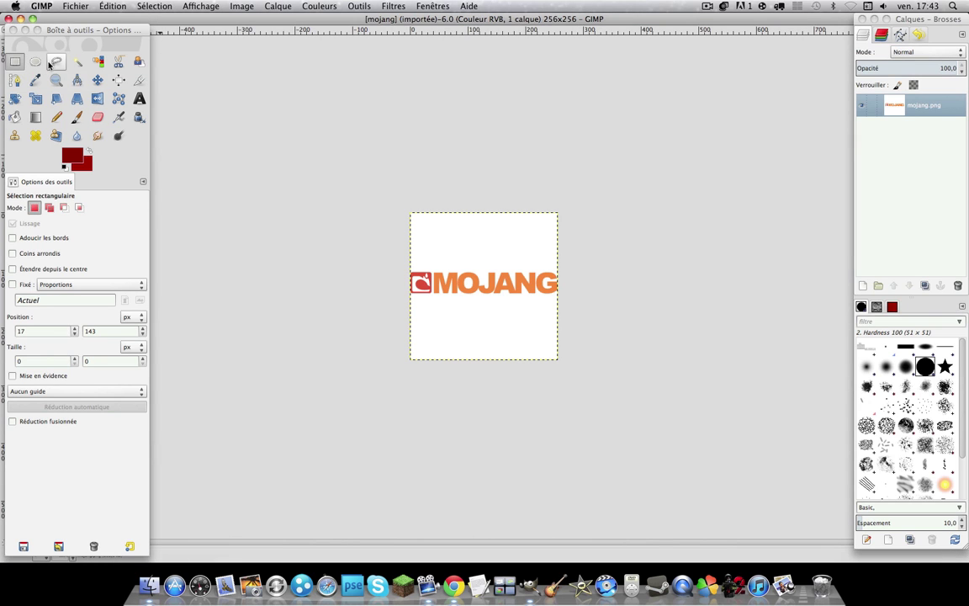
Add the text TUTO in a text box in the white area above the Mojang logo, using 18 px Sans in dark red.
left_click(139, 98)
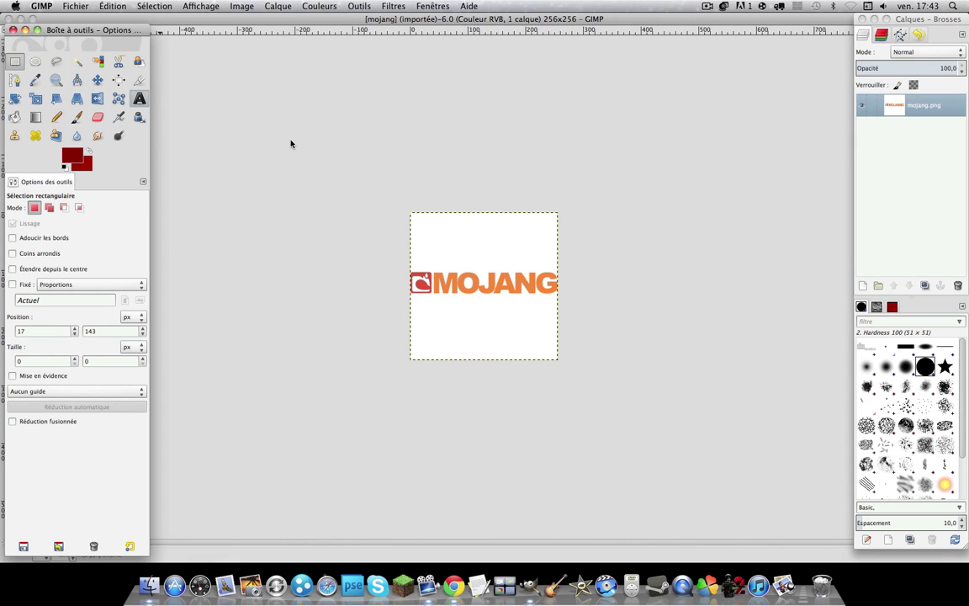
left_click_drag(432, 219, 538, 268)
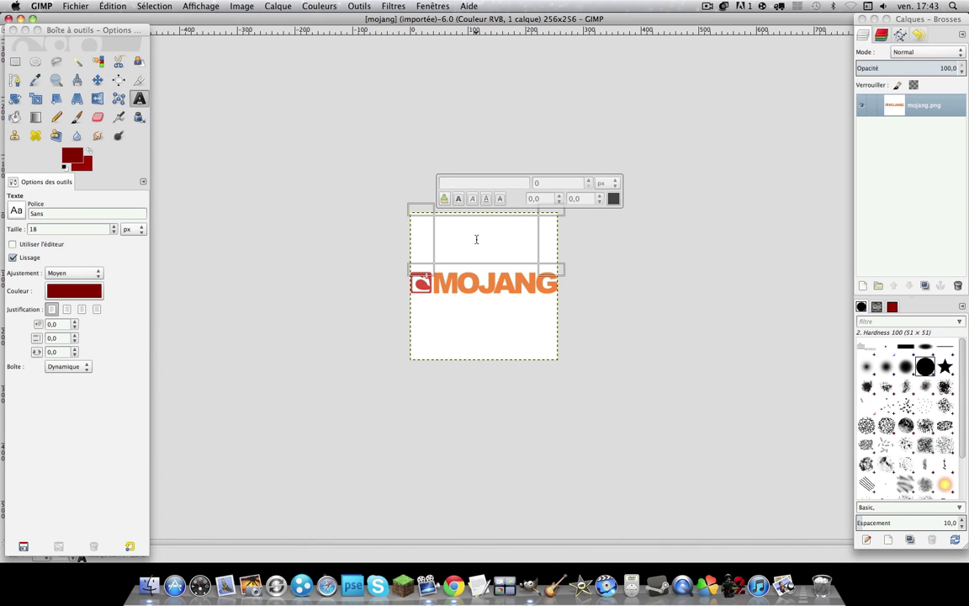
type("TUTO")
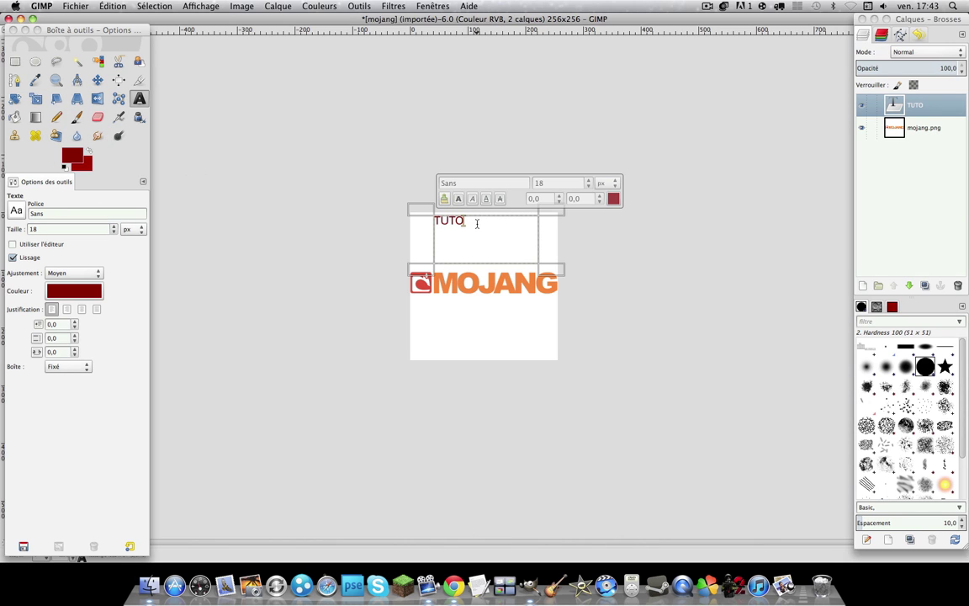
Select the whole TUTO text and set its font to Virtual DJ.
left_click_drag(478, 223, 414, 208)
key("BackSpace")
key("BackSpace")
key("BackSpace")
key("BackSpace")
left_click(17, 210)
scroll(54, 278, "down", 5)
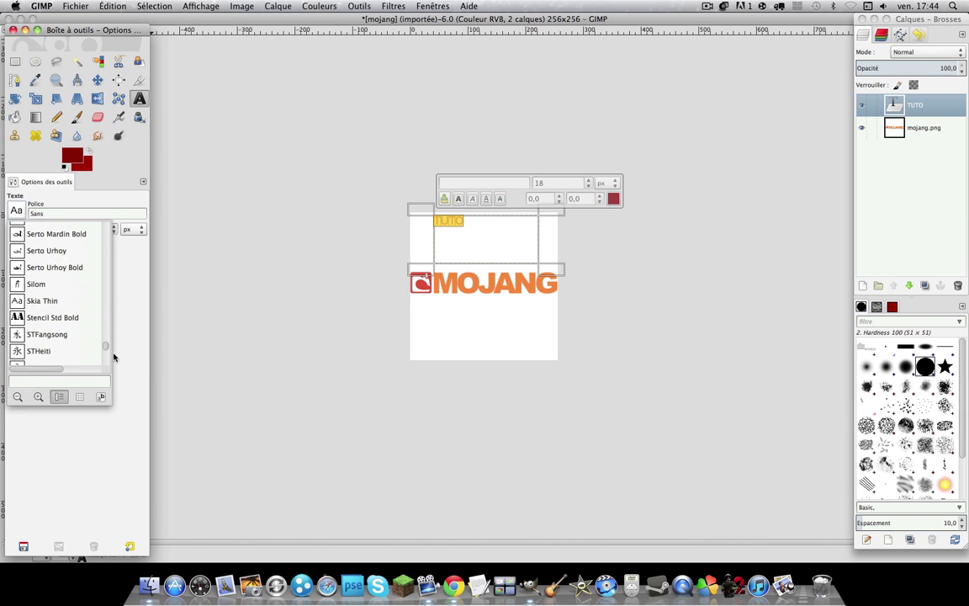
left_click_drag(105, 348, 106, 363)
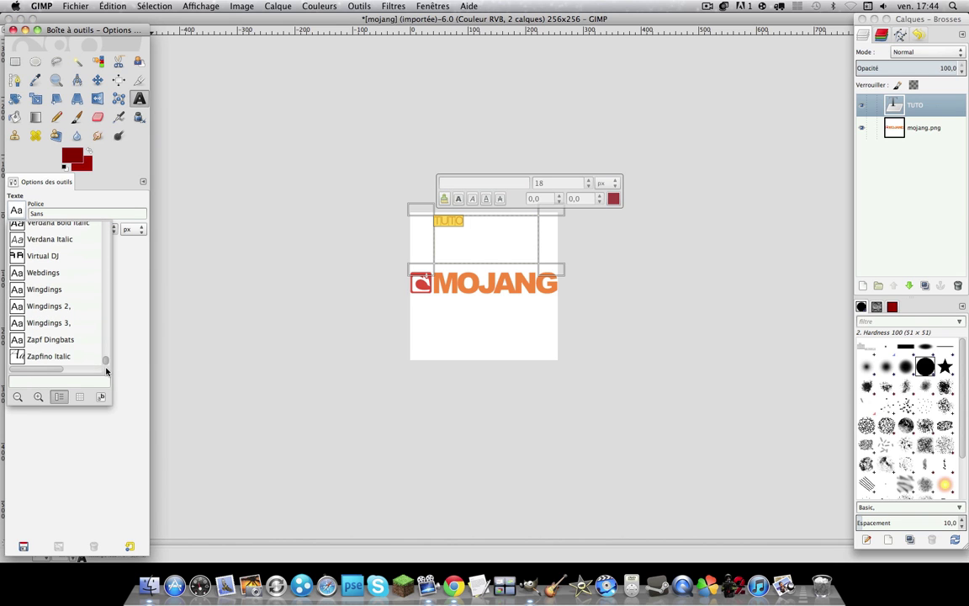
left_click(27, 257)
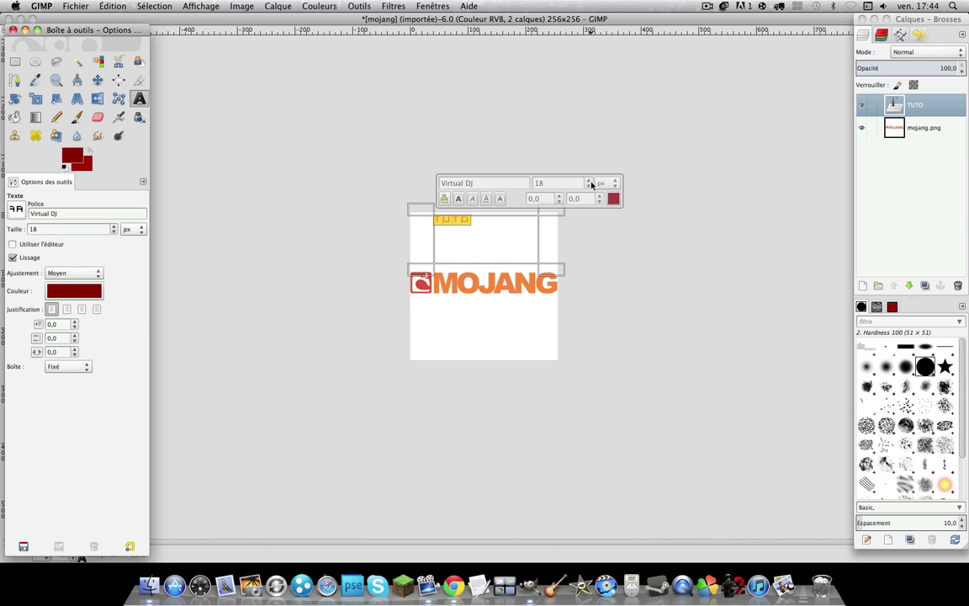
Enlarge the TUTO text to 48 px and stretch its text box across the full image width and closer to the logo.
scroll(590, 183, "up", 10)
scroll(590, 183, "down", 5)
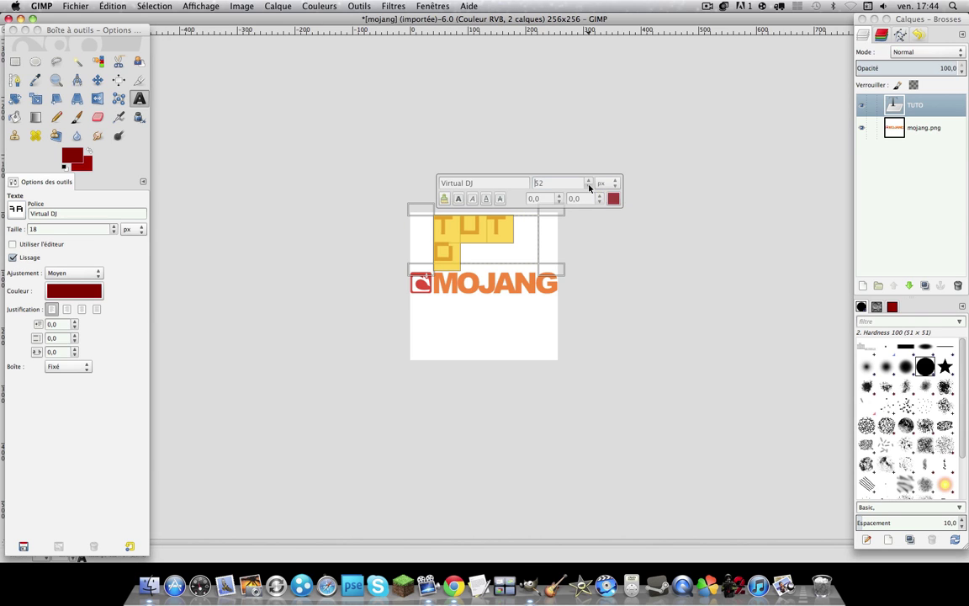
mouse_move(555, 249)
left_mouse_down()
mouse_move(580, 247)
mouse_move(568, 244)
left_mouse_up()
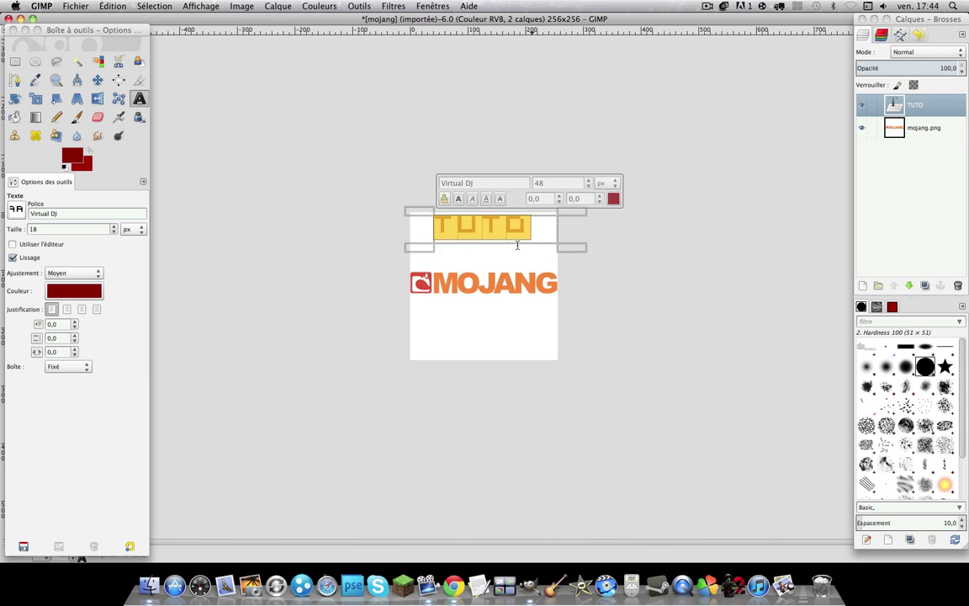
left_click_drag(437, 236, 411, 234)
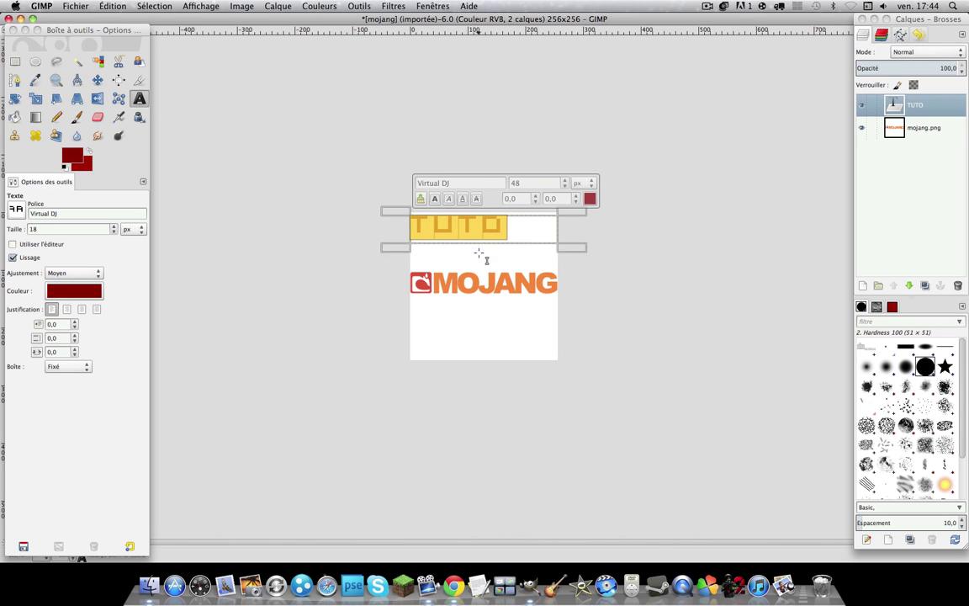
left_click_drag(481, 248, 481, 257)
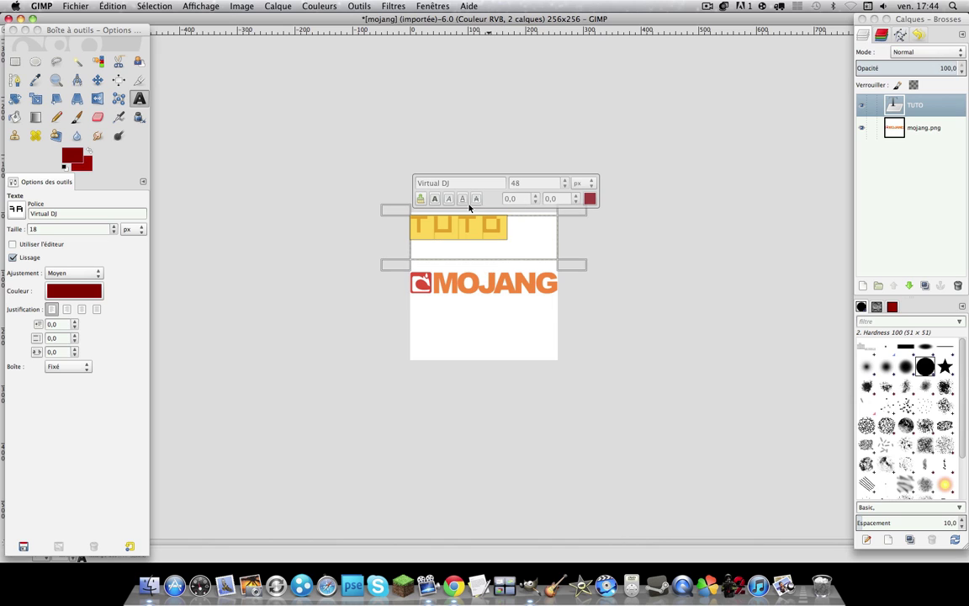
Set the size of the TUTO text to 73 px so that it fills the image width on one line.
left_click(565, 181)
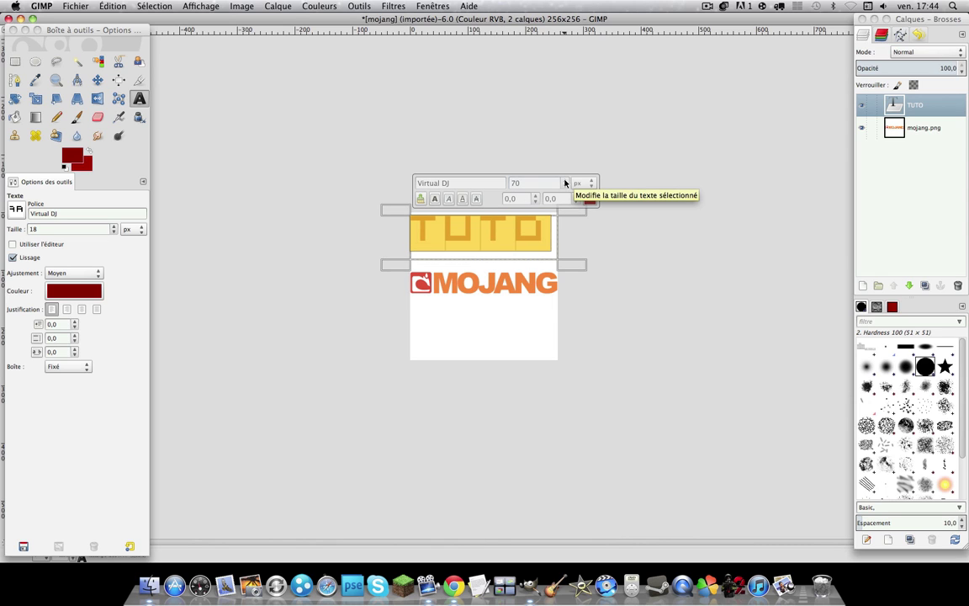
left_click(566, 182)
left_click(566, 182)
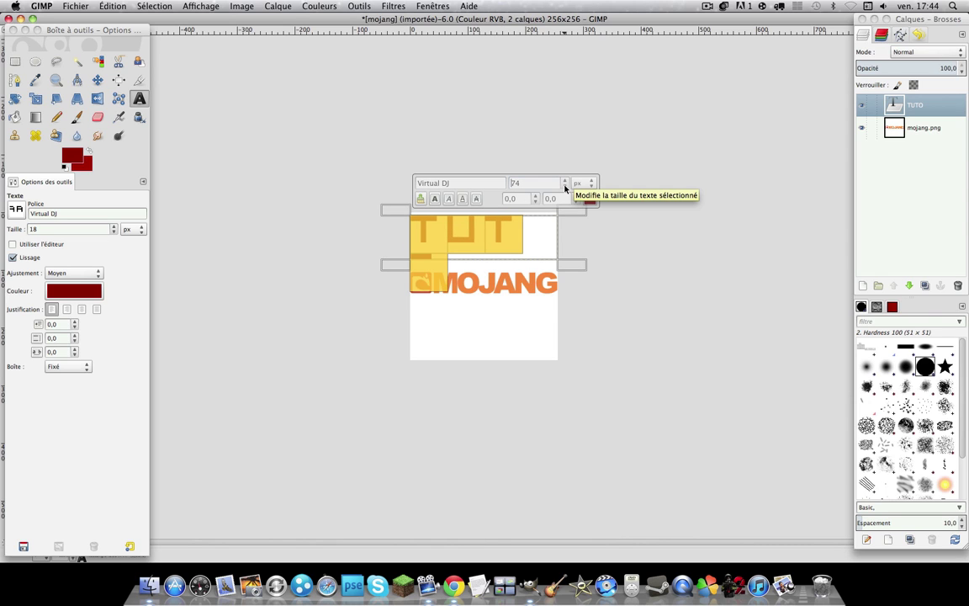
left_click(565, 185)
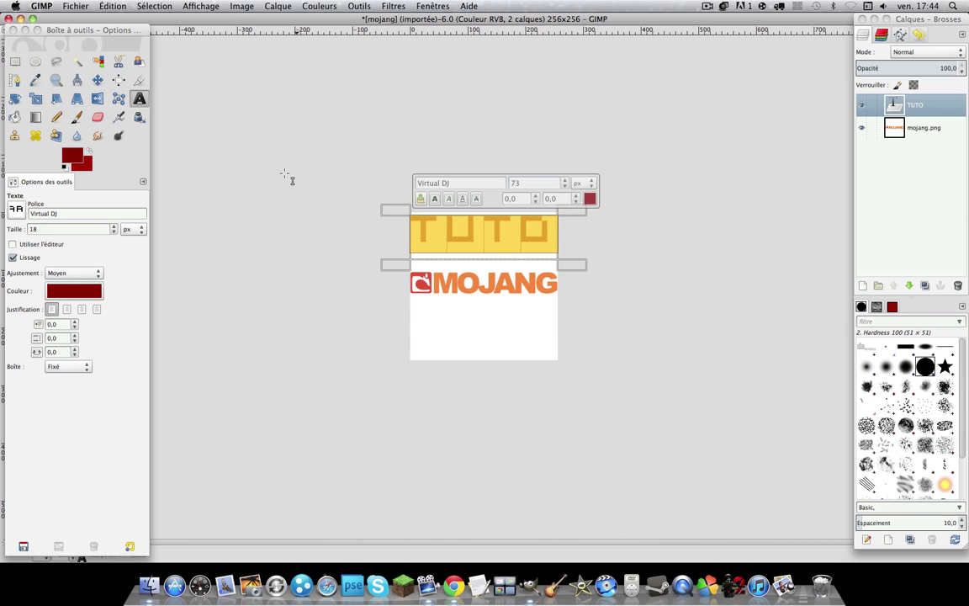
Pick the red of the Mojang icon on the mojang.png layer as the foreground colour.
left_click(76, 62)
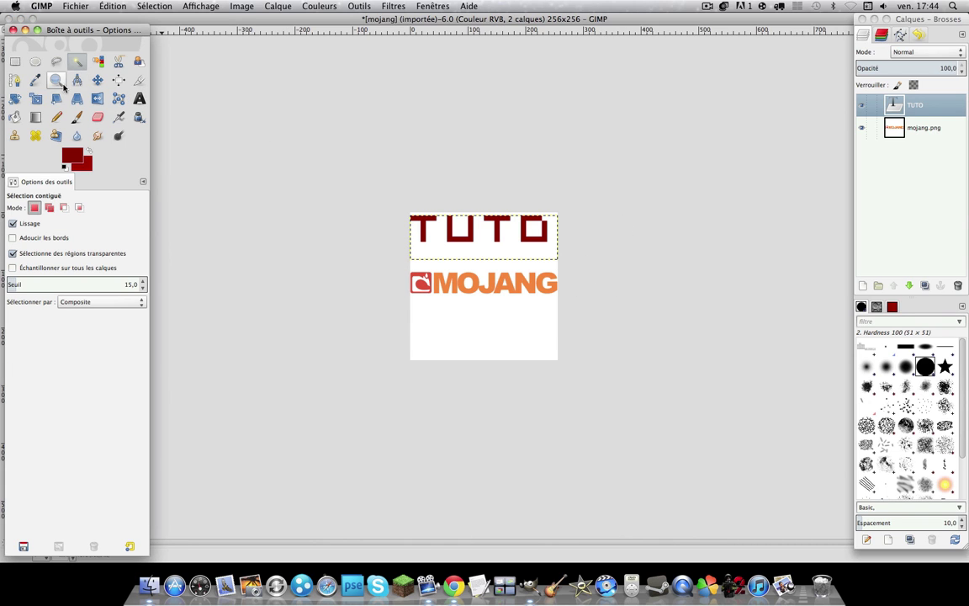
left_click(34, 79)
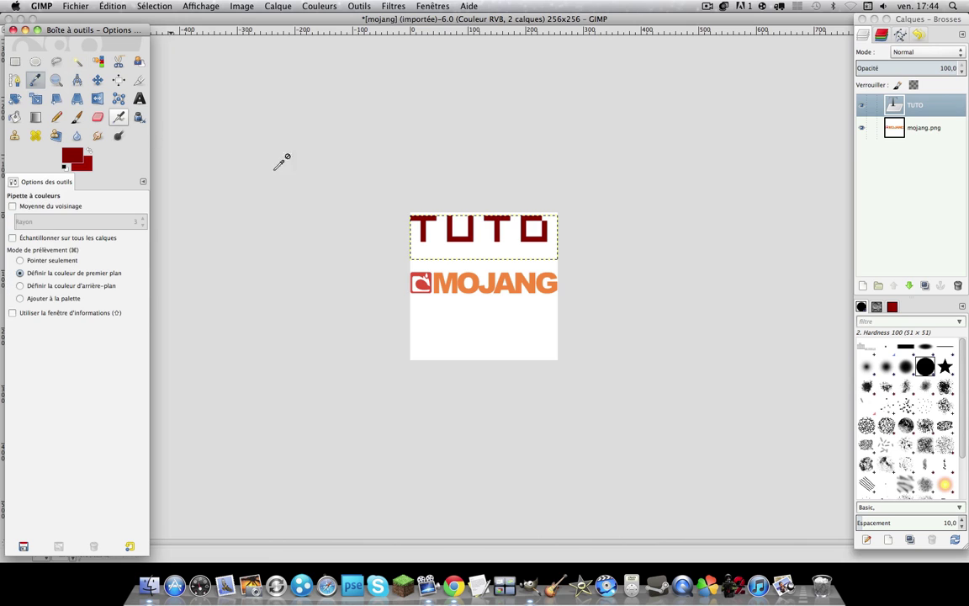
left_click(426, 282)
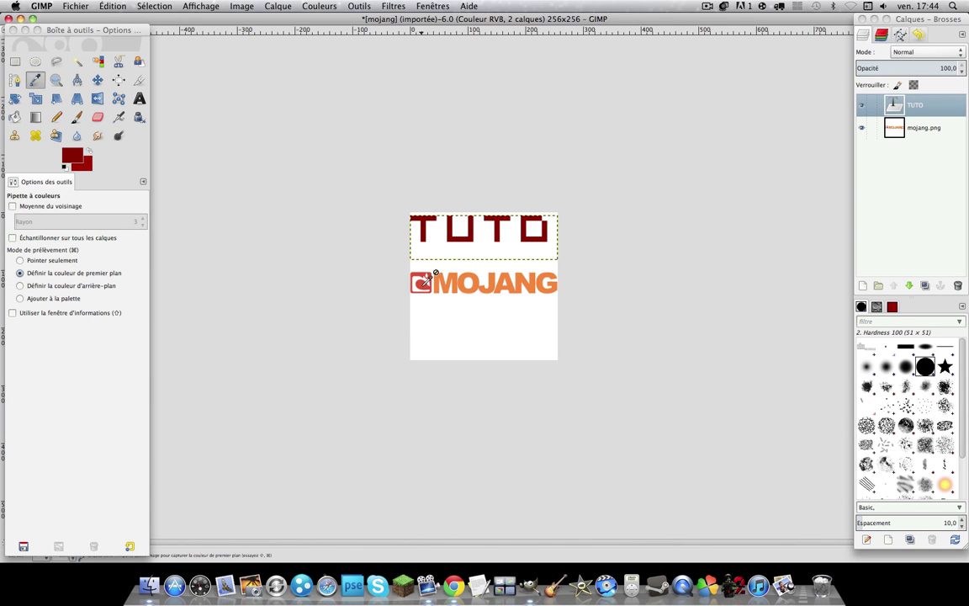
left_click(913, 129)
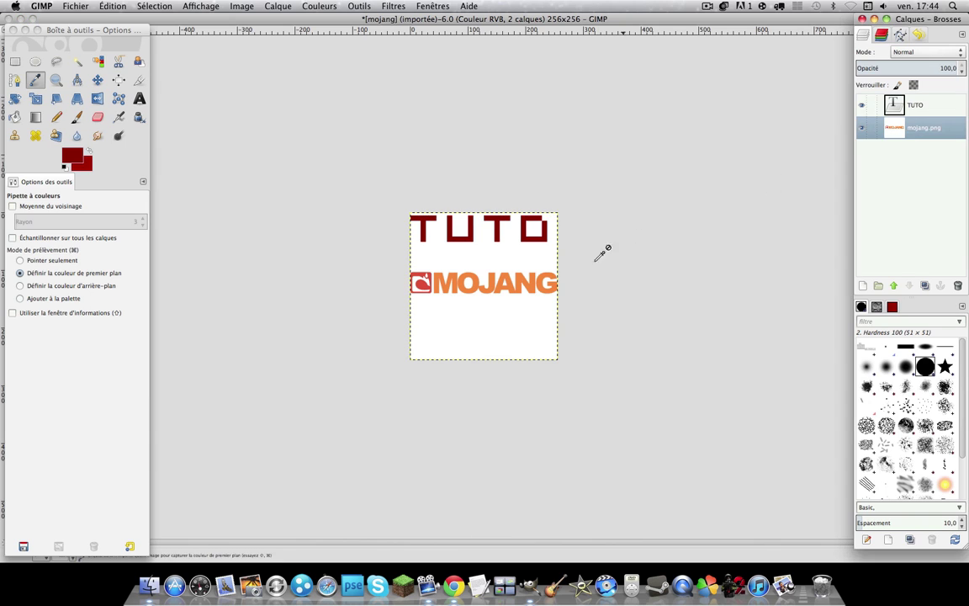
left_click(421, 286)
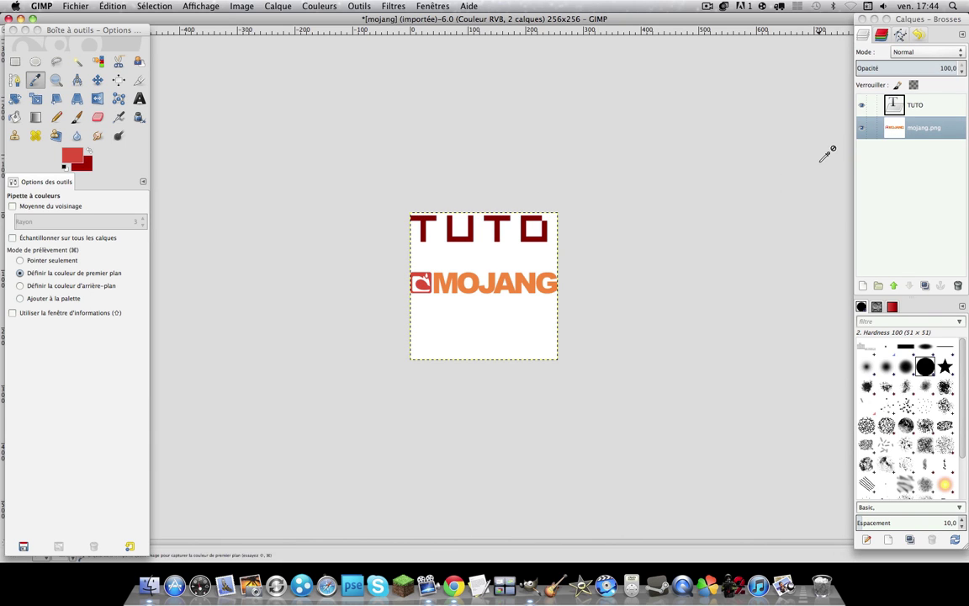
left_click(913, 104)
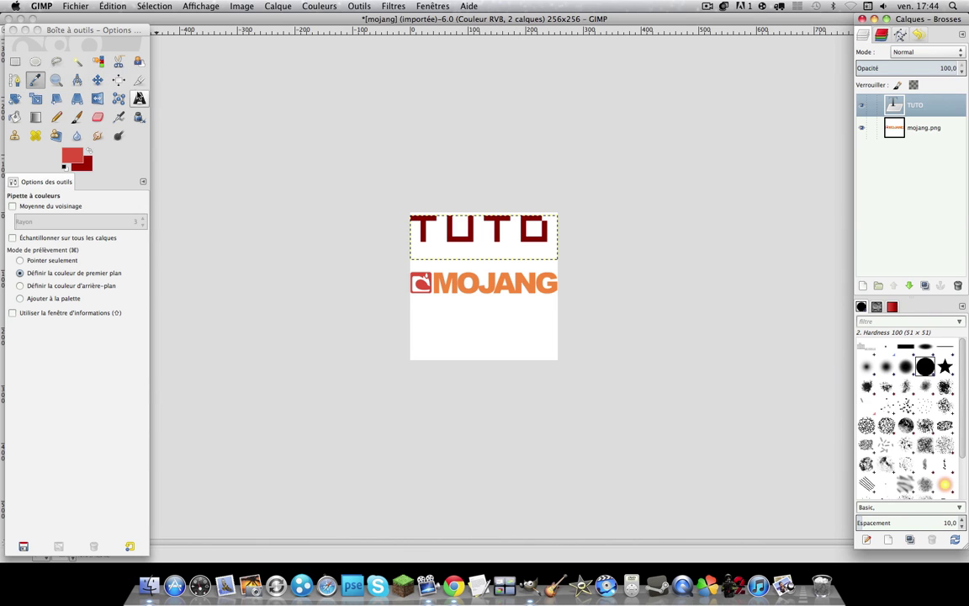
left_click(139, 99)
left_click(412, 235)
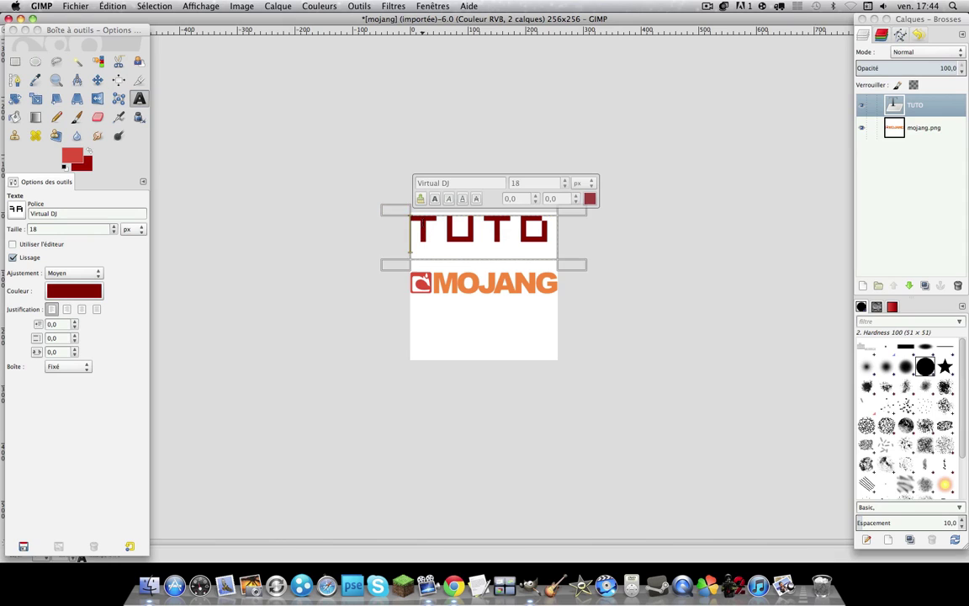
left_click(589, 198)
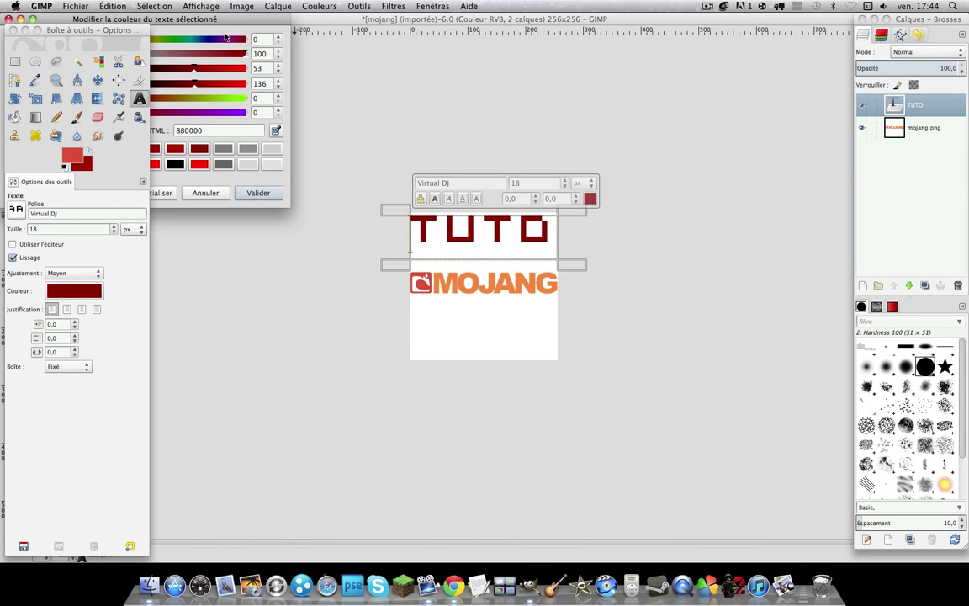
left_click_drag(198, 19, 335, 40)
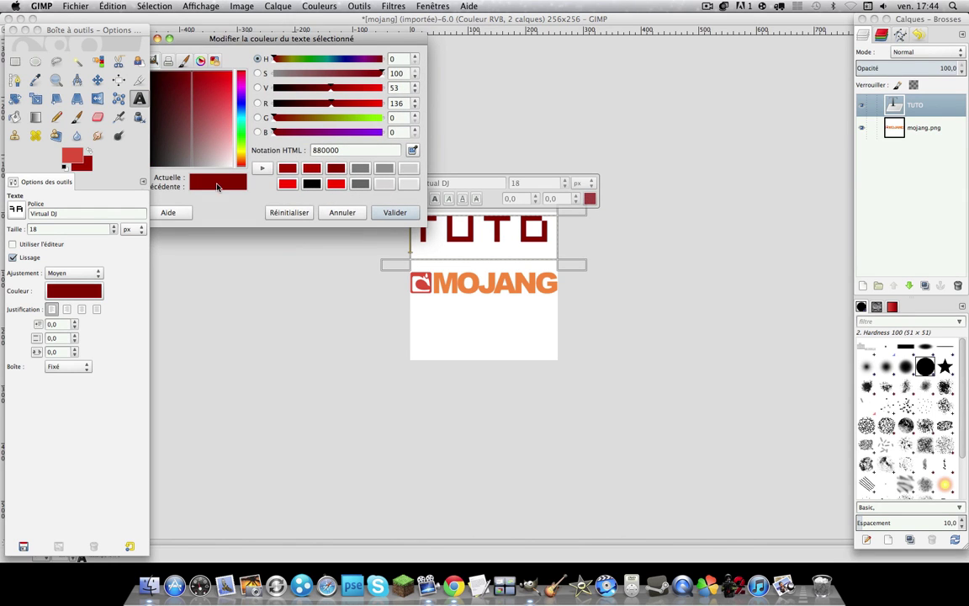
left_click(332, 214)
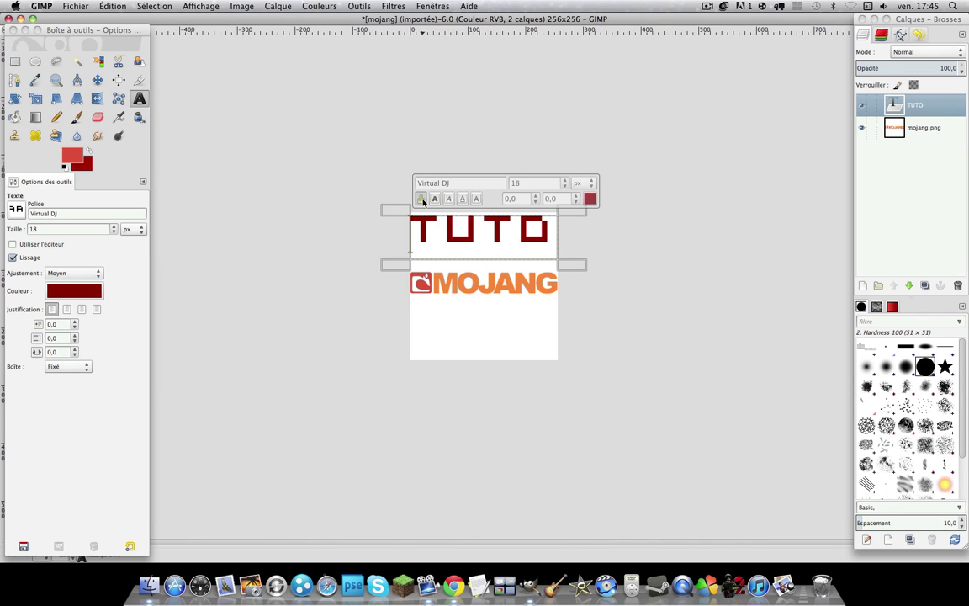
left_click(618, 269)
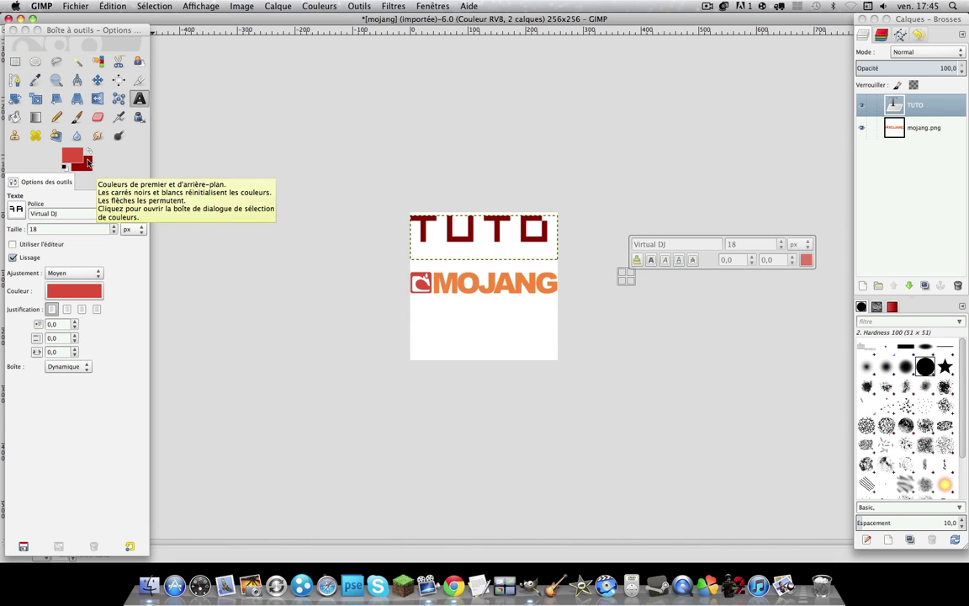
left_click(87, 162)
left_click(390, 192)
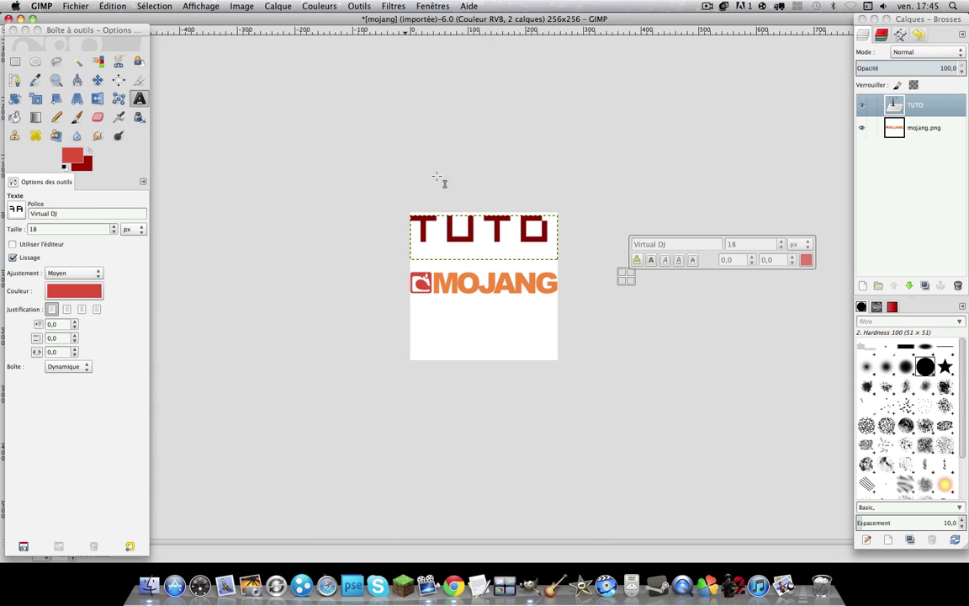
Pick the orange of the MOJANG lettering on the mojang.png layer and swap it into the background colour, with dark red as foreground.
left_click(34, 80)
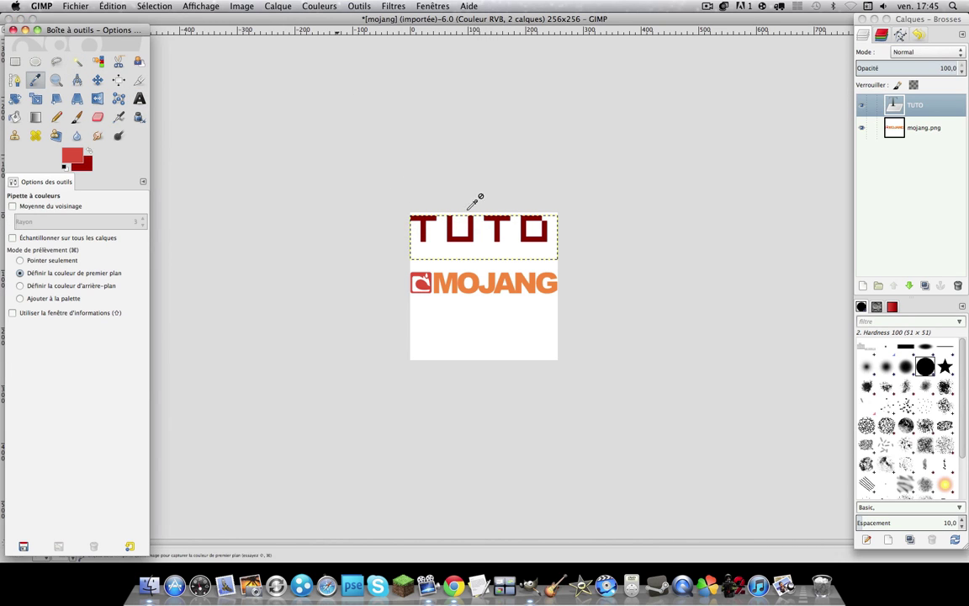
left_click(924, 131)
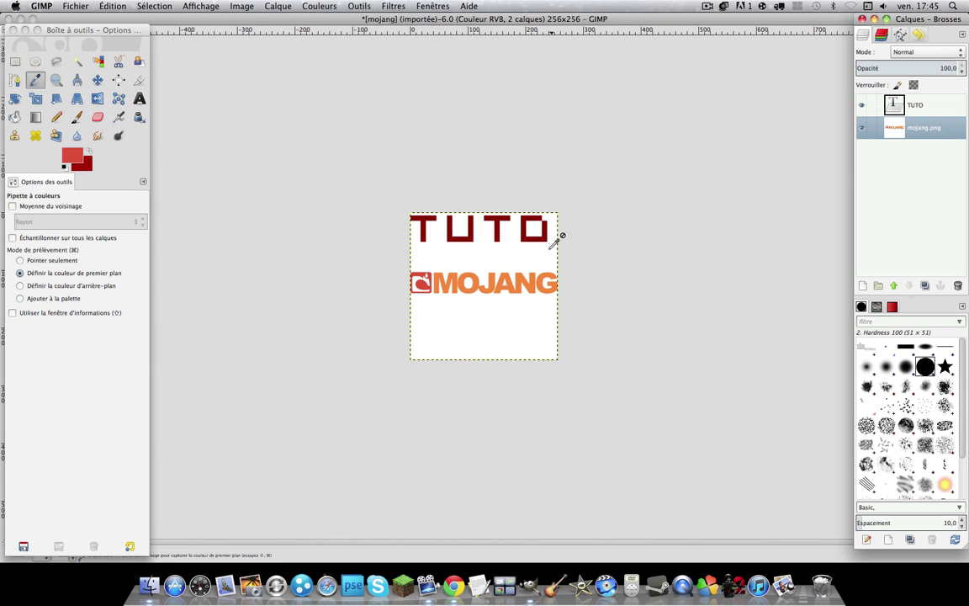
left_click(495, 281)
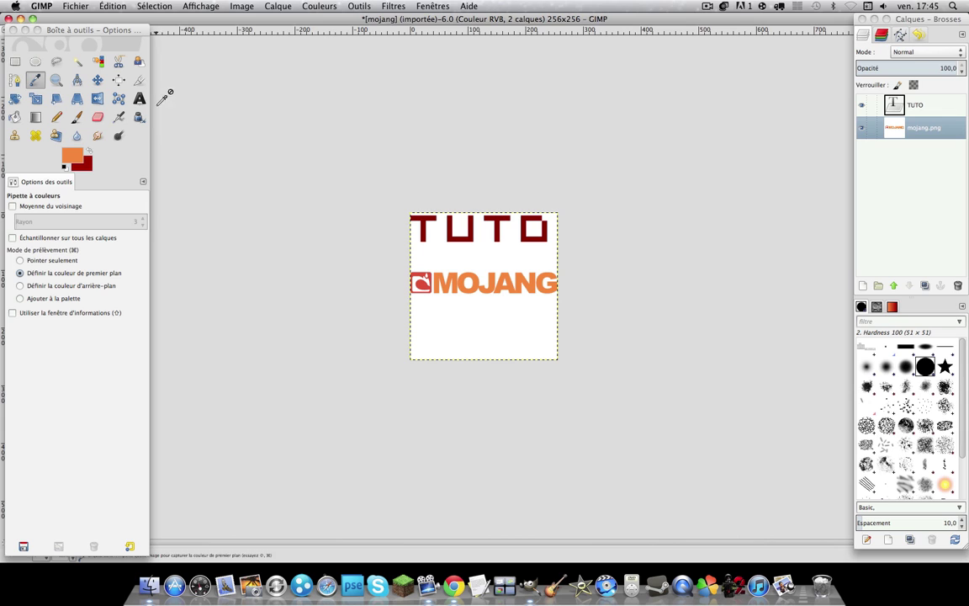
left_click(87, 150)
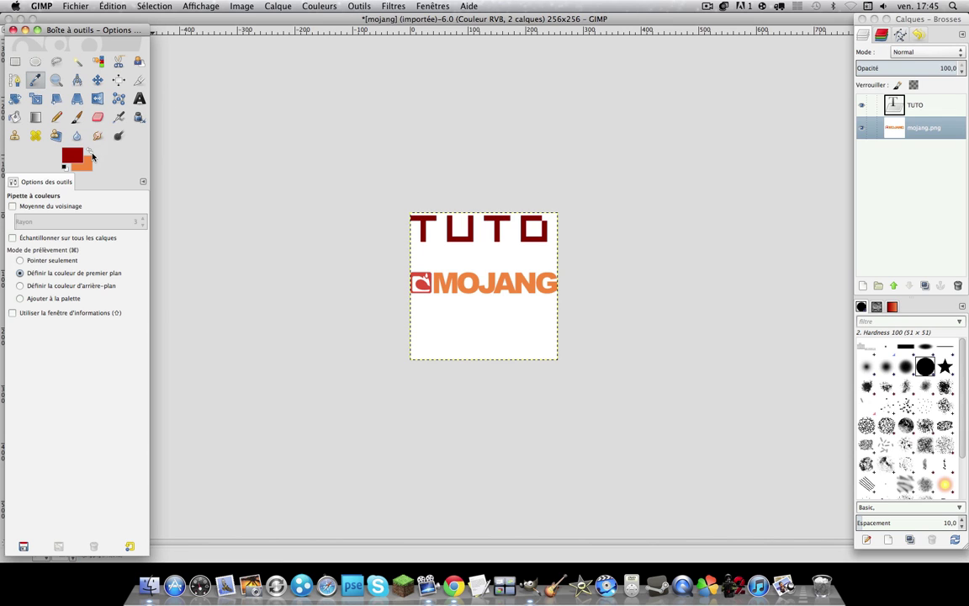
Move the TUTO text slightly right and down, centring it just above the Mojang logo.
left_click(97, 79)
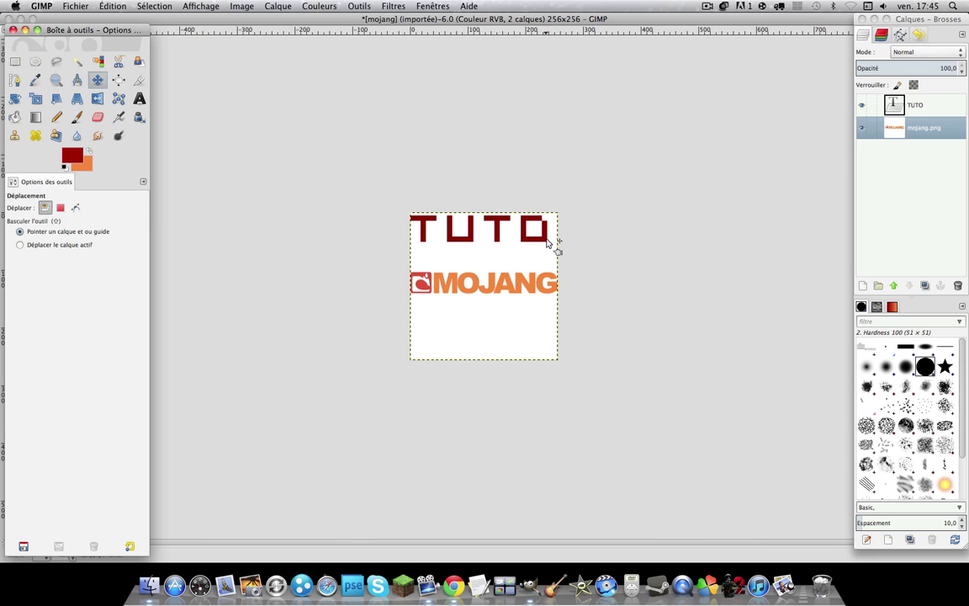
left_click_drag(543, 239, 550, 239)
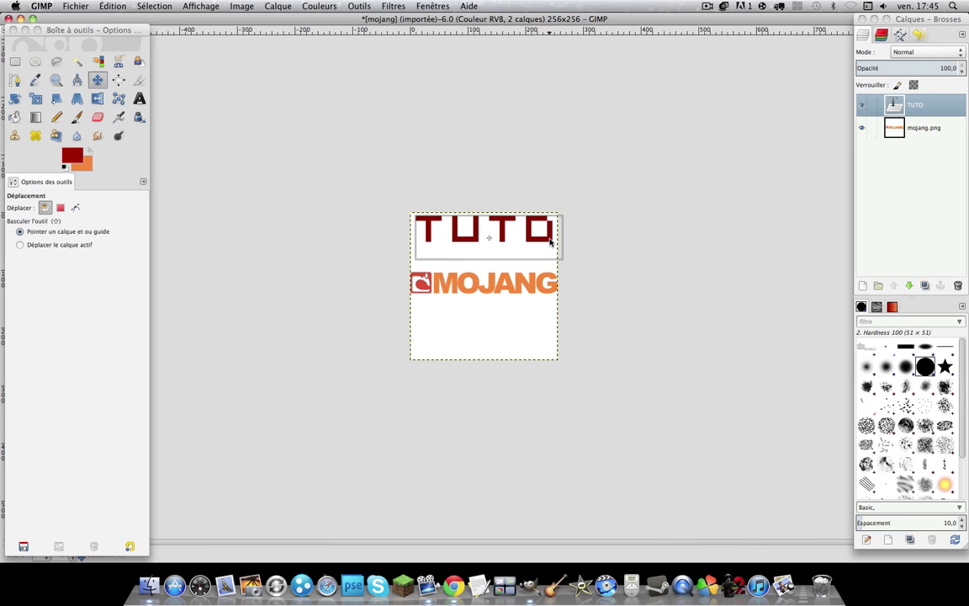
left_click(551, 242)
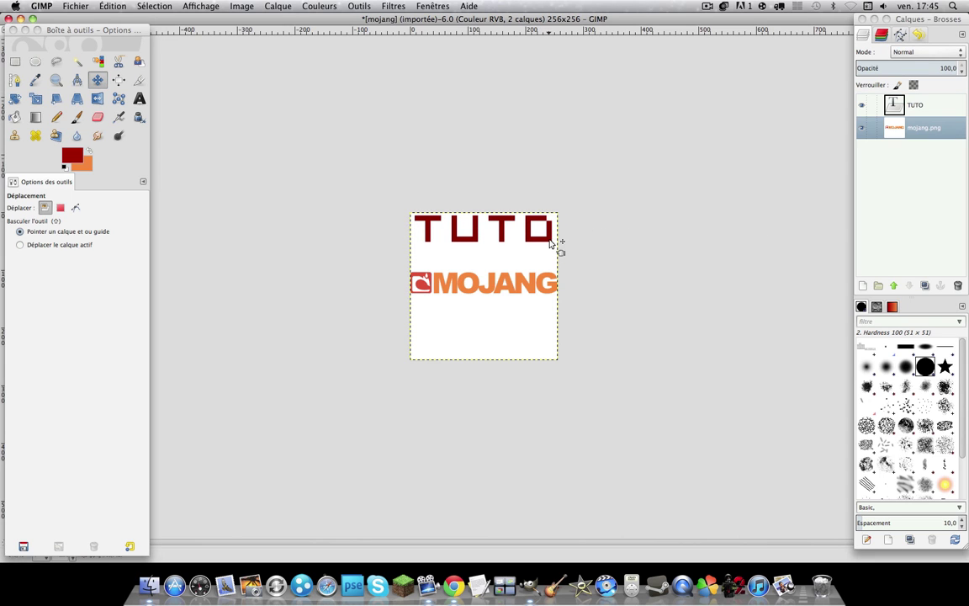
left_click(535, 244)
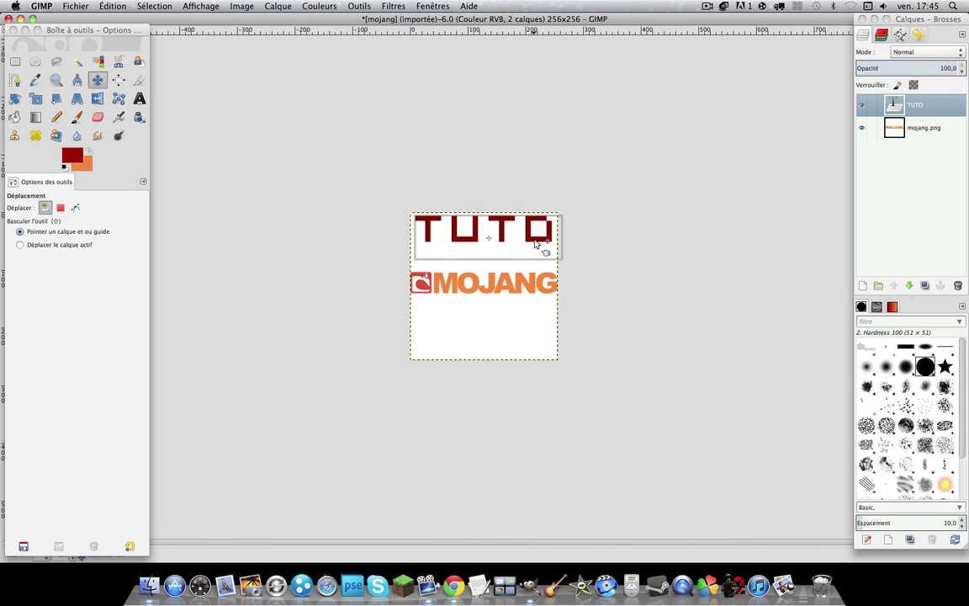
left_click_drag(535, 244, 536, 253)
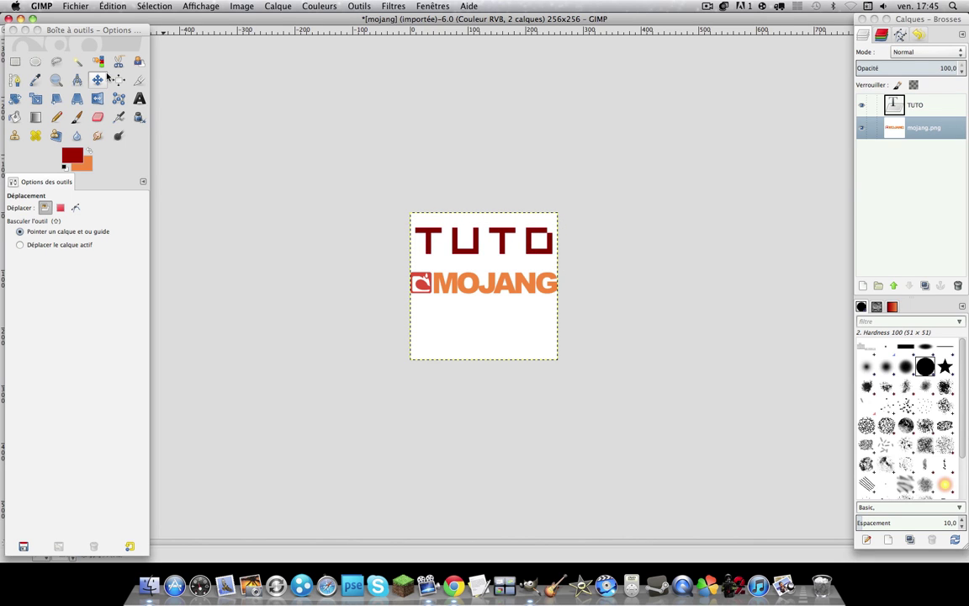
Select all the dark red letters on the TUTO layer with Select by Color.
left_click(76, 61)
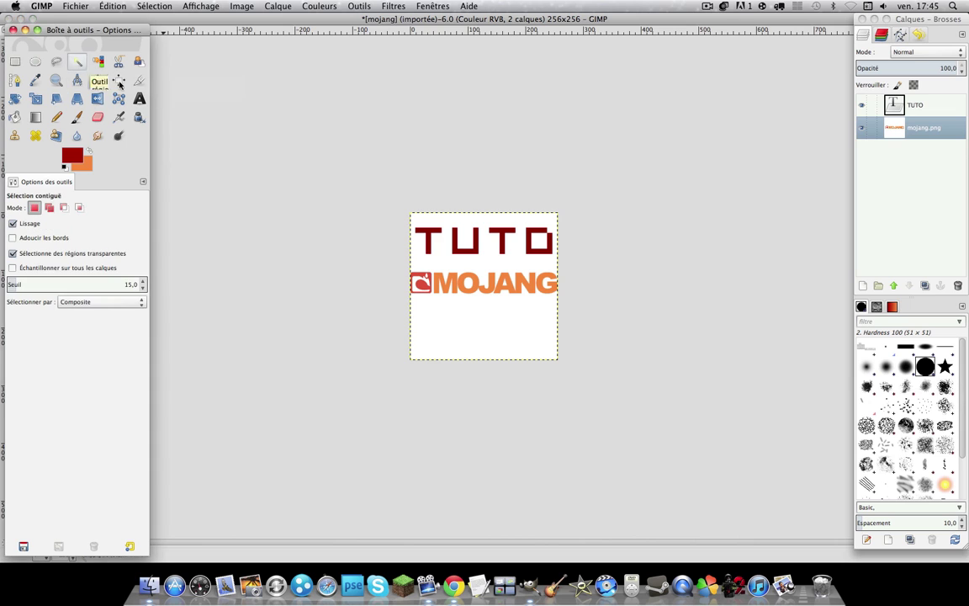
left_click(98, 62)
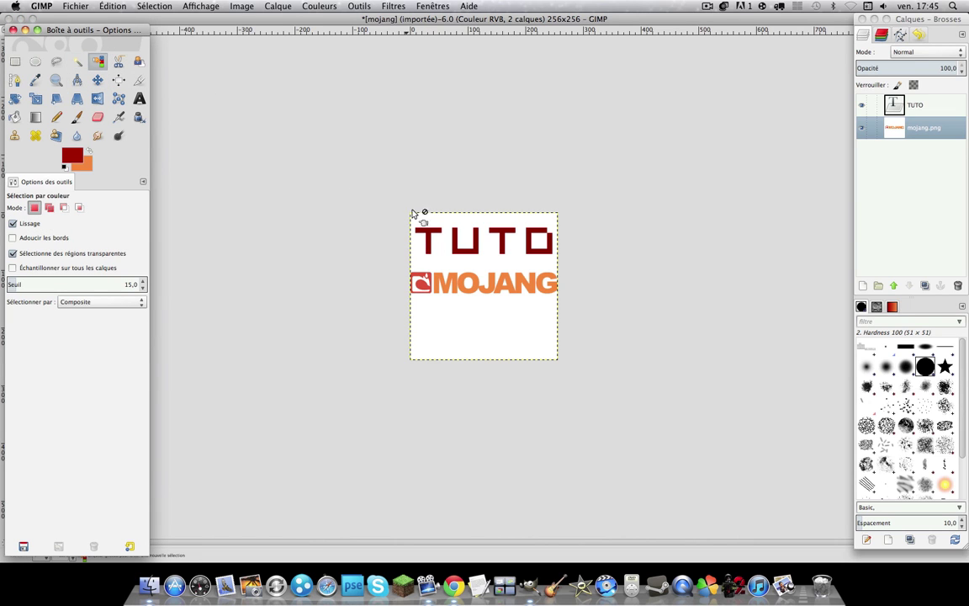
left_click(877, 102)
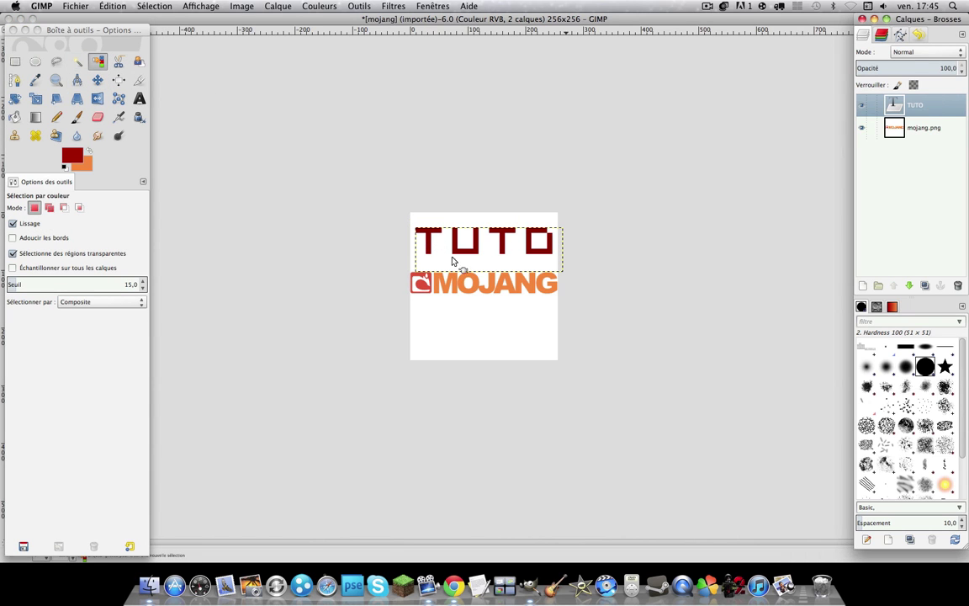
left_click(501, 242)
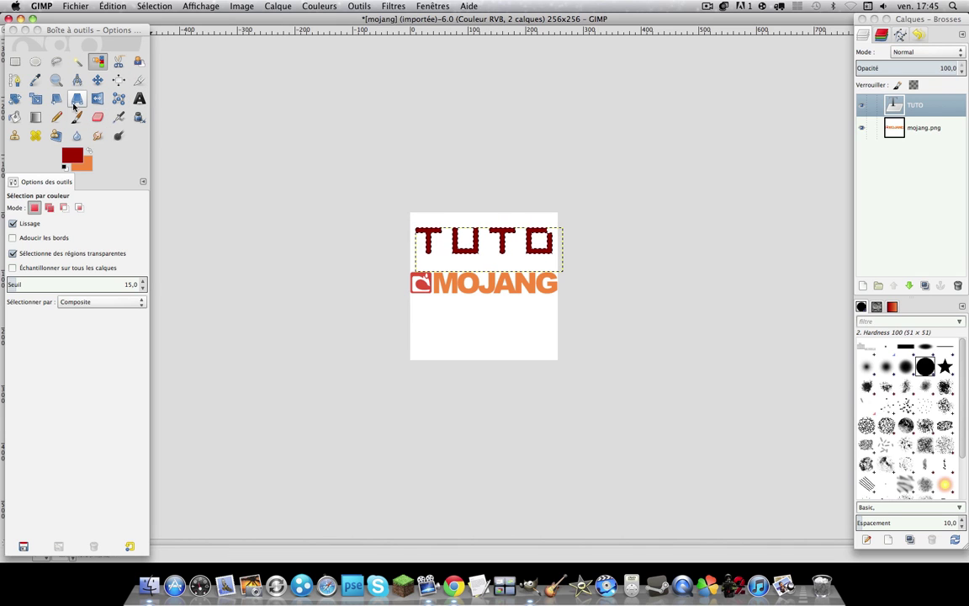
Fill the selected TUTO letters with a dark red to orange gradient using the "Suivant la forme (excroissa..." shape.
left_click(36, 123)
left_click(79, 264)
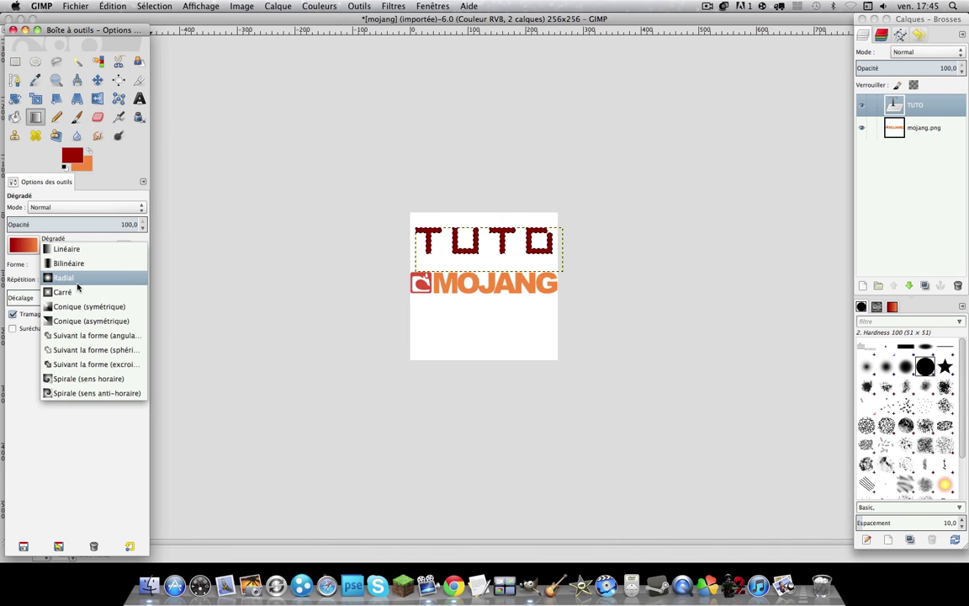
left_click(80, 364)
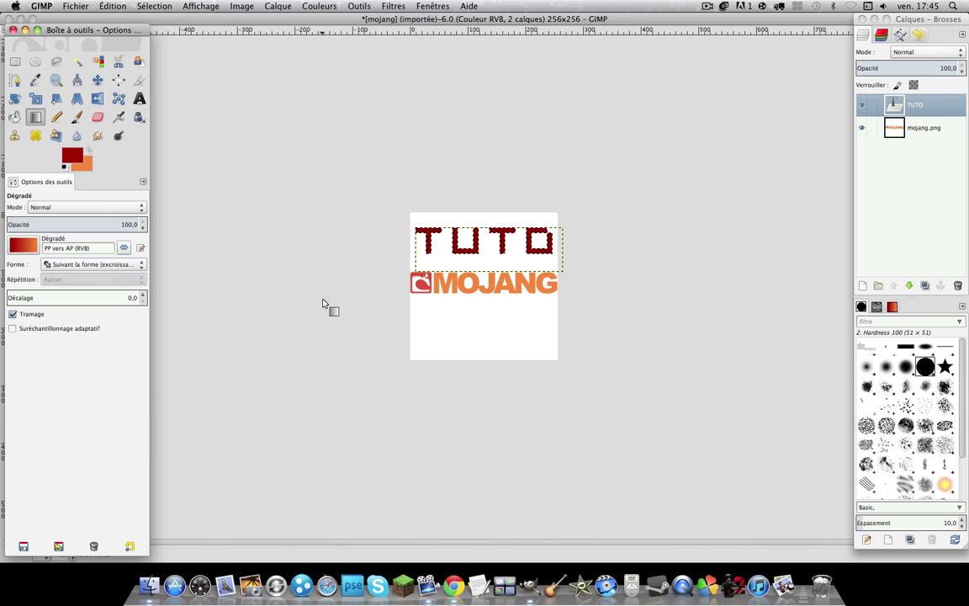
left_click(476, 259)
left_click_drag(476, 258, 460, 284)
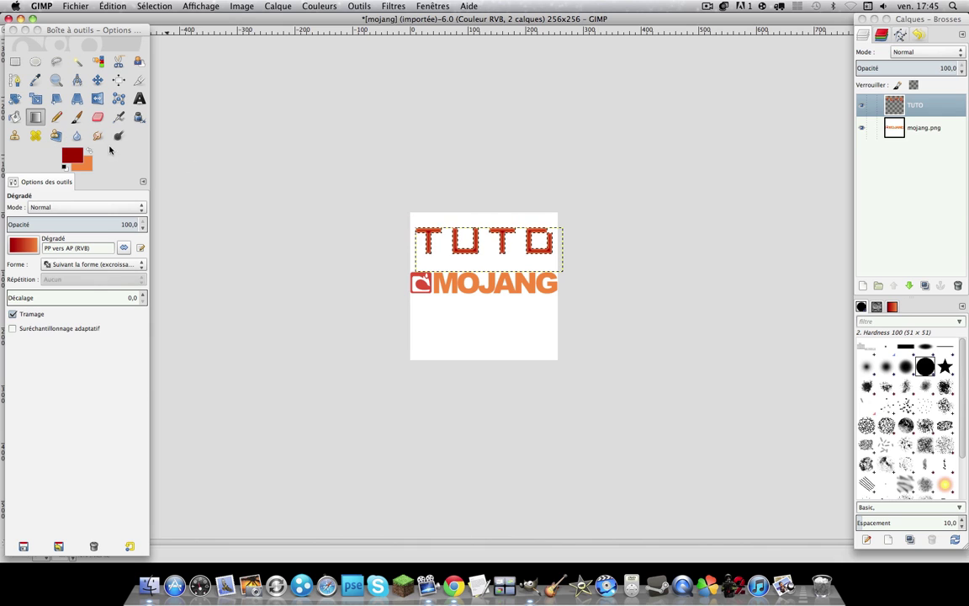
Swap the foreground and background colours and refill the selected TUTO letters with the orange to dark red gradient.
left_click(85, 158)
left_click(88, 154)
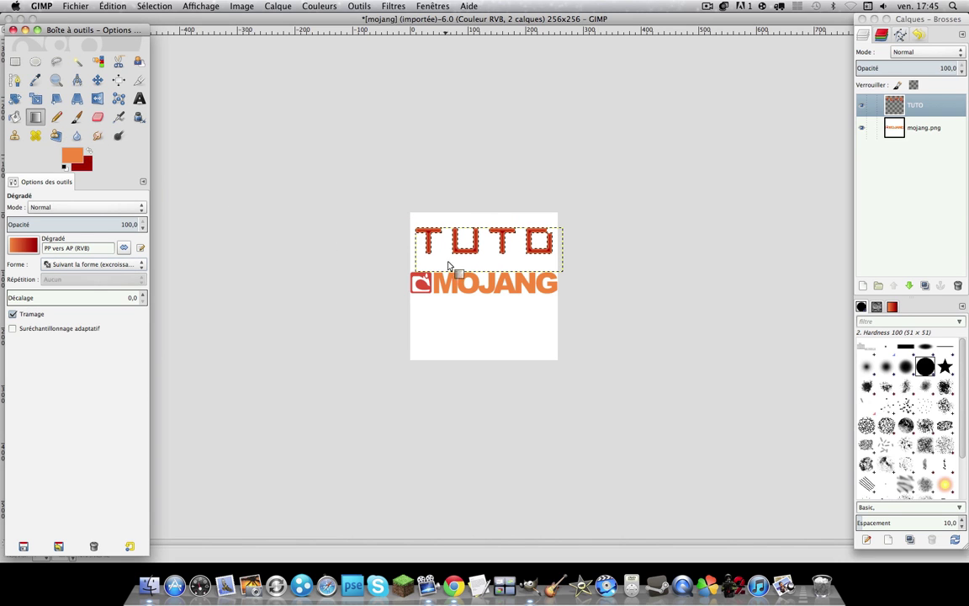
left_click_drag(448, 268, 427, 276)
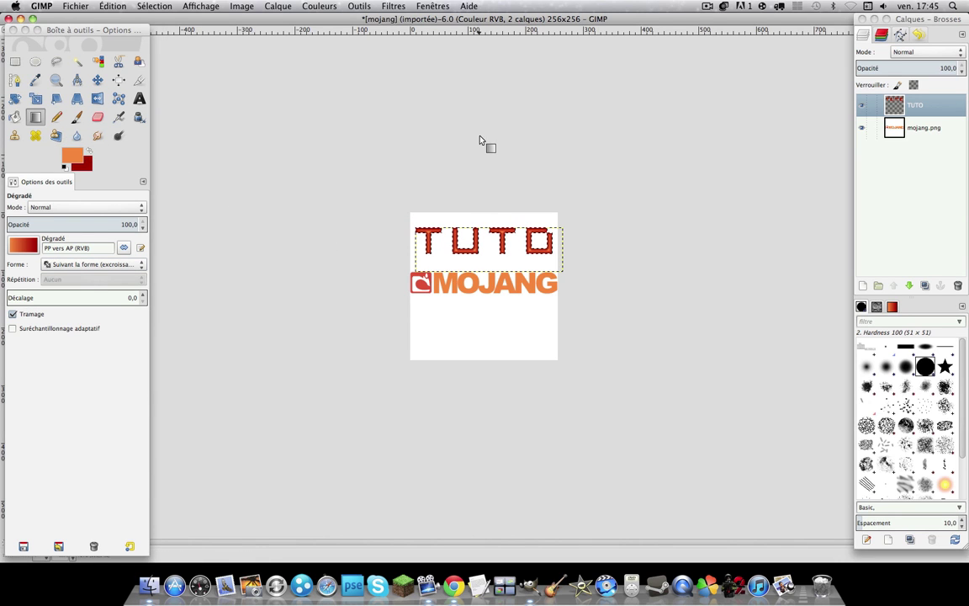
Apply the Relief distortion filter to the TUTO letters as Carte de relief with azimuth 102,86, elevation 45,71 and depth 13.
left_click(396, 6)
mouse_move(421, 93)
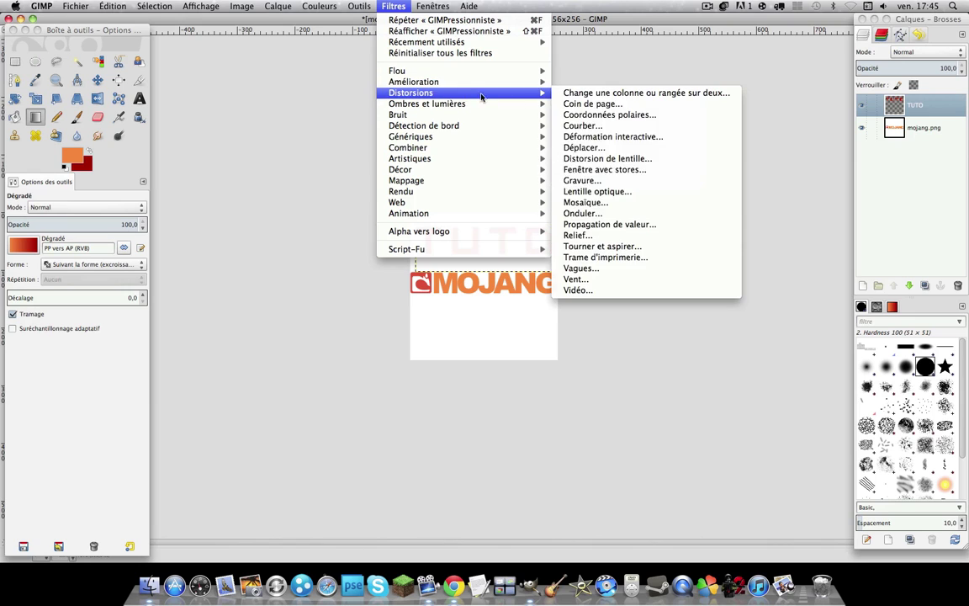
left_click(603, 246)
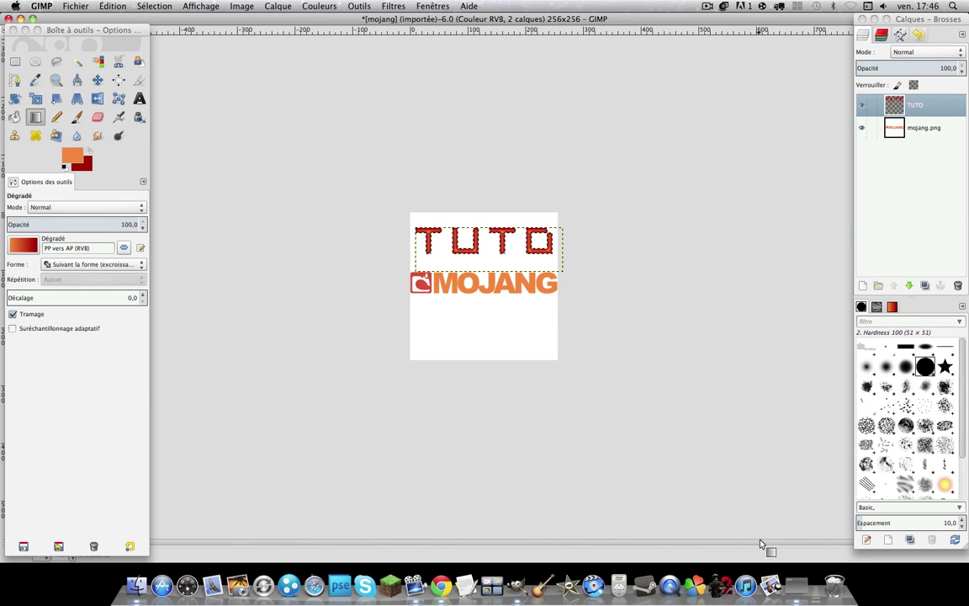
left_click(799, 586)
left_click_drag(146, 25, 408, 69)
left_click(284, 159)
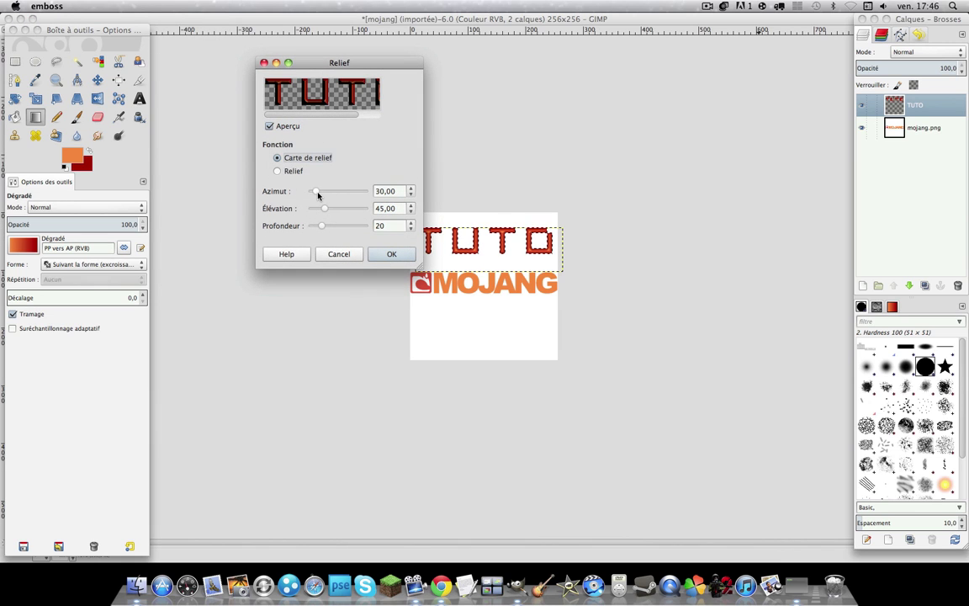
left_click_drag(319, 193, 325, 193)
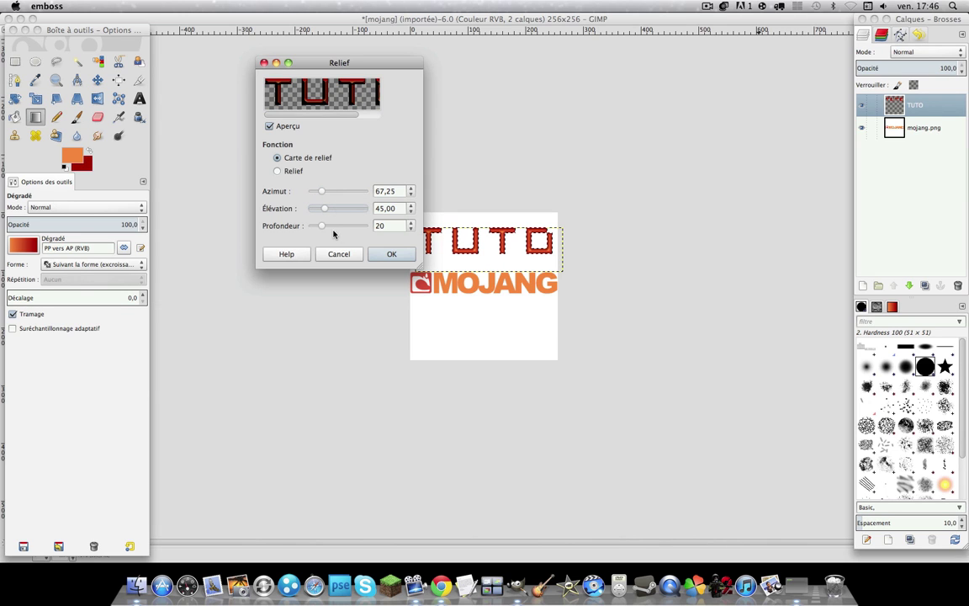
mouse_move(325, 227)
left_mouse_down()
mouse_move(335, 208)
mouse_move(333, 228)
mouse_move(317, 227)
mouse_move(319, 216)
left_mouse_up()
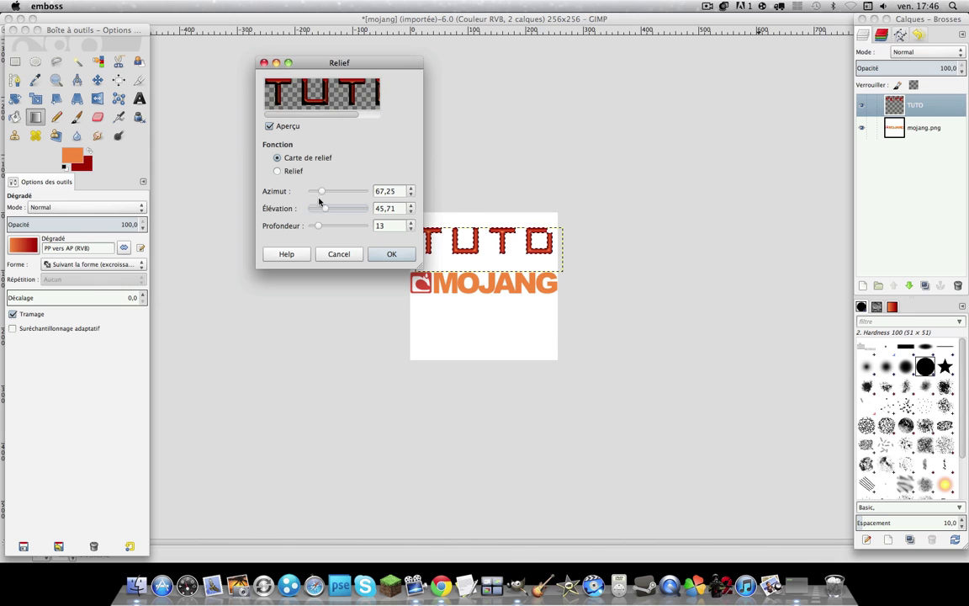
left_click_drag(319, 194, 327, 195)
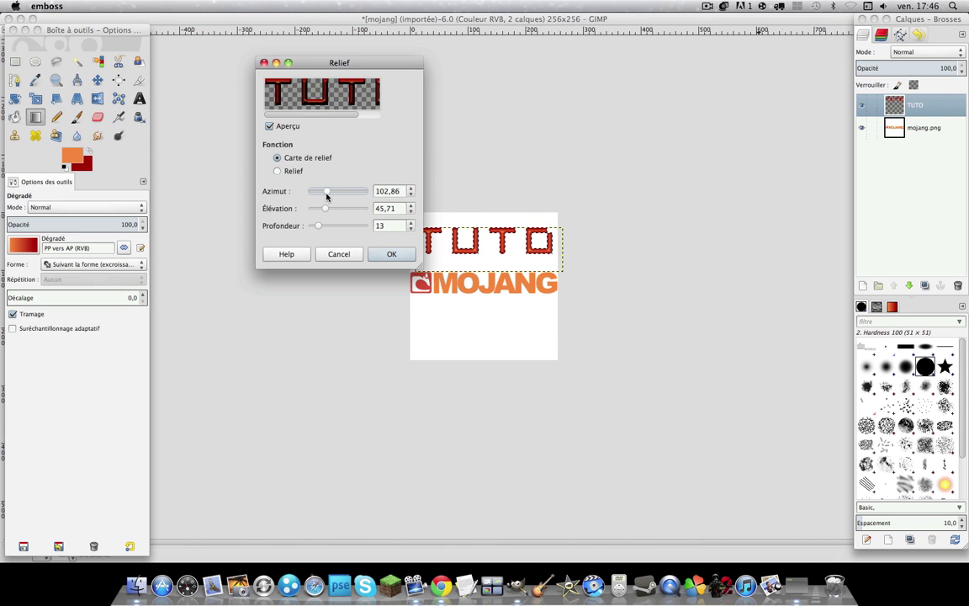
left_click(387, 255)
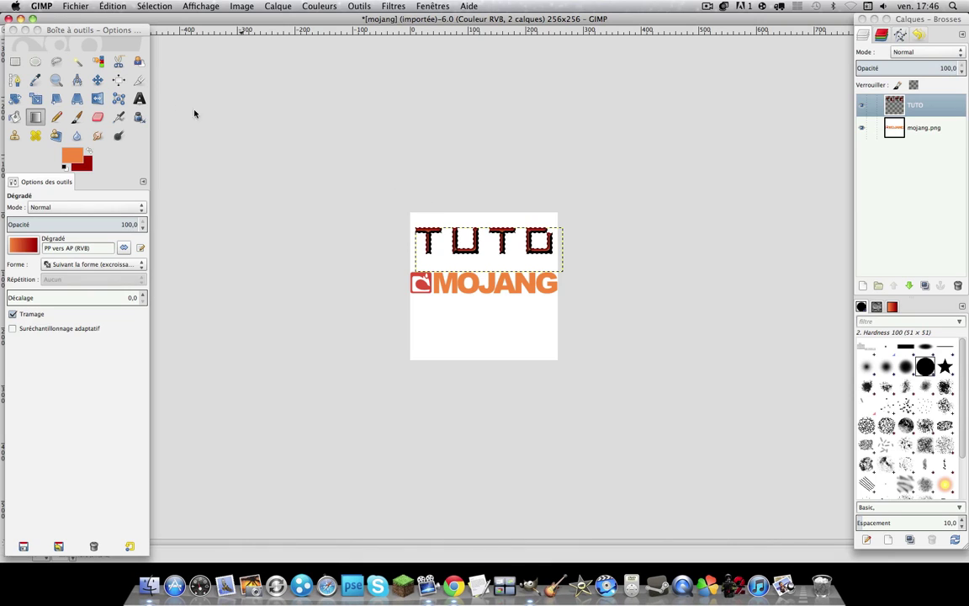
Make mojang.png the active layer and set the background colour to the brown 944600.
left_click(920, 135)
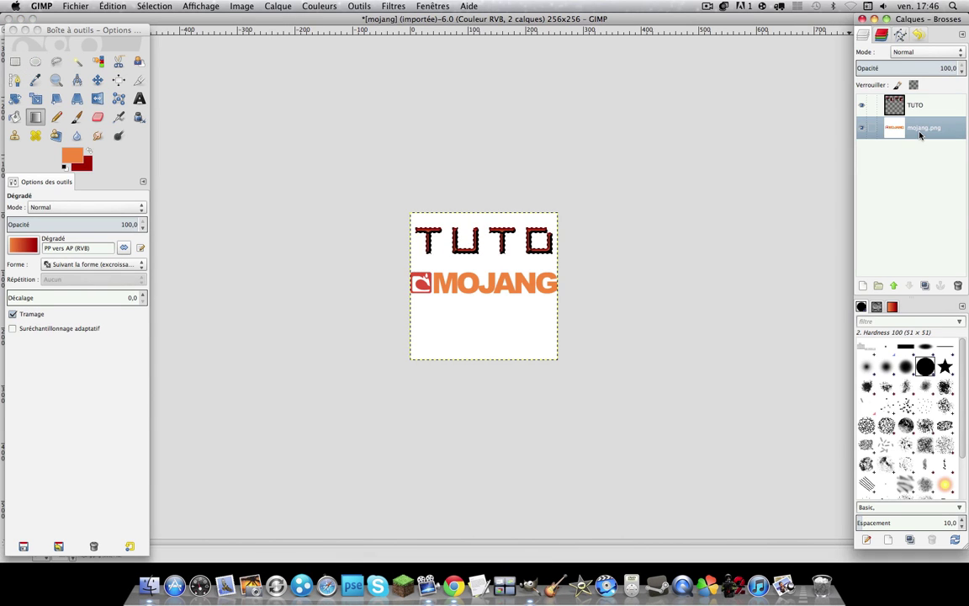
left_click(83, 171)
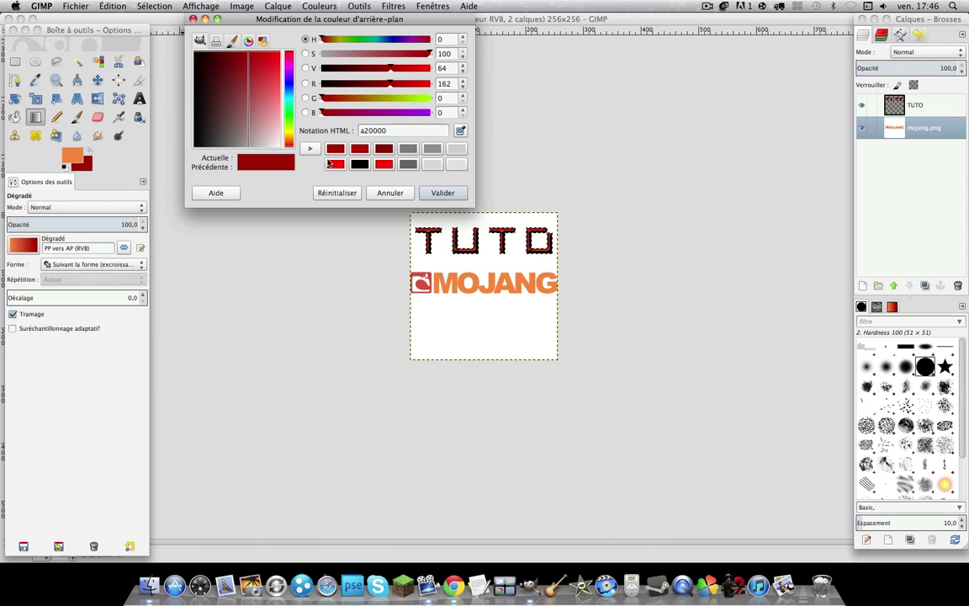
left_click(289, 140)
left_click(289, 141)
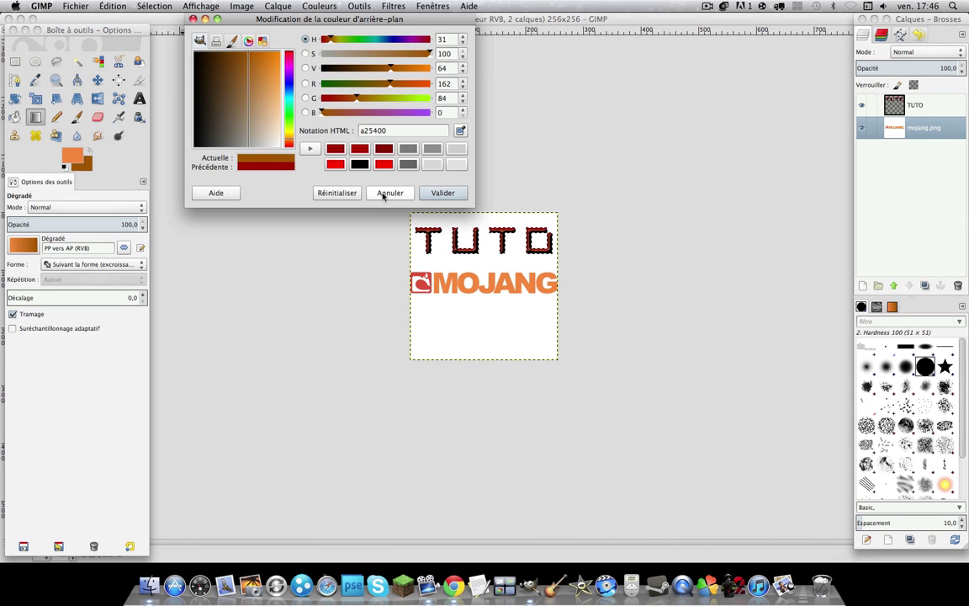
left_click(290, 140)
left_click_drag(274, 68, 310, 21)
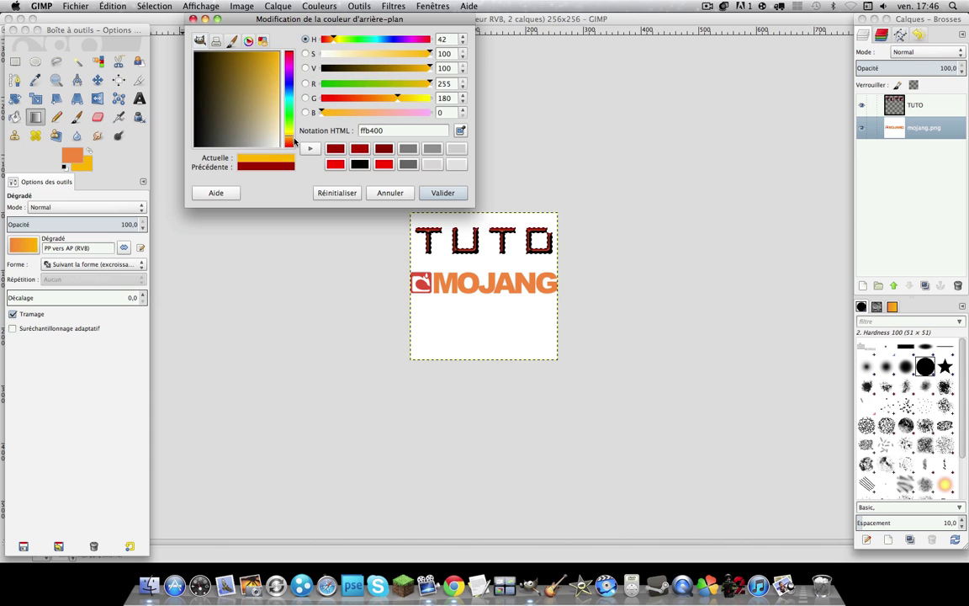
left_click(289, 140)
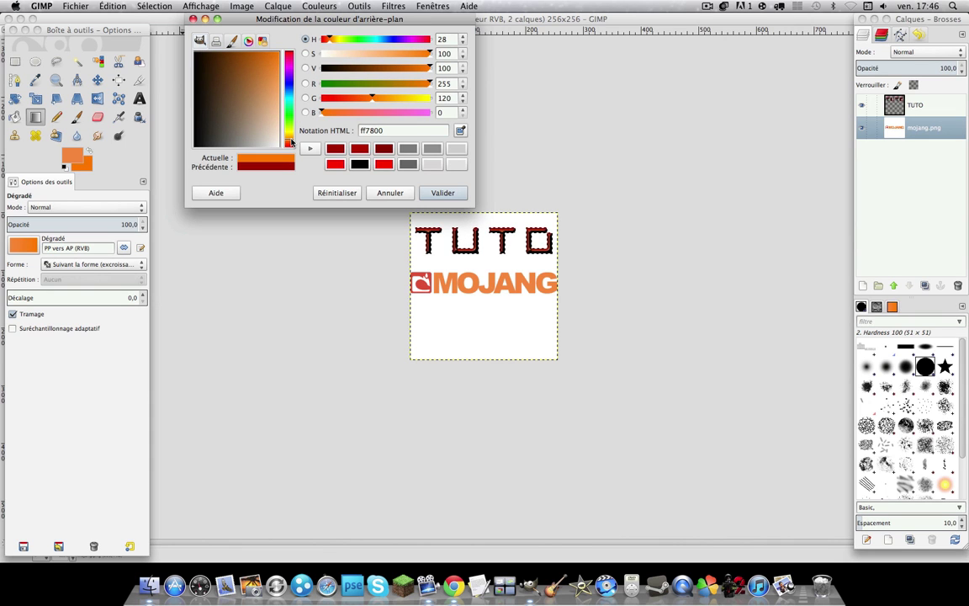
left_click_drag(278, 50, 249, 50)
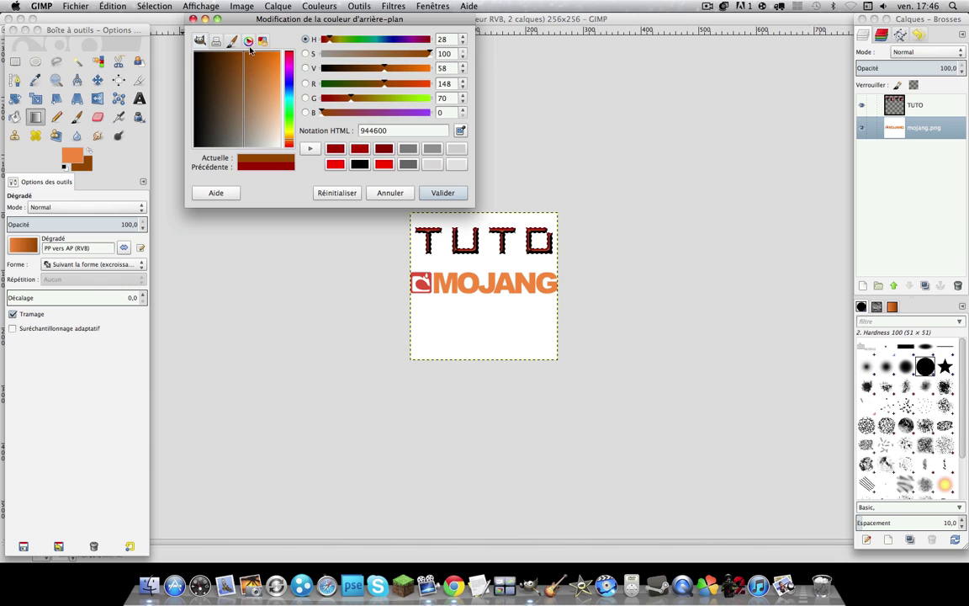
left_click(449, 198)
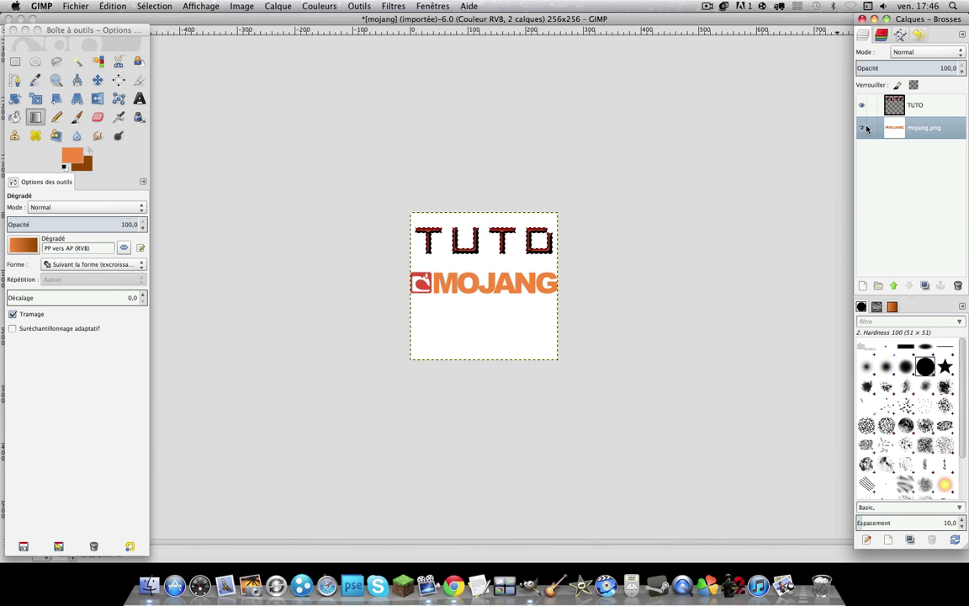
Select the orange MOJANG lettering by colour and fill it with the orange to brown shape-following gradient.
left_click(98, 61)
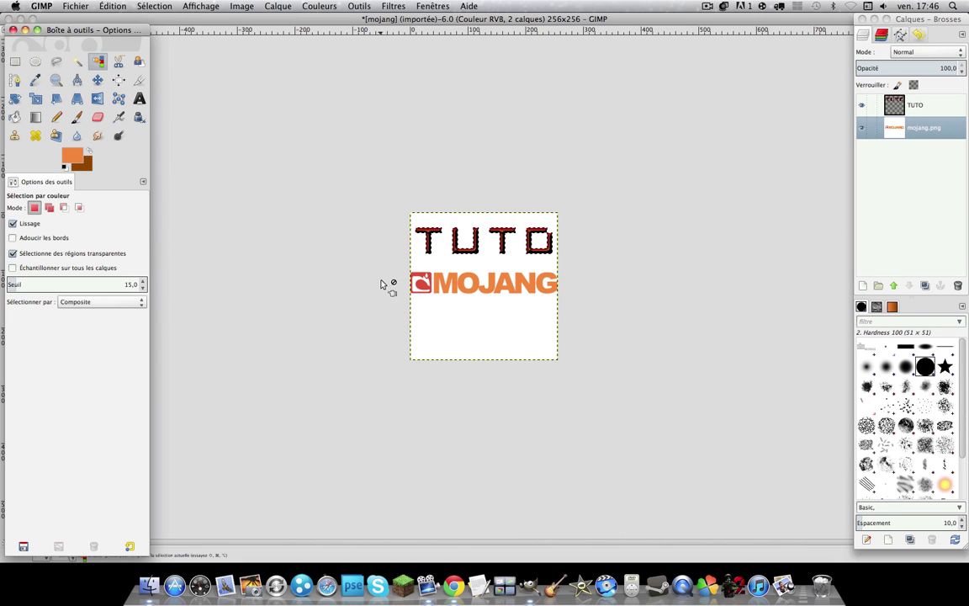
left_click(436, 290)
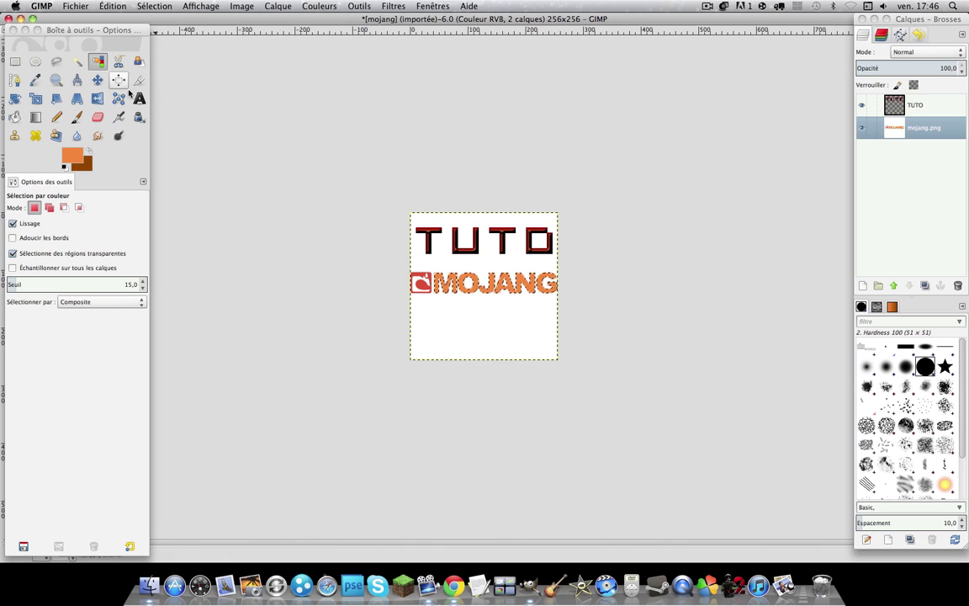
left_click(40, 120)
left_click_drag(368, 276, 333, 244)
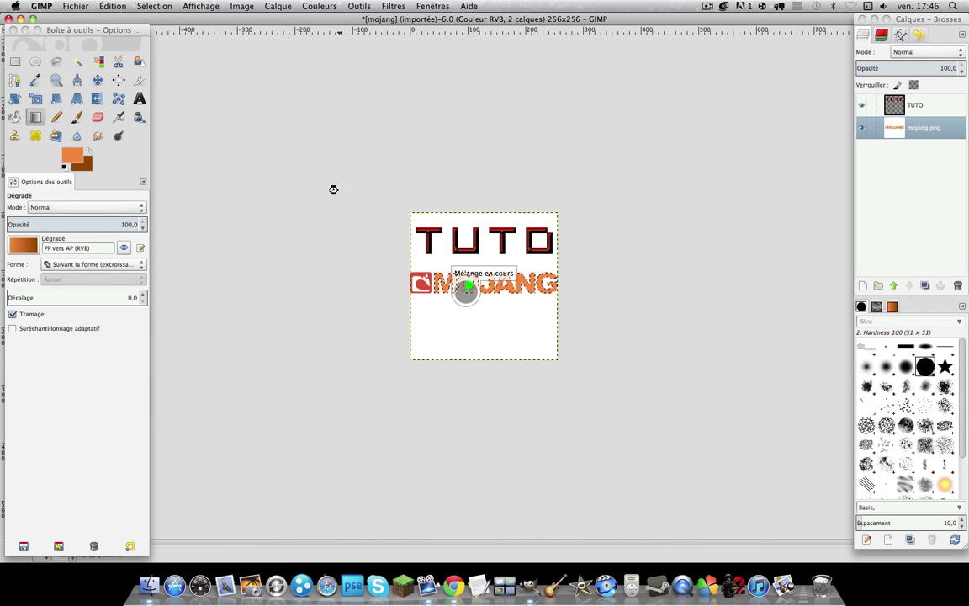
Repeat the Relief filter on the MOJANG lettering and clear the selection.
left_click(394, 6)
left_click(399, 20)
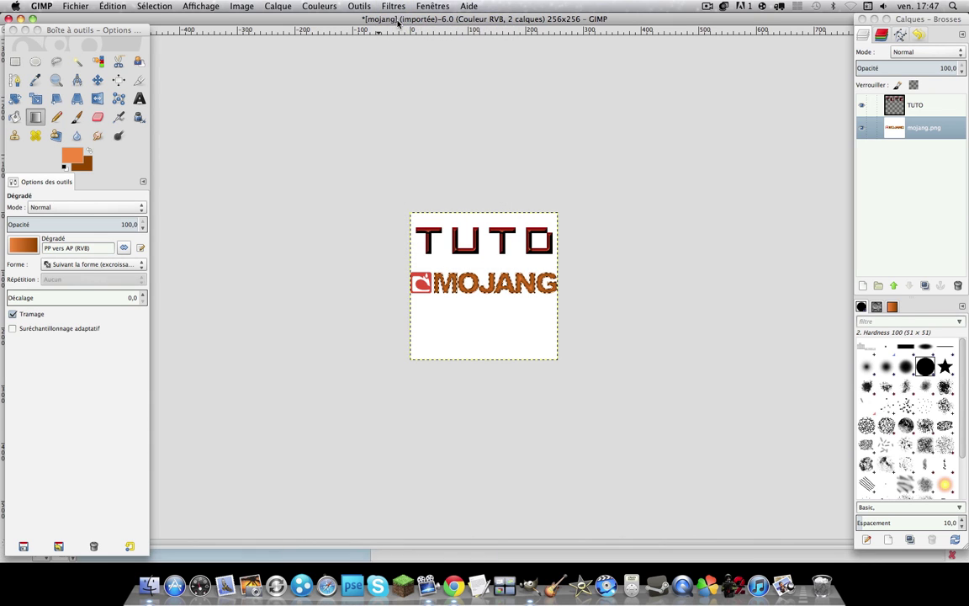
key("r")
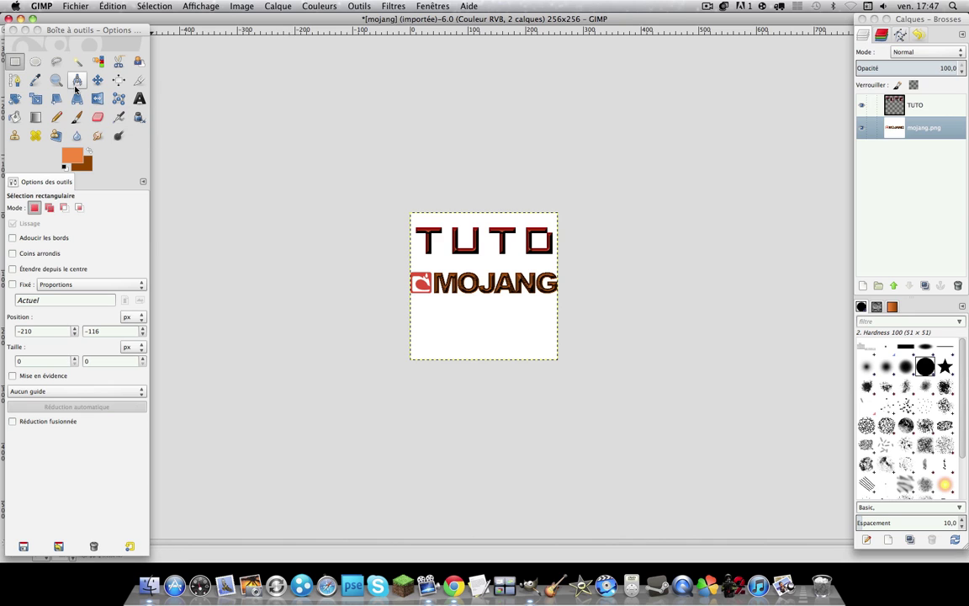
Select the red area of the square icon beside the MOJANG lettering with the contiguous selection tool.
left_click(55, 62)
left_click(37, 94)
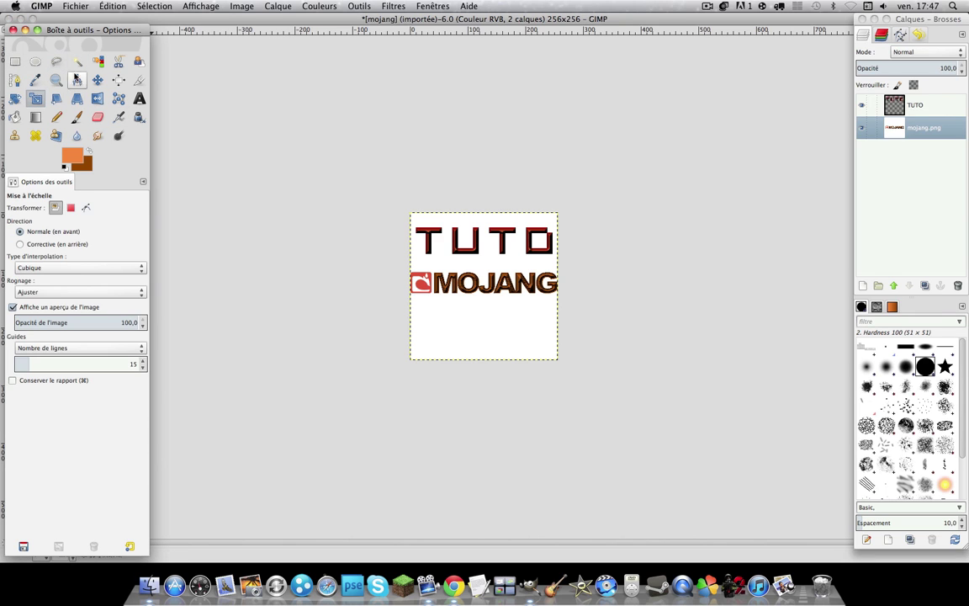
left_click(76, 62)
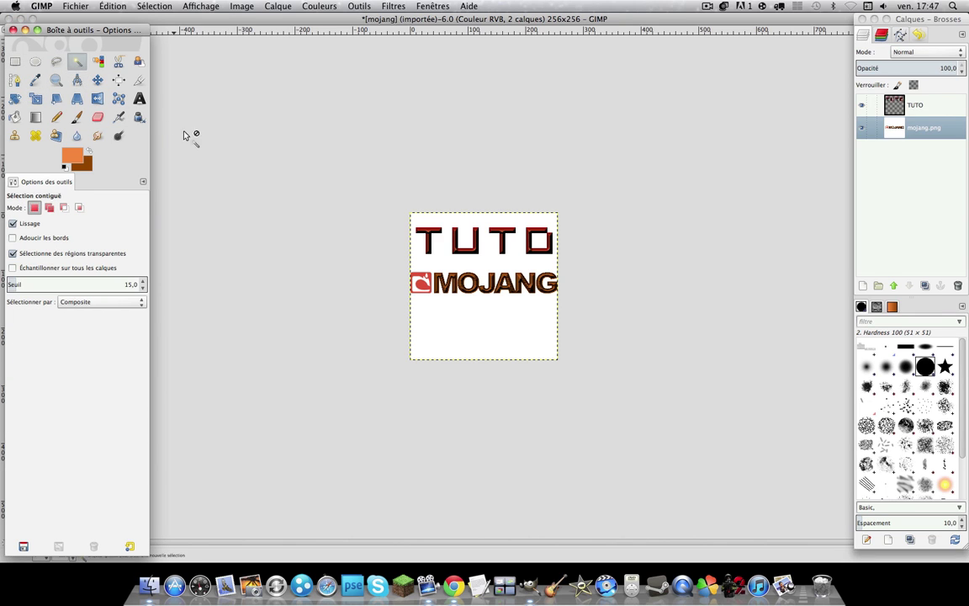
left_click(427, 288)
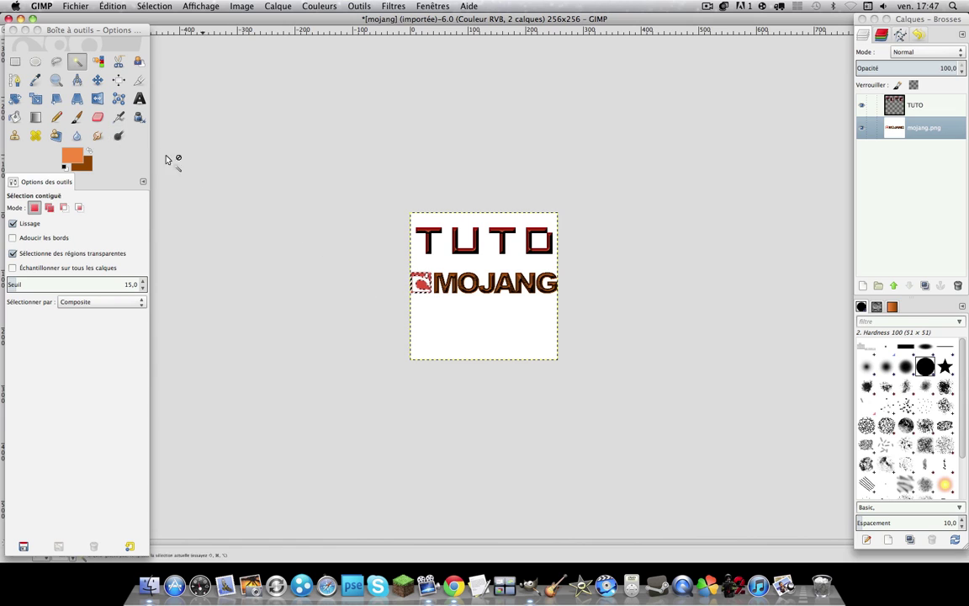
Pick the icon's red as background colour and set the foreground to a darker shade of it, 802e22.
left_click(34, 80)
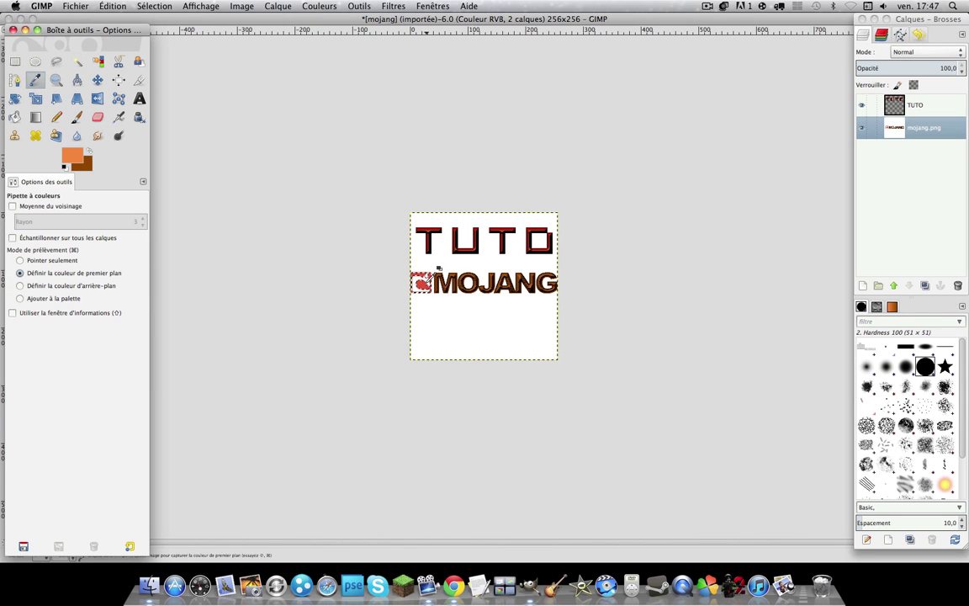
left_click(420, 286)
left_click(89, 150)
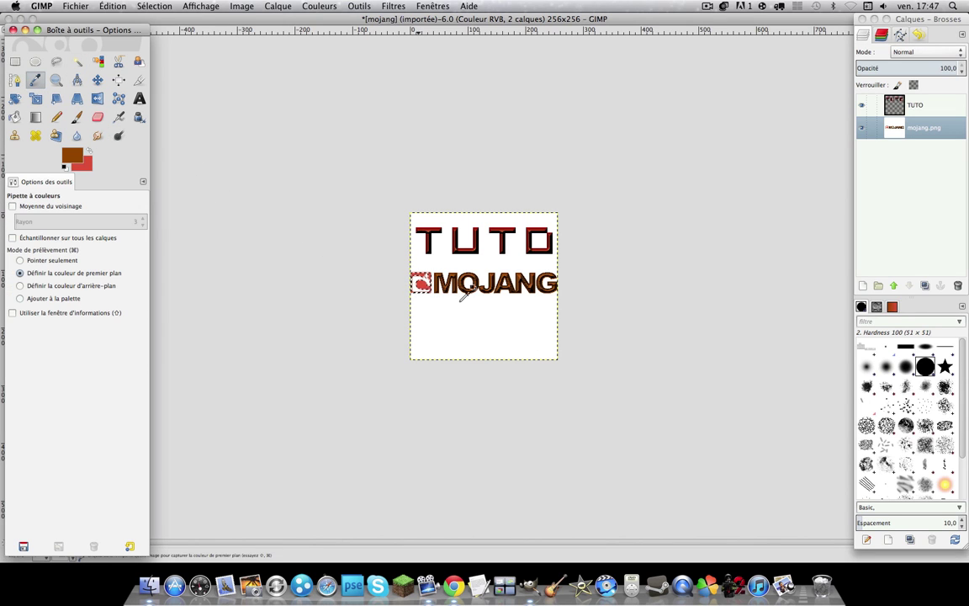
left_click(425, 282)
left_click(72, 156)
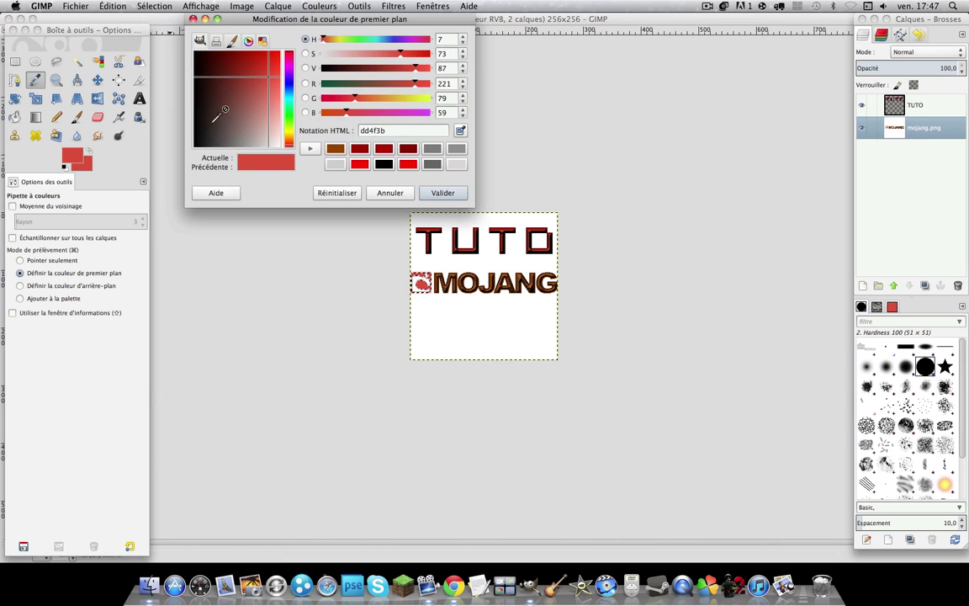
left_click_drag(389, 73, 376, 72)
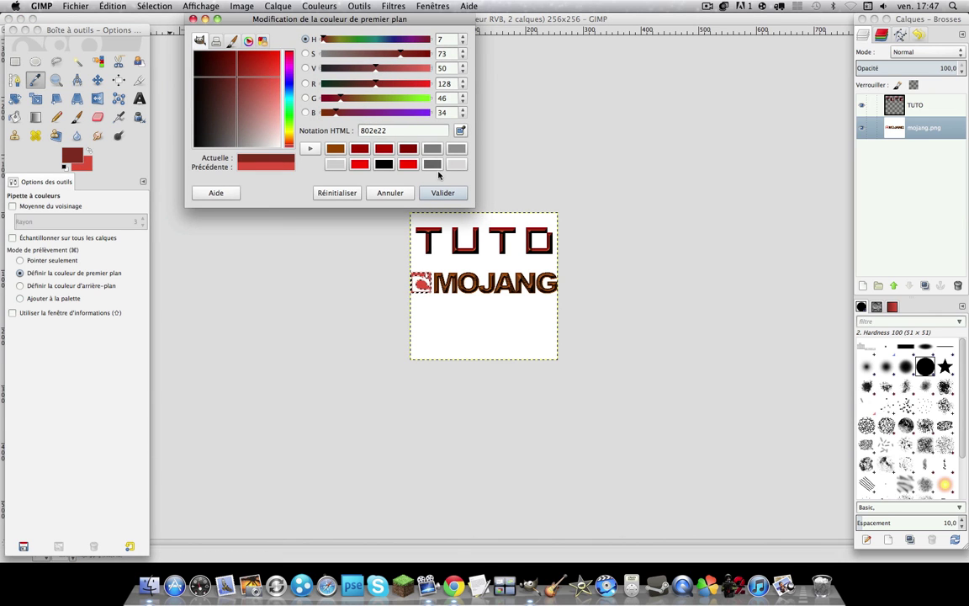
left_click(443, 193)
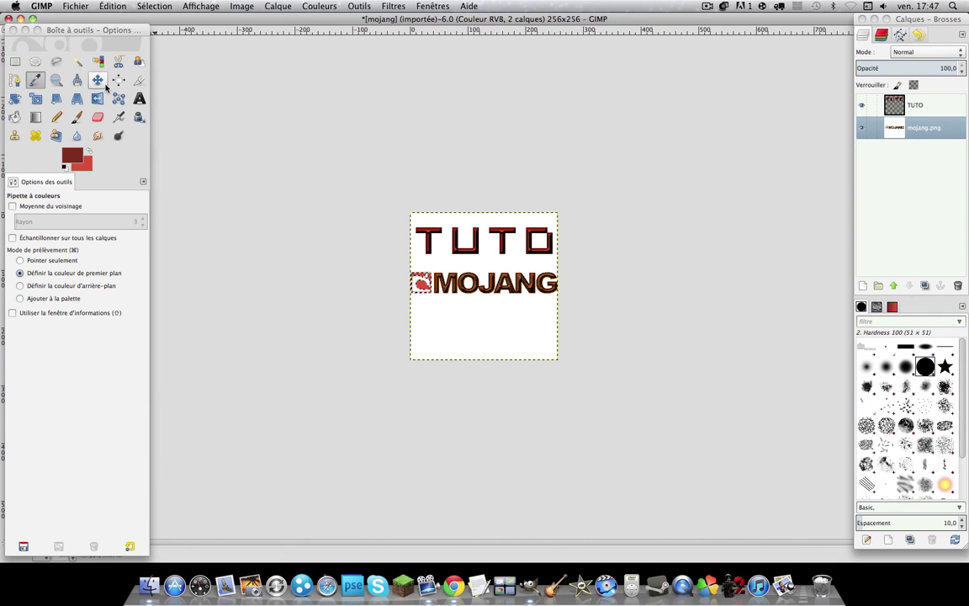
Fill the selected red area of the Mojang icon with the dark red to red gradient.
left_click(56, 117)
left_click(35, 117)
left_click_drag(339, 179, 385, 230)
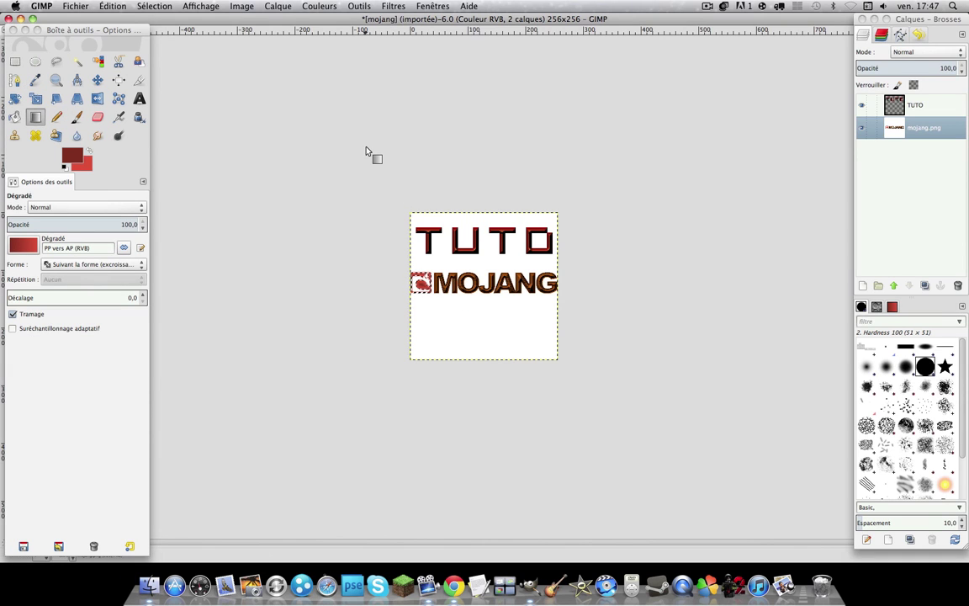
Repeat the Relief filter on the Mojang icon and clear the selection.
left_click(398, 7)
left_click(397, 20)
left_click(15, 62)
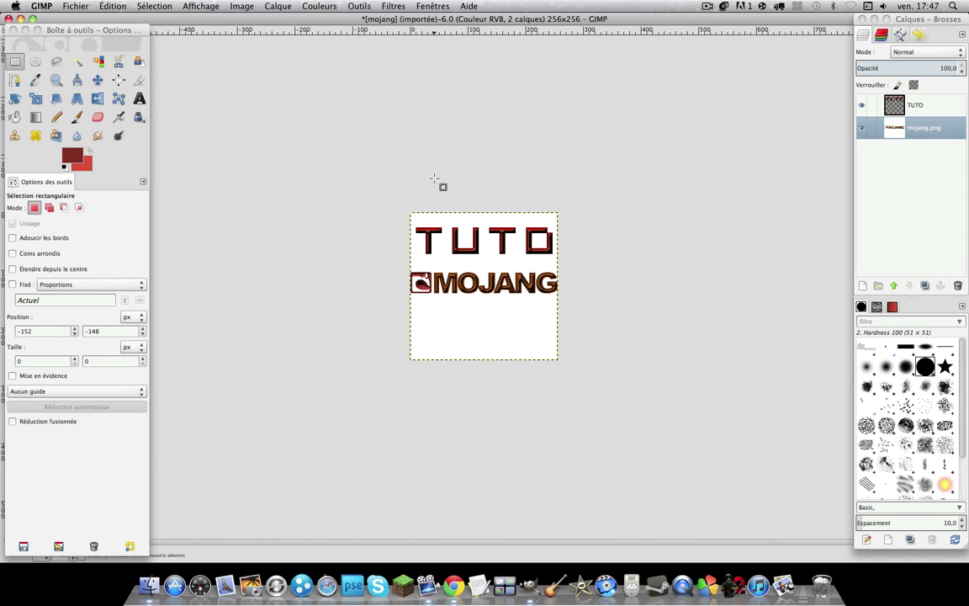
Examine the embossed TUTO title and the Mojang logo up close, then return to the whole image.
left_click(56, 80)
left_click(453, 288)
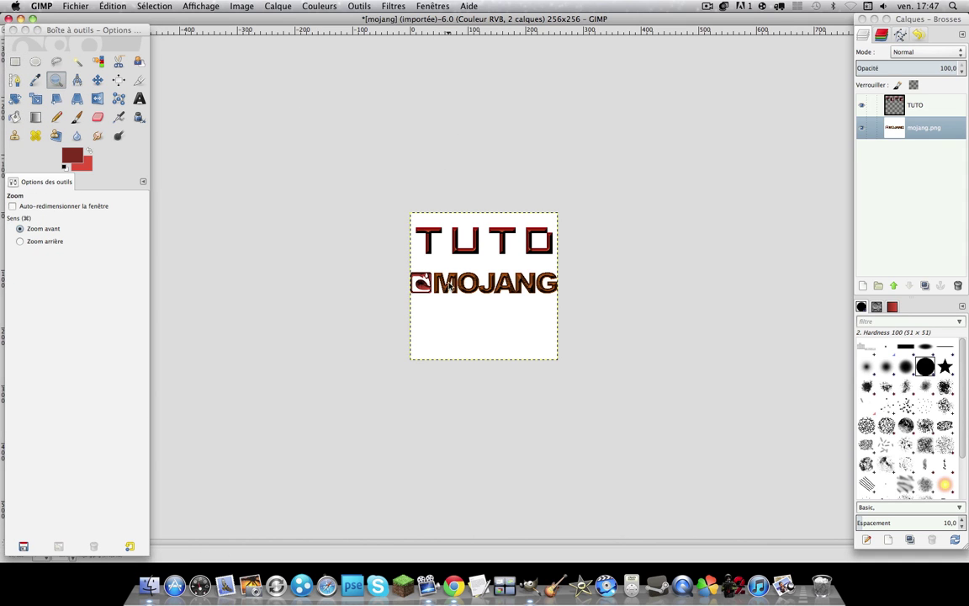
left_click(453, 288)
left_click(441, 288)
left_click(439, 288)
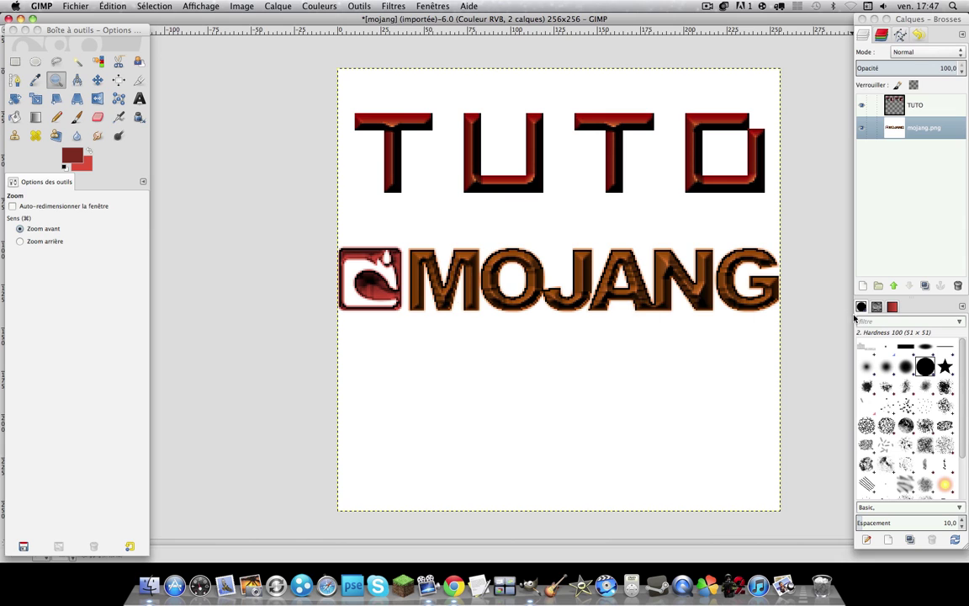
left_click(831, 286)
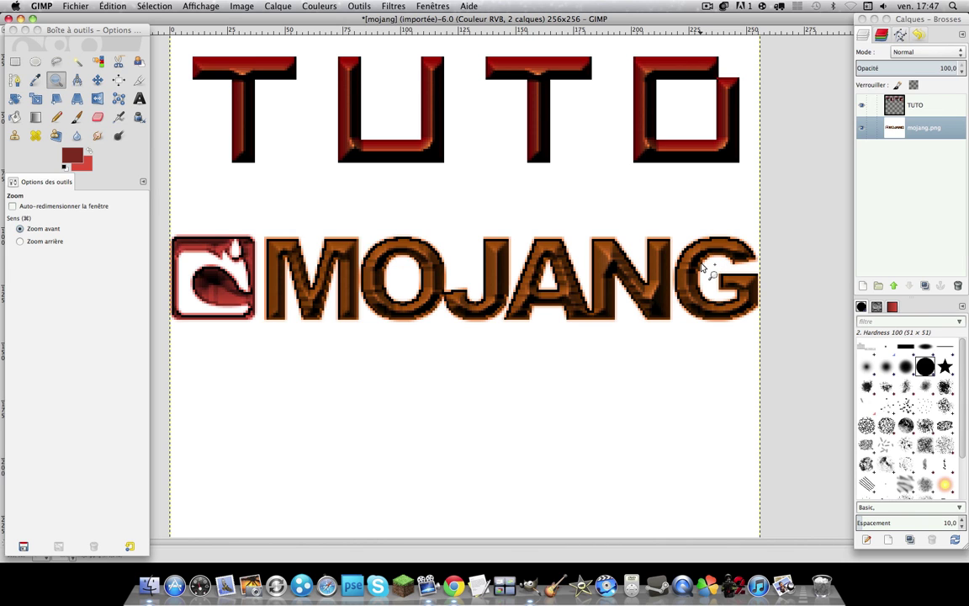
key("minus")
key("minus")
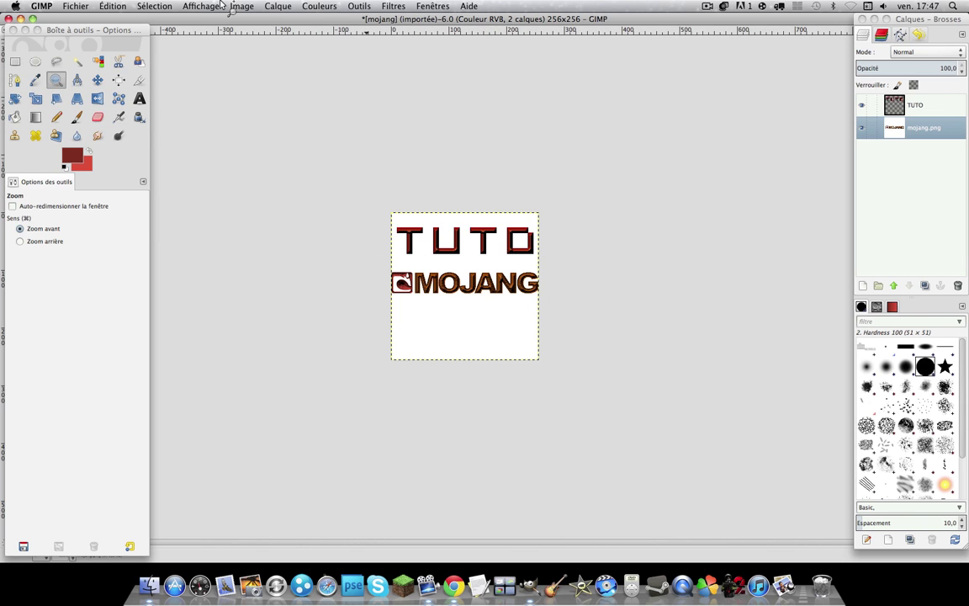
Overwrite mojang.png with the finished title and logo image, and close it without saving the project file.
left_click(113, 7)
mouse_move(75, 6)
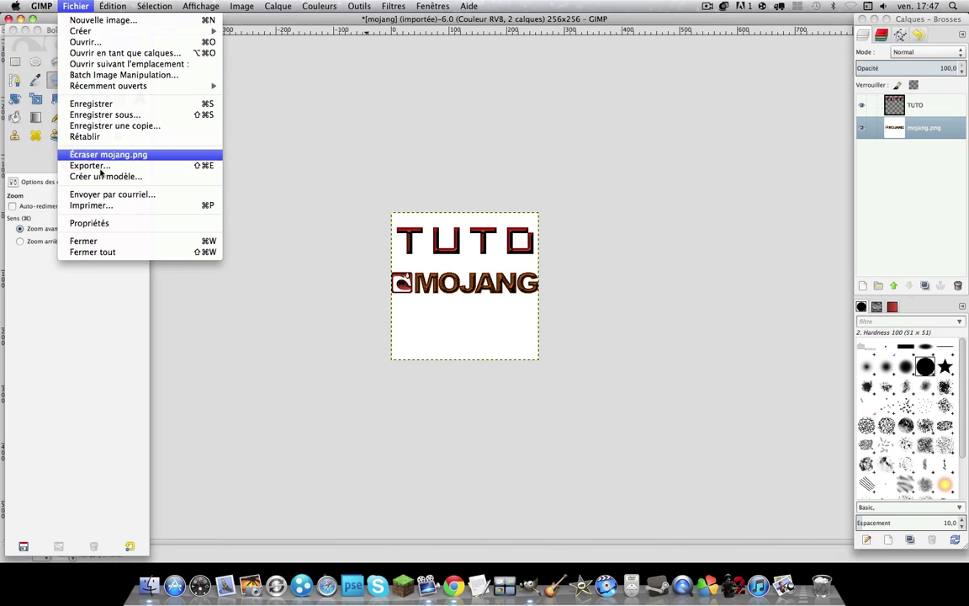
left_click(99, 156)
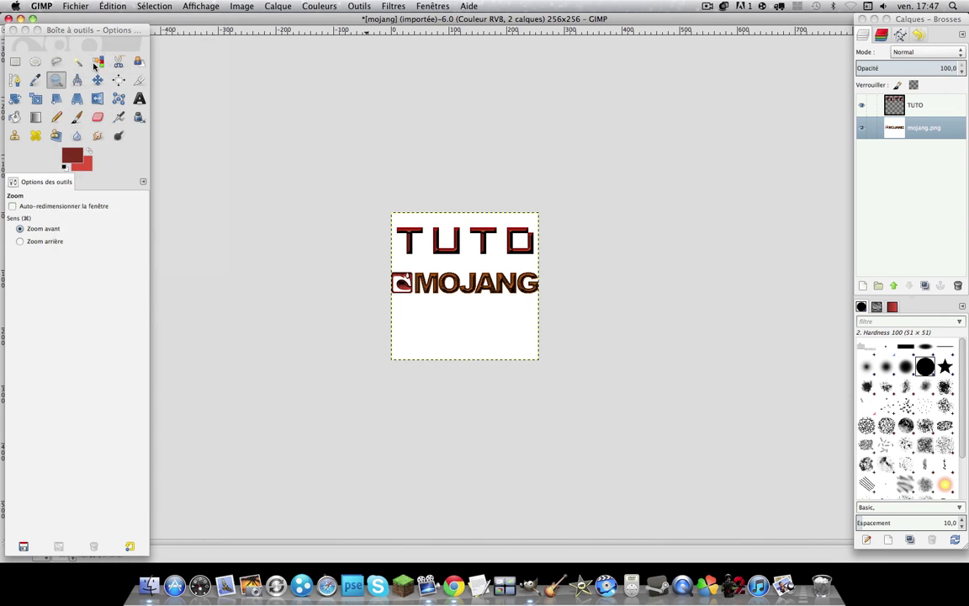
left_click(9, 19)
left_click(374, 338)
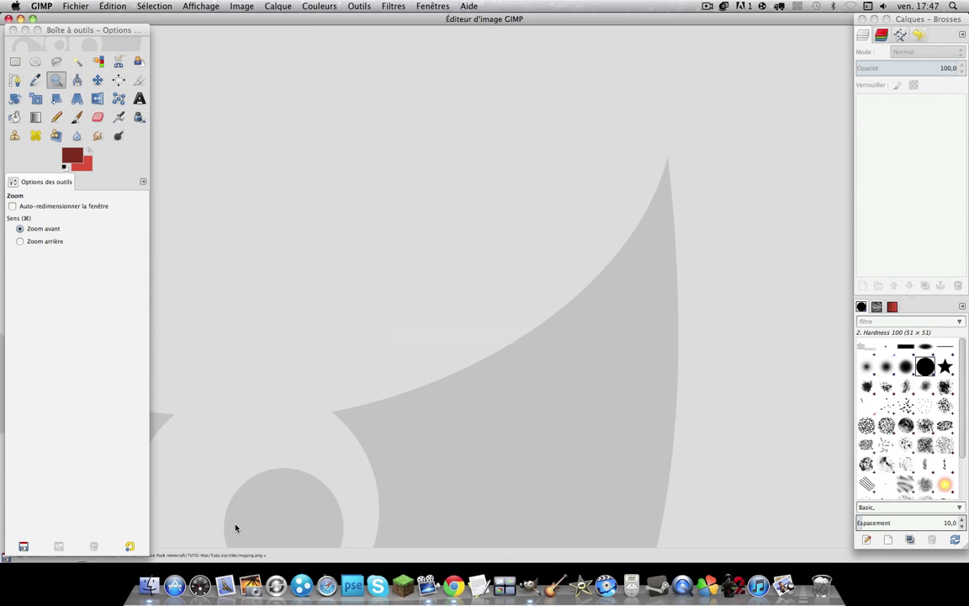
Switch to Finder, go back from the title folder to the Tuto folder, collapse title and select terrain.png.
left_click(149, 585)
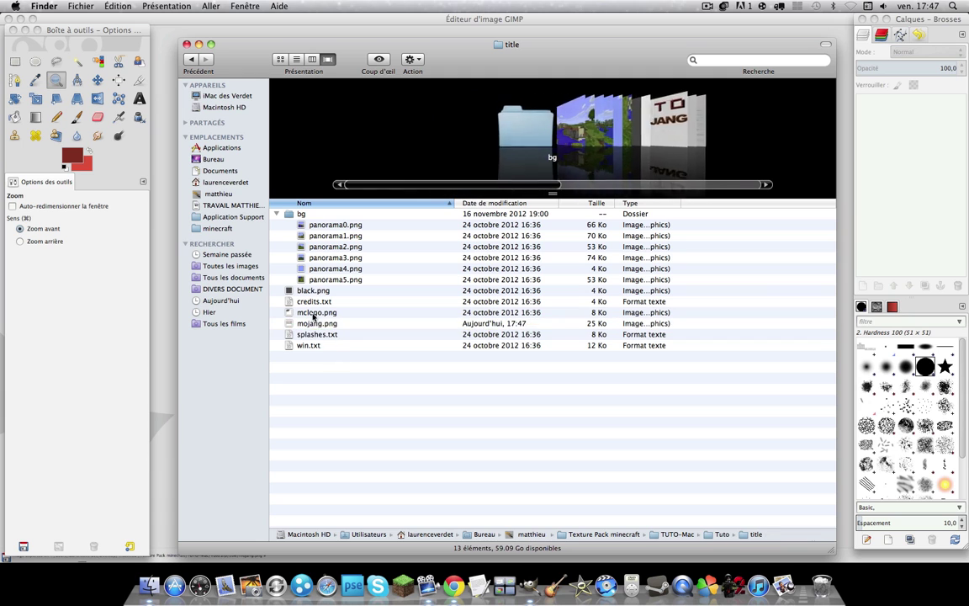
left_click(313, 336)
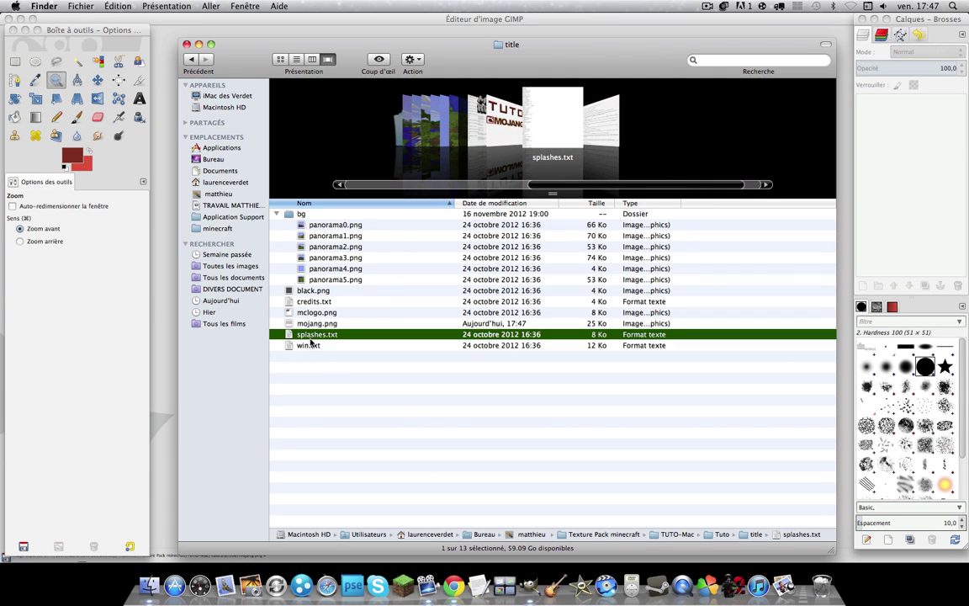
left_click(322, 290)
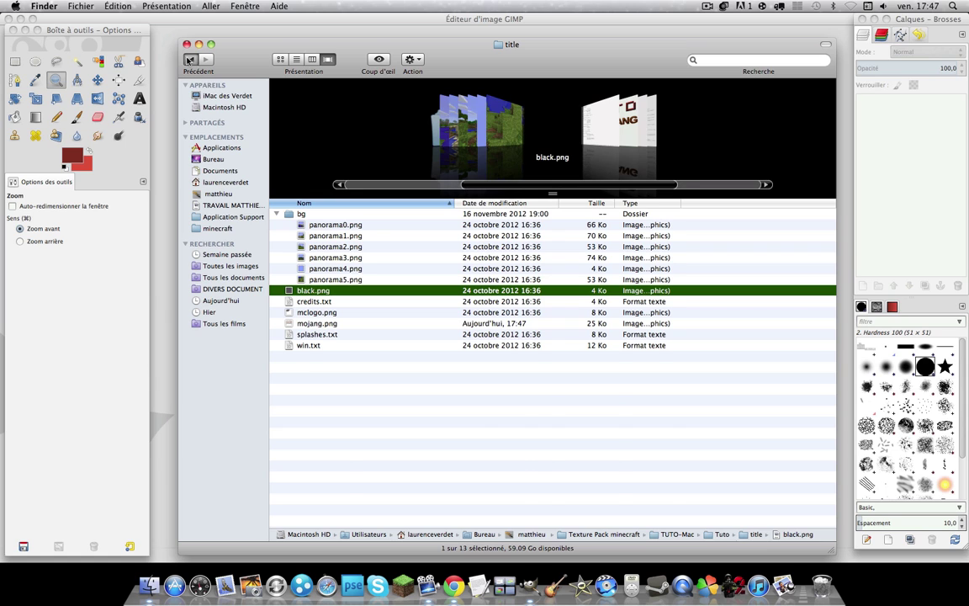
left_click(190, 59)
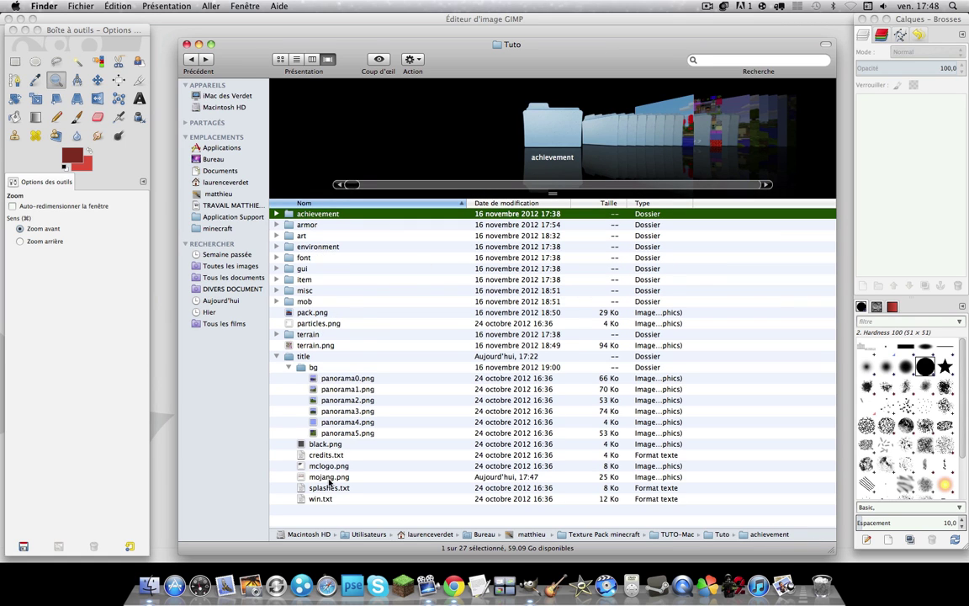
left_click(277, 357)
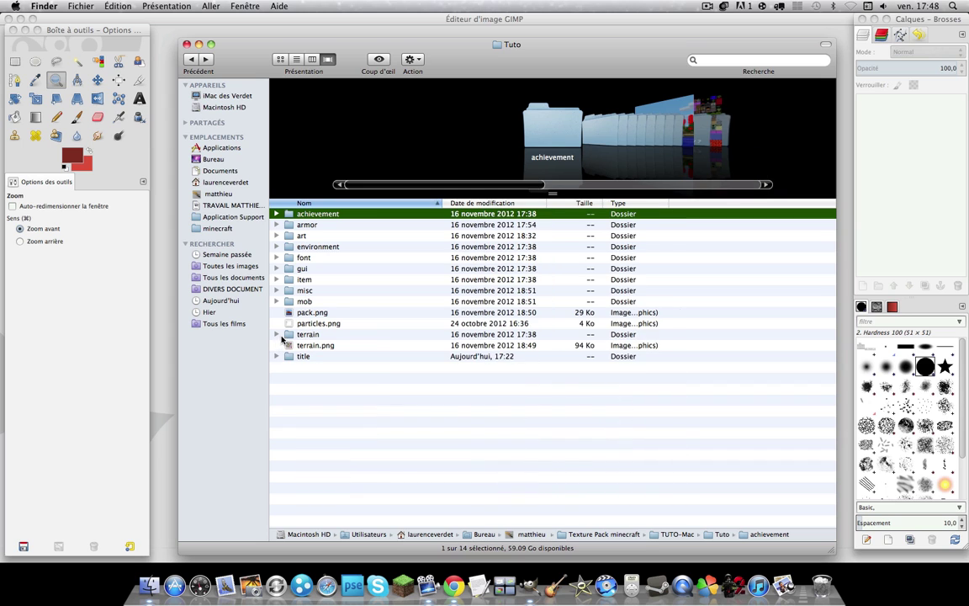
left_click(286, 344)
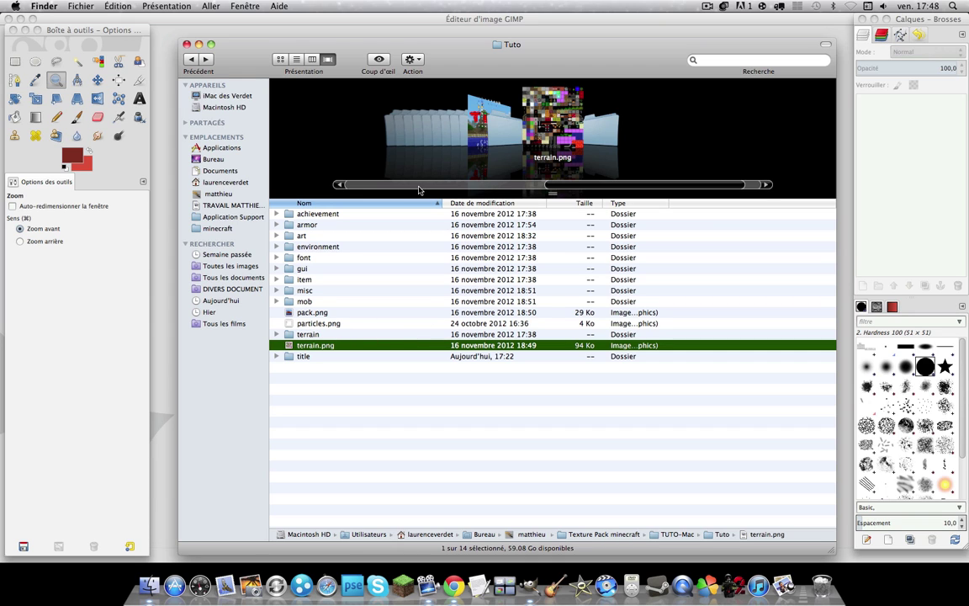
Look through the mob and misc folders, previewing misc textures such as beacon.png, glint.png and watercolor.png.
left_click(278, 303)
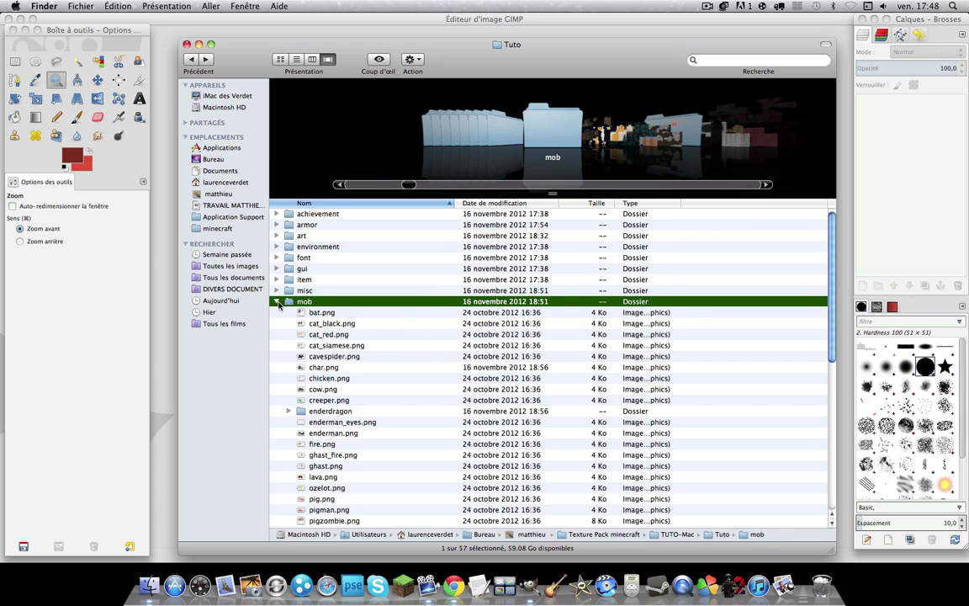
left_click(278, 302)
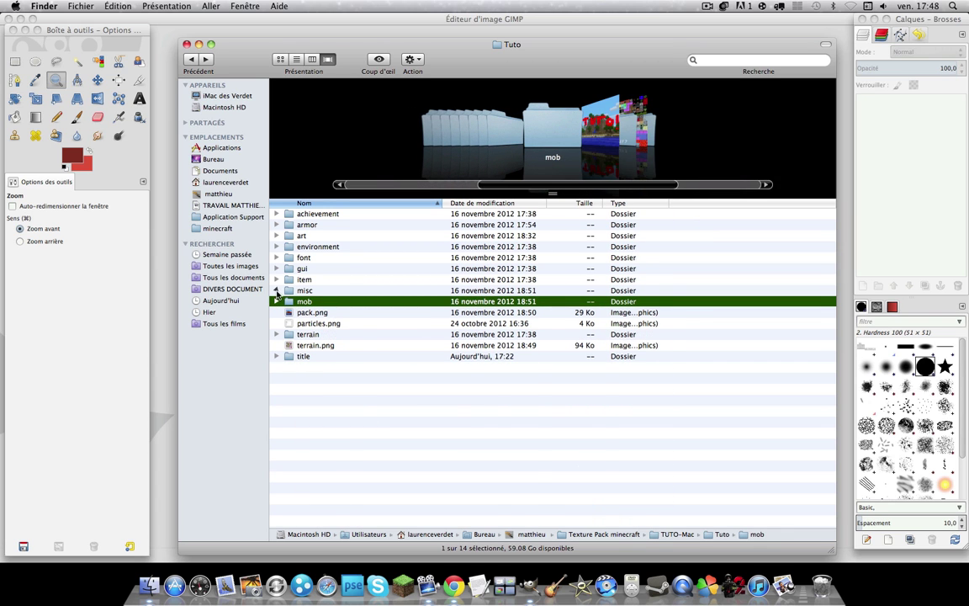
left_click(277, 291)
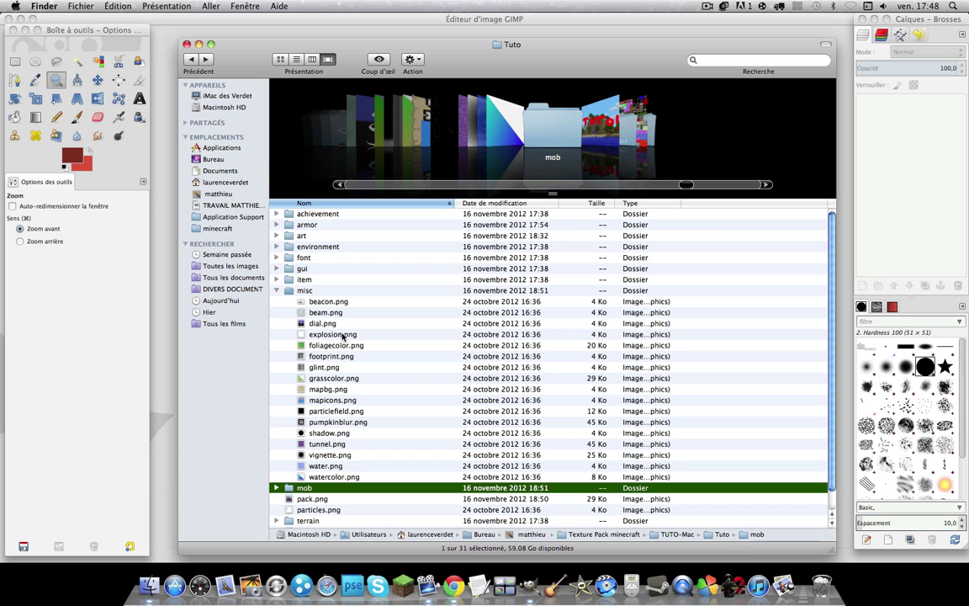
left_click(336, 305)
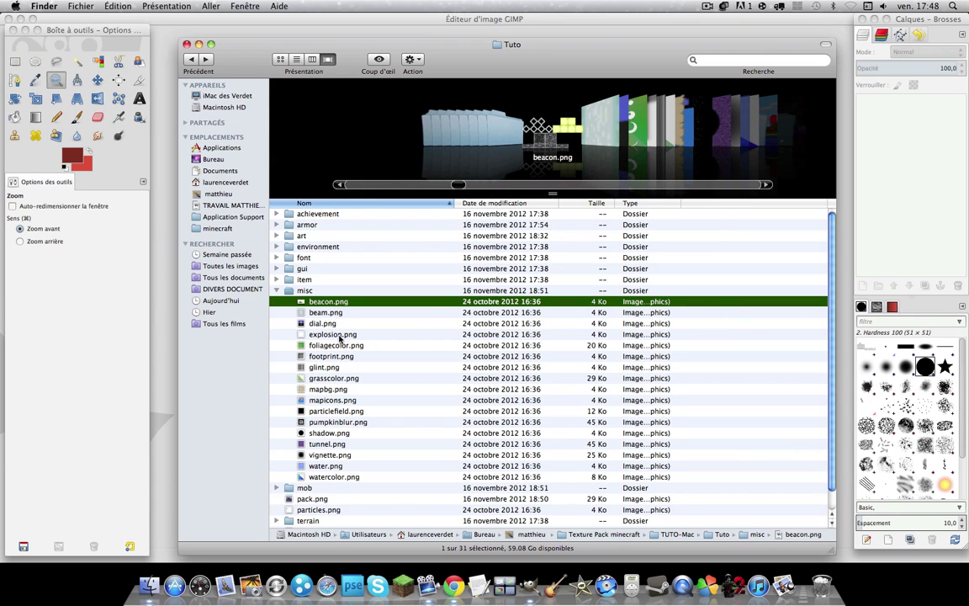
left_click(331, 367)
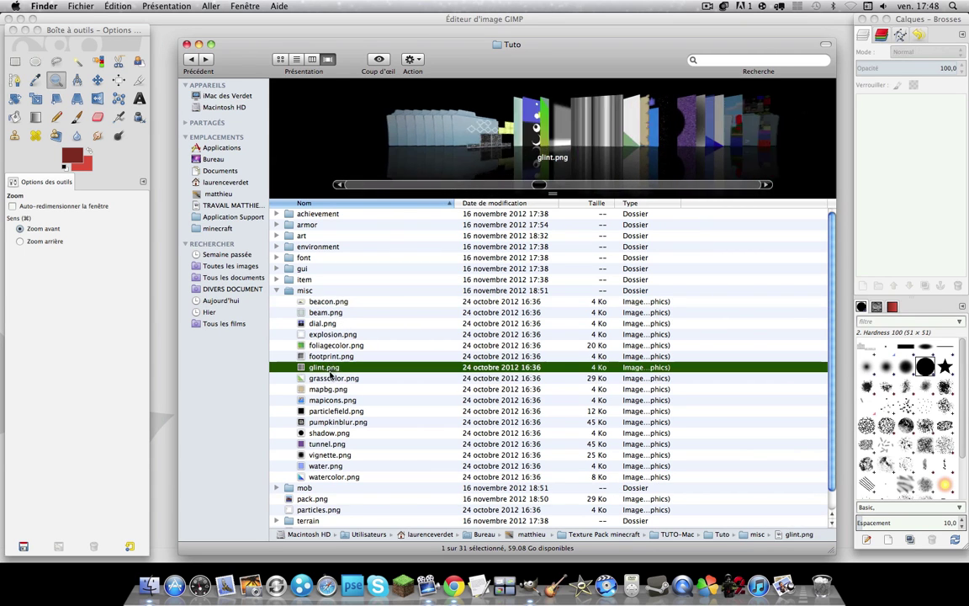
left_click(335, 455)
key("Down")
key("Down")
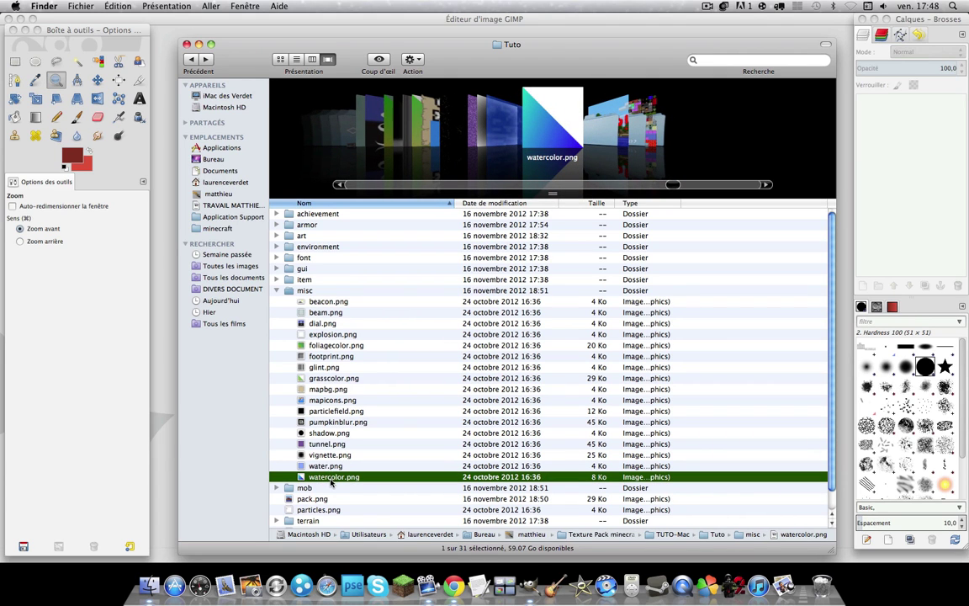
Move water.png from the misc folder to the trash.
right_click(333, 482)
key("Escape")
left_click(321, 466)
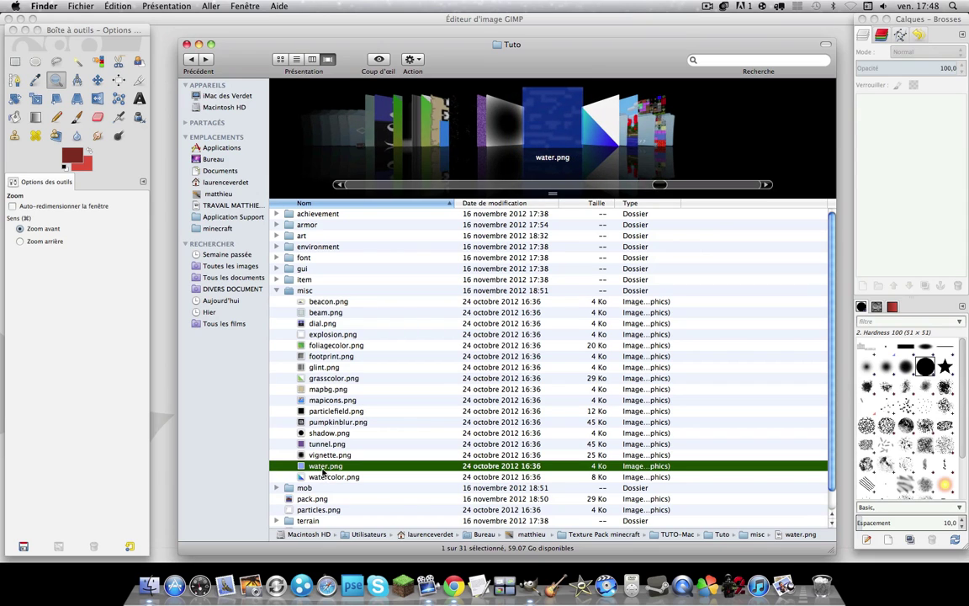
right_click(322, 472)
key("Escape")
right_click(321, 472)
left_click(347, 393)
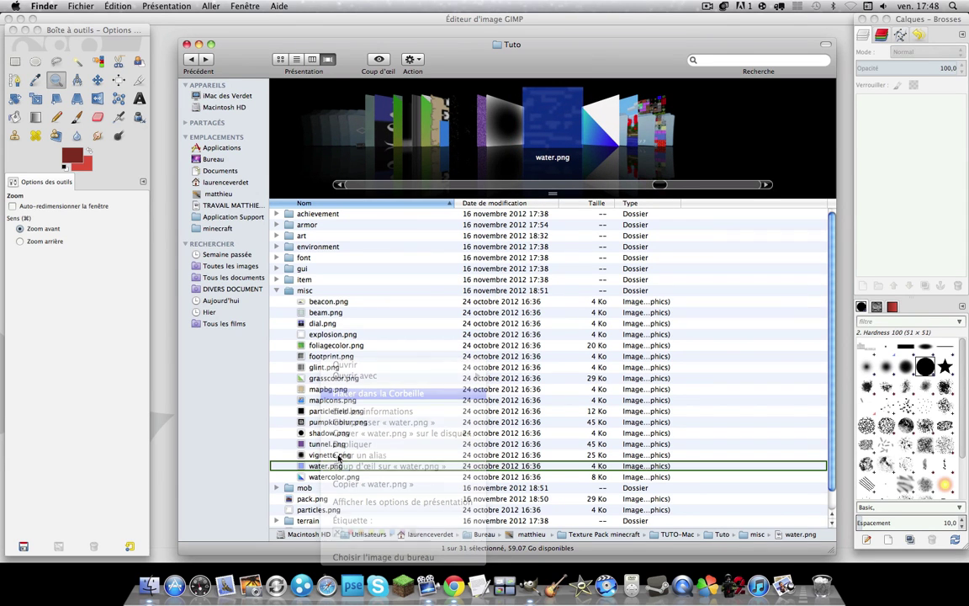
Open watercolor.png from the misc folder in GIMP.
key("Up")
key("Down")
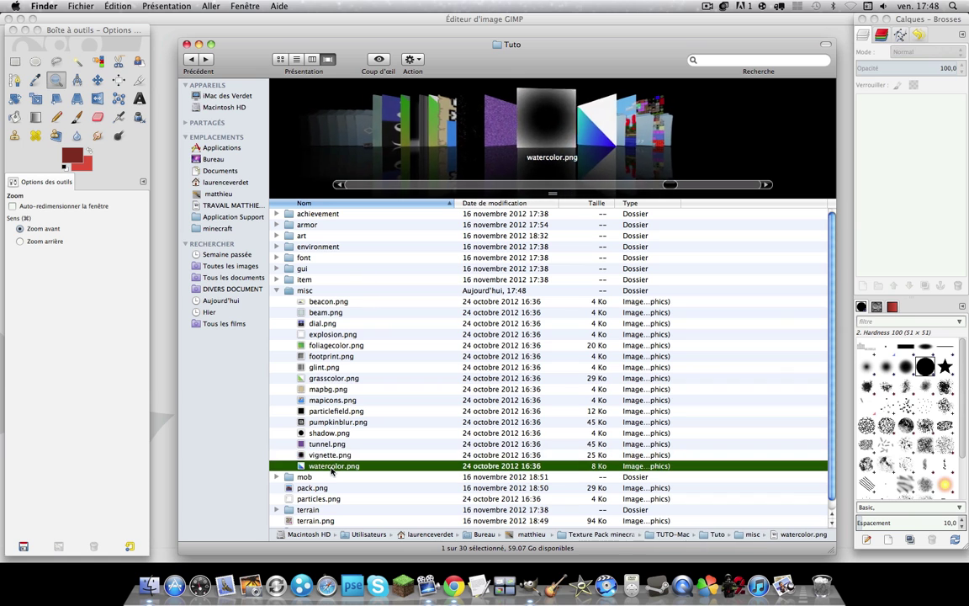
right_click(333, 471)
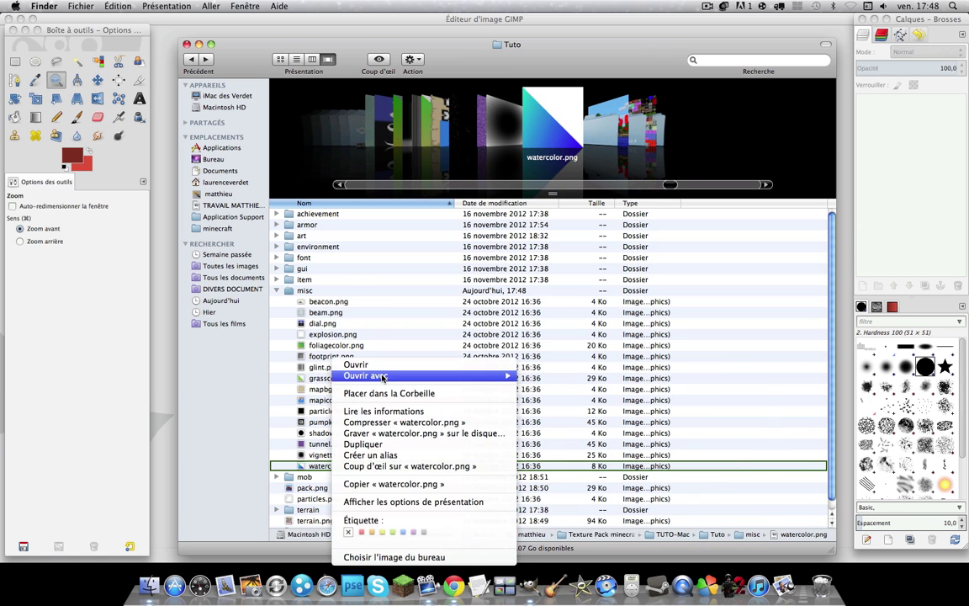
mouse_move(387, 375)
left_click(547, 419)
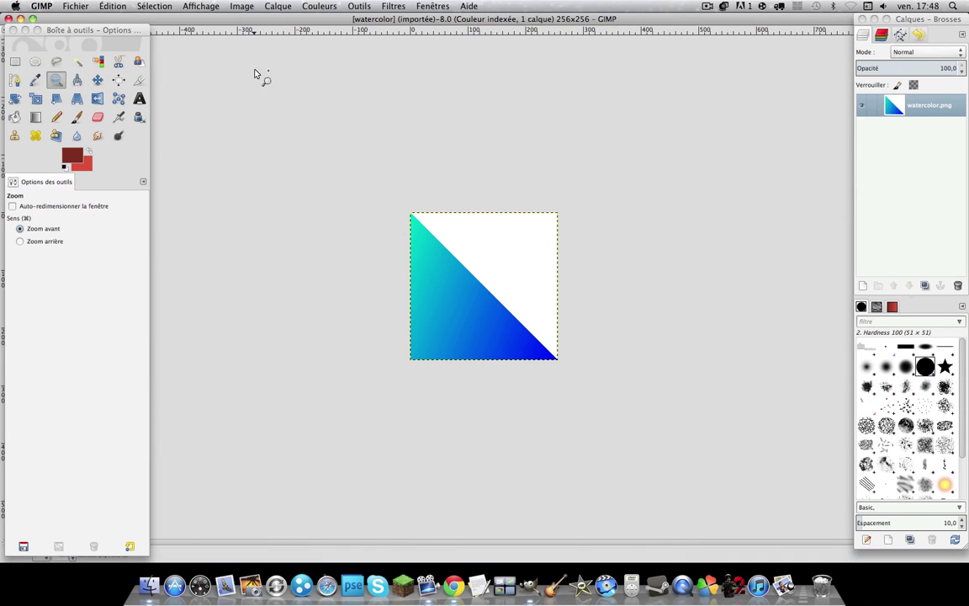
Try a contiguous selection of the blue gradient triangle and a test brush stroke on it, and undo the stroke.
left_click(76, 61)
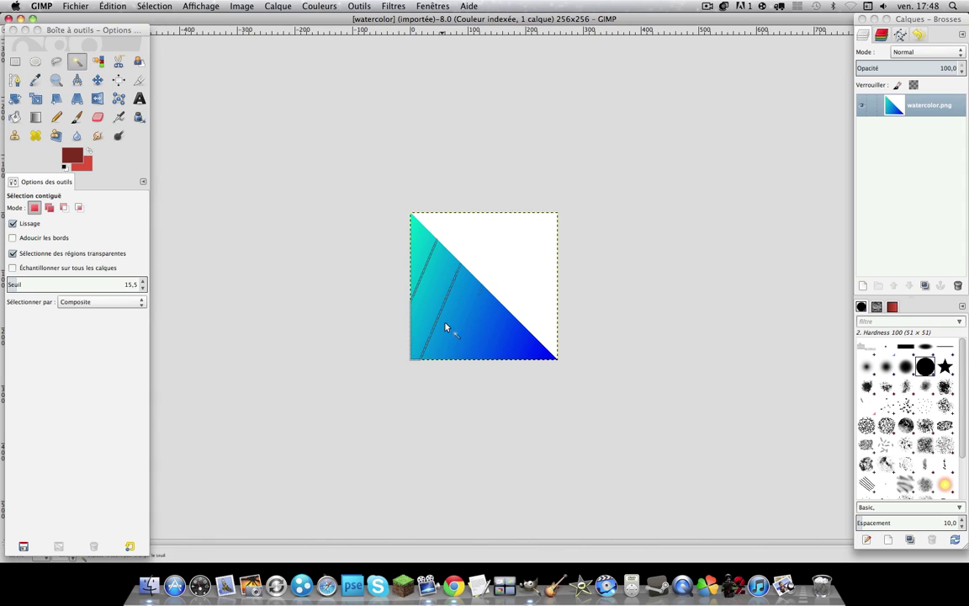
left_click(412, 347)
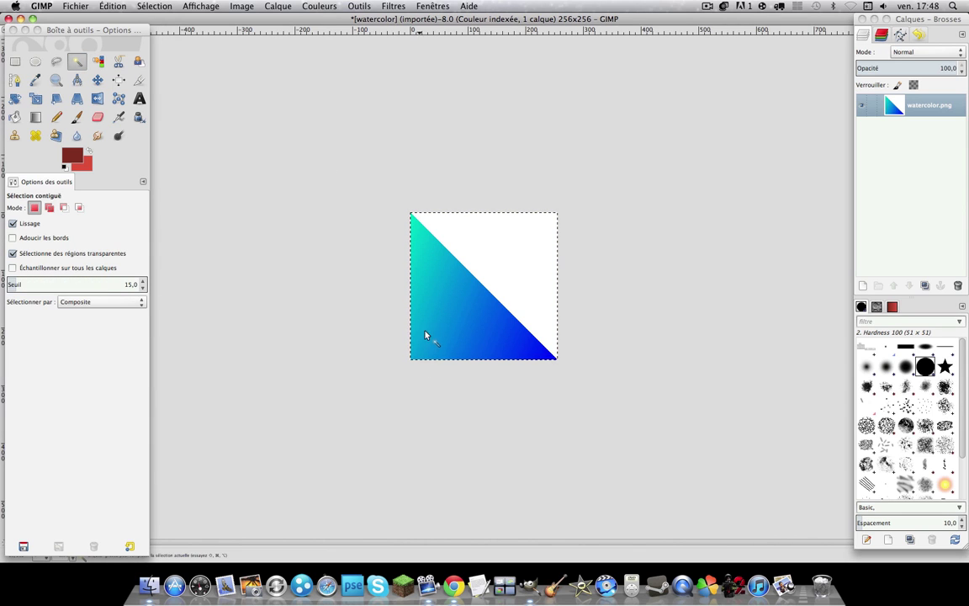
left_click(487, 261, "super")
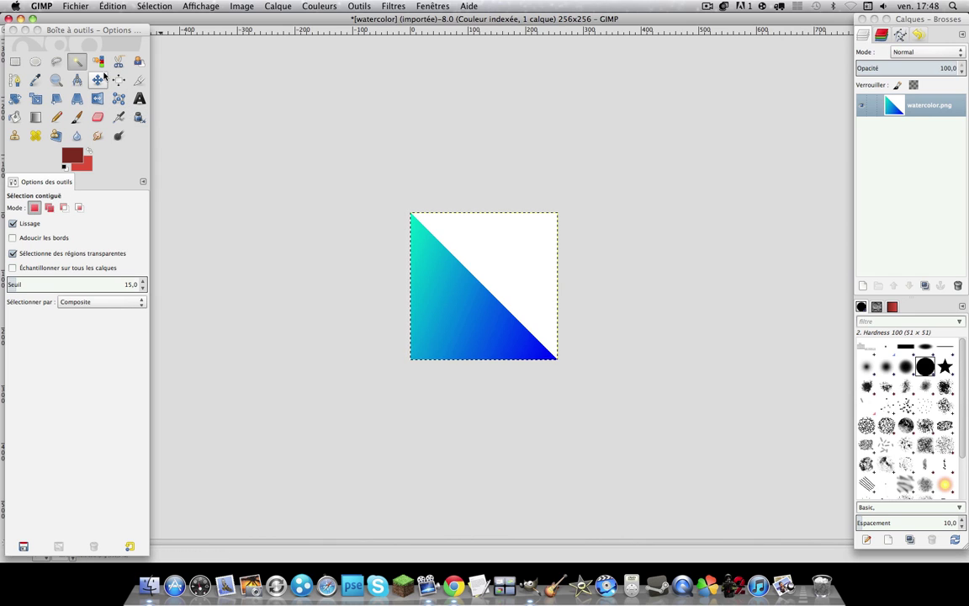
key("p")
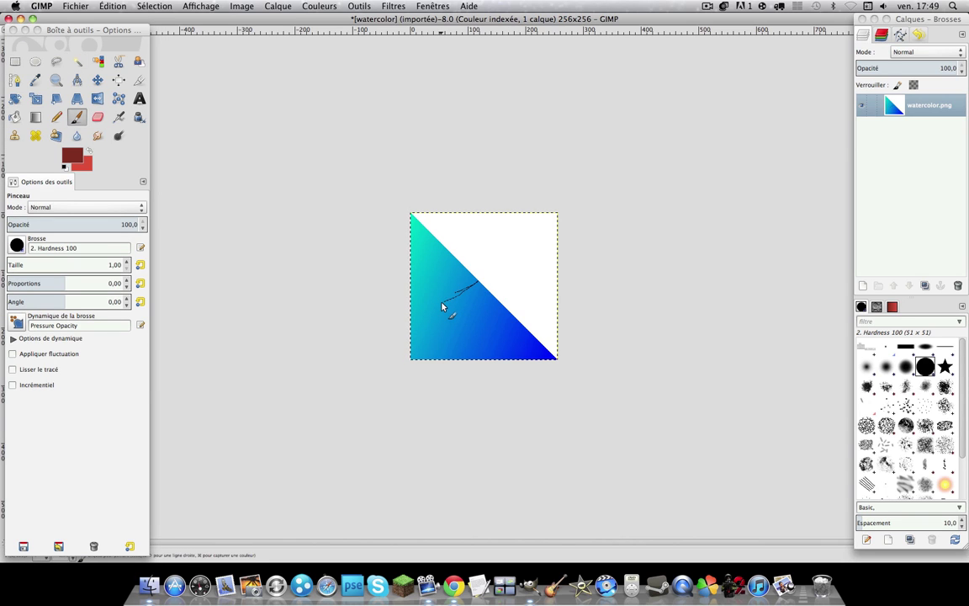
key("ctrl+z")
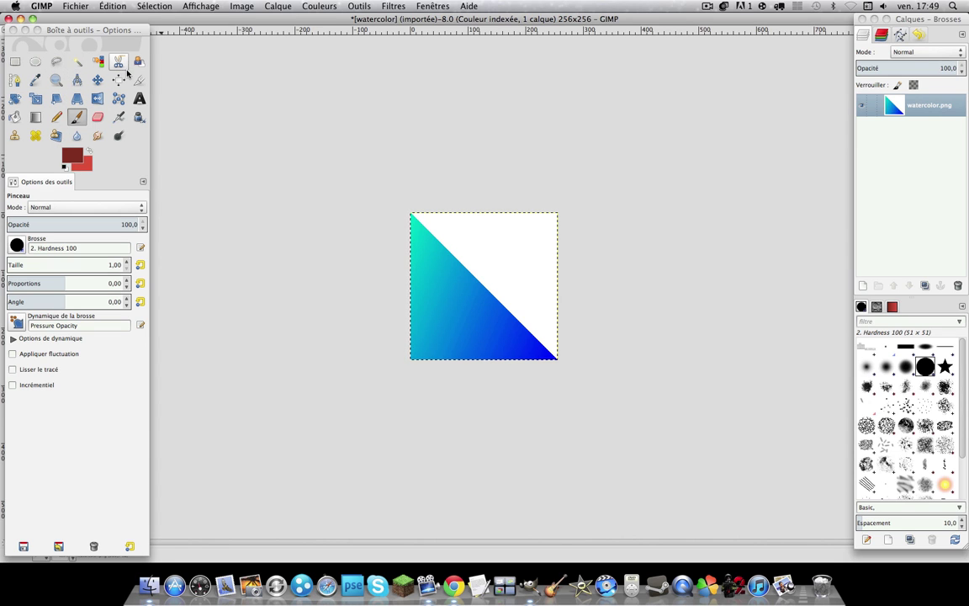
Set the foreground colour to turquoise, 00dbc4.
left_click(69, 154)
left_click(288, 97)
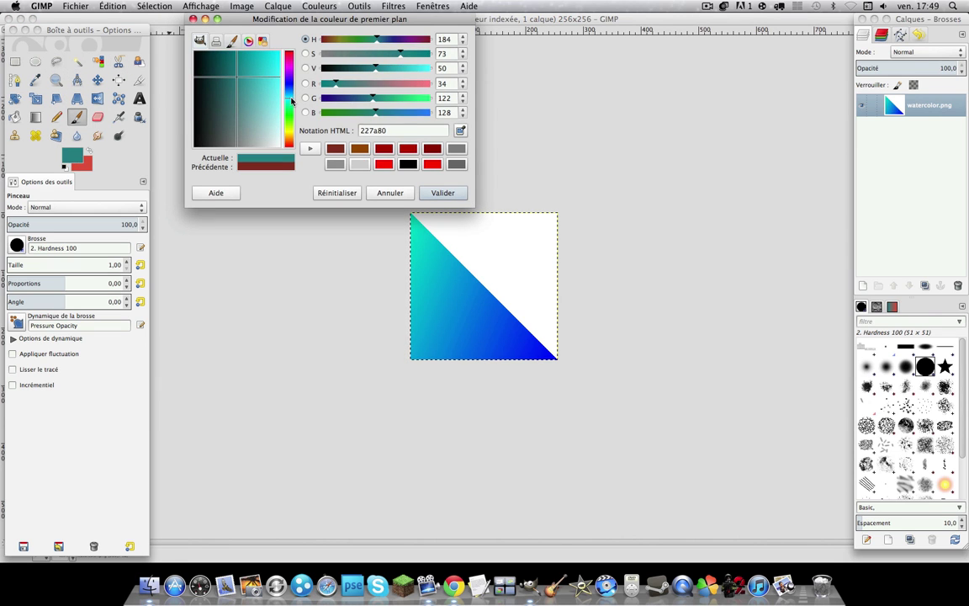
left_click(279, 52)
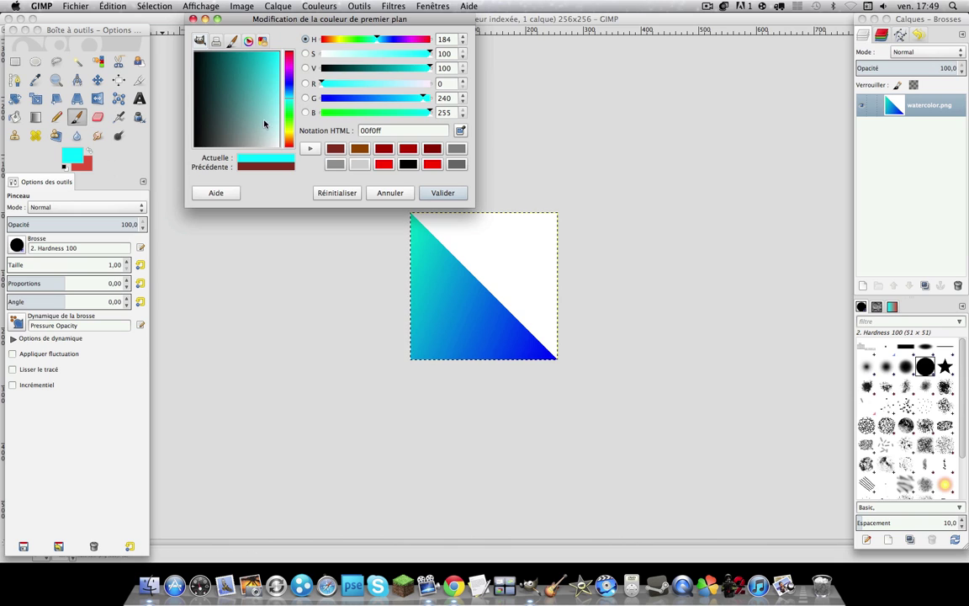
left_click_drag(272, 57, 268, 51)
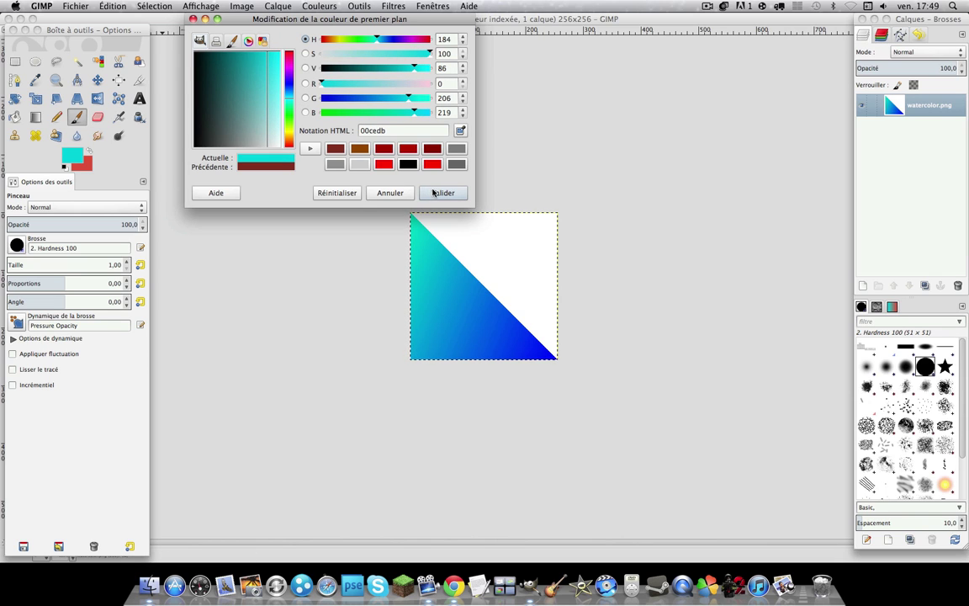
left_click(287, 103)
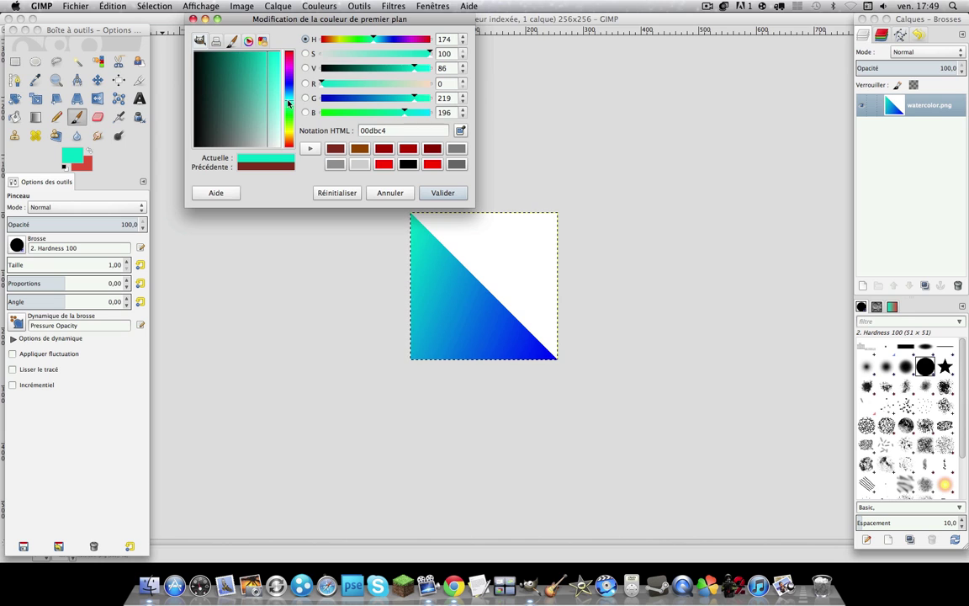
left_click(430, 193)
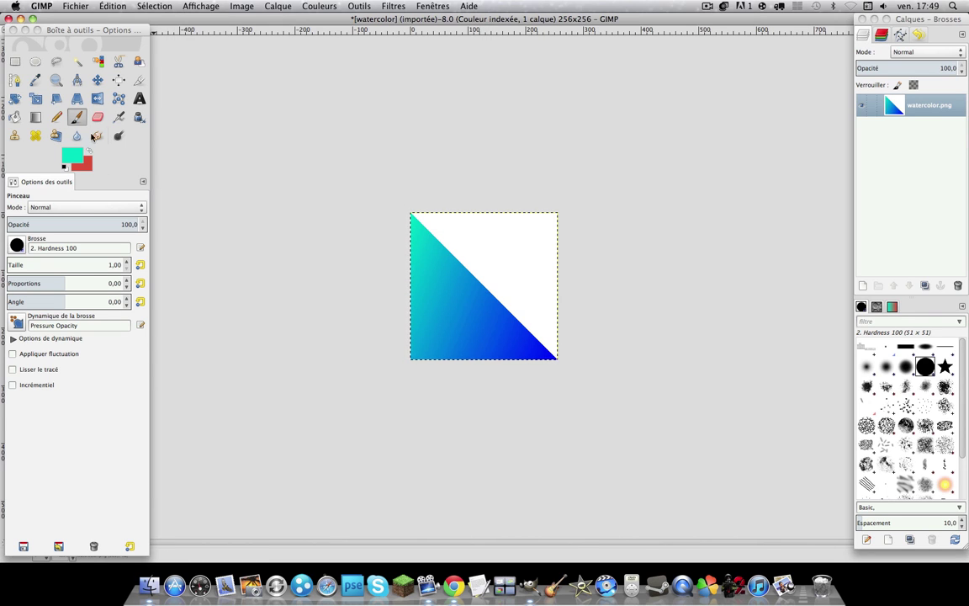
Sample the gradient's turquoise corner as background colour and the cyan-blue of its lower area as foreground colour.
left_click(34, 80)
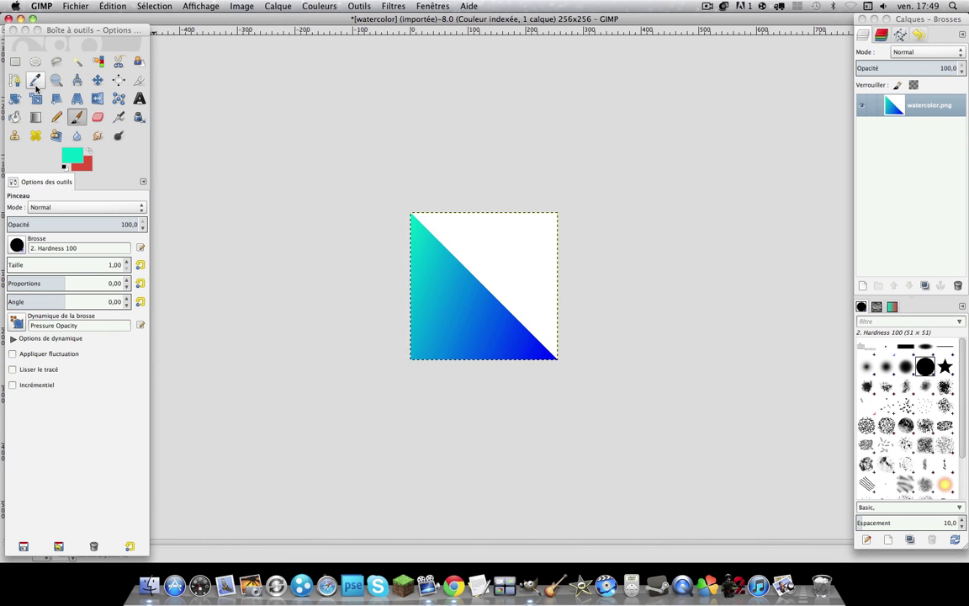
left_click(413, 220)
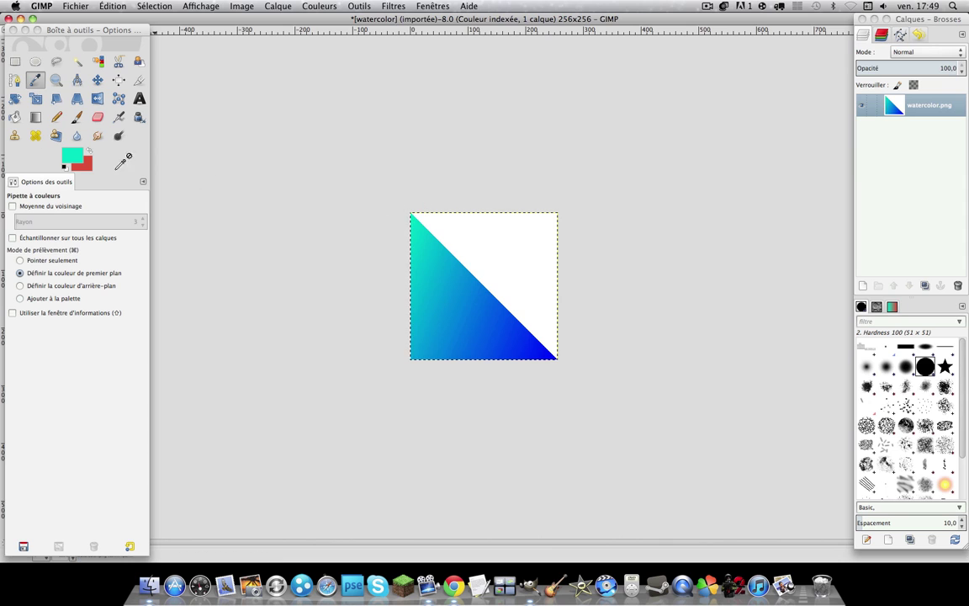
left_click(451, 259)
left_click(418, 215)
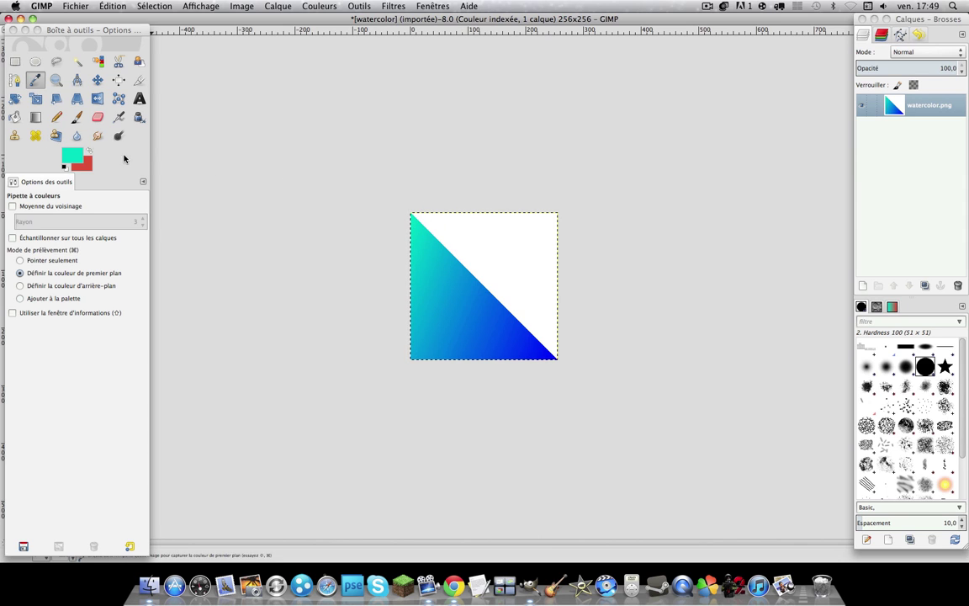
left_click(88, 150)
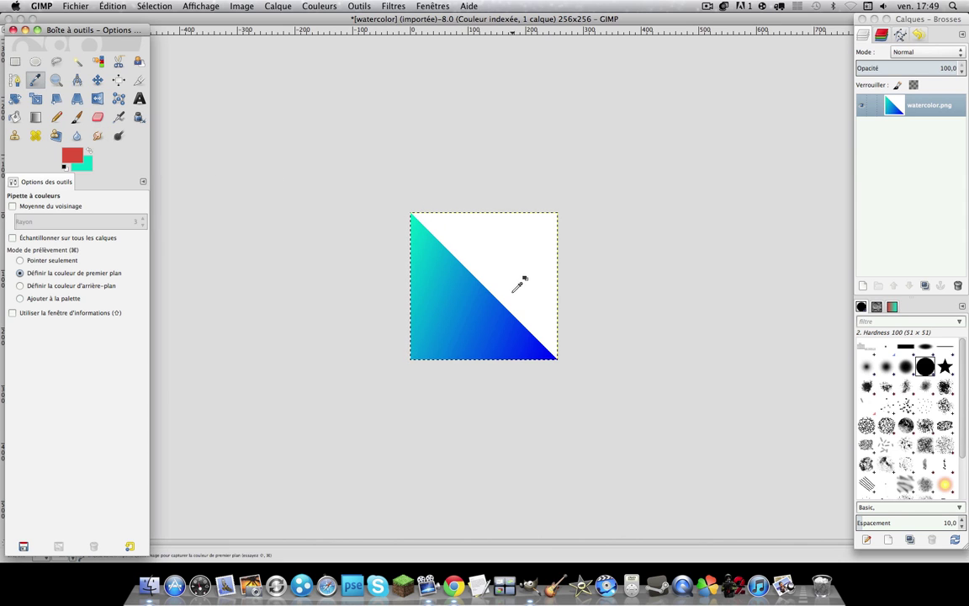
left_click(427, 292)
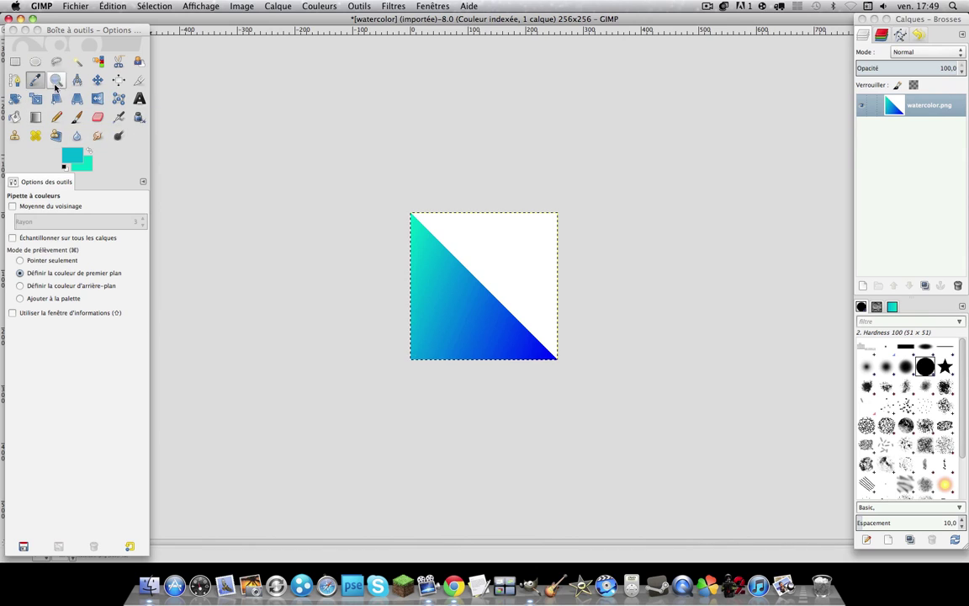
Choose the Gradient tool for the selected triangle and set the gradient shape to linear (Linéaire).
left_click(35, 117)
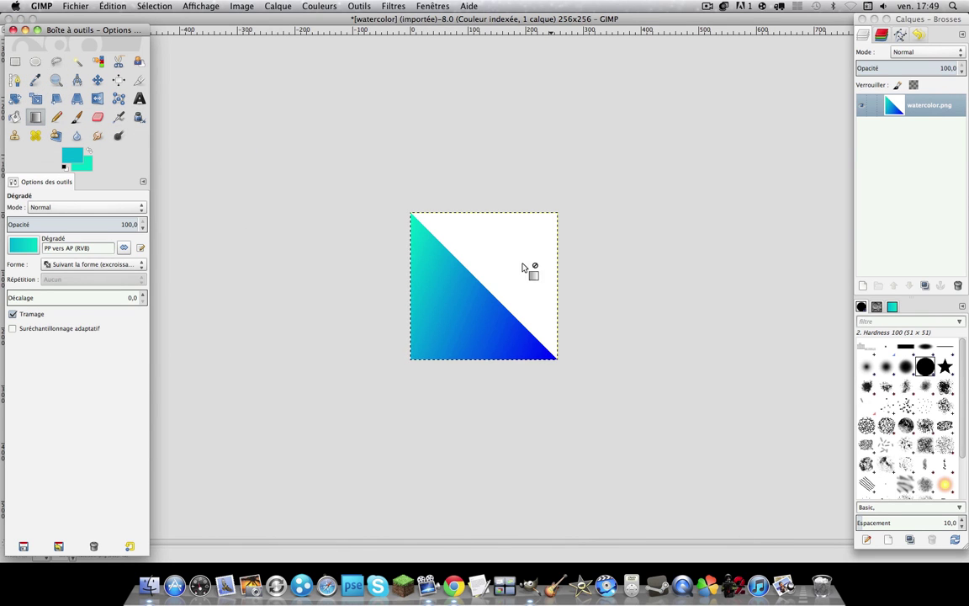
left_click(458, 295)
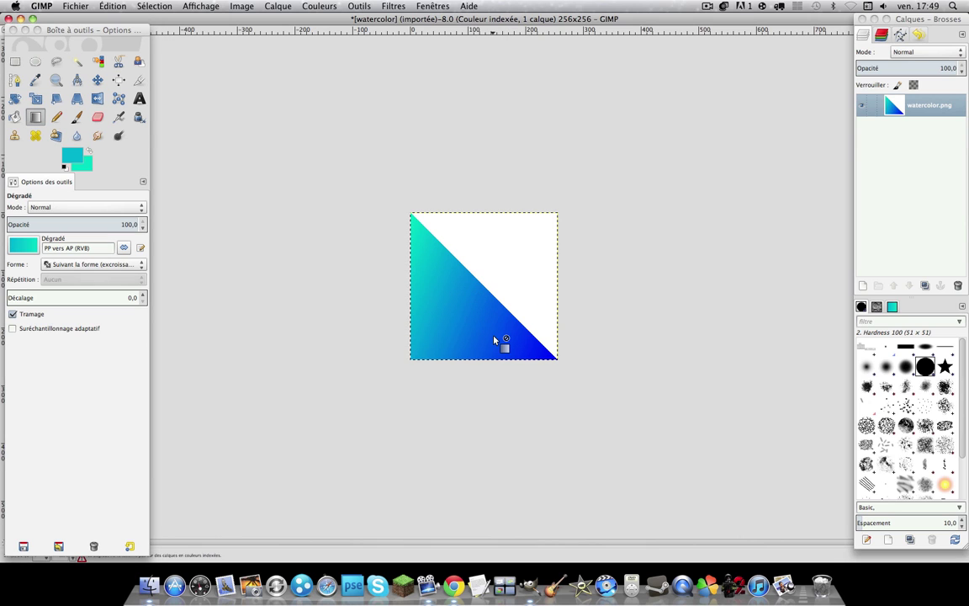
left_click(84, 265)
left_click(67, 148)
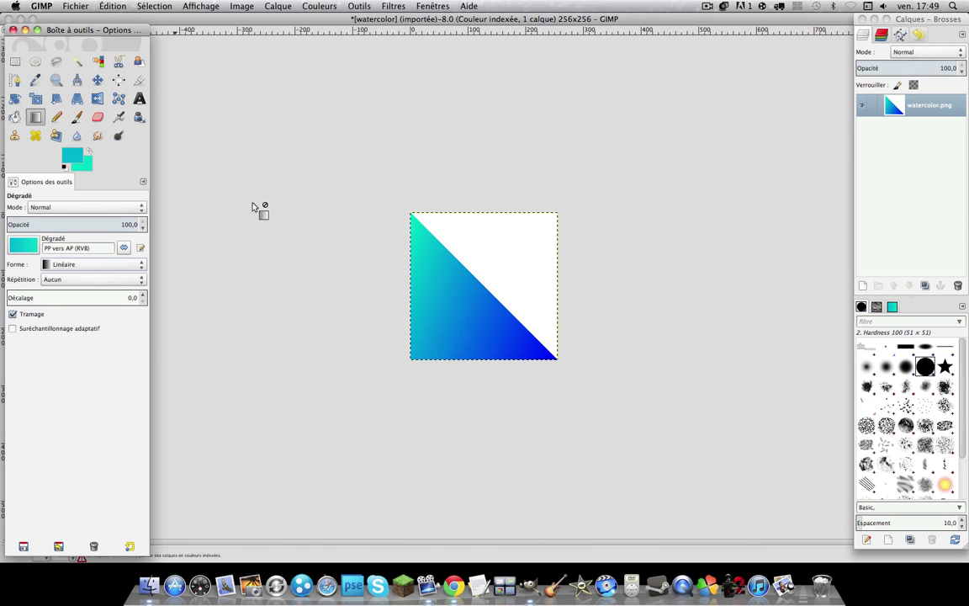
Convert the image from indexed to RGB mode and fill the selected triangle with the foreground-to-background gradient, turquoise towards its upper corner.
left_click(242, 6)
mouse_move(285, 42)
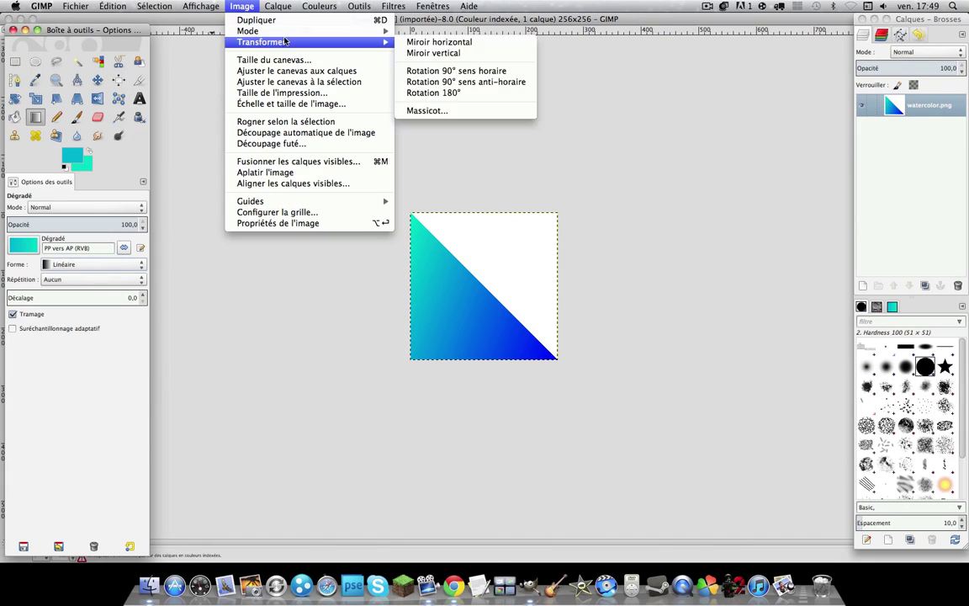
left_click(416, 30)
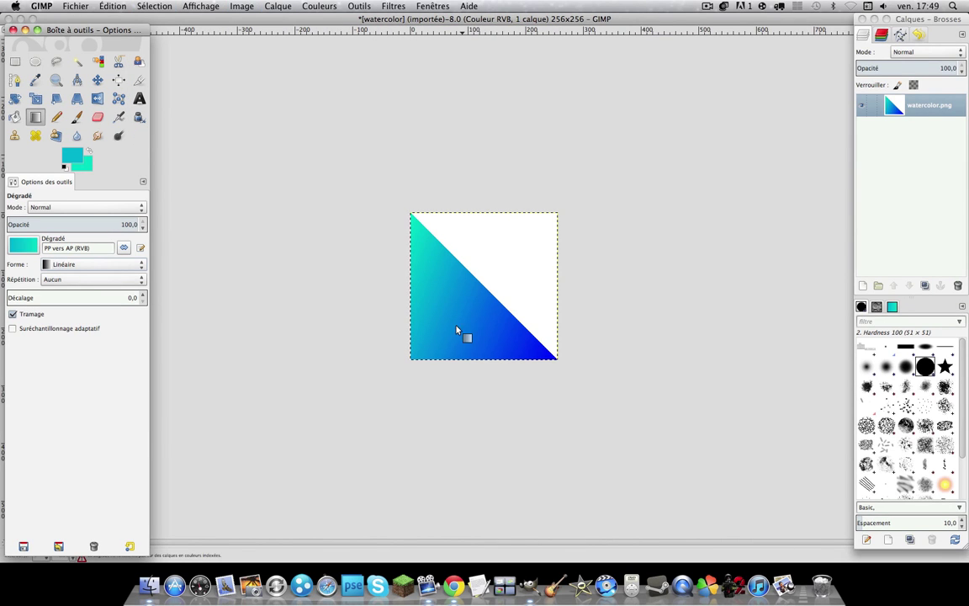
left_click_drag(424, 284, 435, 257)
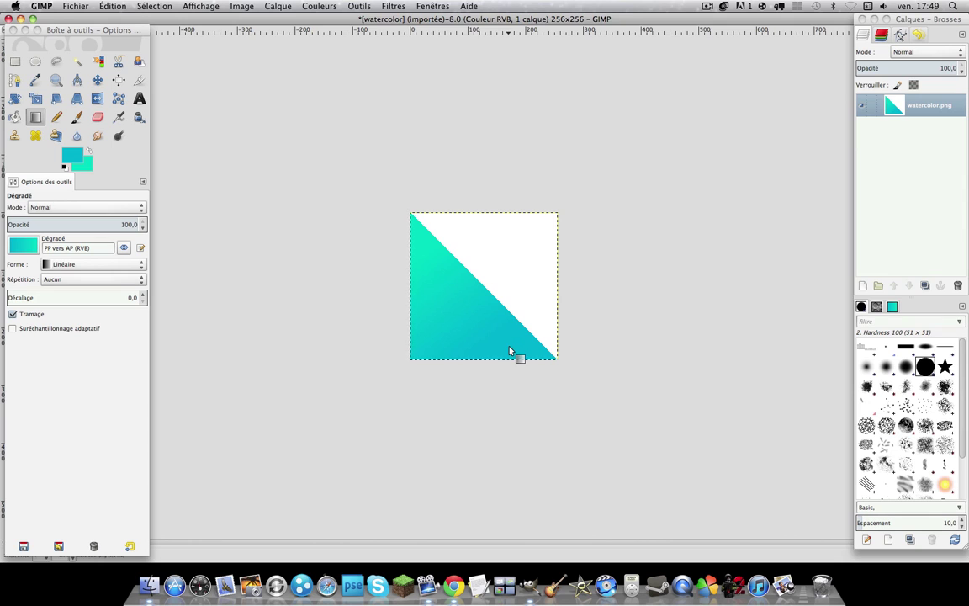
Overwrite watercolor.png with the edited image, and close the toolbox and the image without saving a project.
left_click(112, 6)
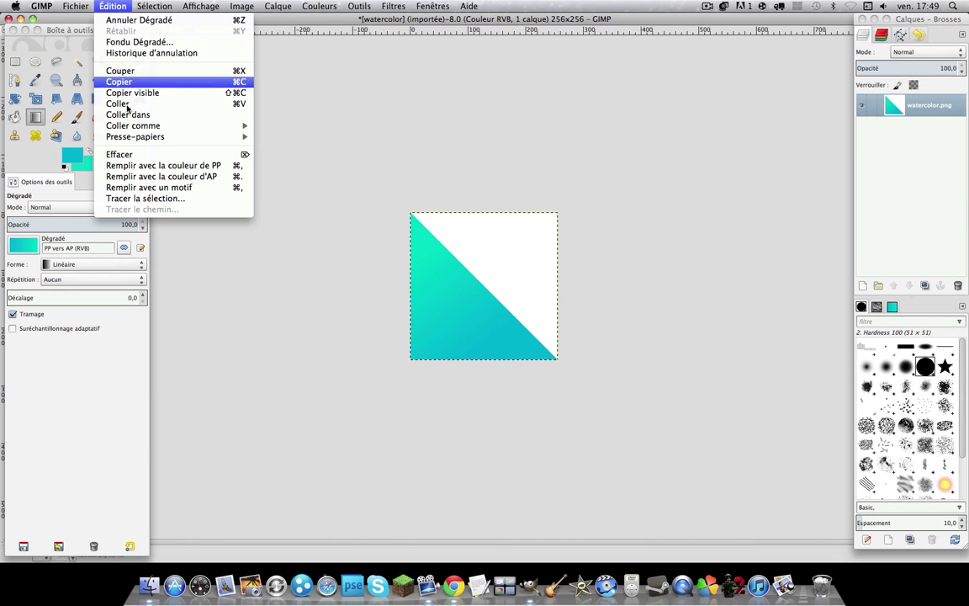
mouse_move(75, 6)
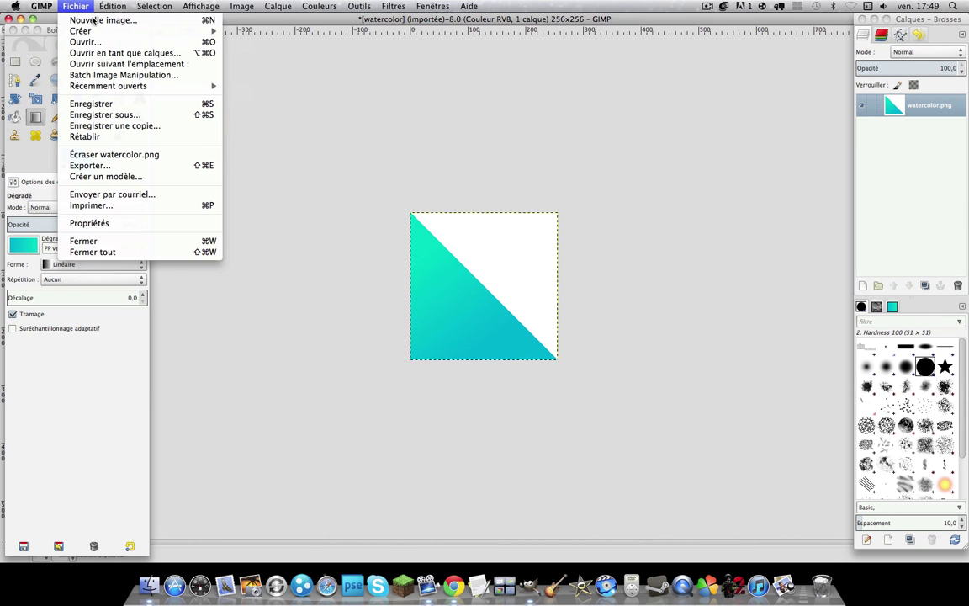
left_click(98, 156)
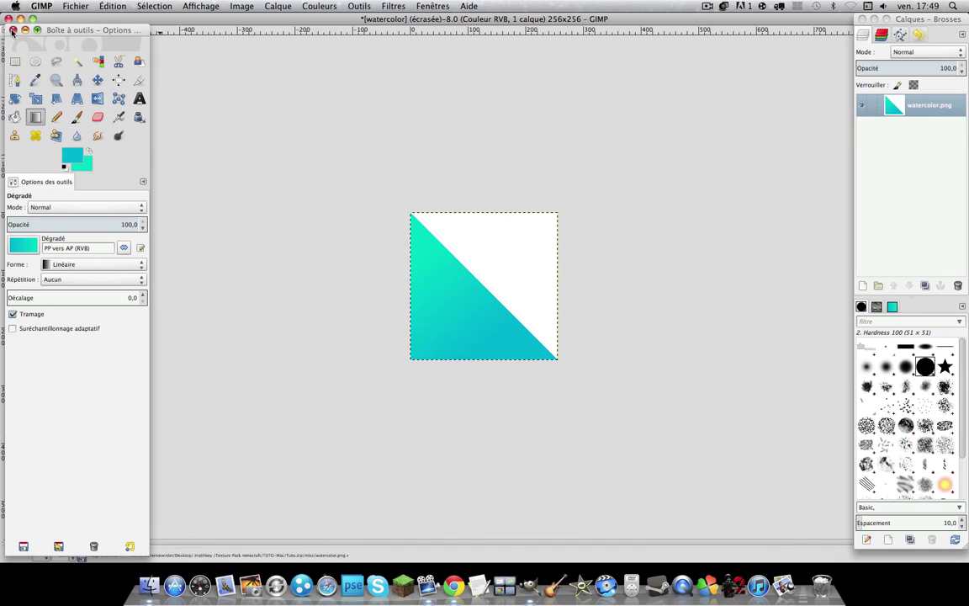
left_click(15, 31)
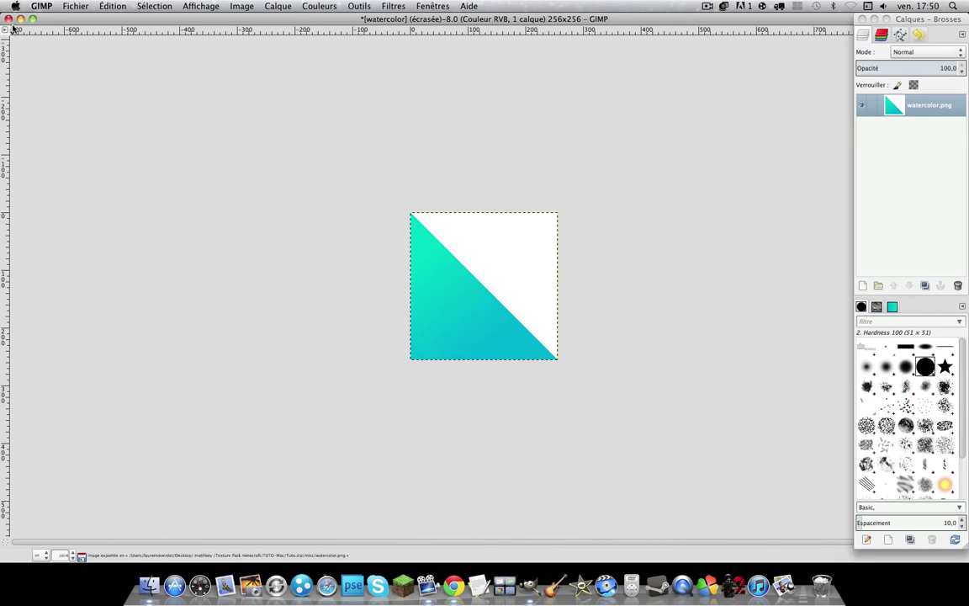
left_click(9, 19)
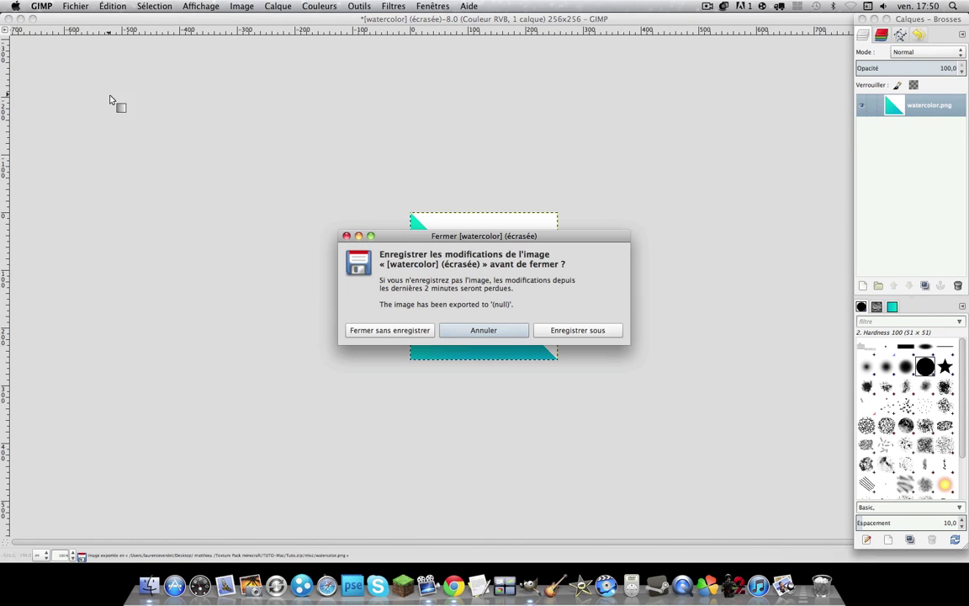
left_click(392, 330)
Switch to Finder and collapse the misc folder in the Tuto texture pack folder.
right_click(149, 589)
left_click(150, 589)
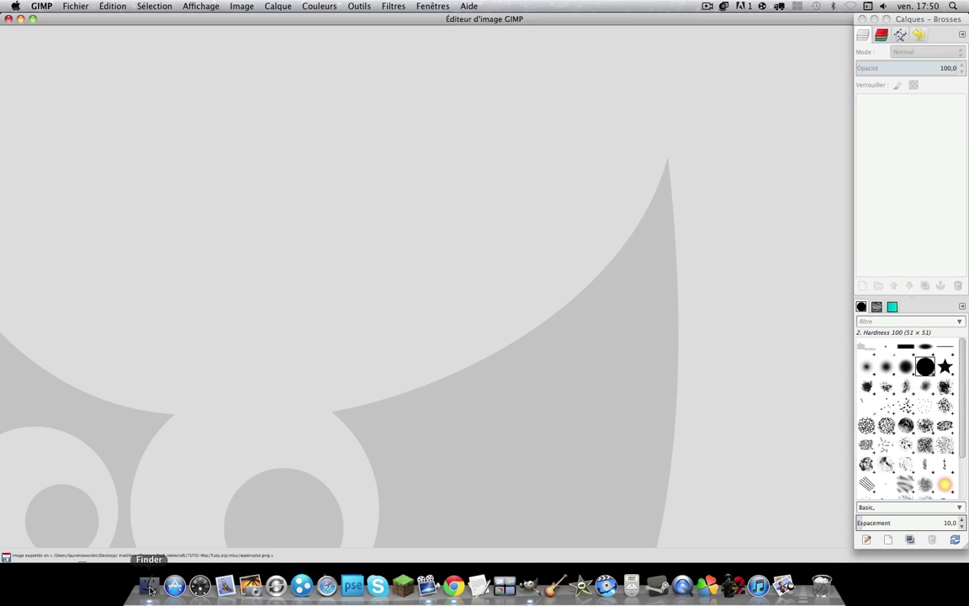
left_click(278, 290)
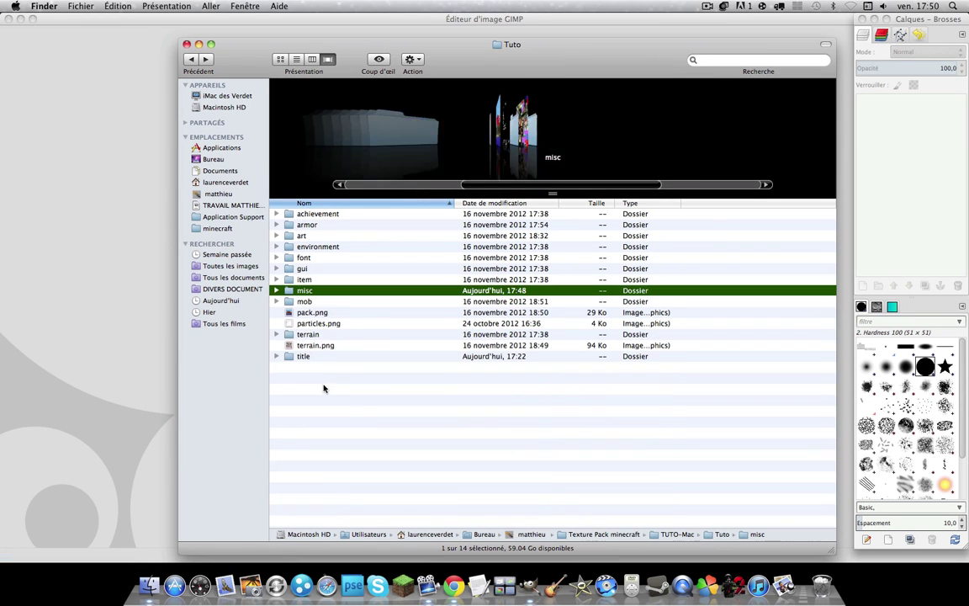
right_click(309, 346)
mouse_move(362, 360)
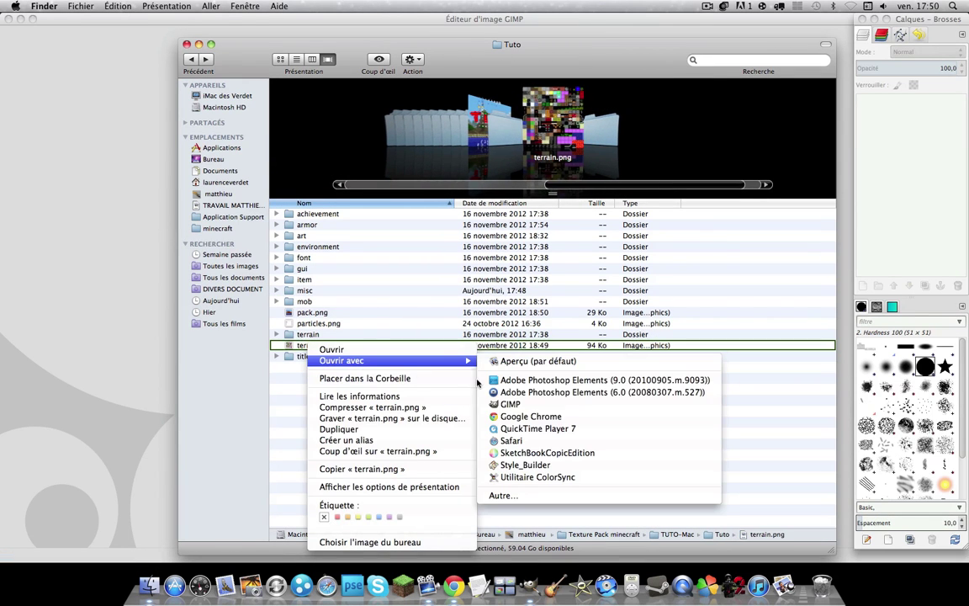
left_click(521, 422)
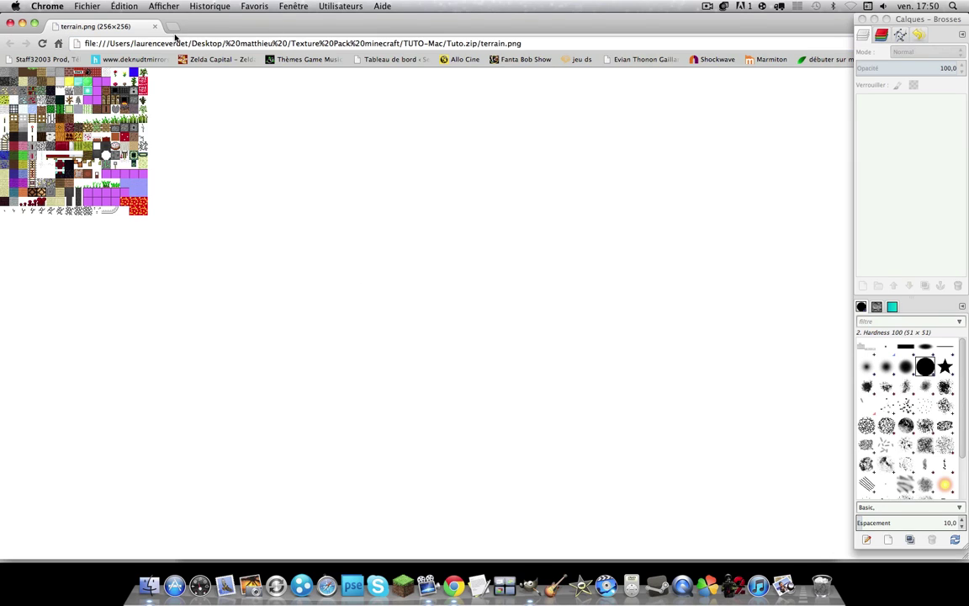
left_click(11, 24)
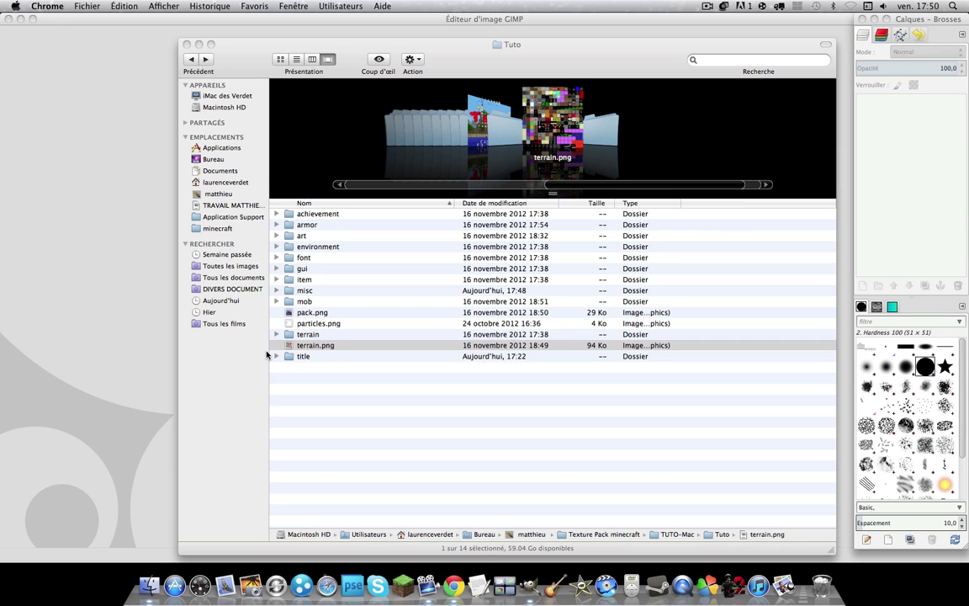
Open terrain.png from the Tuto folder in GIMP and restore the recently closed toolbox window.
right_click(315, 344)
mouse_move(419, 365)
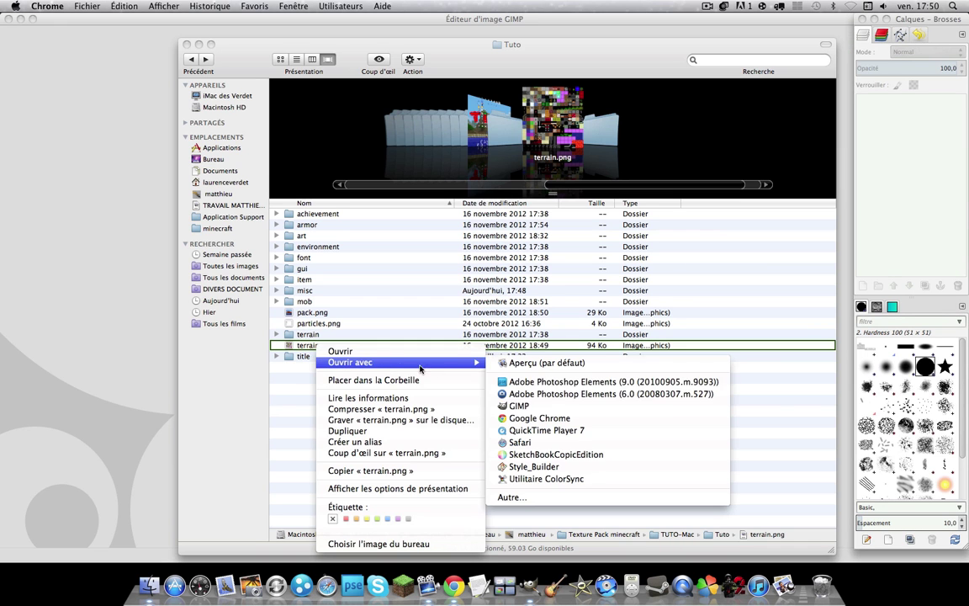
left_click(511, 405)
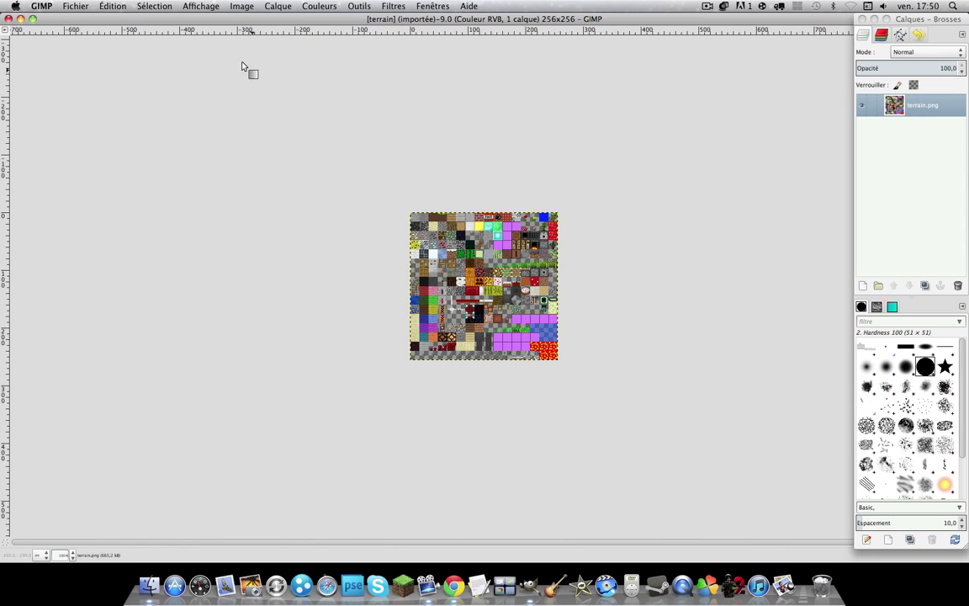
left_click(433, 6)
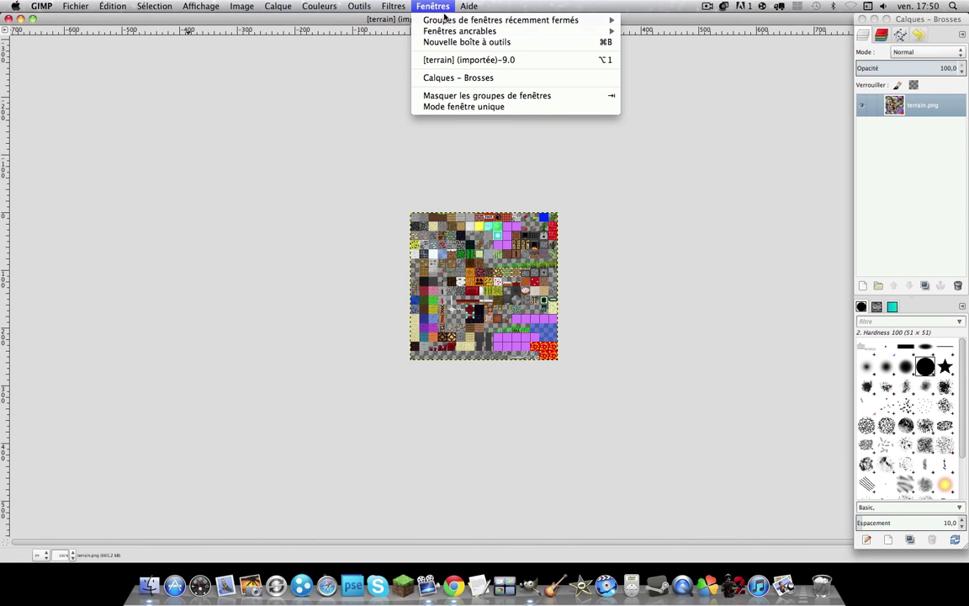
mouse_move(505, 21)
left_click(627, 21)
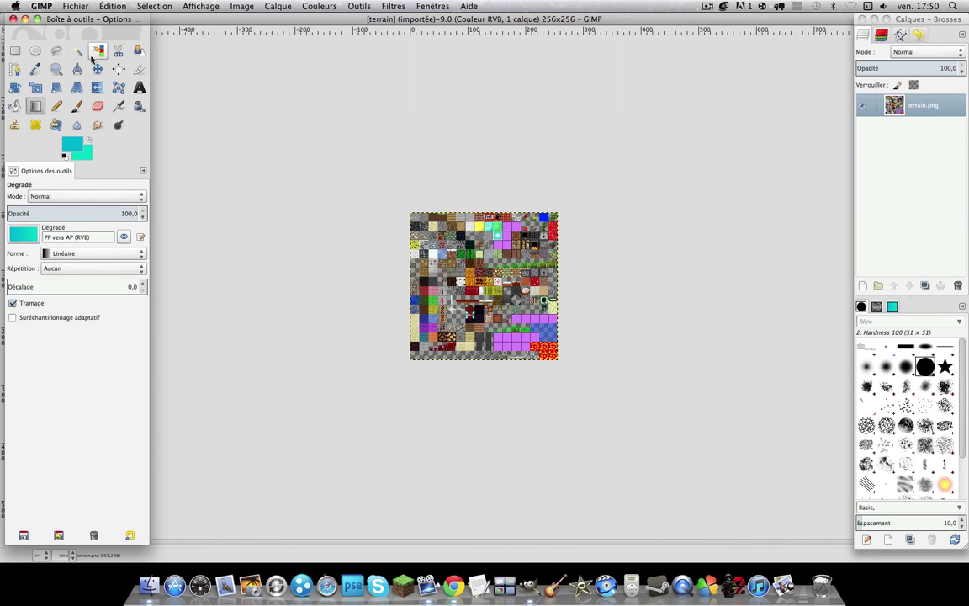
Select all the blue water tiles above the lava with two combined rectangles, the lower one 32 × 16 px at 224, 208, and cut them.
left_click(55, 68)
left_click(394, 271)
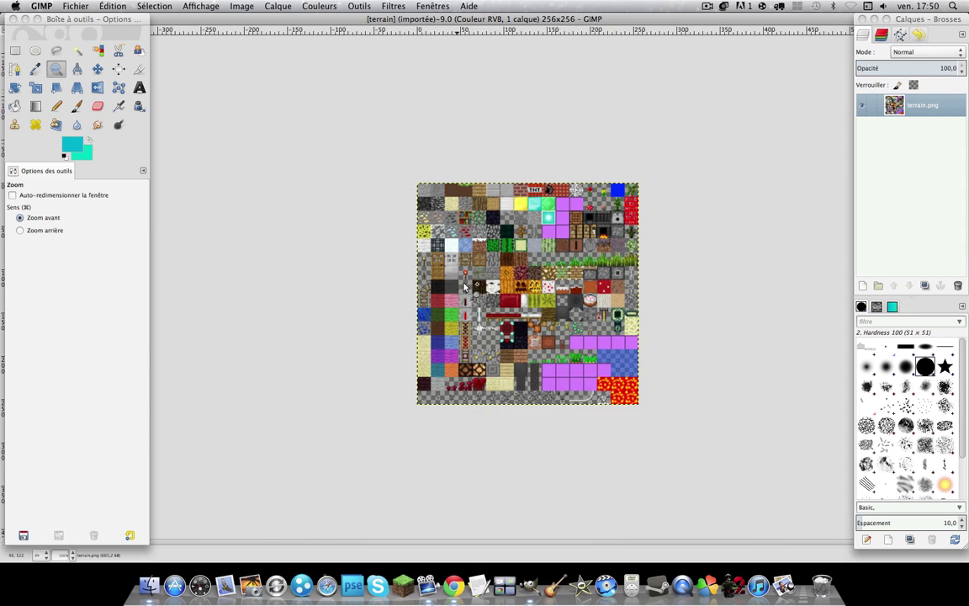
left_click(464, 287)
left_click(655, 354)
left_click(654, 354)
left_click(654, 355)
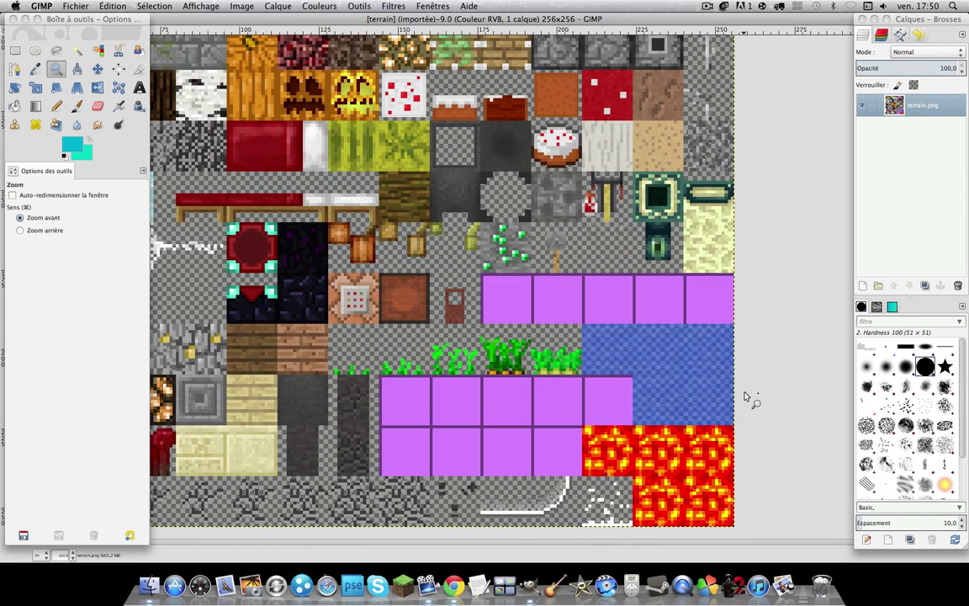
left_click_drag(745, 396, 763, 392)
scroll(665, 379, "down", 6)
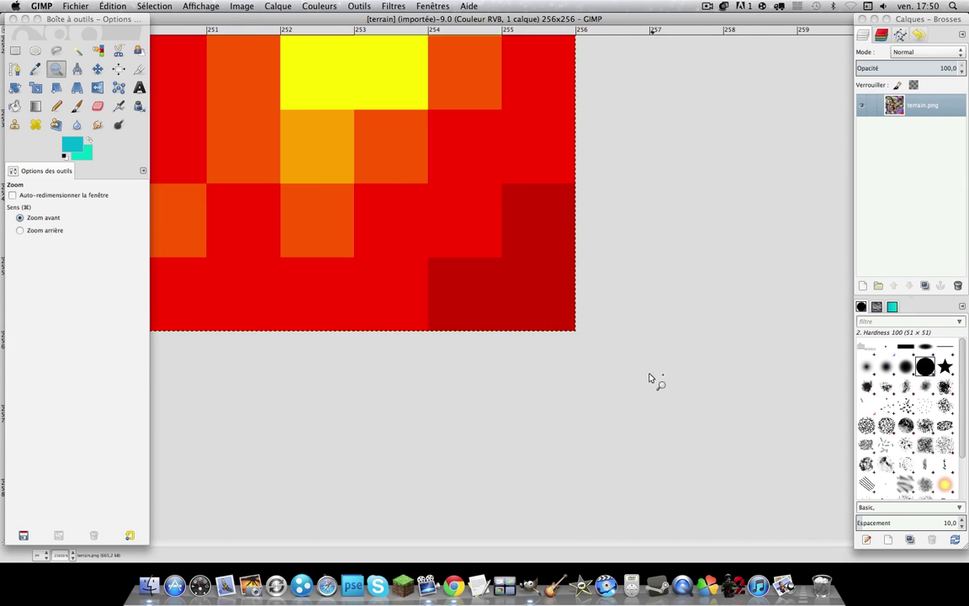
left_click(606, 338, "super")
left_click(602, 330, "super")
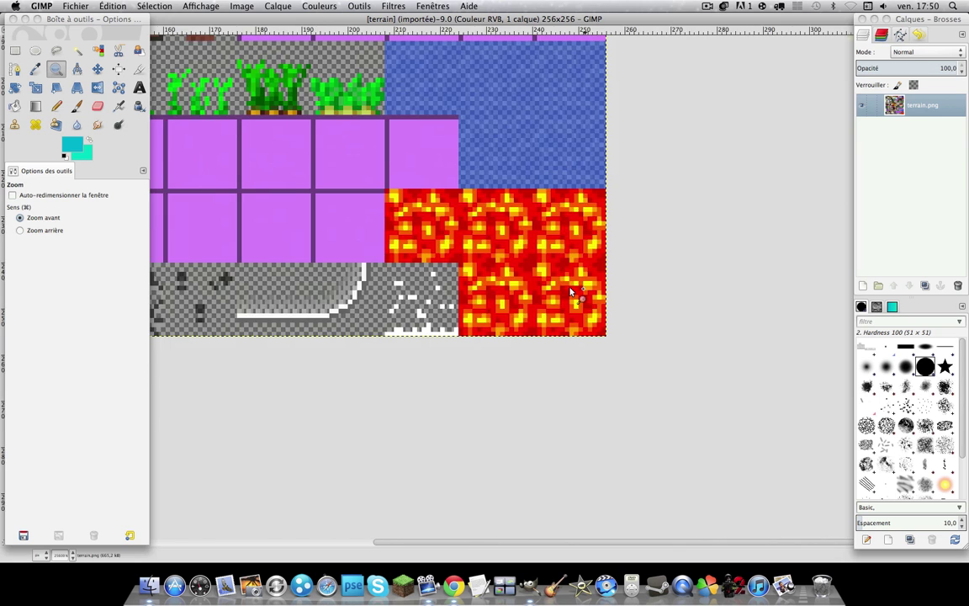
left_click(604, 334, "super")
left_click(794, 203)
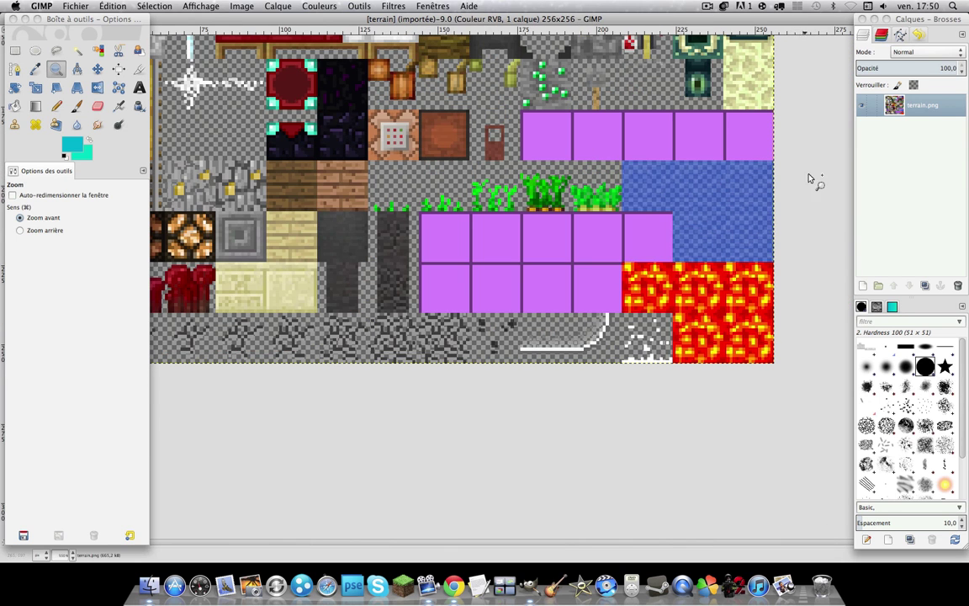
left_click(810, 156)
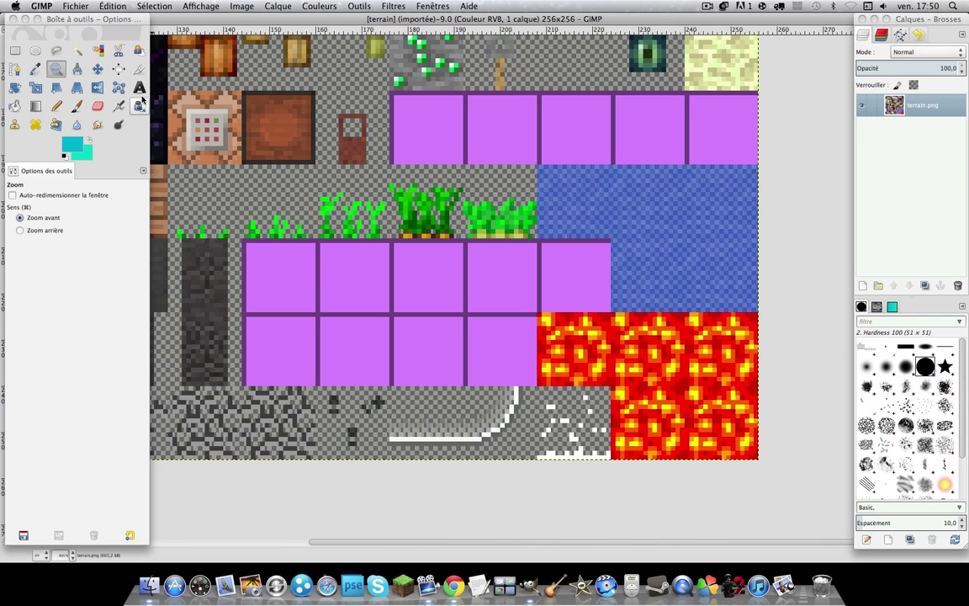
left_click(20, 49)
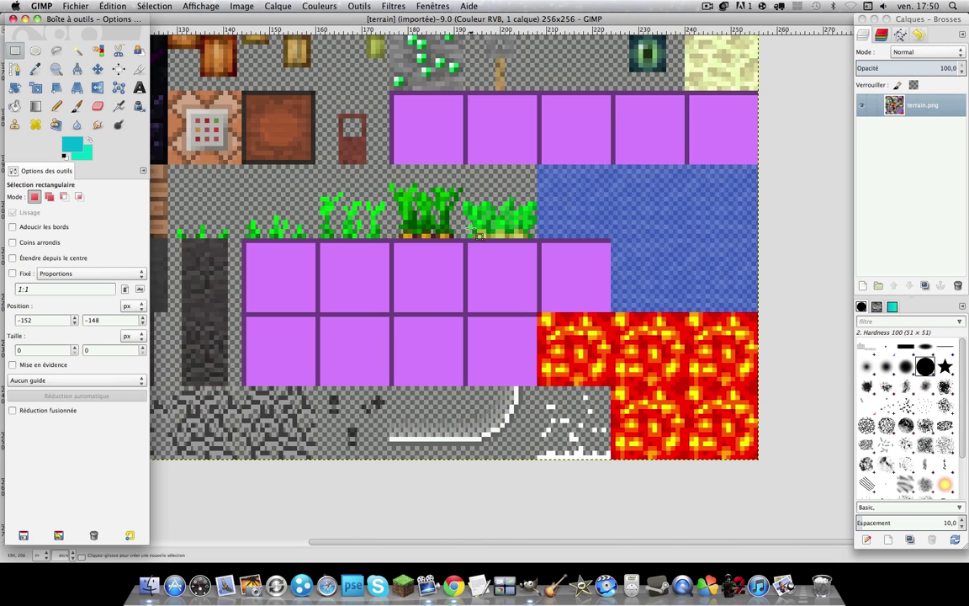
left_click_drag(537, 167, 759, 239)
left_click_drag(613, 241, 758, 311)
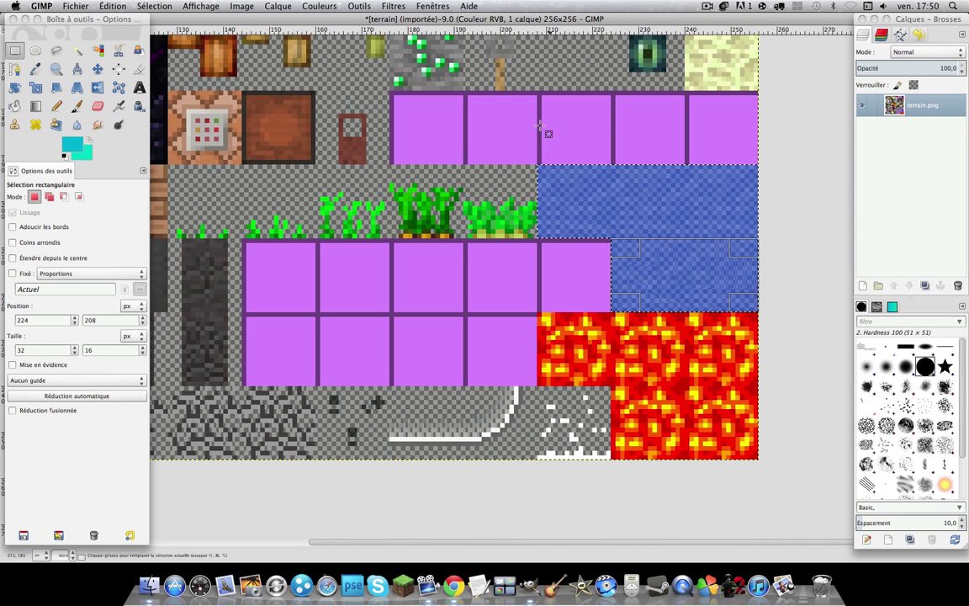
left_click(103, 6)
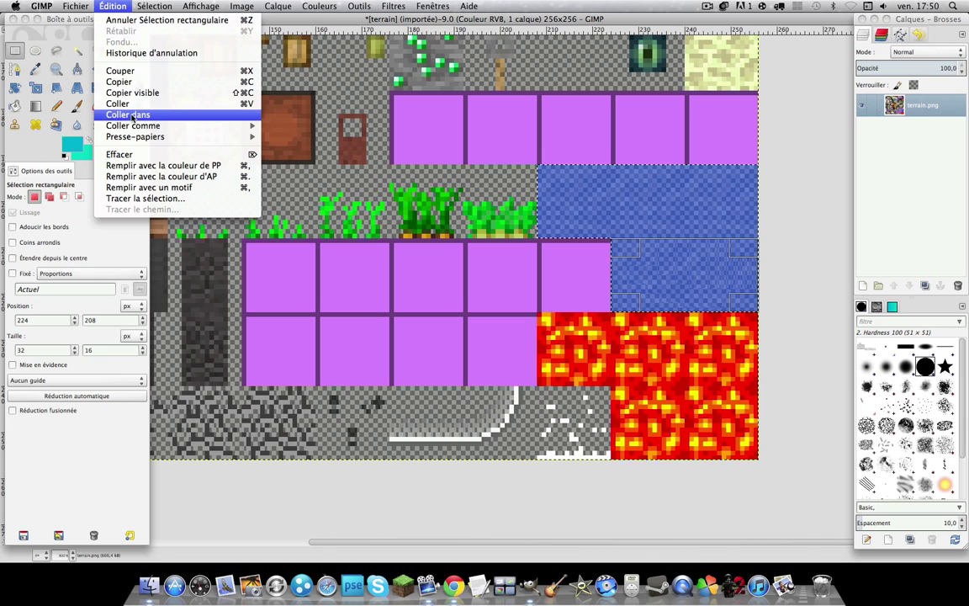
left_click(120, 71)
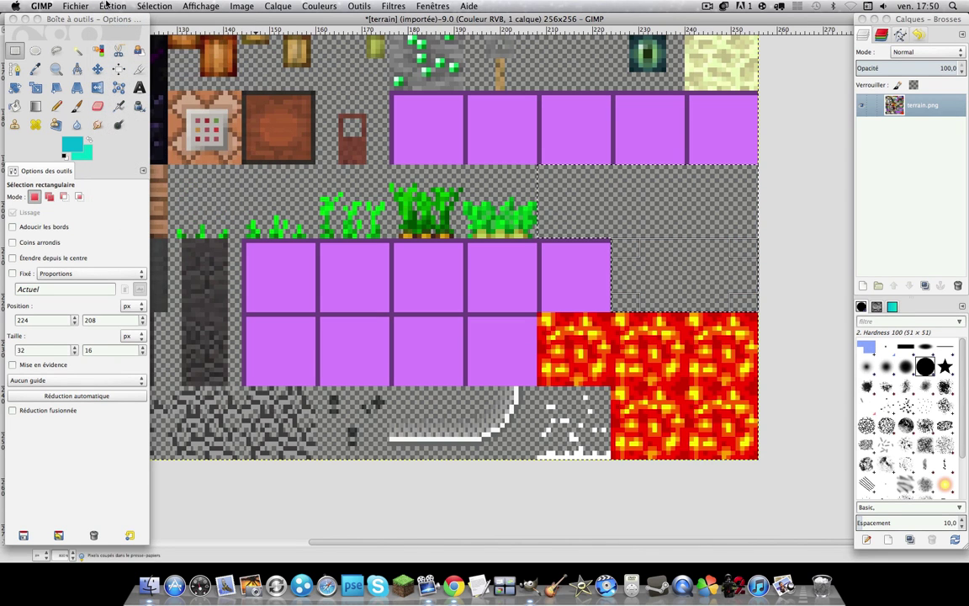
Try to paste the cut water tiles as a new layer in the terrain image, and undo the paste.
left_click(106, 7)
mouse_move(185, 114)
left_click(252, 127)
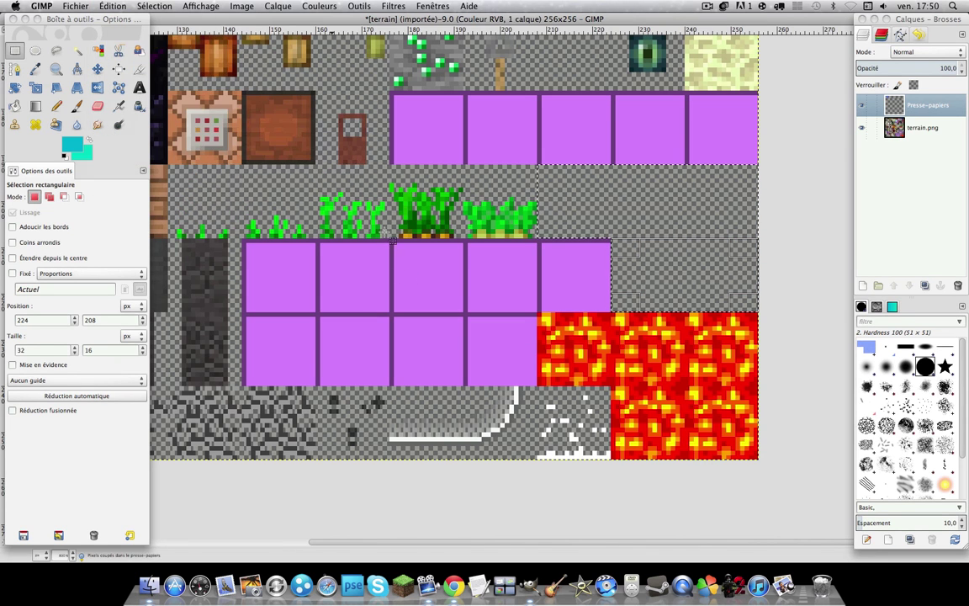
scroll(444, 364, "up", 10)
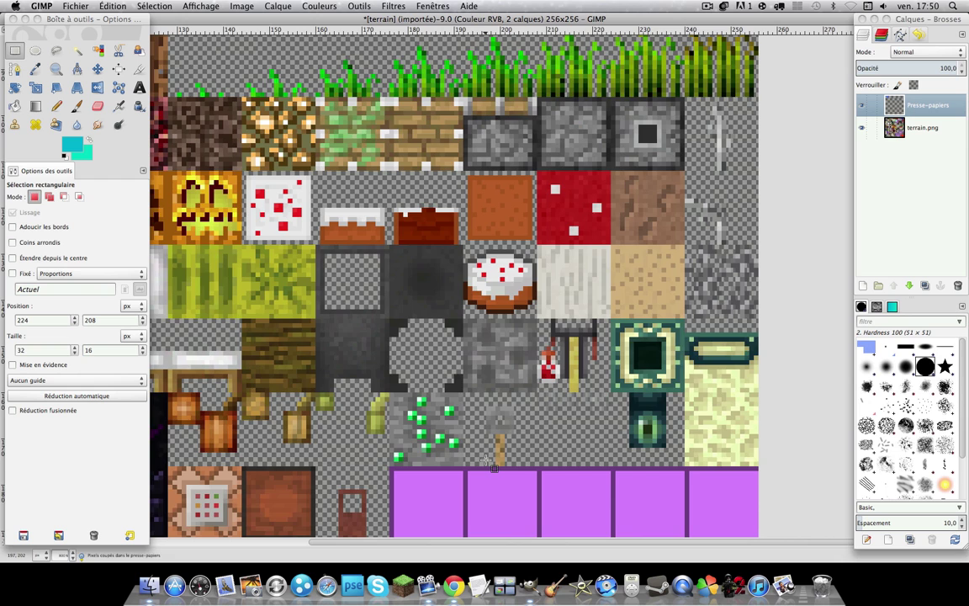
scroll(494, 467, "up", 4)
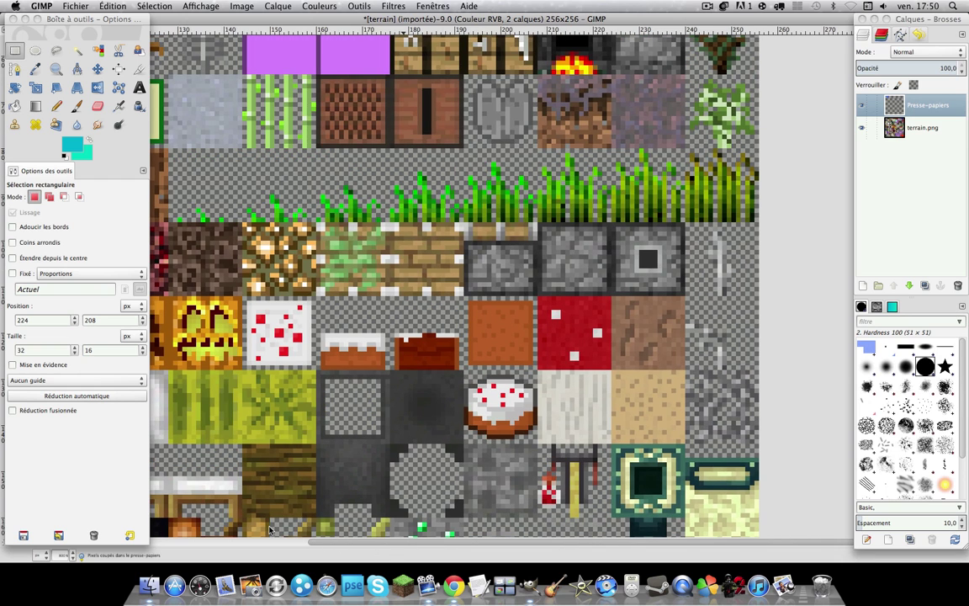
left_click_drag(391, 545, 305, 541)
scroll(319, 545, "left", 1)
key("ctrl+z")
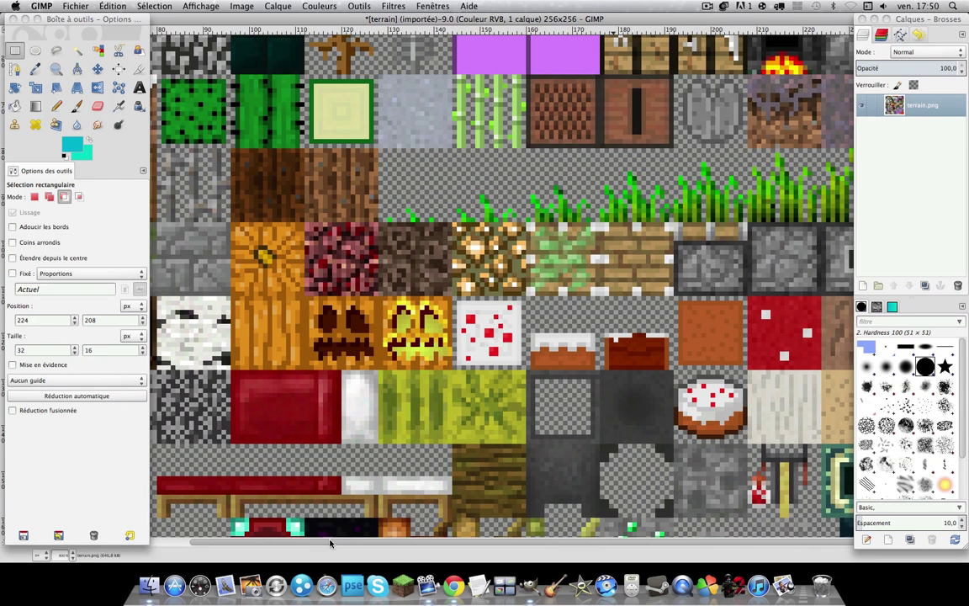
scroll(450, 483, "down", 12)
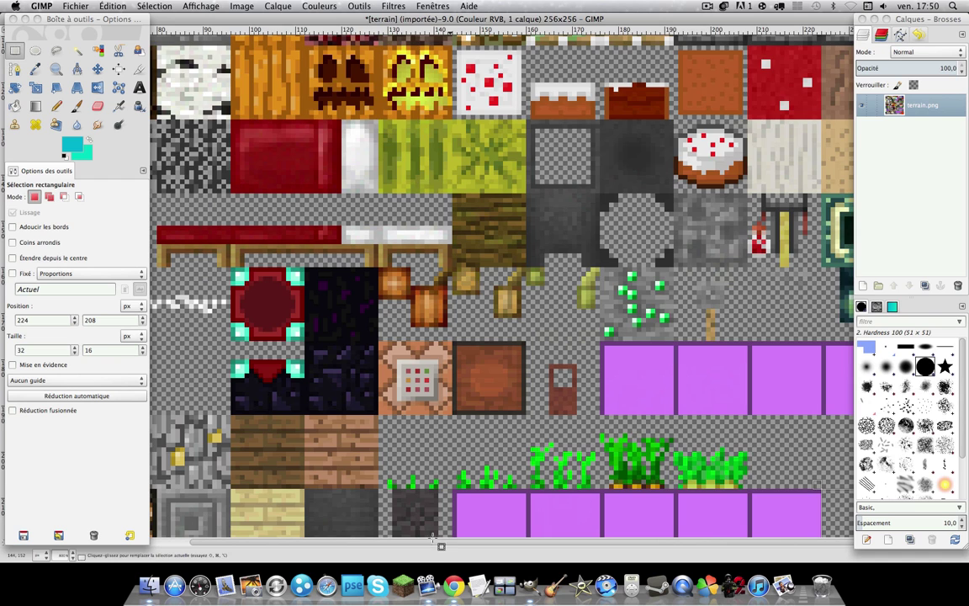
Paste the cut water tiles back in place, set the floating selection's opacity to 42.6 and anchor it.
scroll(445, 552, "down", 2)
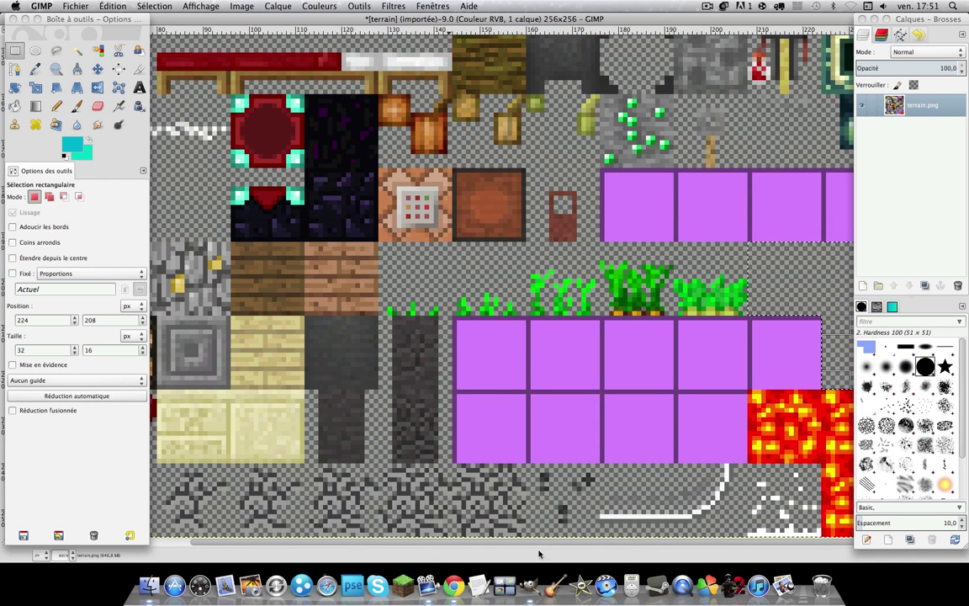
scroll(539, 553, "right", 2)
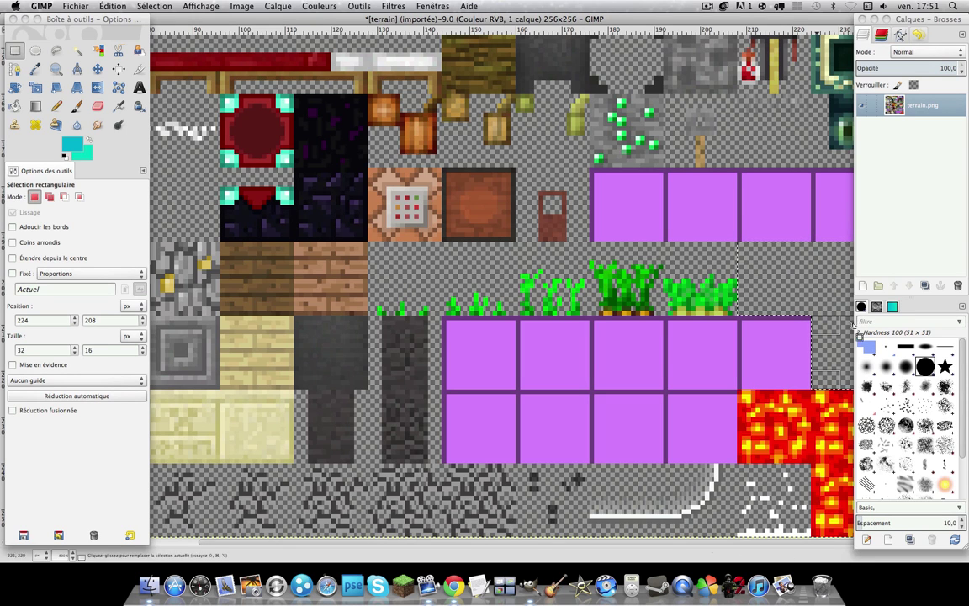
left_click(112, 6)
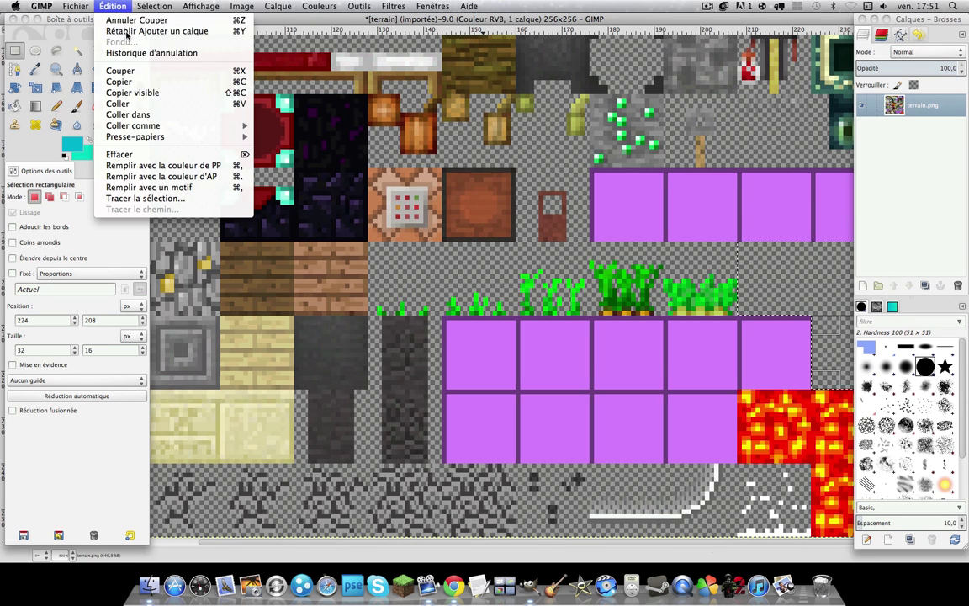
left_click(137, 103)
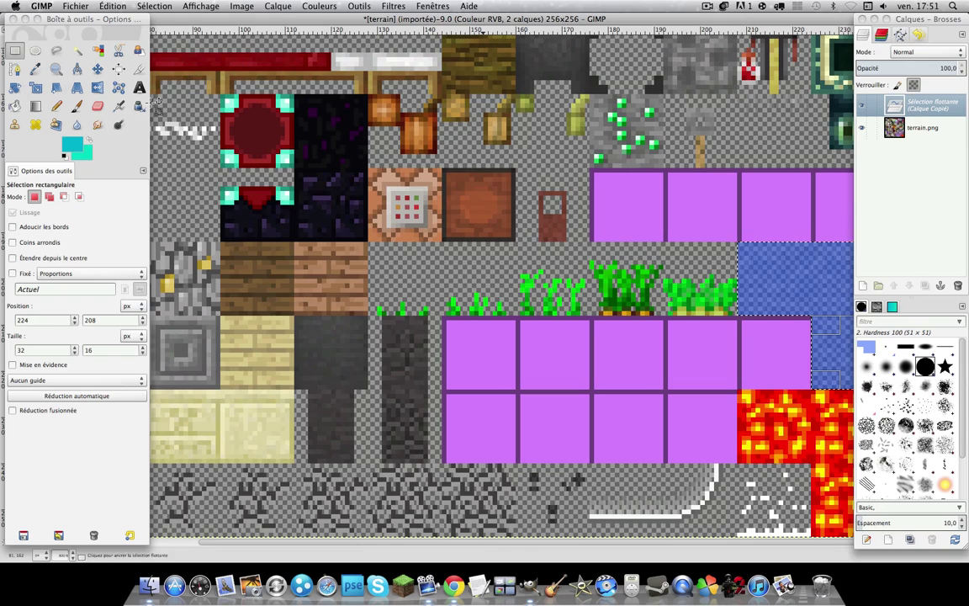
left_click_drag(932, 67, 925, 70)
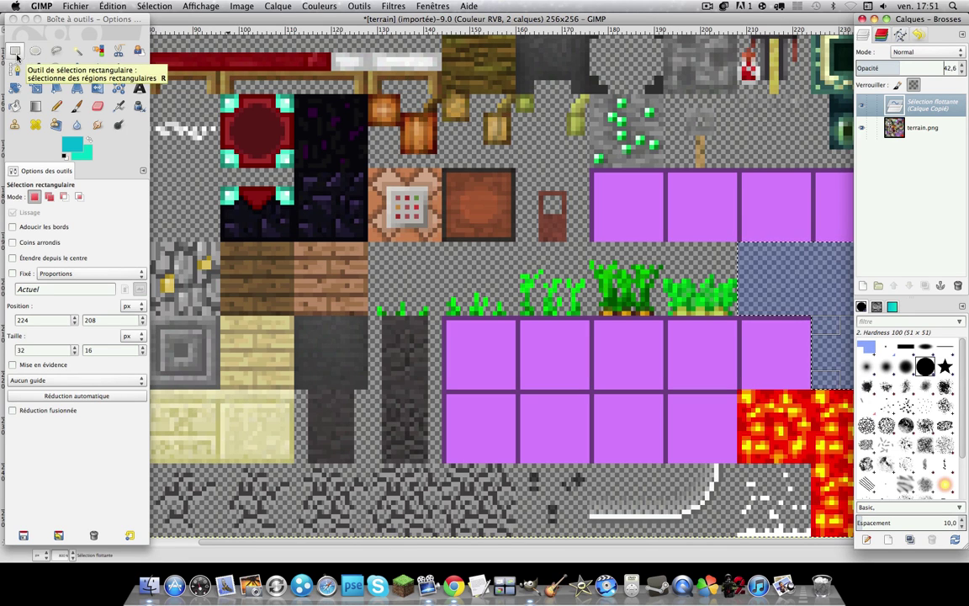
left_click(572, 250)
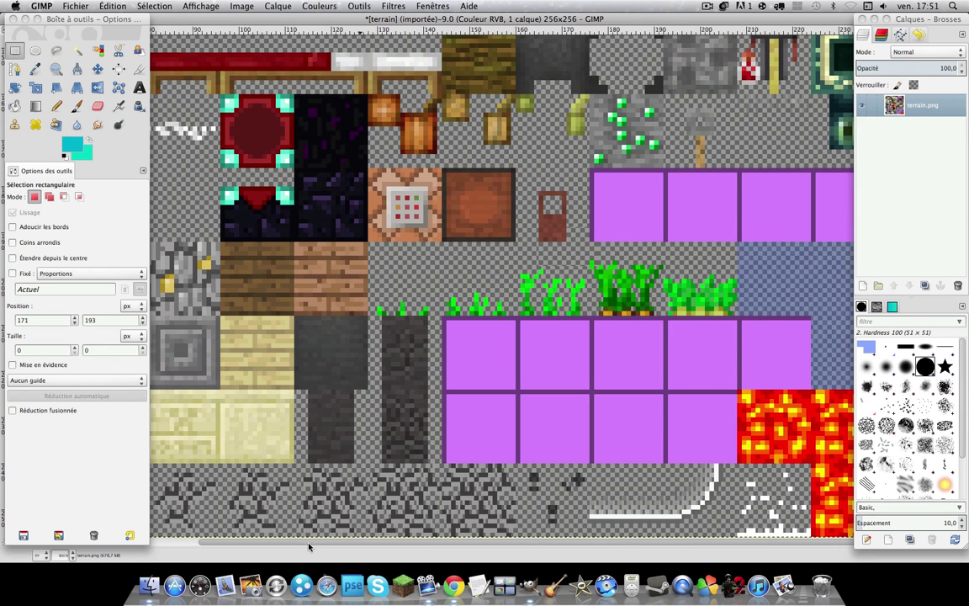
Select the 16 × 16 px water tile at 208, 192 and ready the Pencil tool with a white foreground colour.
left_click_drag(908, 18, 412, 8)
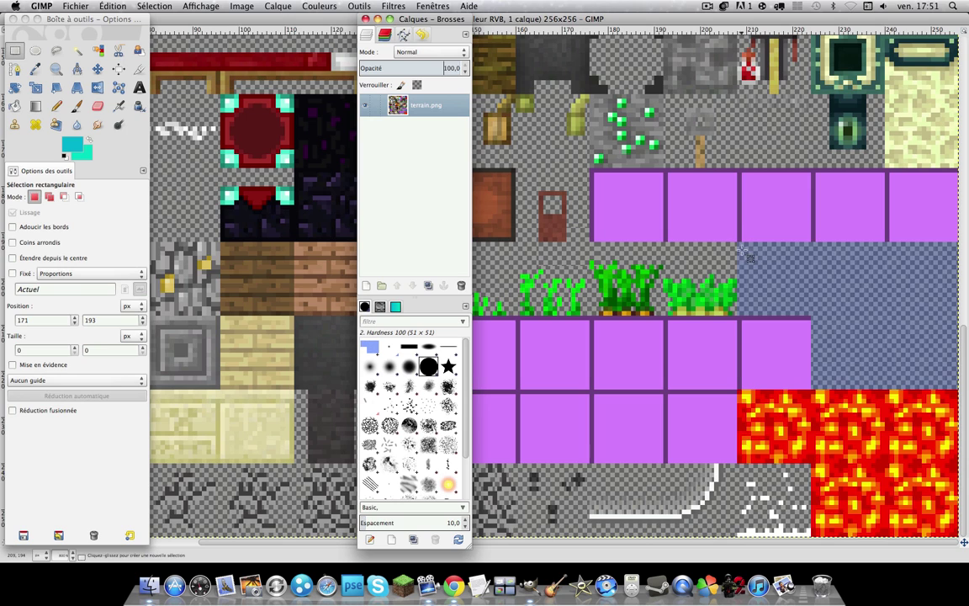
left_click_drag(738, 244, 810, 314)
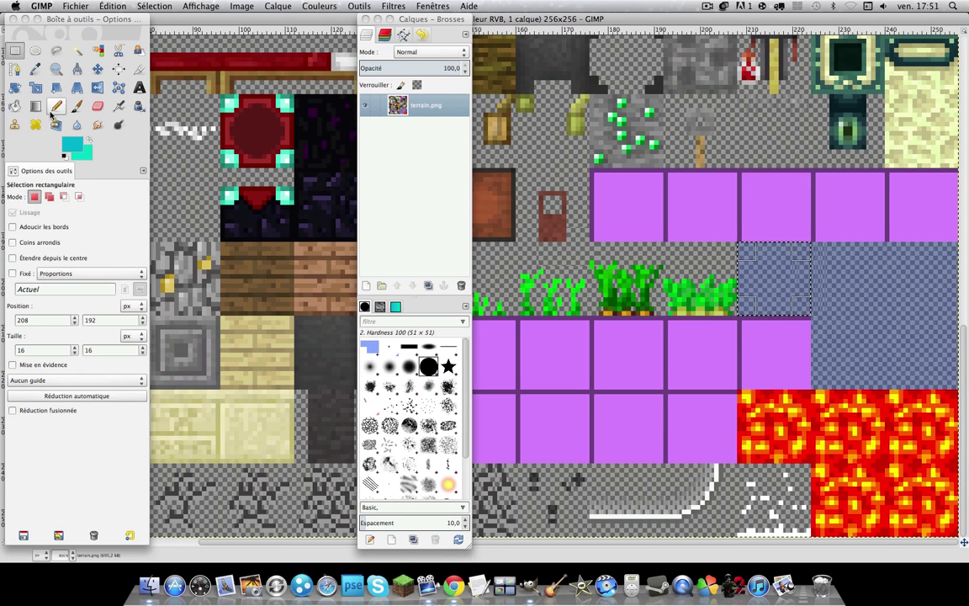
left_click(54, 108)
left_click(71, 143)
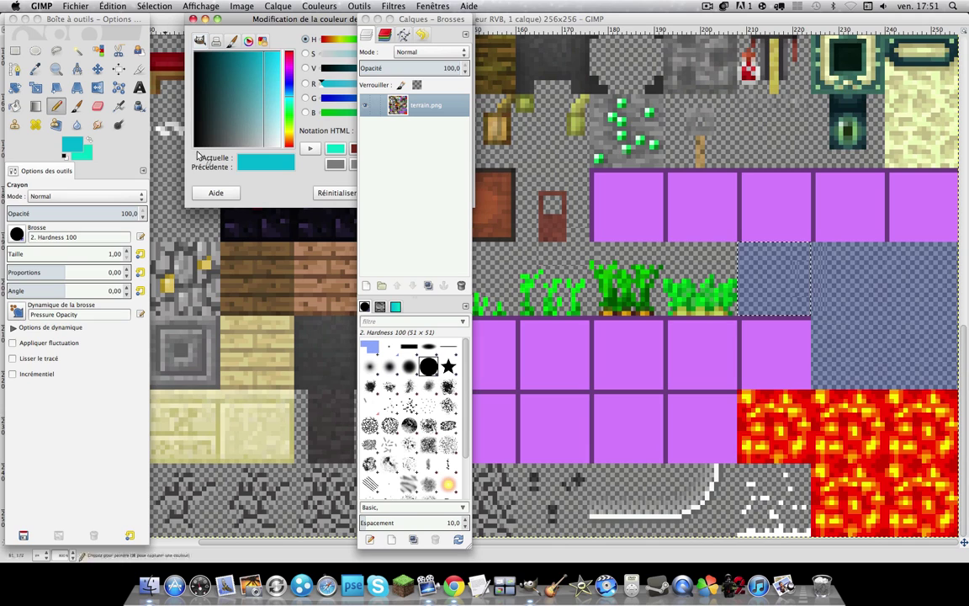
left_click(196, 53)
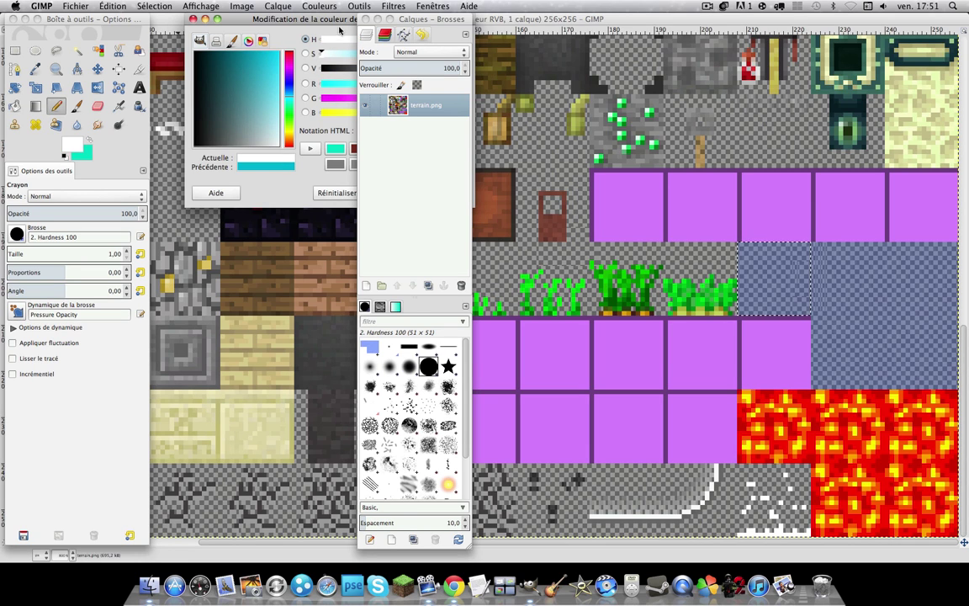
left_click_drag(336, 22, 187, 37)
left_click(294, 211)
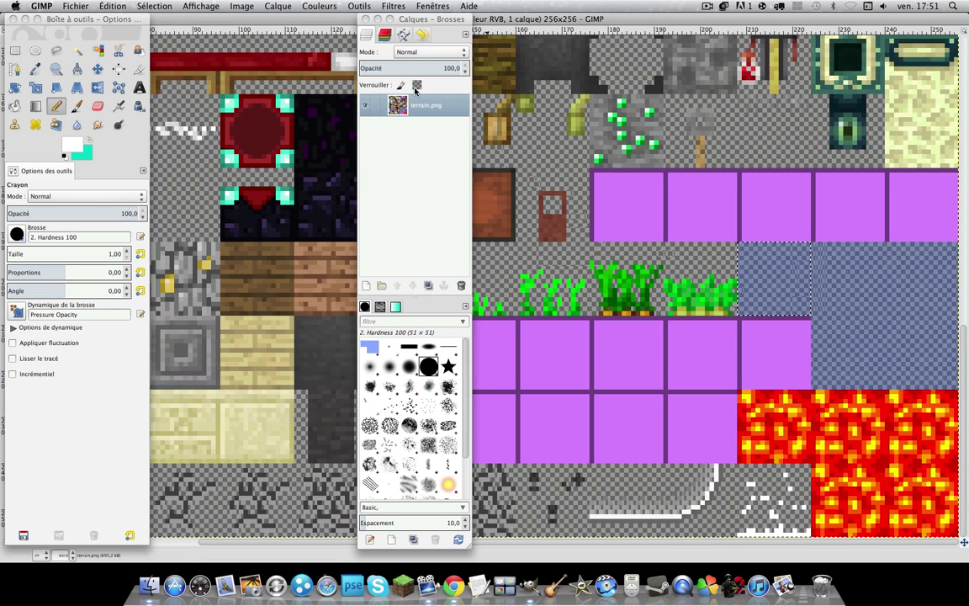
Overwrite terrain.png with the edits, then close the image and GIMP to return to the Tuto folder in Finder.
left_click(112, 5)
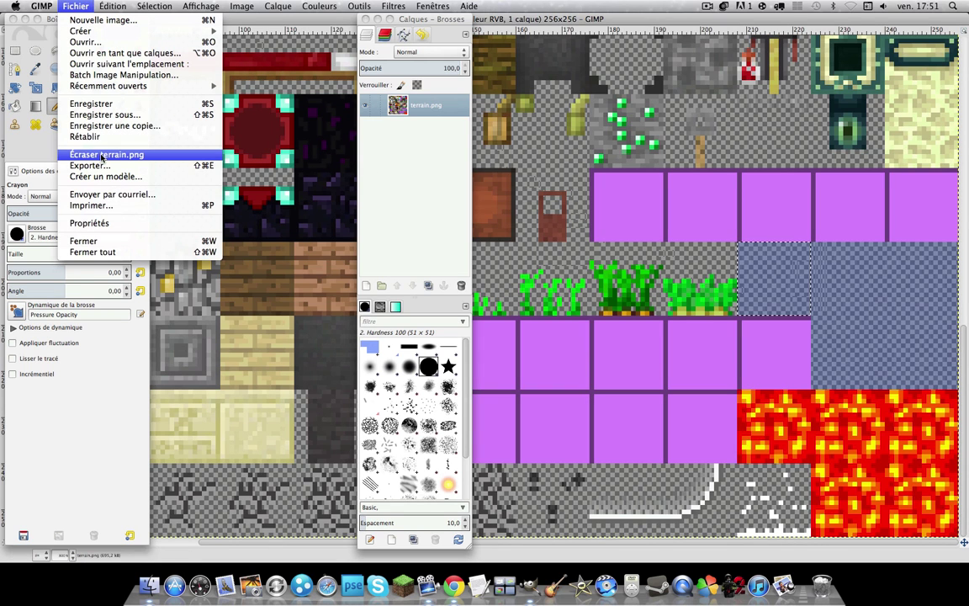
left_click(99, 158)
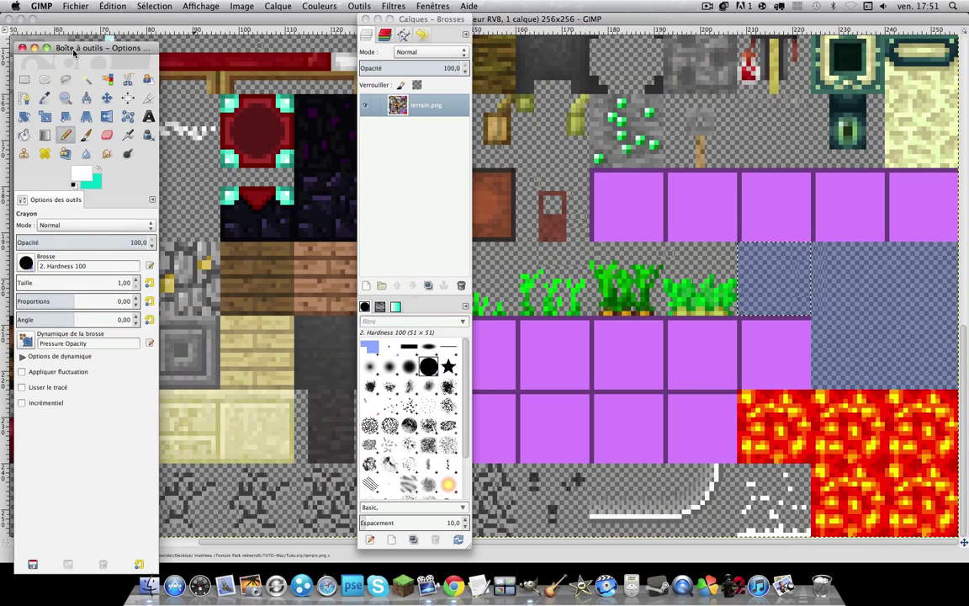
left_click(8, 18)
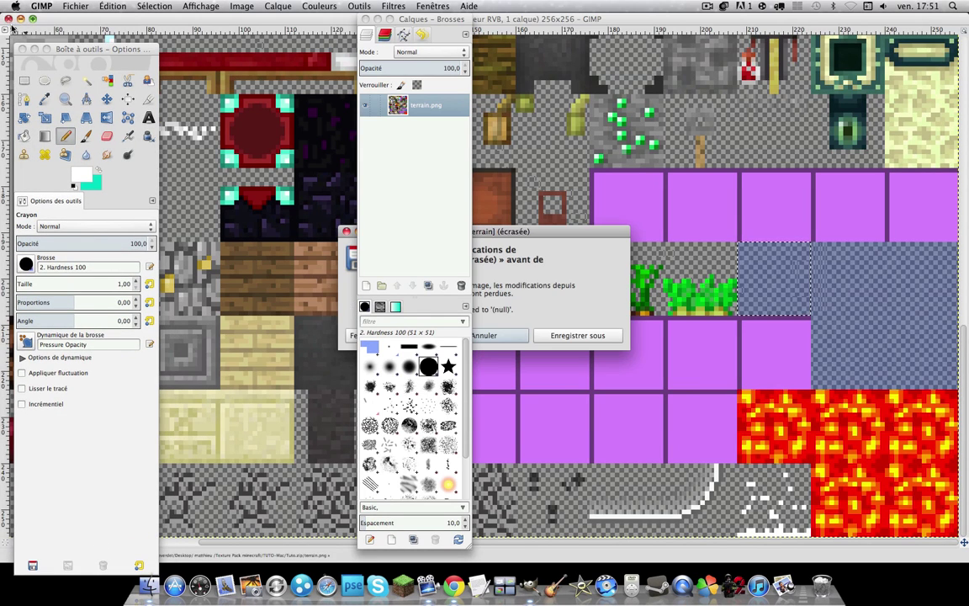
left_click(348, 336)
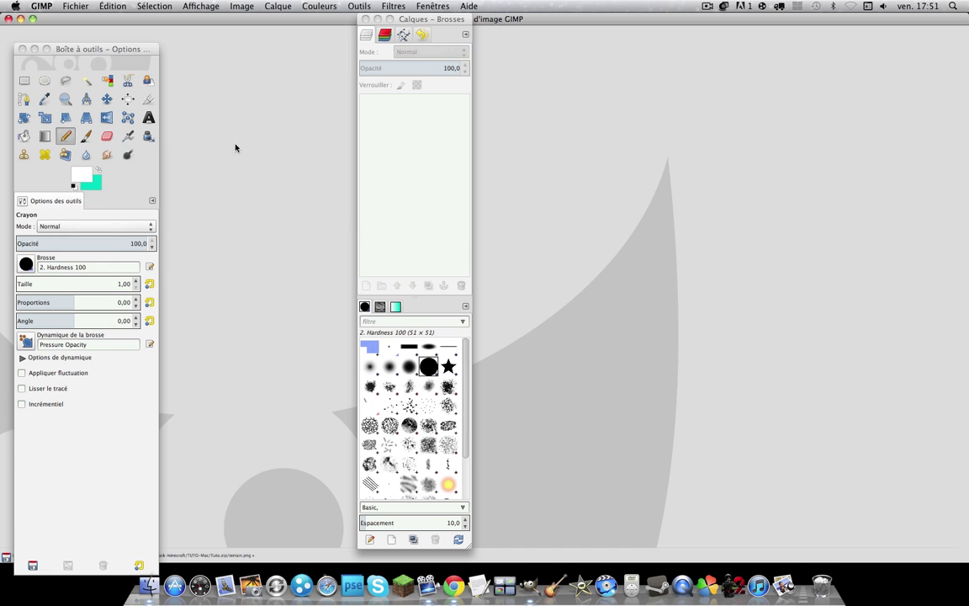
left_click(9, 20)
left_click_drag(245, 65, 192, 84)
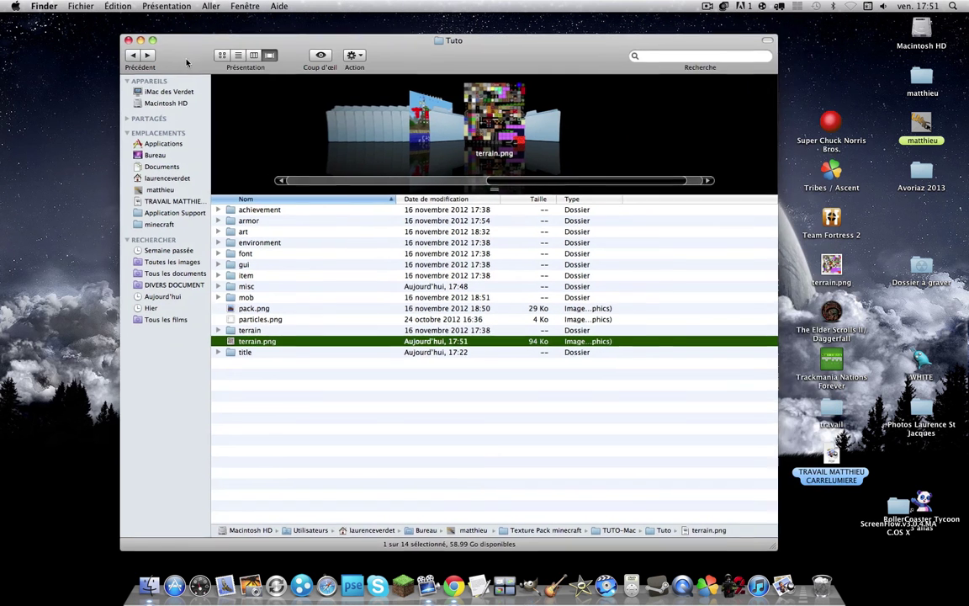
left_click(313, 407)
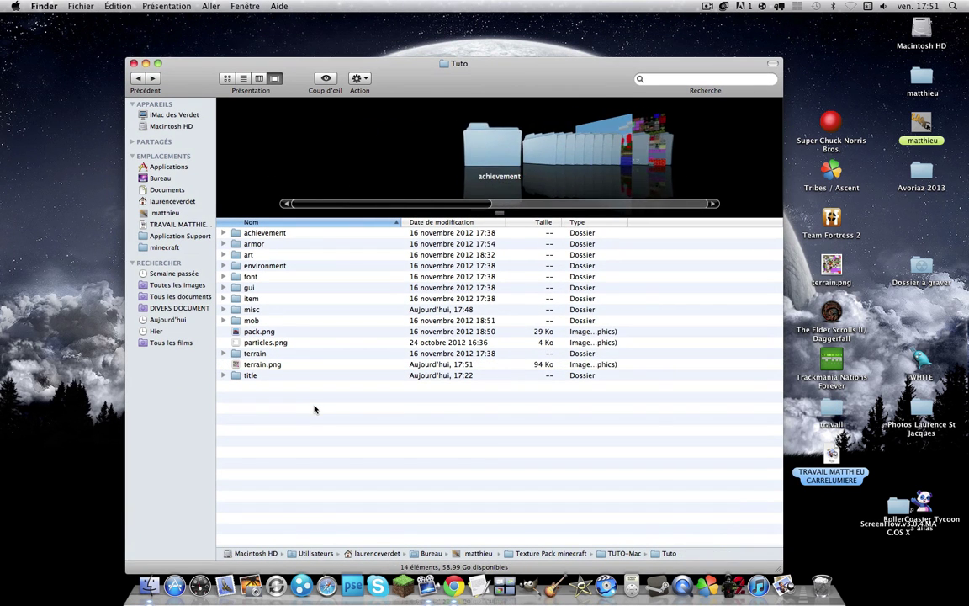
left_click_drag(283, 401, 318, 440)
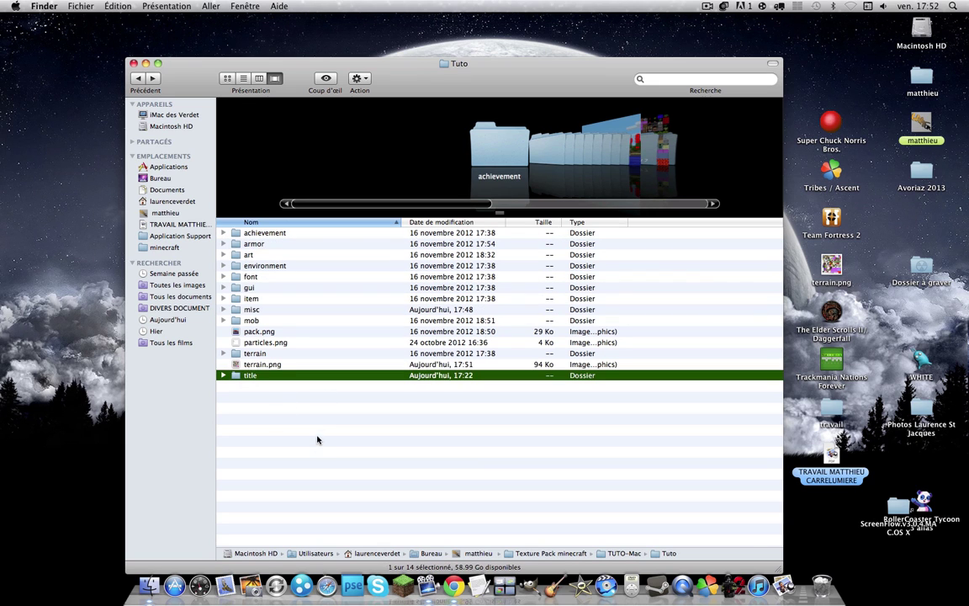
left_click(138, 78)
right_click(253, 237)
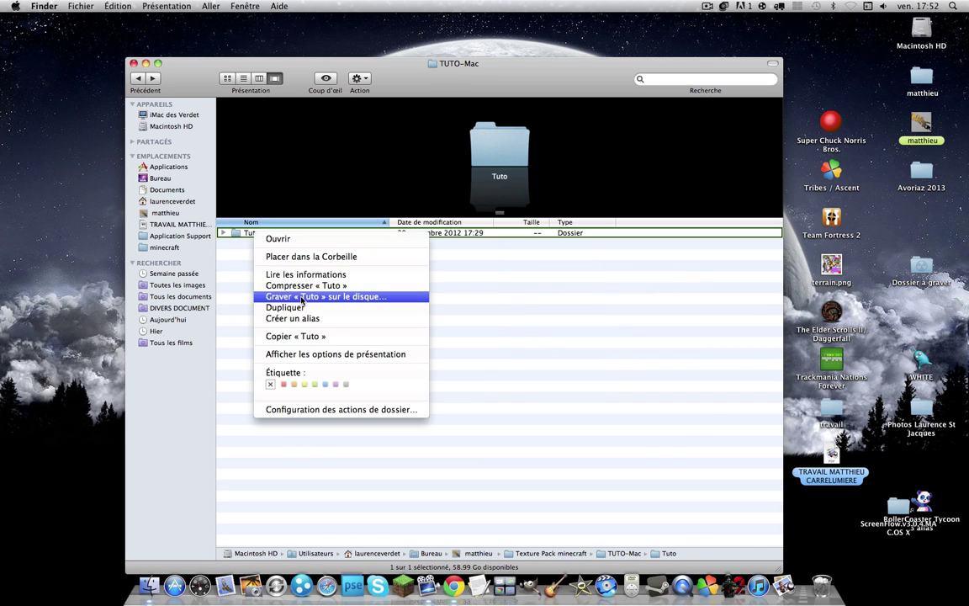
left_click(243, 258)
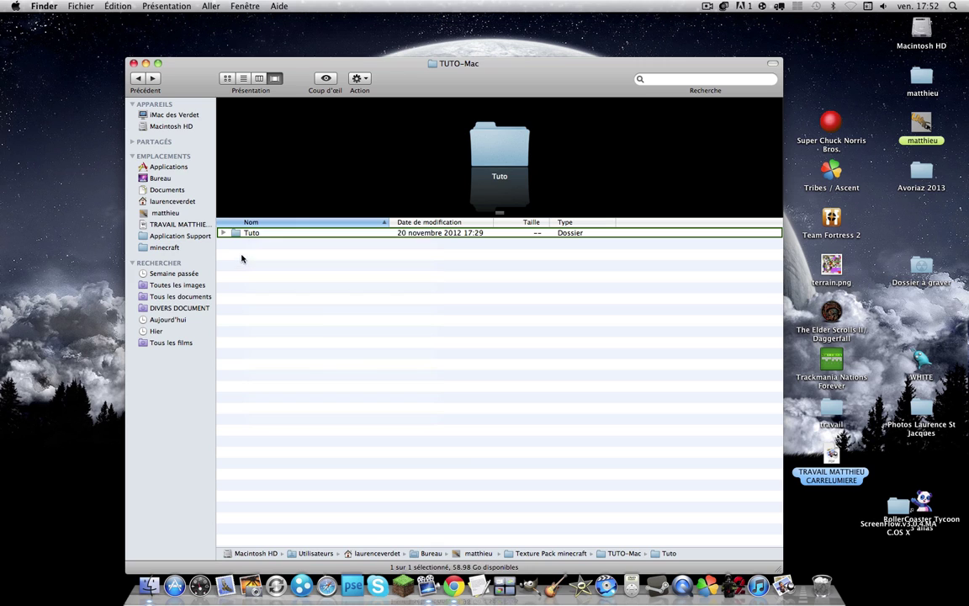
double_click(251, 235)
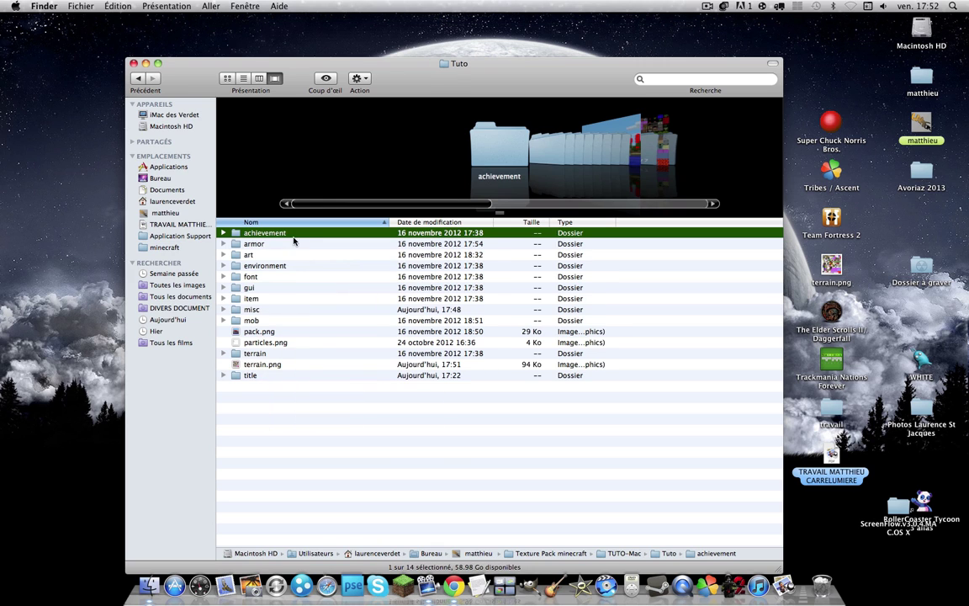
left_click(295, 418)
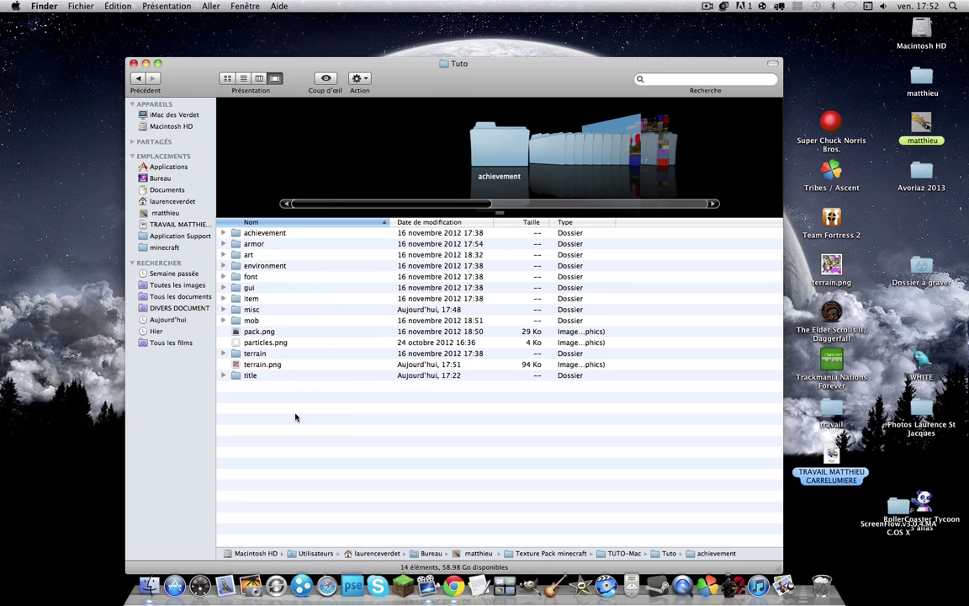
Compress all 14 files and folders inside the Tuto folder into one zip archive.
key("Up")
left_click(284, 399)
left_click_drag(285, 414, 288, 236)
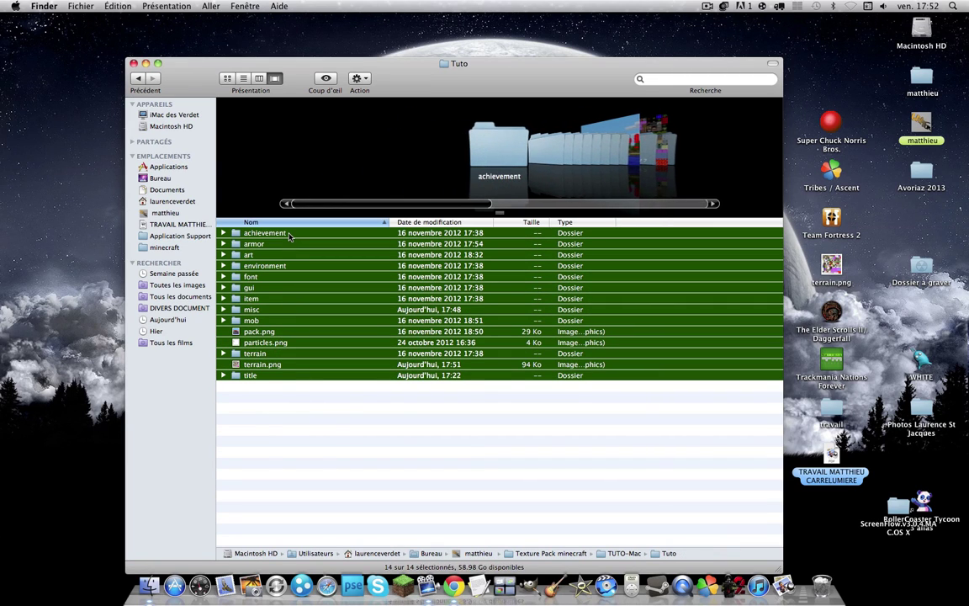
right_click(284, 237)
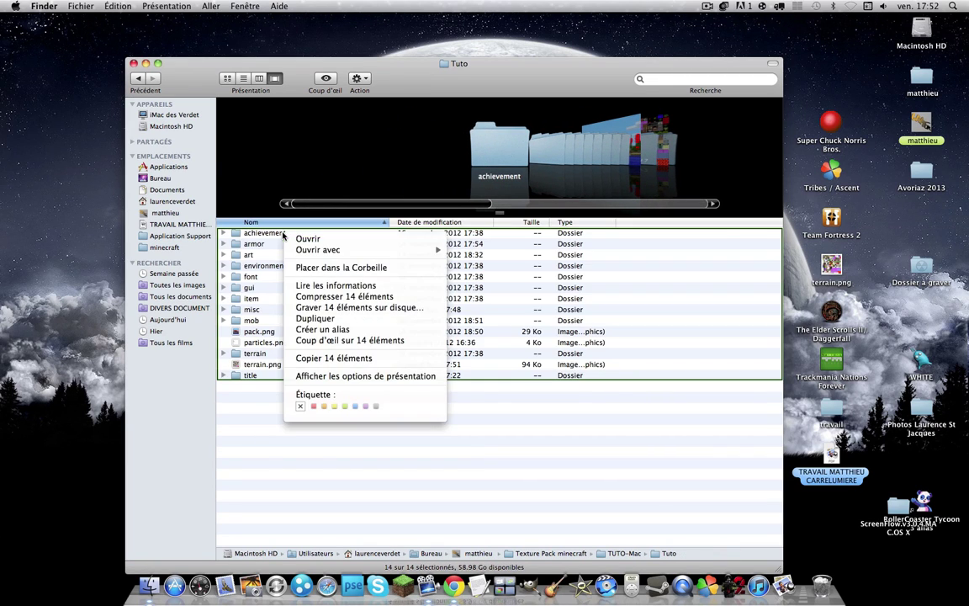
left_click(321, 301)
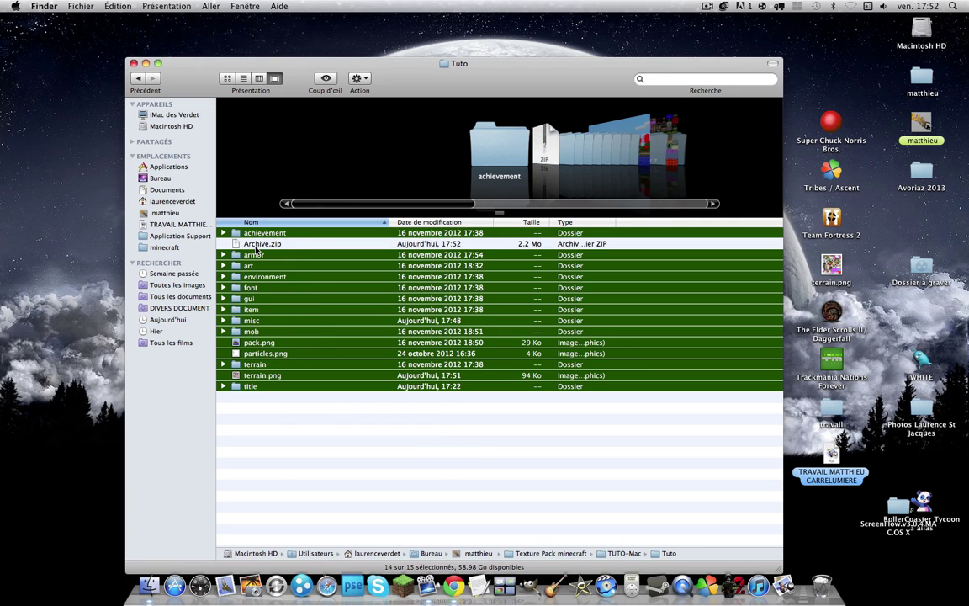
left_click(312, 401)
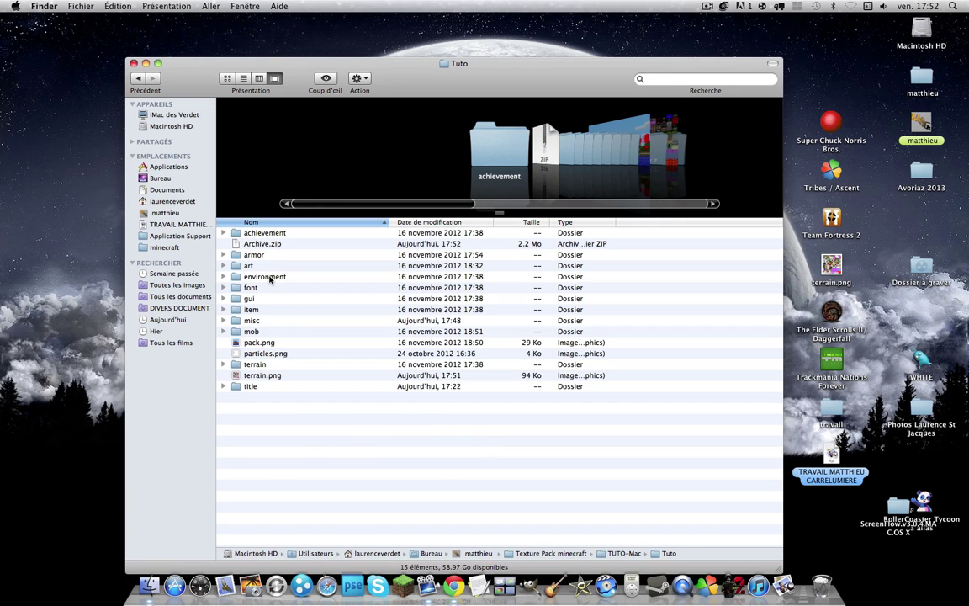
Rename the new archive to Pack TUTO by anonymatt.zip and select it.
left_click(263, 245)
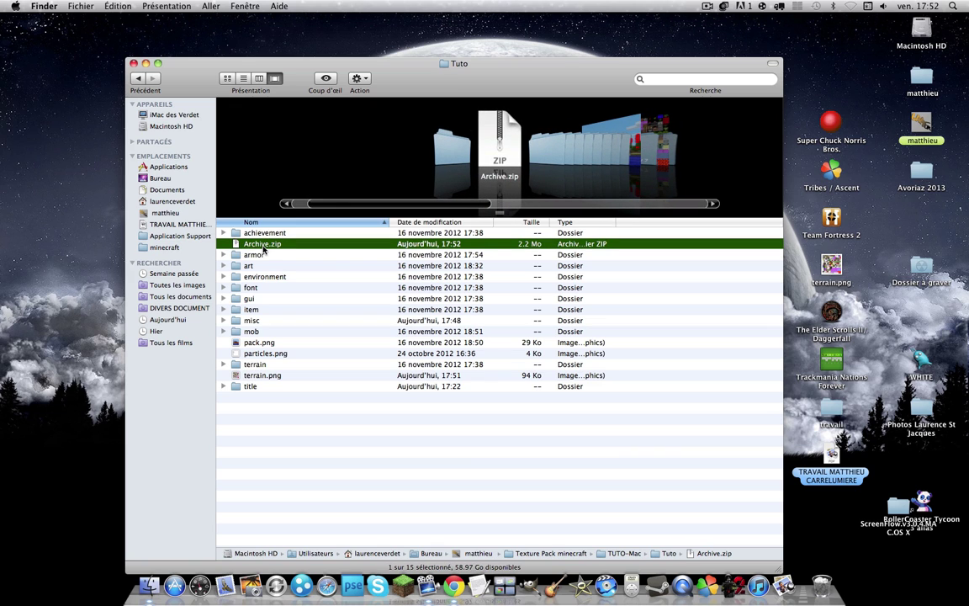
left_click(264, 244)
type("T")
type("tu")
type("o")
key("BackSpace")
key("BackSpace")
key("BackSpace")
key("BackSpace")
type("Pack tuot")
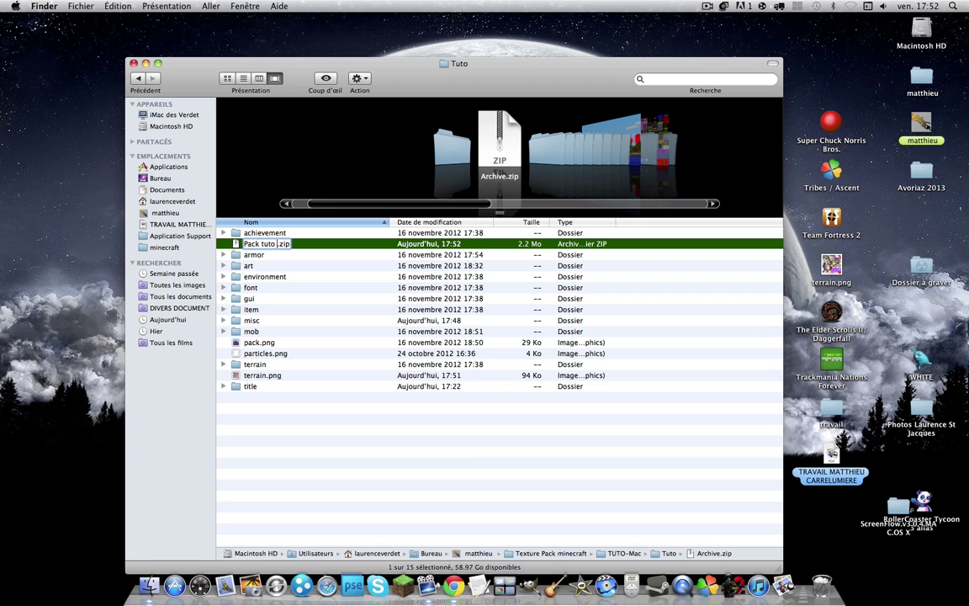
key("BackSpace")
key("BackSpace")
key("BackSpace")
type("T")
type("uot")
key("BackSpace")
key("BackSpace")
key("BackSpace")
type("UTO by anonyma")
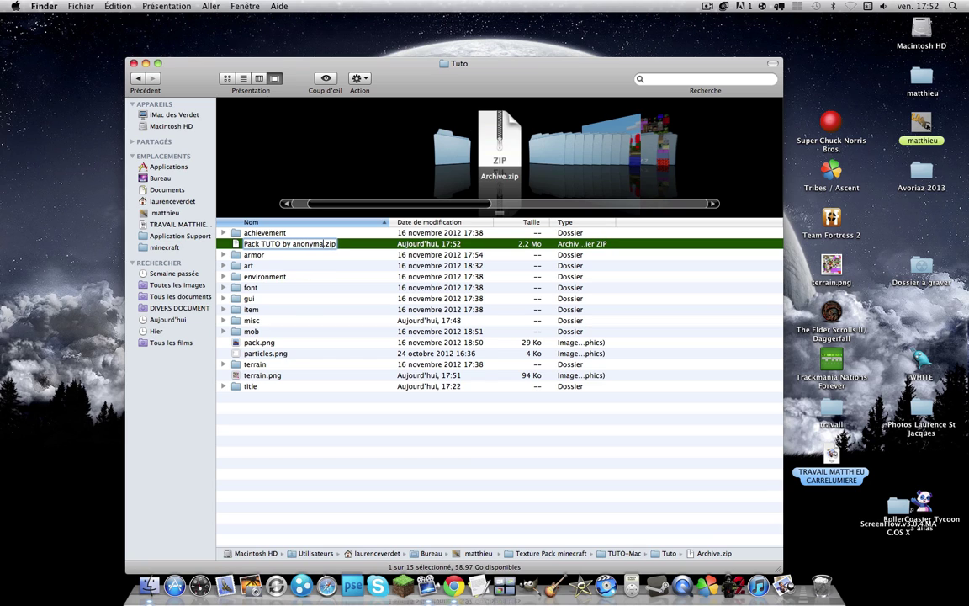
type("tt")
left_click(339, 431)
left_click(257, 244)
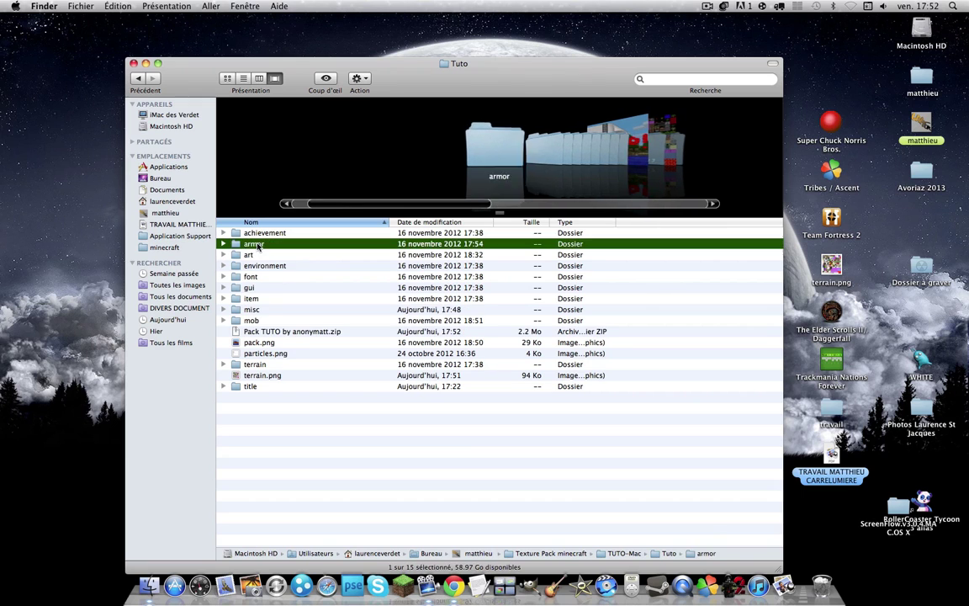
left_click(282, 335)
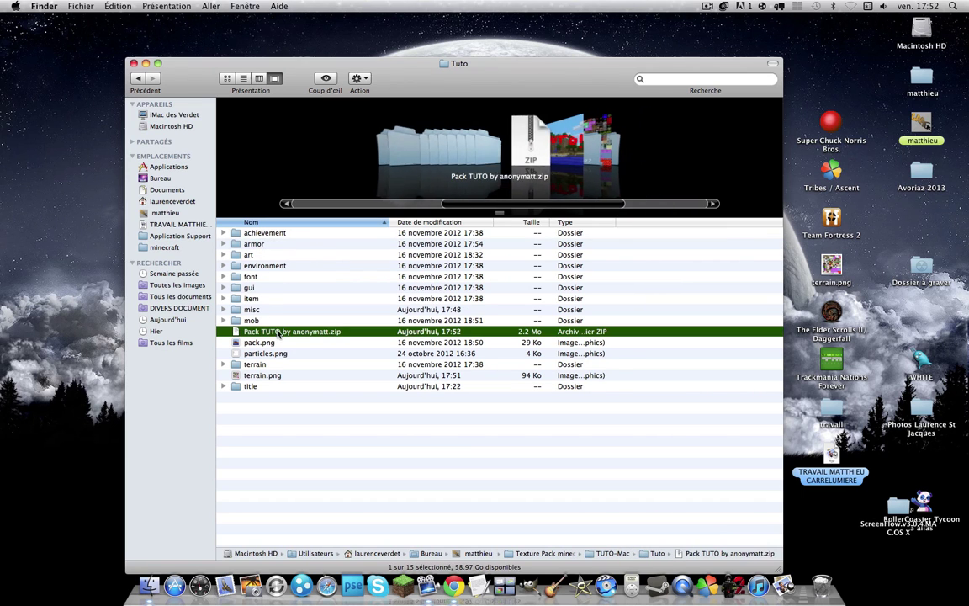
left_click(175, 237)
left_click(164, 248)
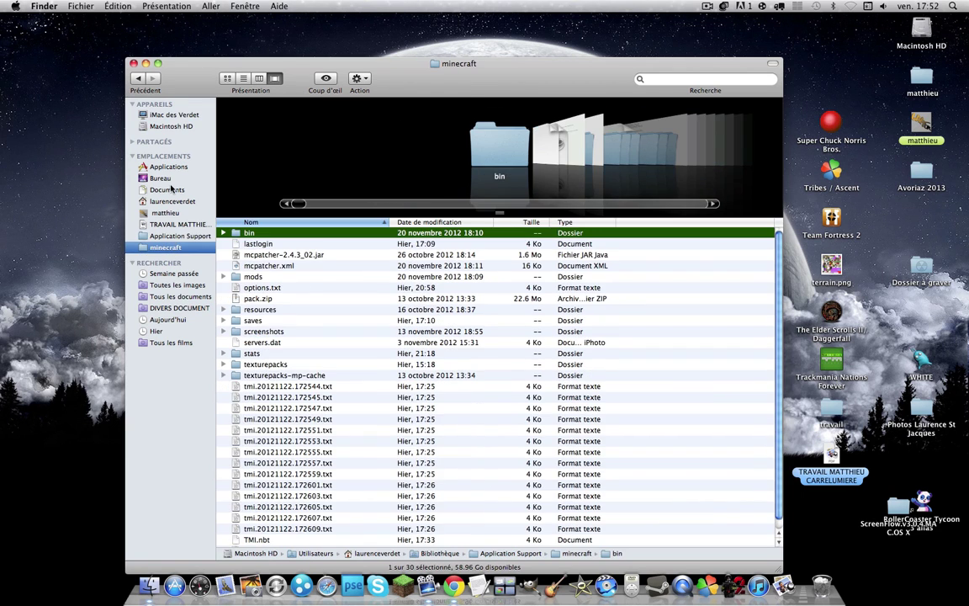
left_click(165, 167)
left_click(166, 189)
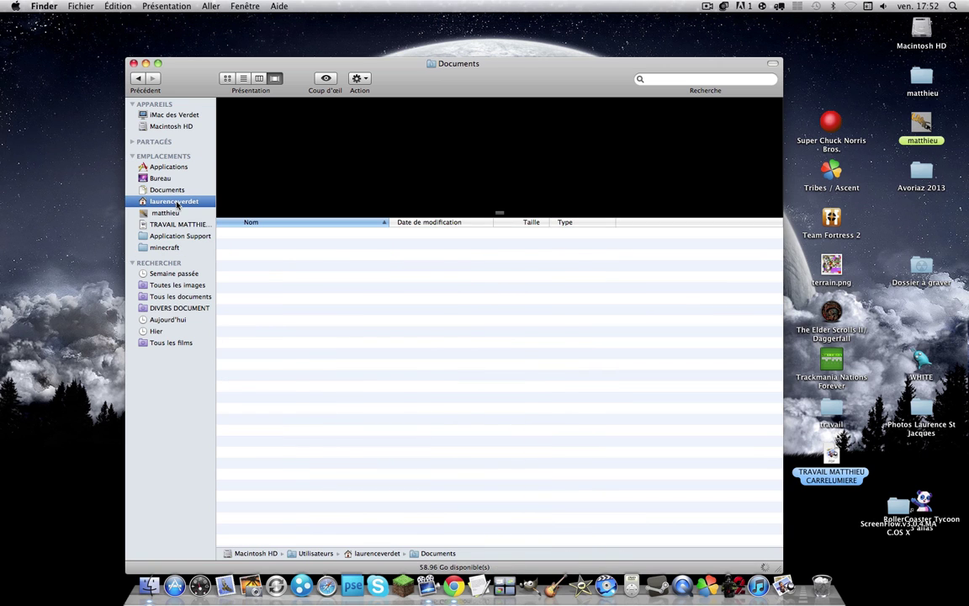
Locate the minecraft folder in the home folder under Bibliothèque > Application Support and open it.
left_click(142, 202)
left_click(223, 287)
left_click(235, 277)
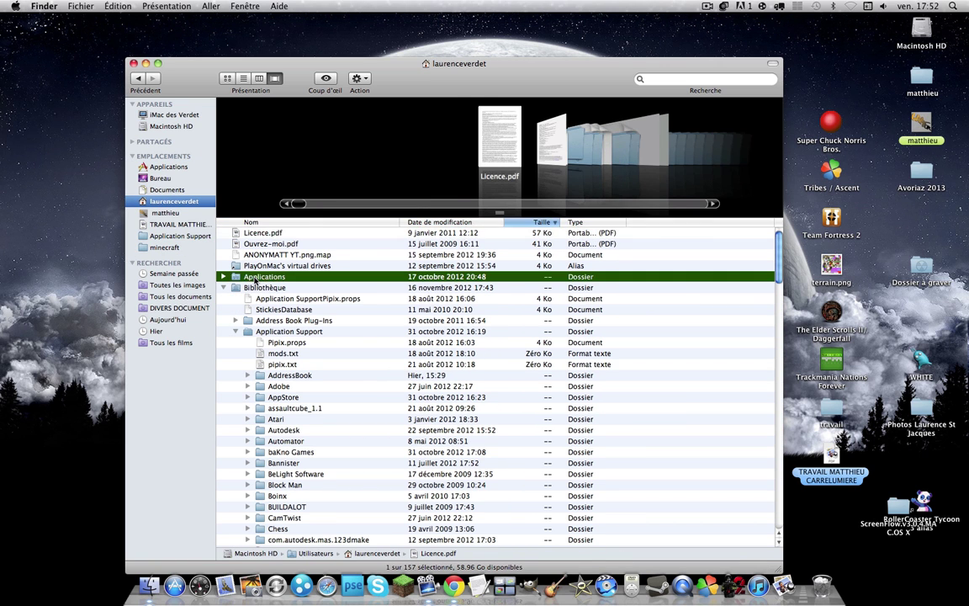
left_click(239, 288)
scroll(283, 327, "down", 1)
left_click(285, 318)
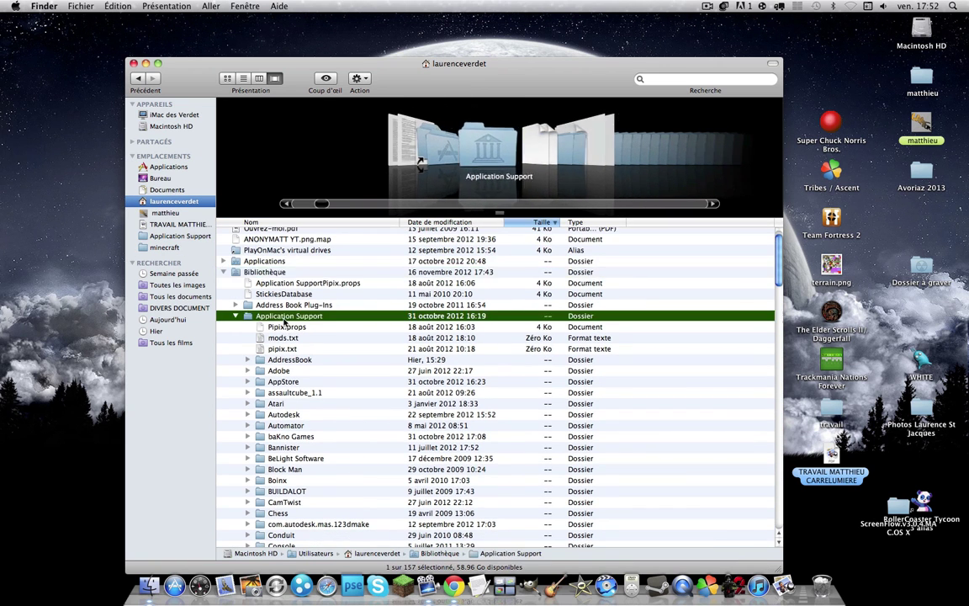
scroll(293, 362, "down", 5)
scroll(295, 375, "down", 10)
scroll(294, 404, "down", 8)
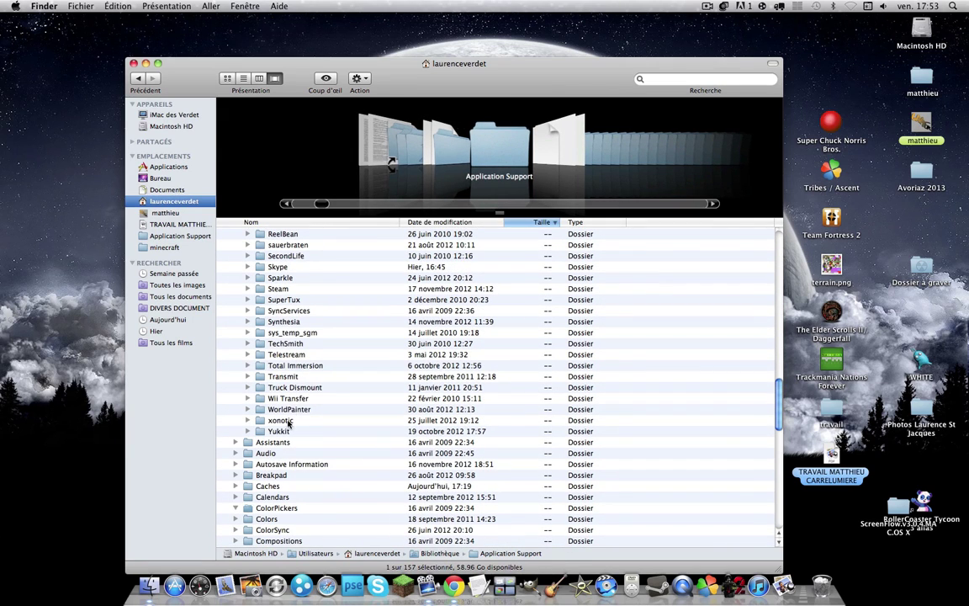
scroll(287, 436, "up", 3)
scroll(290, 370, "up", 4)
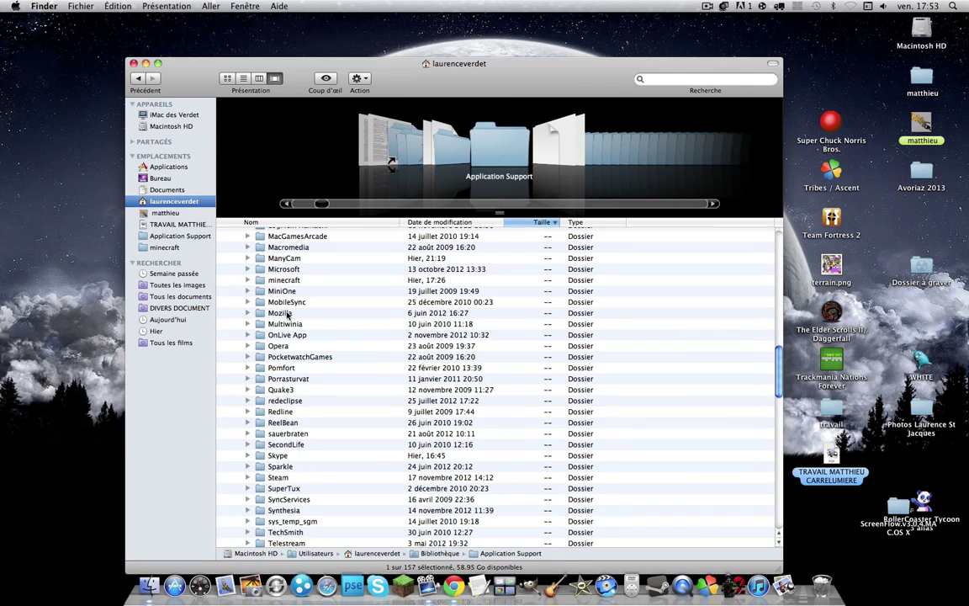
left_click(284, 272)
left_click(284, 279)
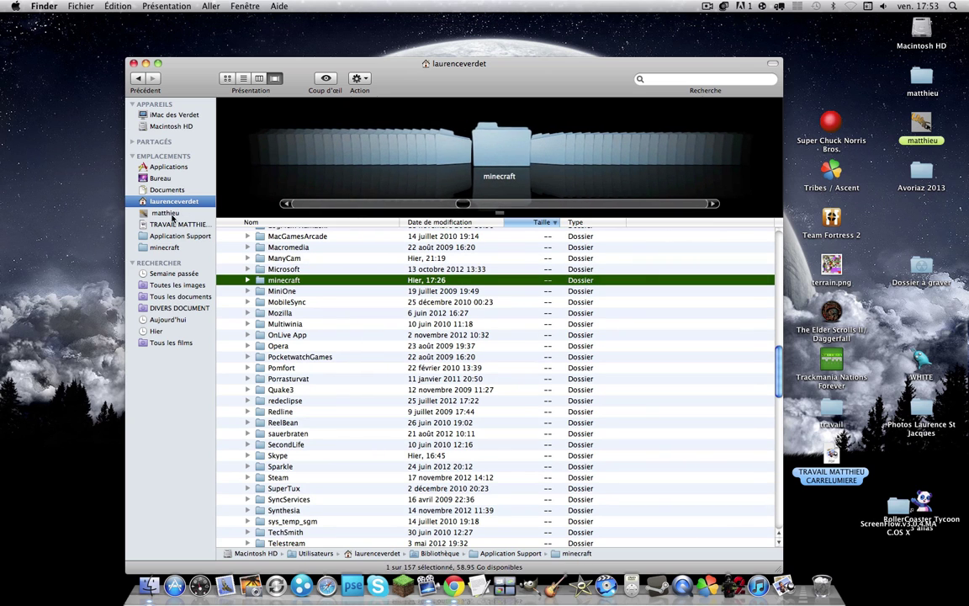
left_click(166, 247)
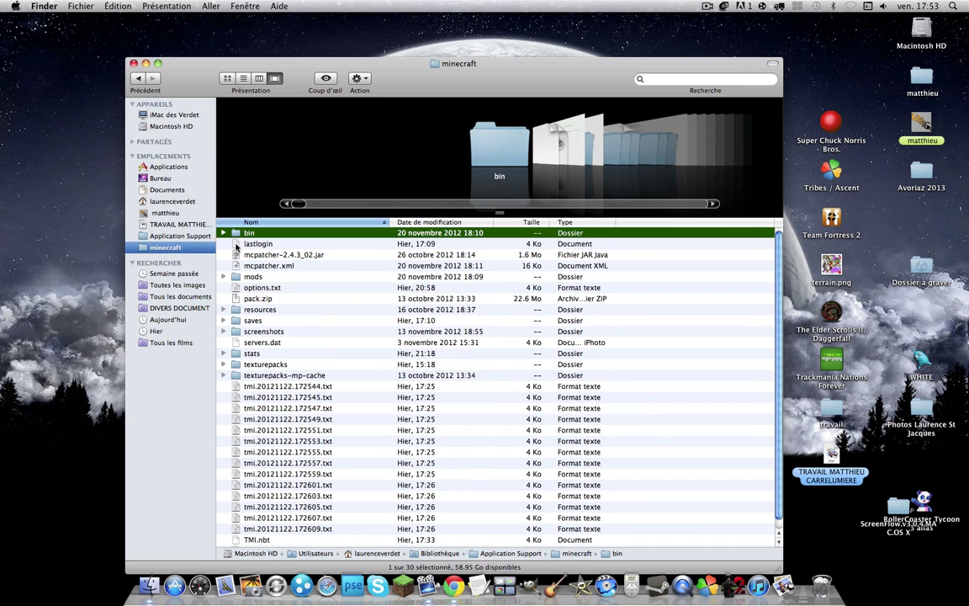
Move all the tmi.20121122 text files to the Trash and select the texturepacks folder.
left_click(267, 389)
scroll(294, 430, "down", 1)
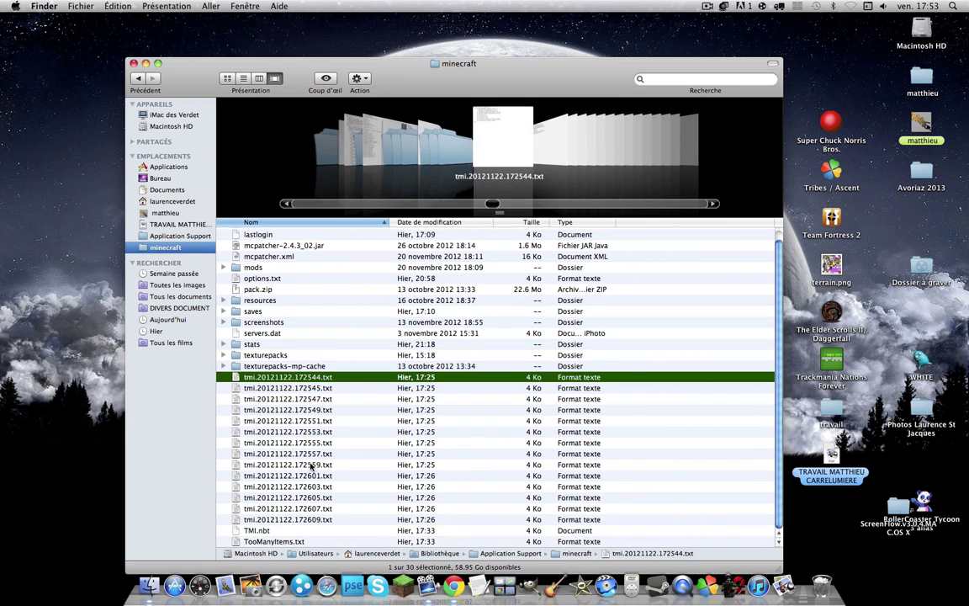
left_click(305, 520, "shift")
right_click(305, 520)
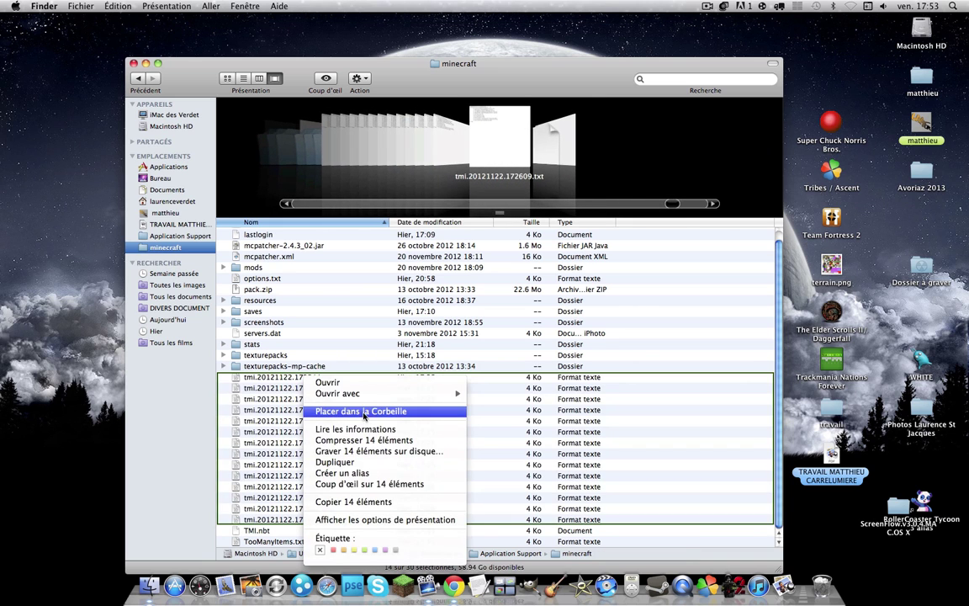
left_click(353, 402)
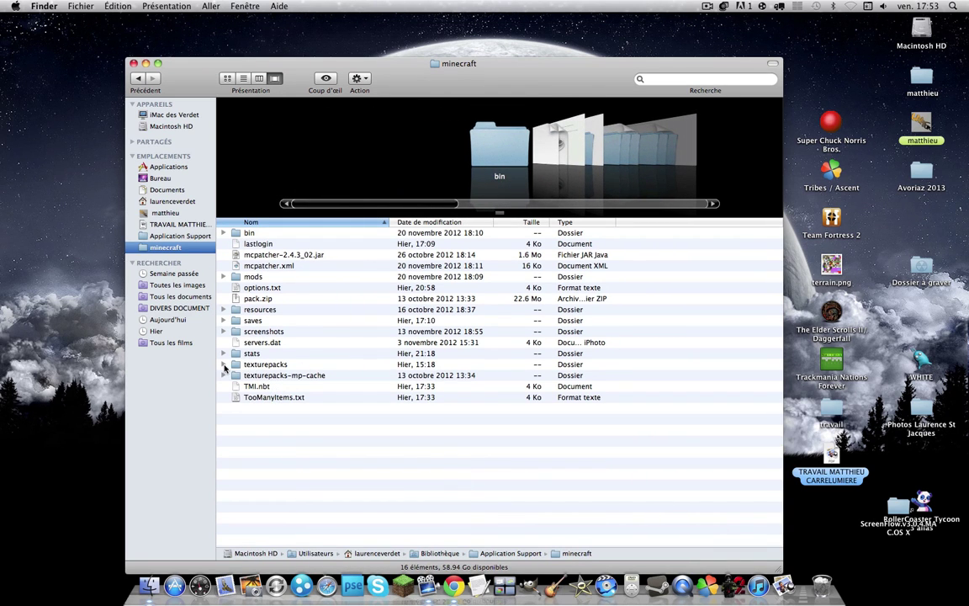
left_click(245, 364)
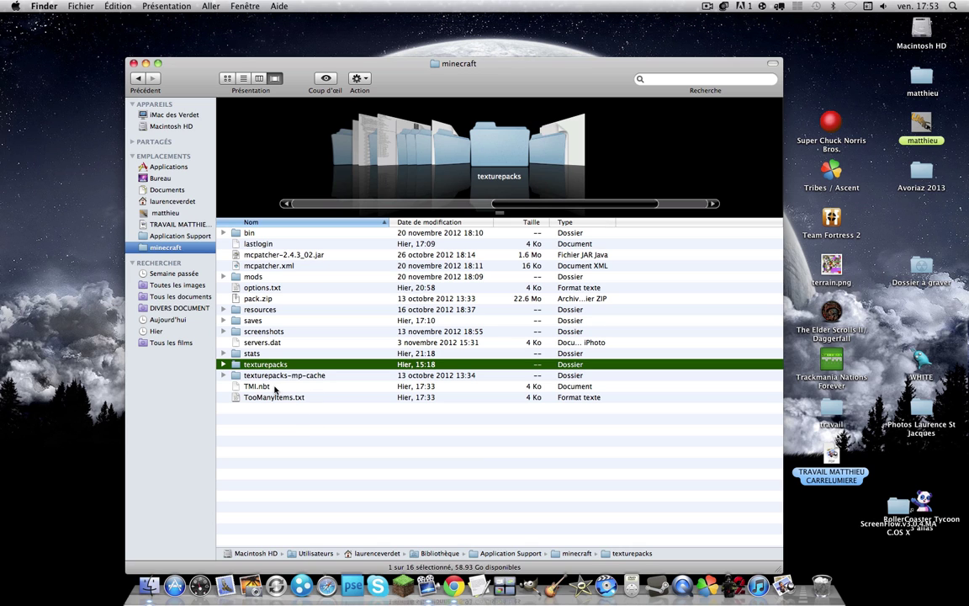
Find Pack TUTO by anonymatt.zip under Texture Pack minecraft > TUTO-Mac > Tuto and transfer it to the minecraft folder.
left_click(166, 213)
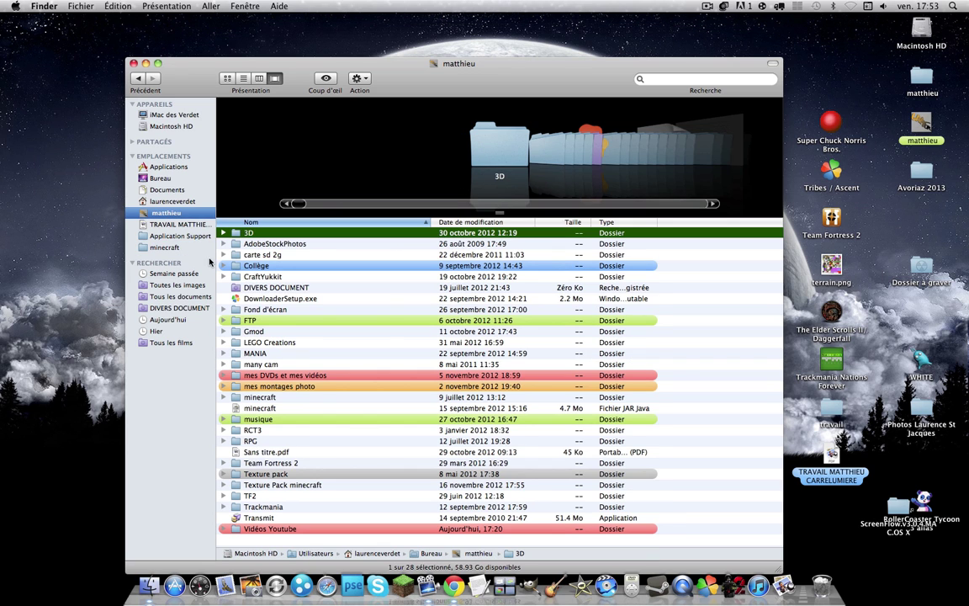
double_click(306, 486)
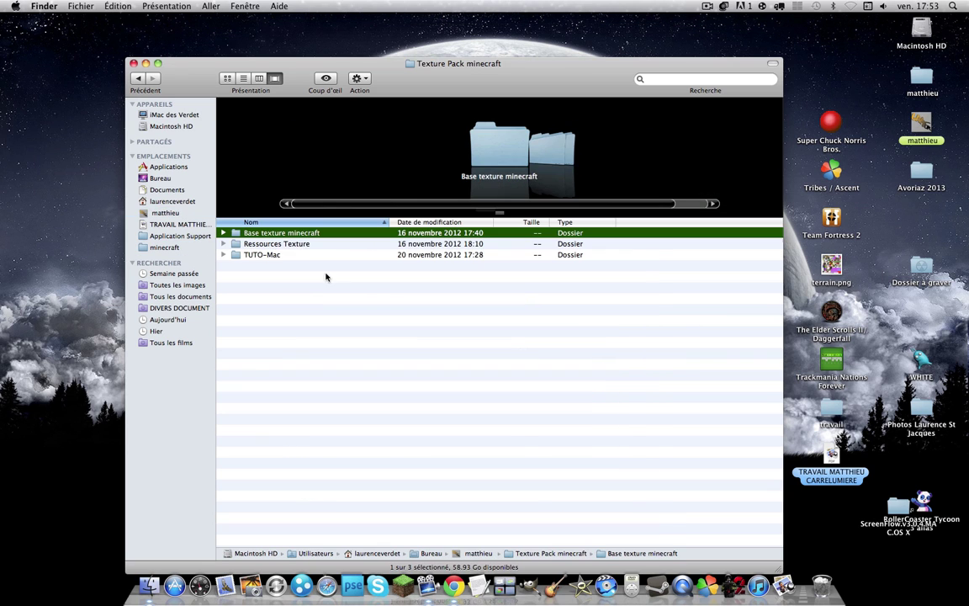
left_click(267, 254)
left_click(274, 243)
left_click(271, 254)
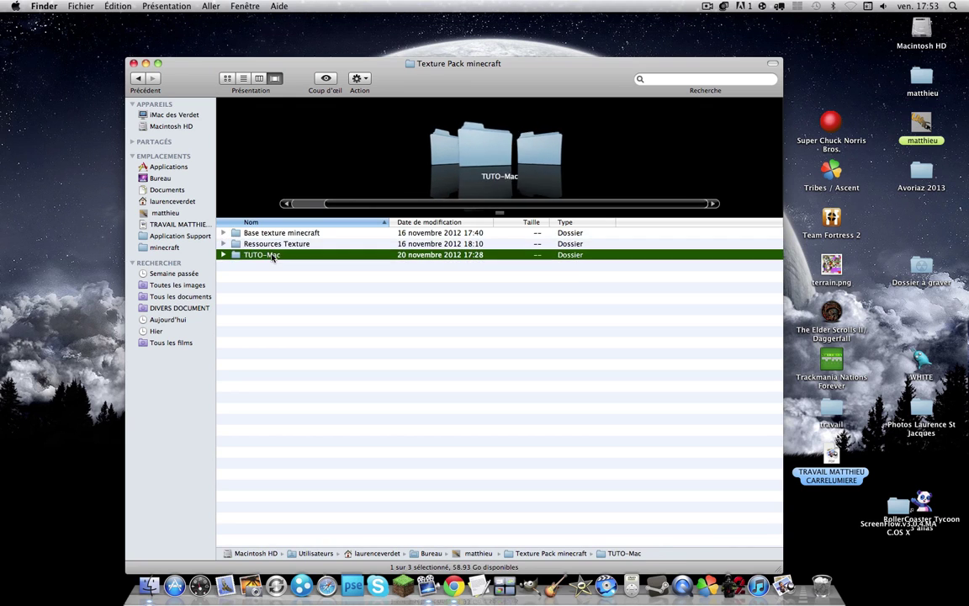
double_click(272, 257)
double_click(257, 236)
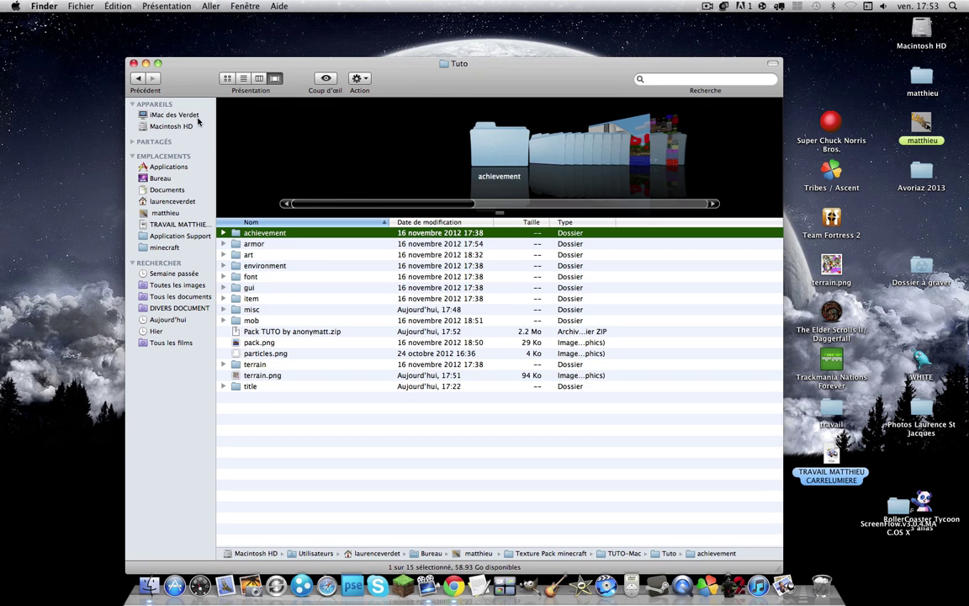
left_click(260, 333)
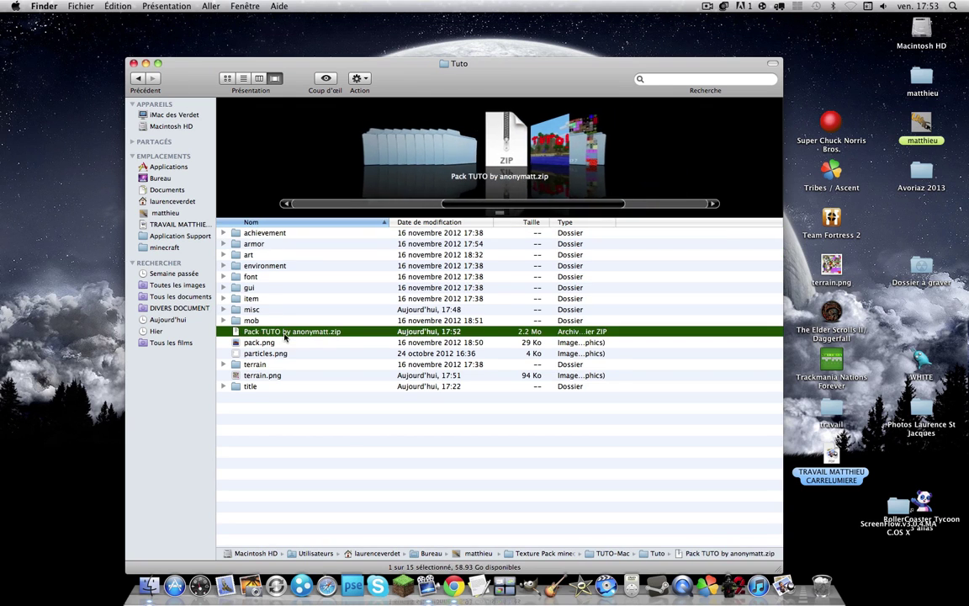
left_click_drag(260, 335, 172, 245)
left_click(171, 244)
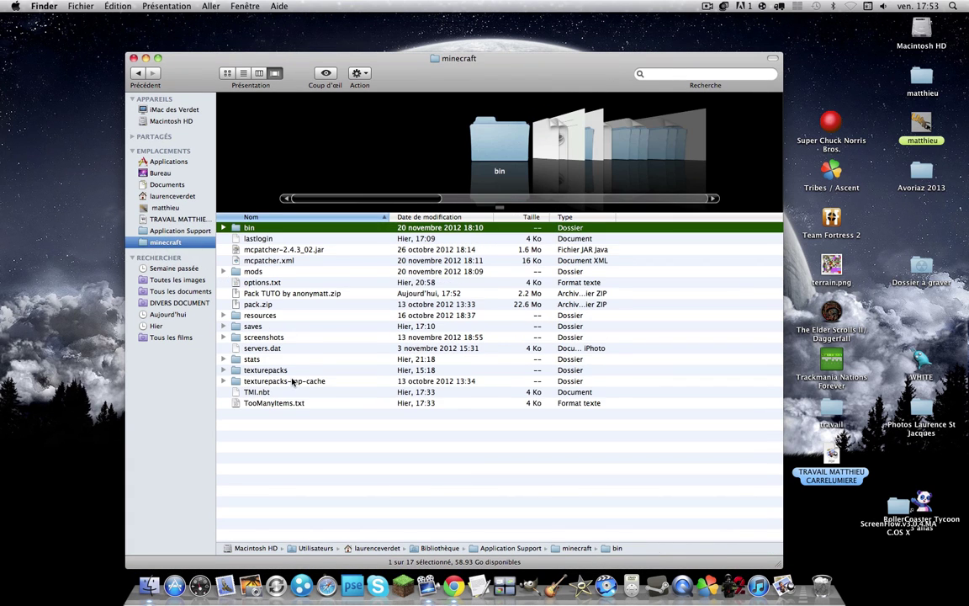
Move Pack TUTO by anonymatt.zip into the texturepacks folder and remove pack.zip from the minecraft folder.
left_click_drag(279, 293, 276, 358)
right_click(260, 303)
left_click(320, 391)
left_click(276, 357)
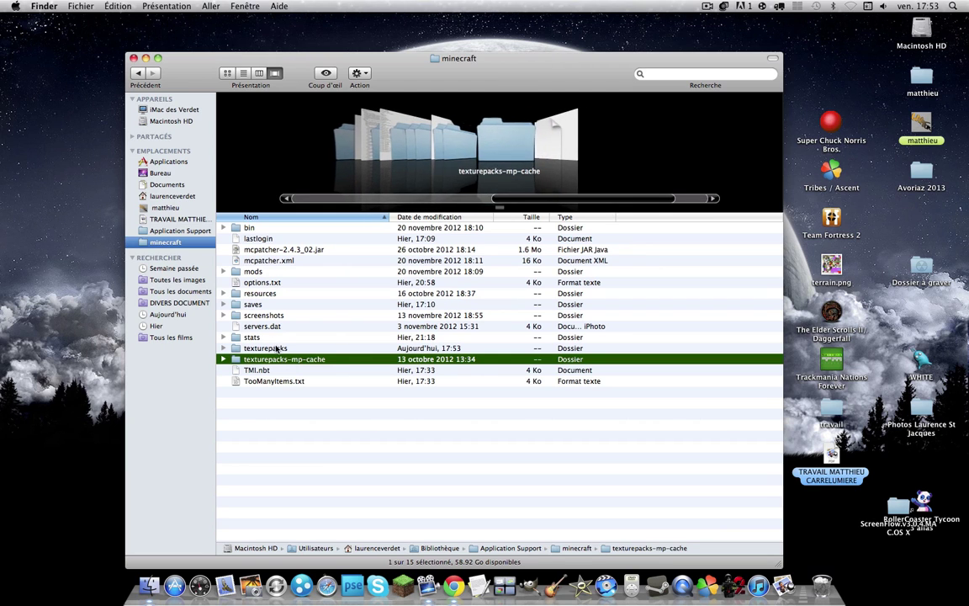
left_click(271, 347)
left_click(273, 271)
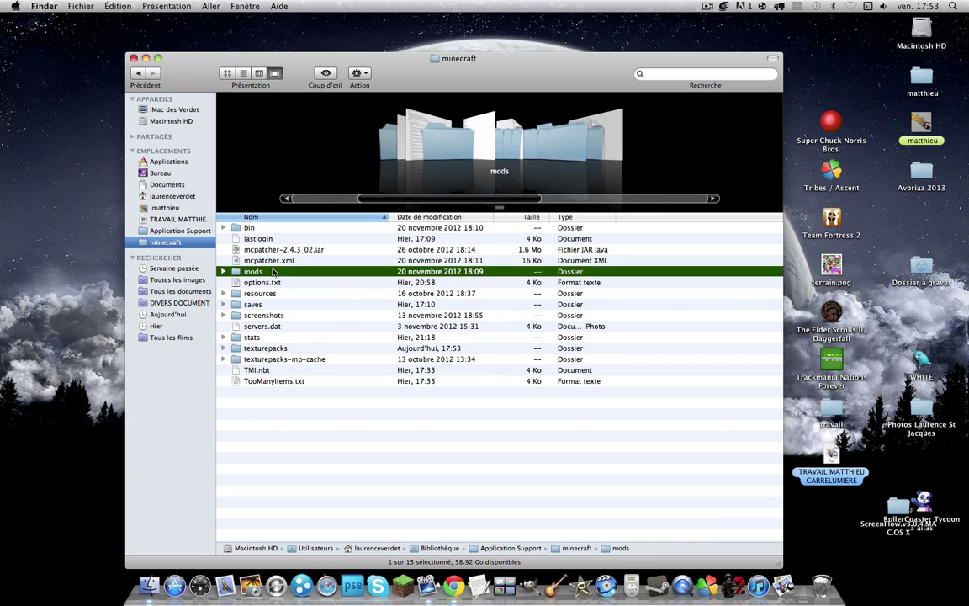
left_click(275, 348)
left_click(284, 360)
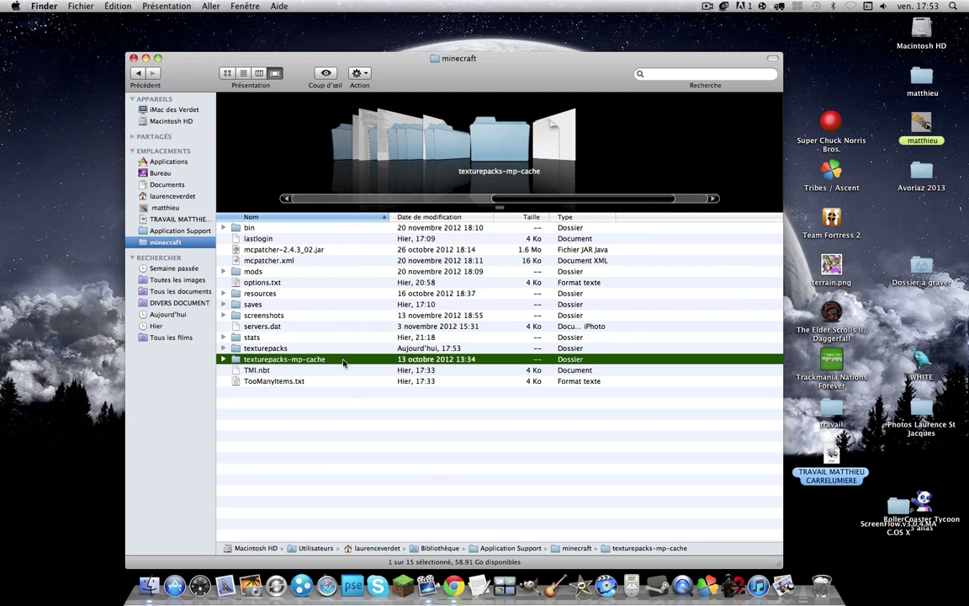
left_click(397, 431)
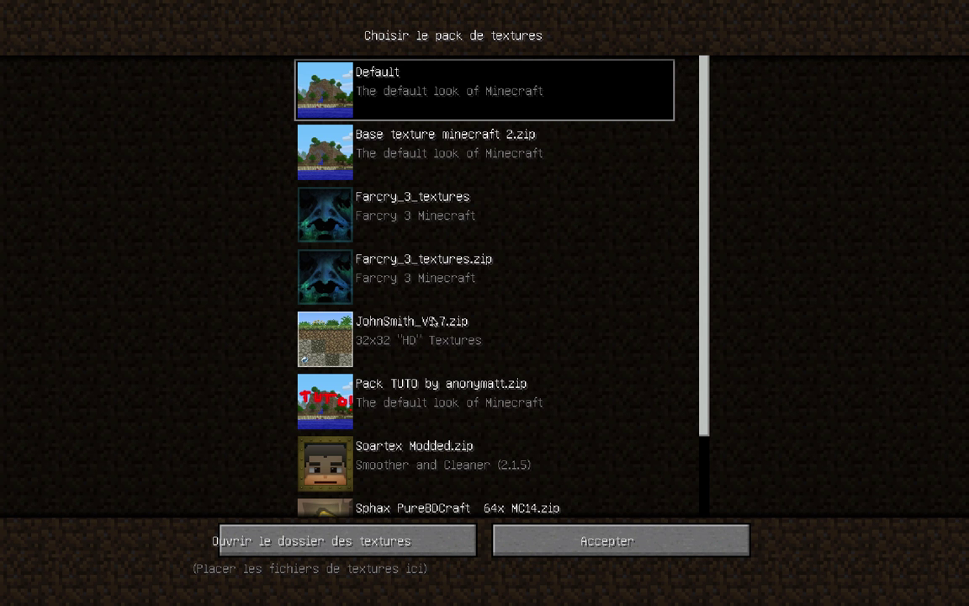
Switch to Minecraft and apply Pack TUTO by anonymatt.zip as the texture pack.
scroll(603, 339, "down", 1)
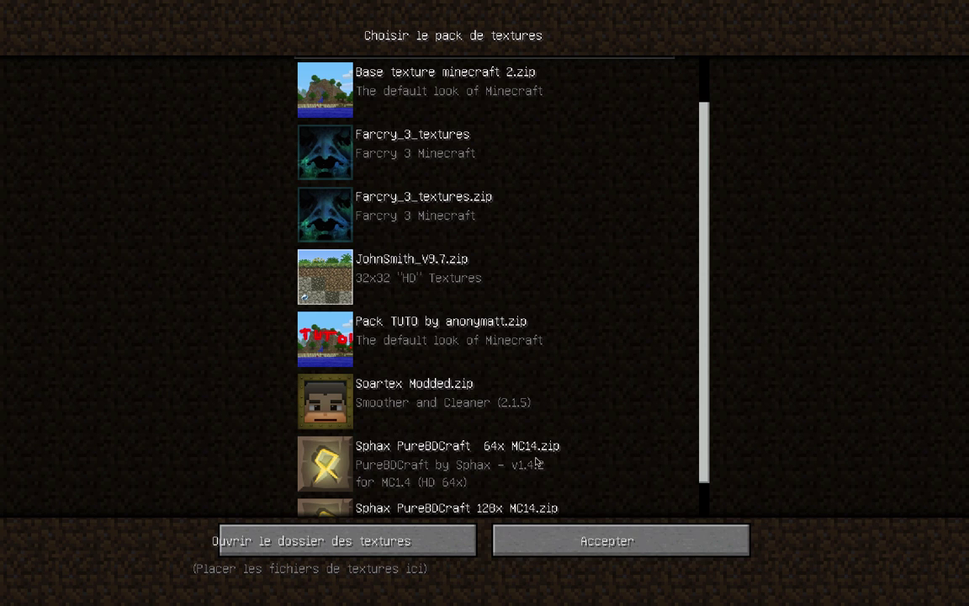
scroll(469, 310, "down", 1)
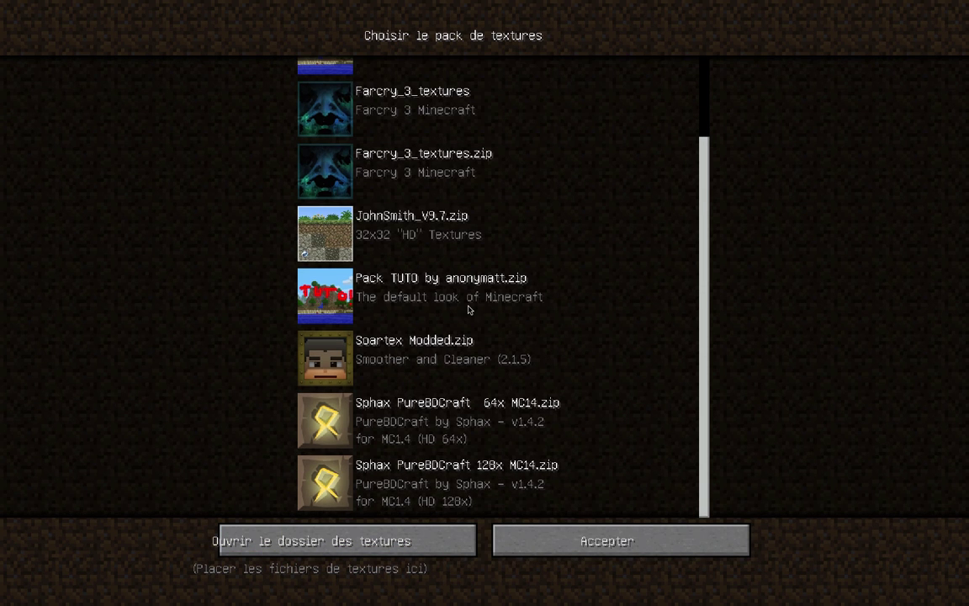
scroll(461, 282, "up", 1)
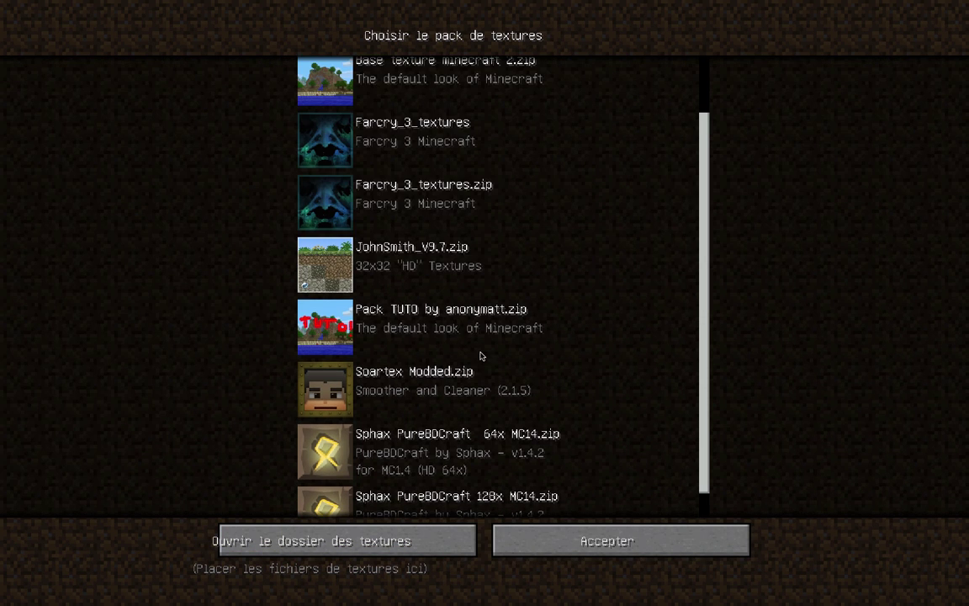
scroll(481, 356, "down", 1)
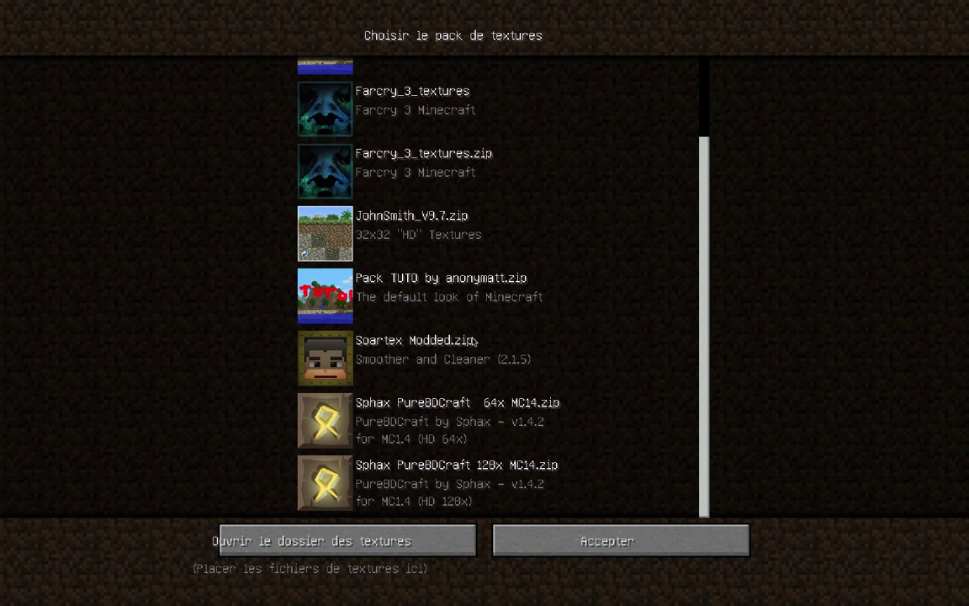
left_click(362, 309)
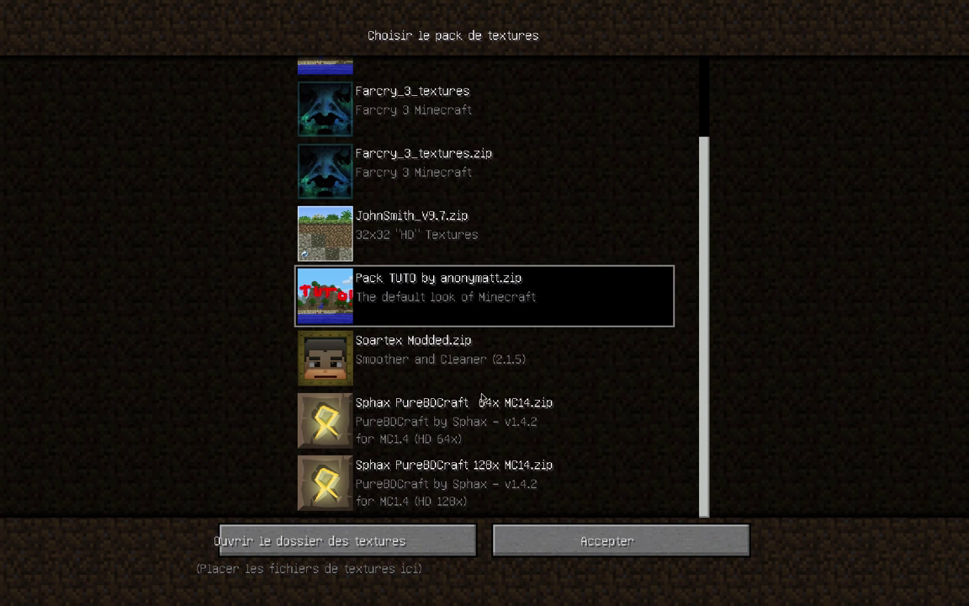
scroll(578, 526, "up", 4)
scroll(551, 510, "down", 4)
scroll(482, 408, "up", 4)
scroll(504, 448, "down", 4)
left_click(575, 525)
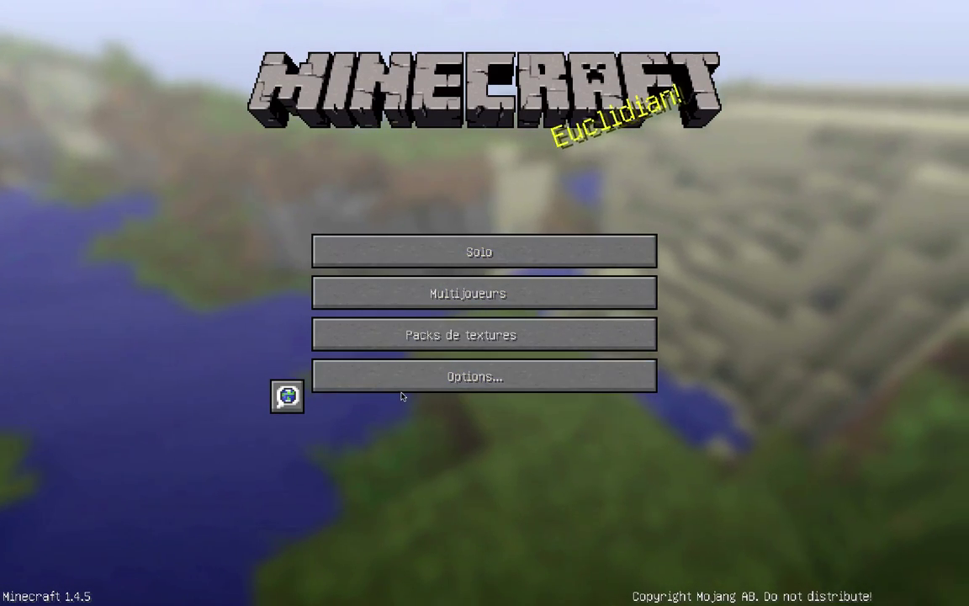
Load an existing creative-mode world in single-player mode.
left_click(475, 250)
scroll(421, 202, "down", 2)
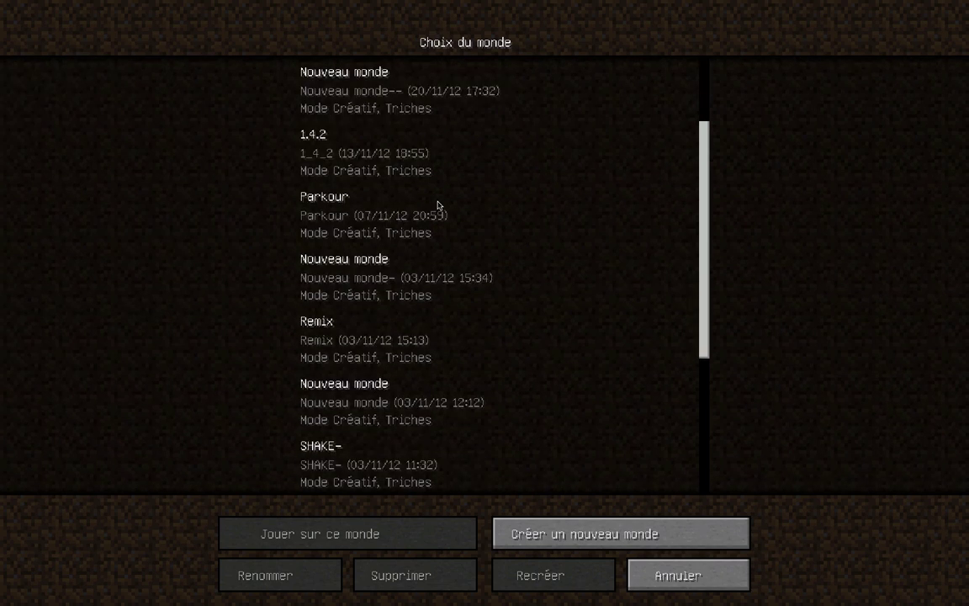
scroll(438, 205, "up", 1)
double_click(418, 193)
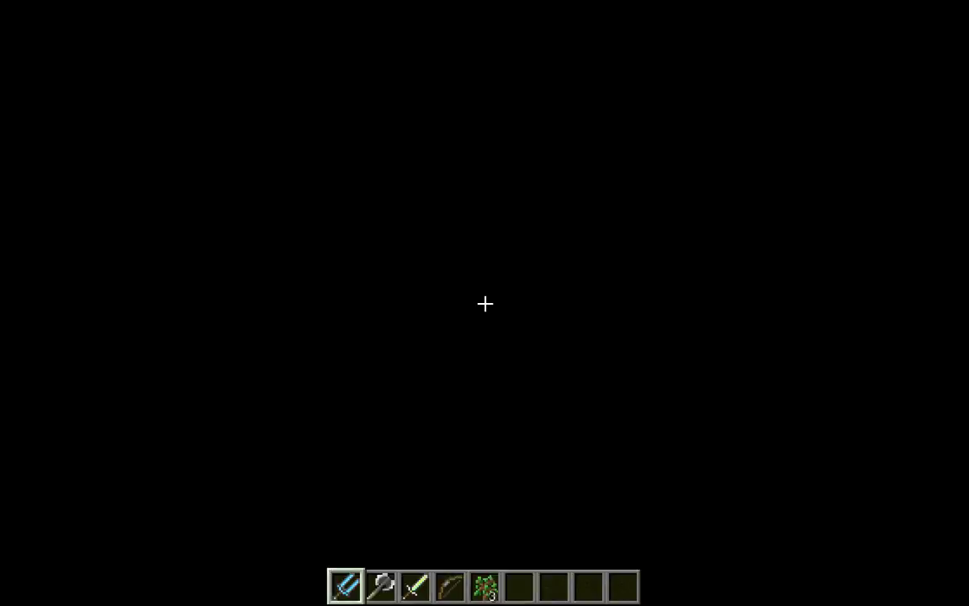
Move through the jungle and swing the hotbar's first two items to examine the pack's block and item textures.
key("w")
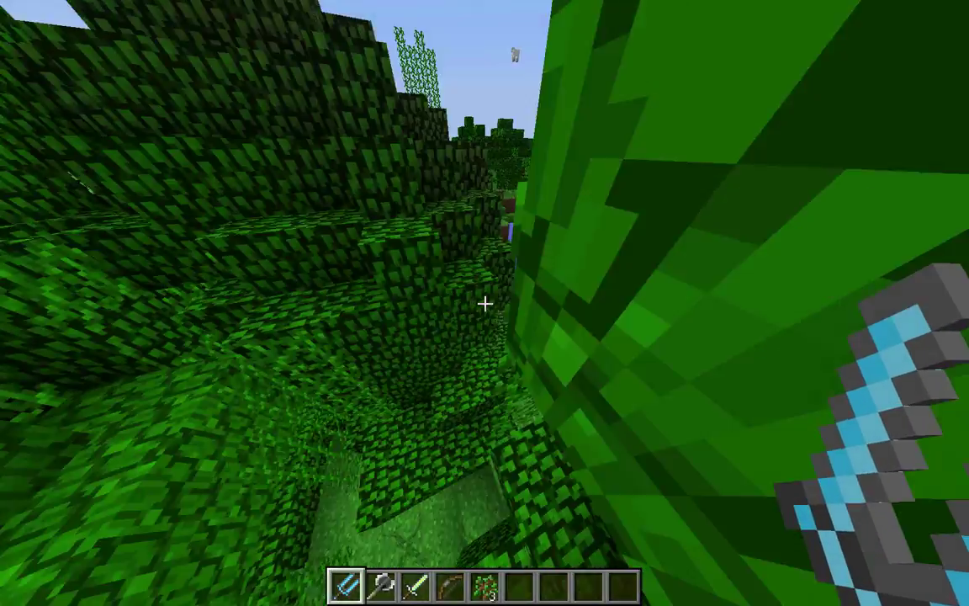
key("w")
key("space")
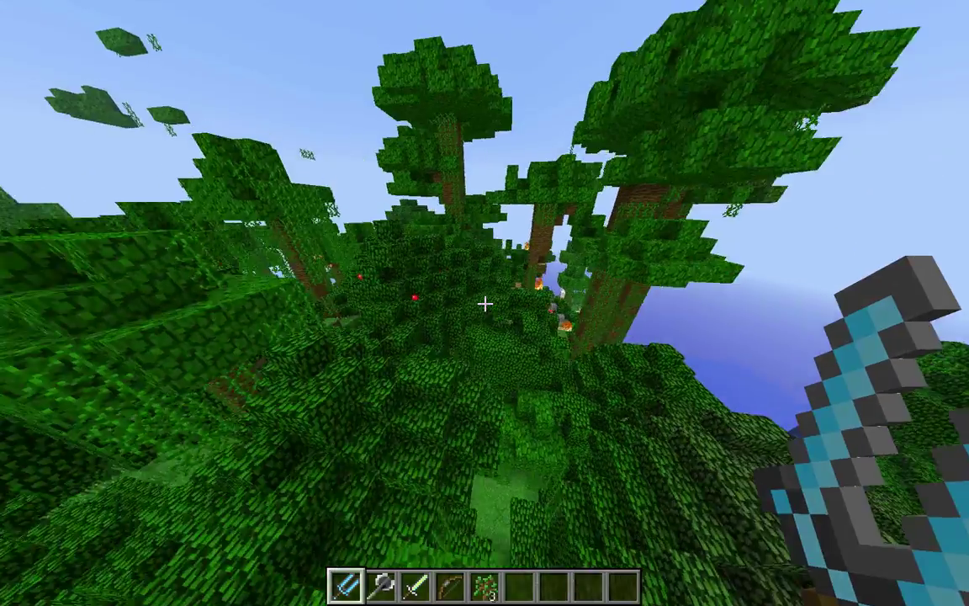
key("w")
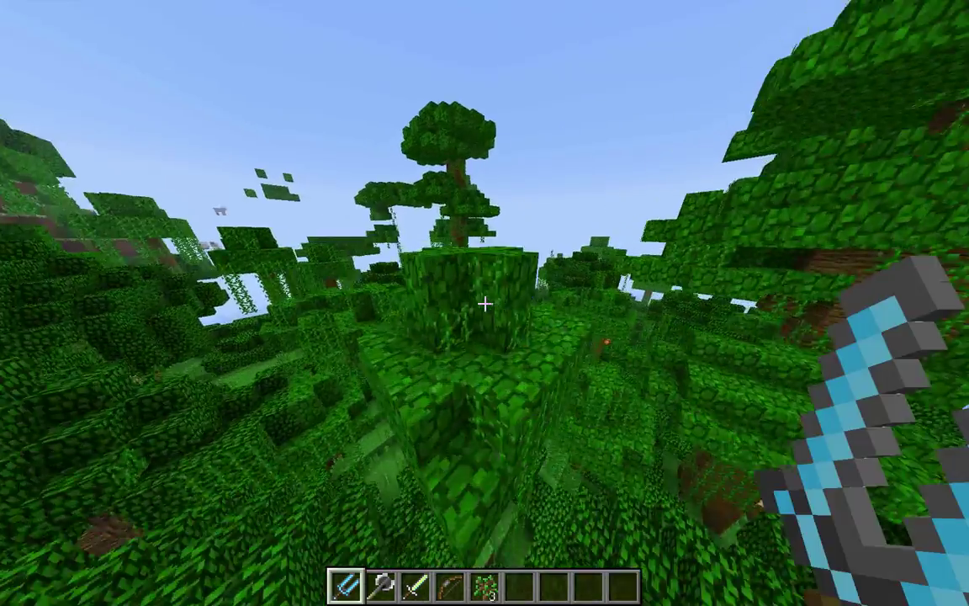
left_click(485, 303)
left_click(484, 305)
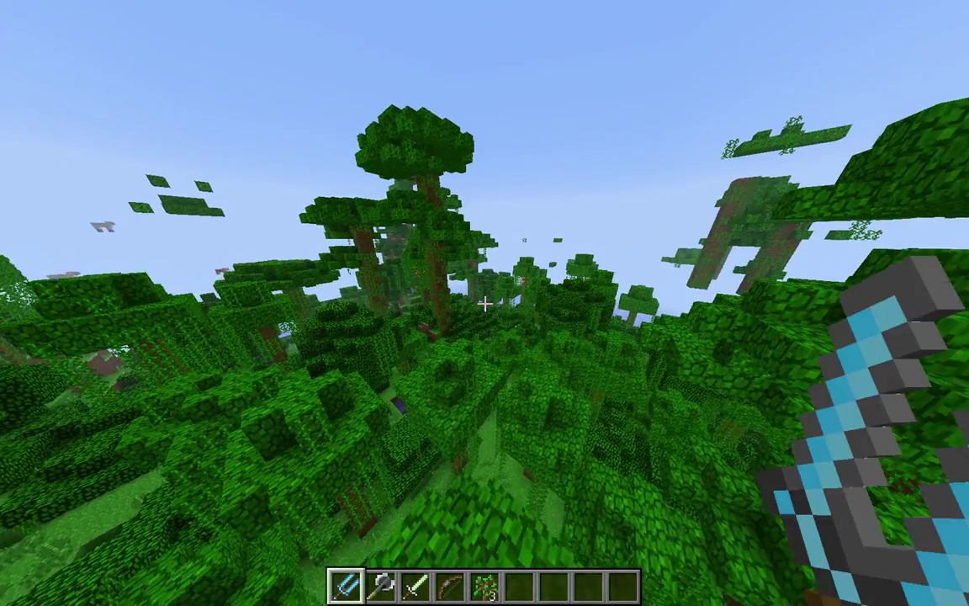
left_click(484, 304)
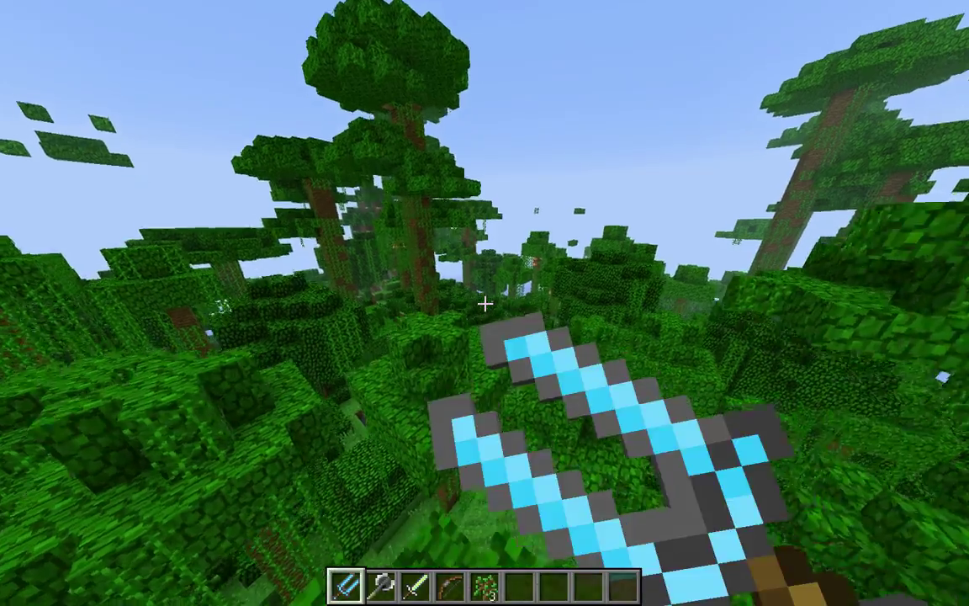
key("2")
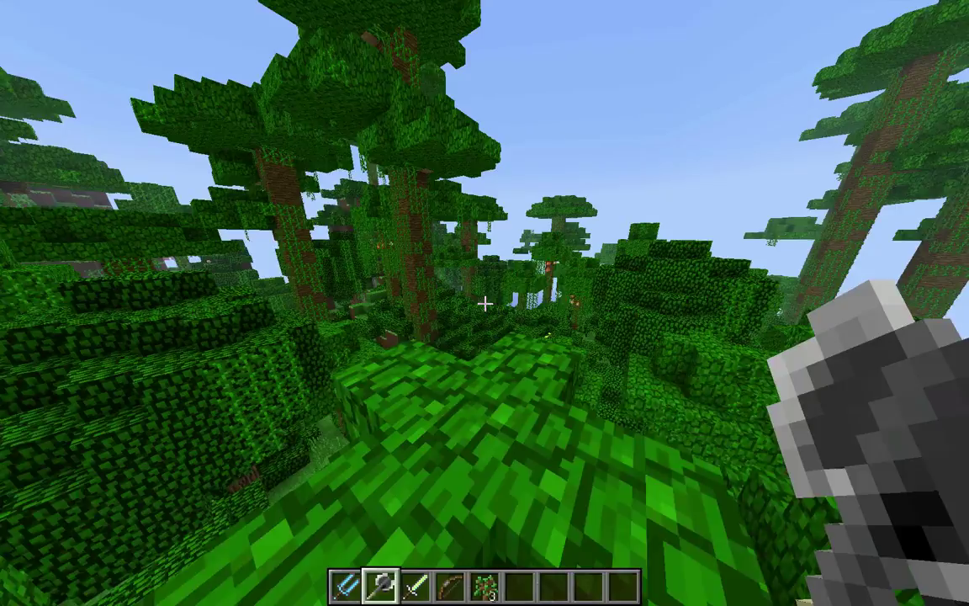
left_click(485, 303)
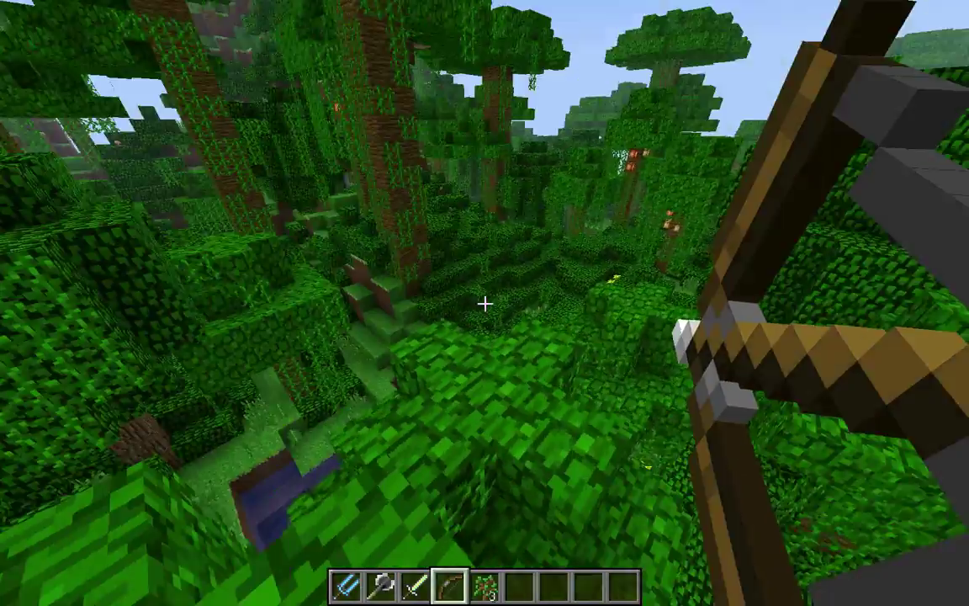
Draw the bow and travel through the jungle to the burning lava pool to examine the bow, foliage, lava and fire textures.
right_click(485, 303)
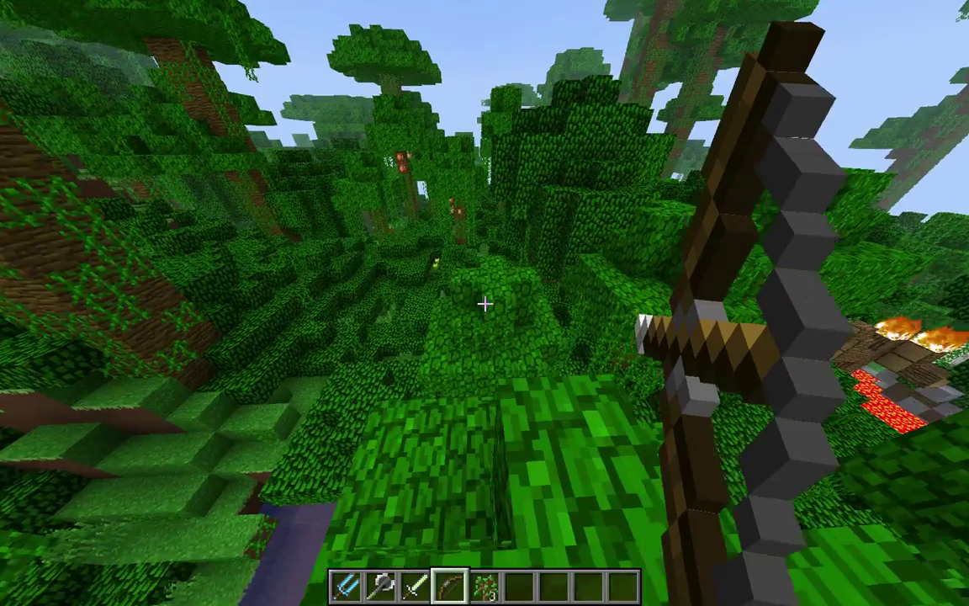
key("w")
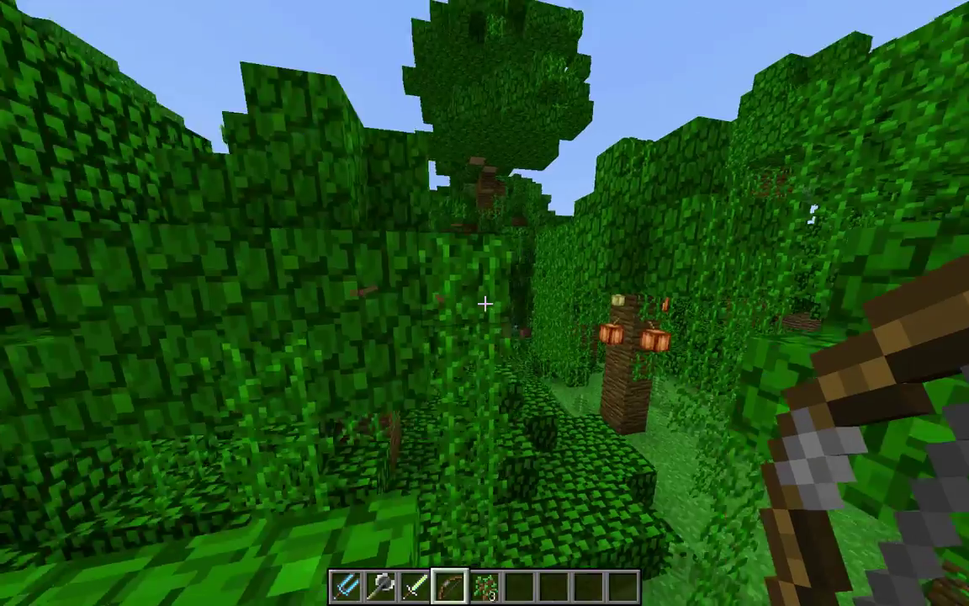
key("w")
key("w")
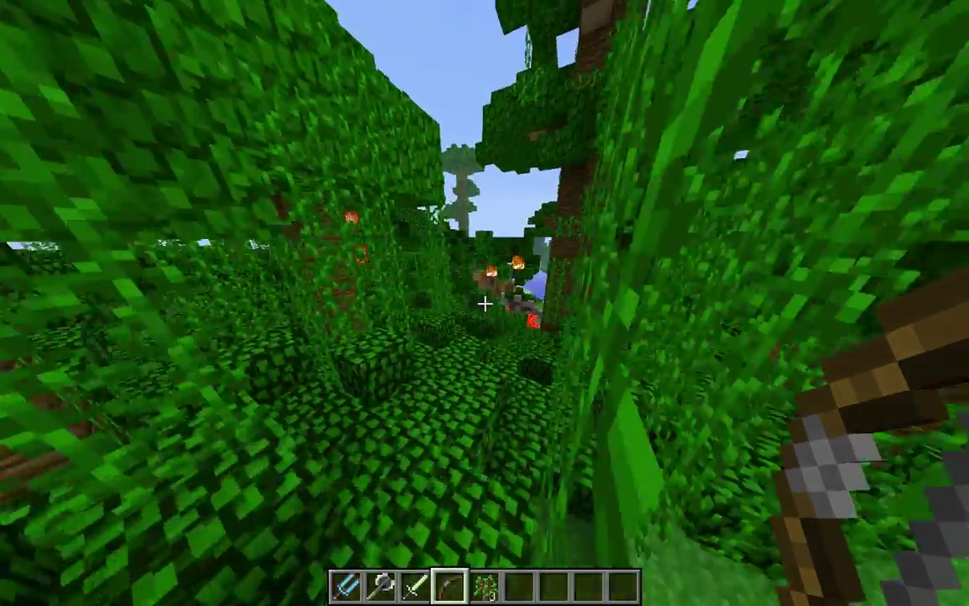
key("w")
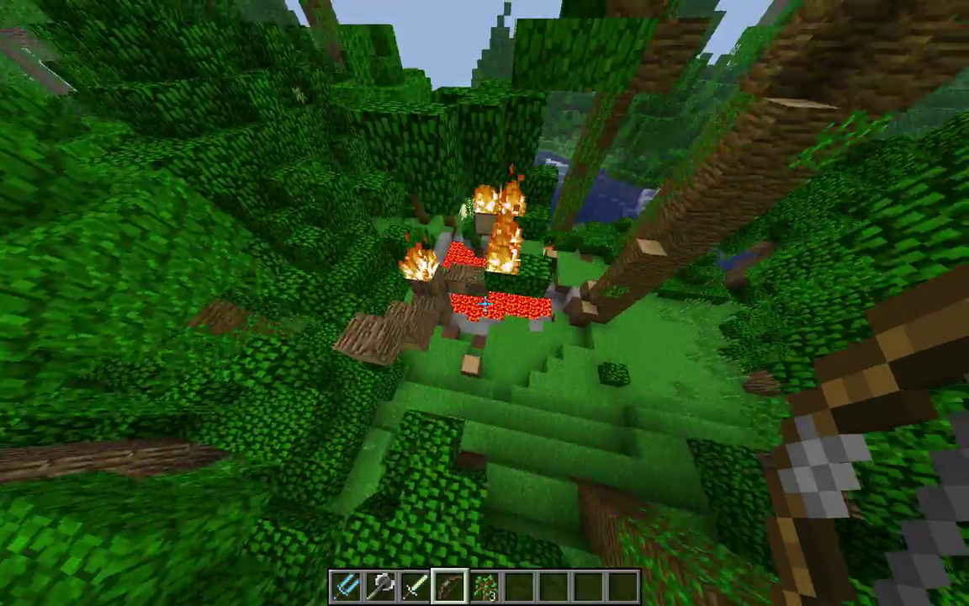
Dive along the jungle river and resurface to examine the water, sand and sun textures from below and above the surface.
key("w")
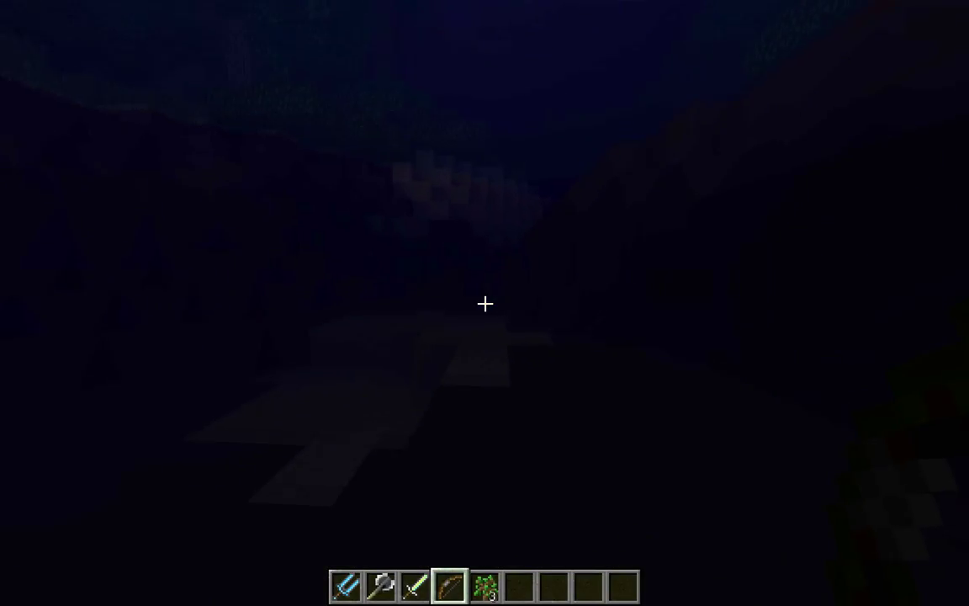
key("w")
key("w")
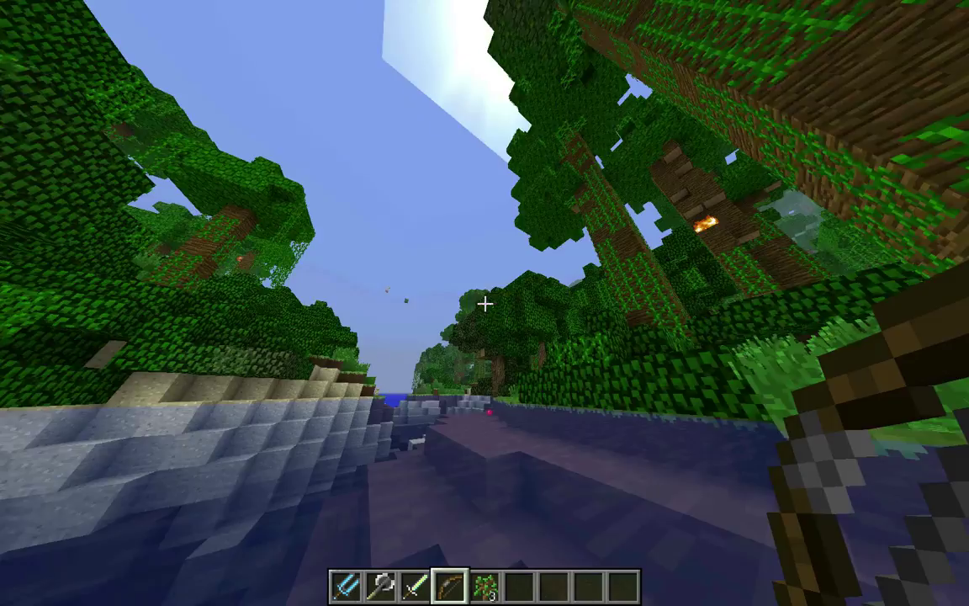
key("w")
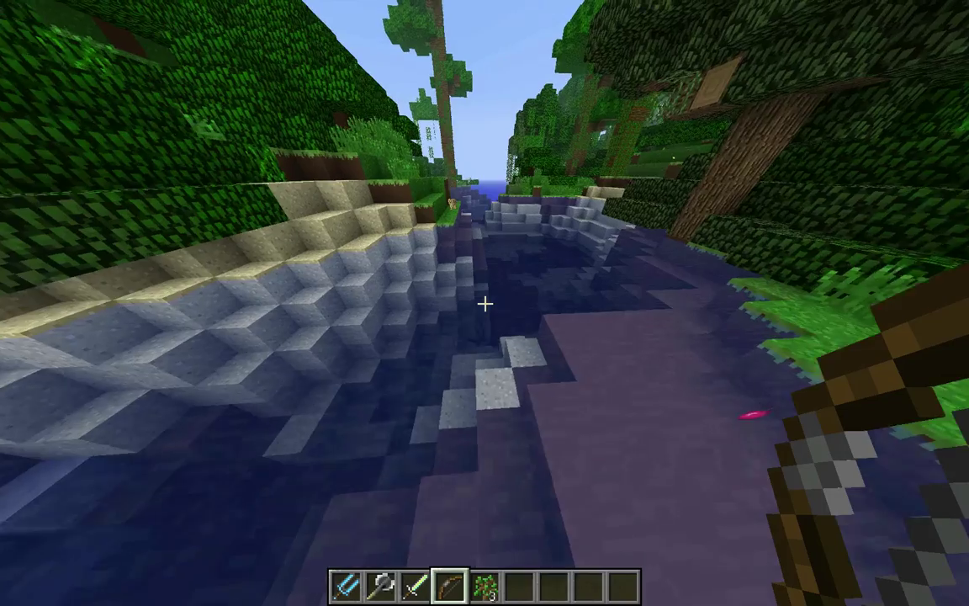
key("w")
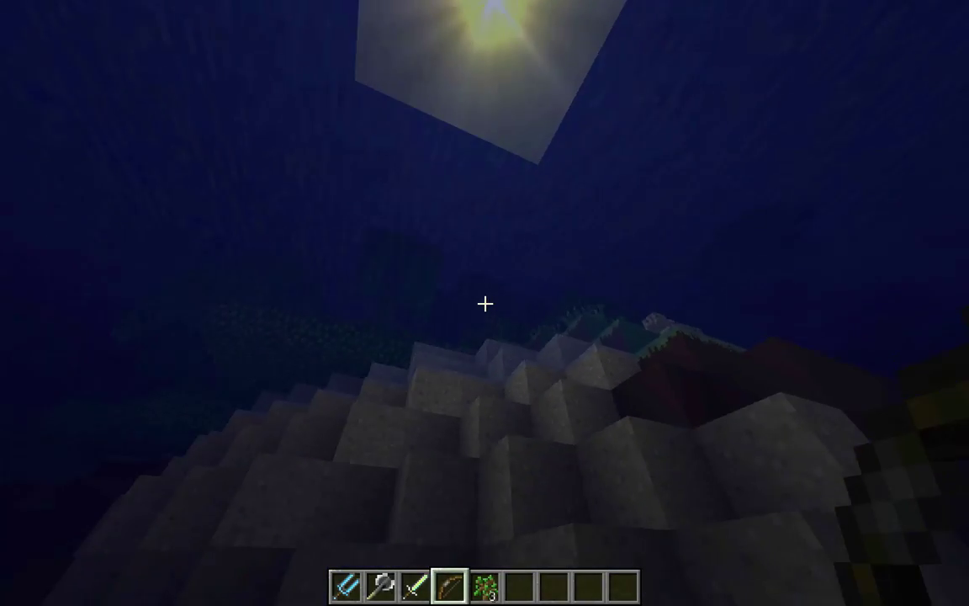
key("w")
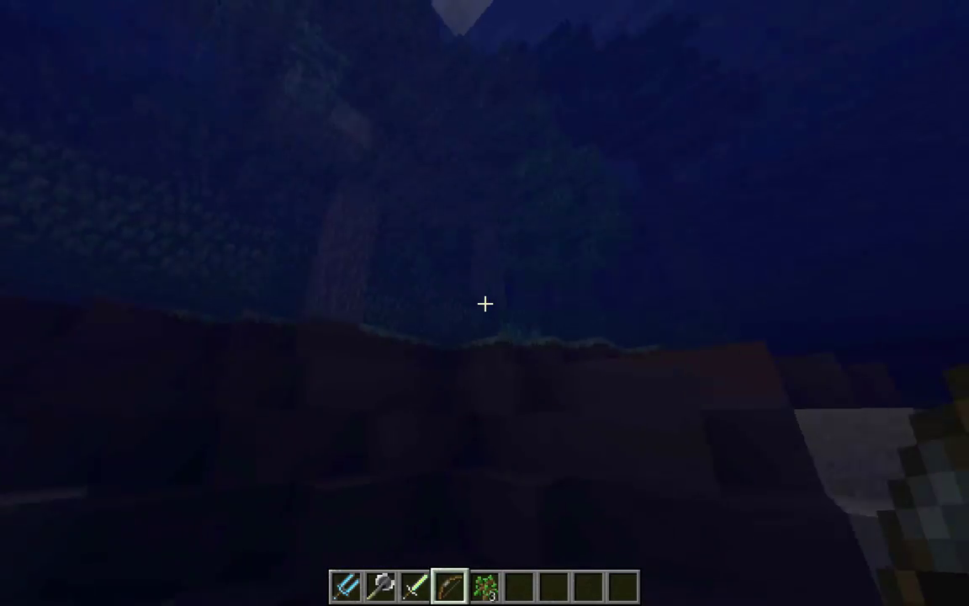
key("w")
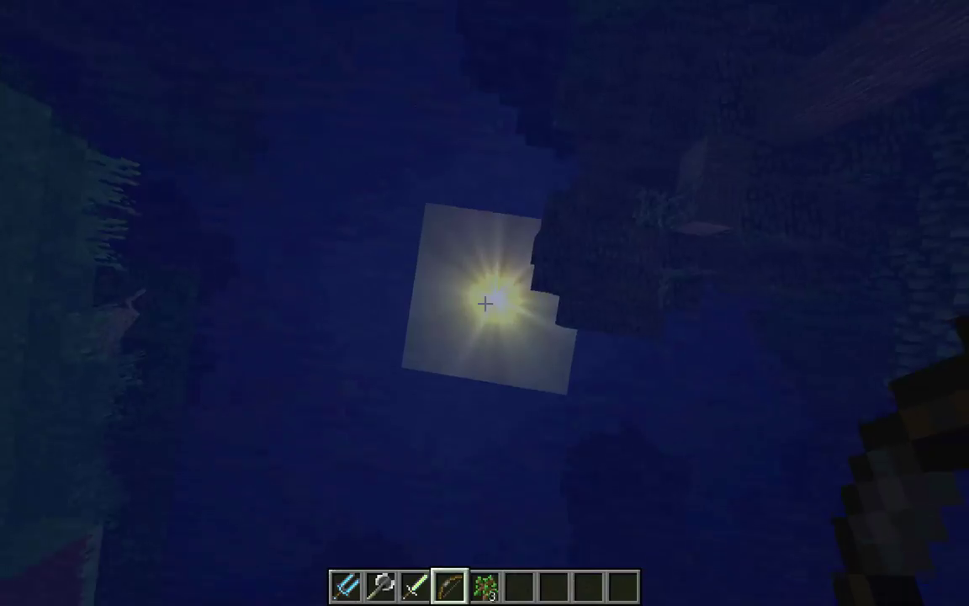
key("space")
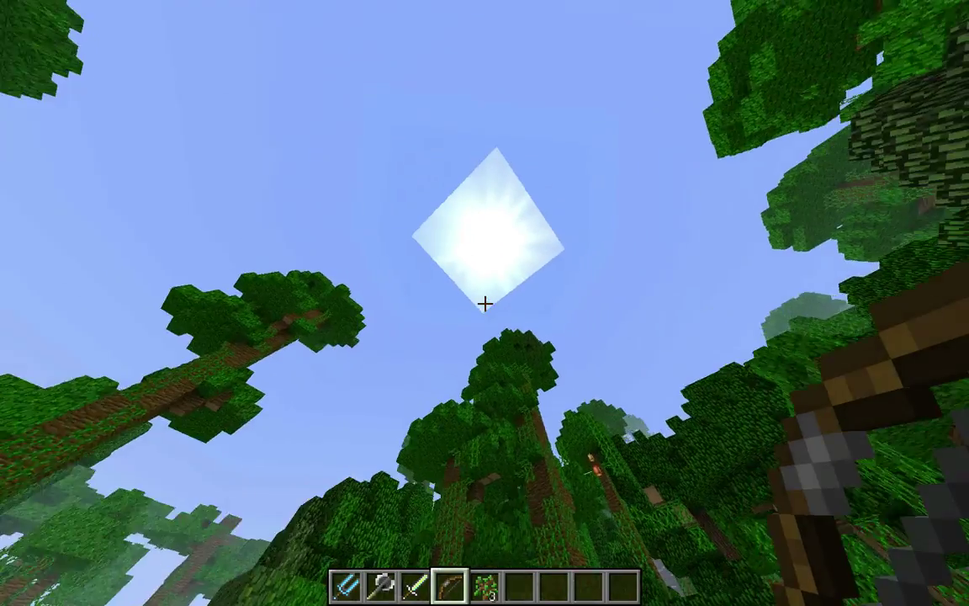